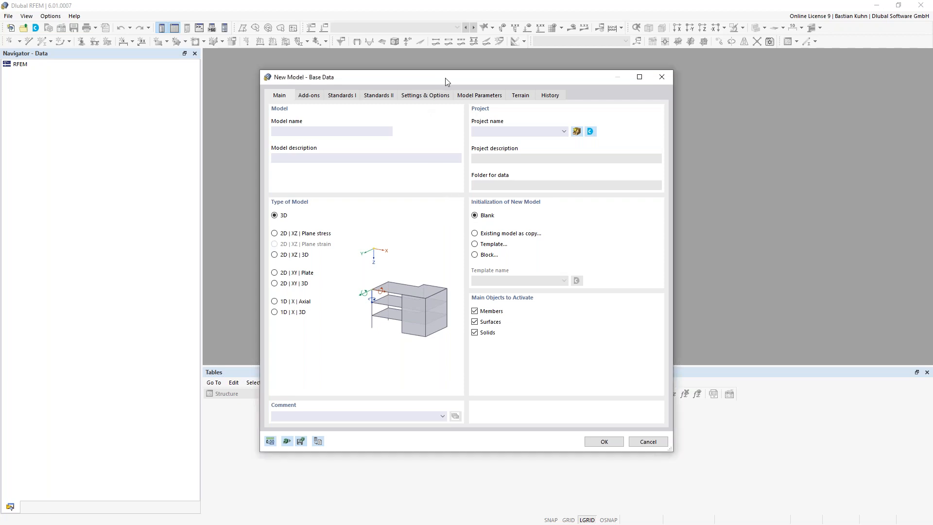
- Enter Webinar11112021 as the model name in the New Model – Base Data dialog
{"action": "left_click_drag", "start_coordinate": [445, 78], "coordinate": [401, 98]}
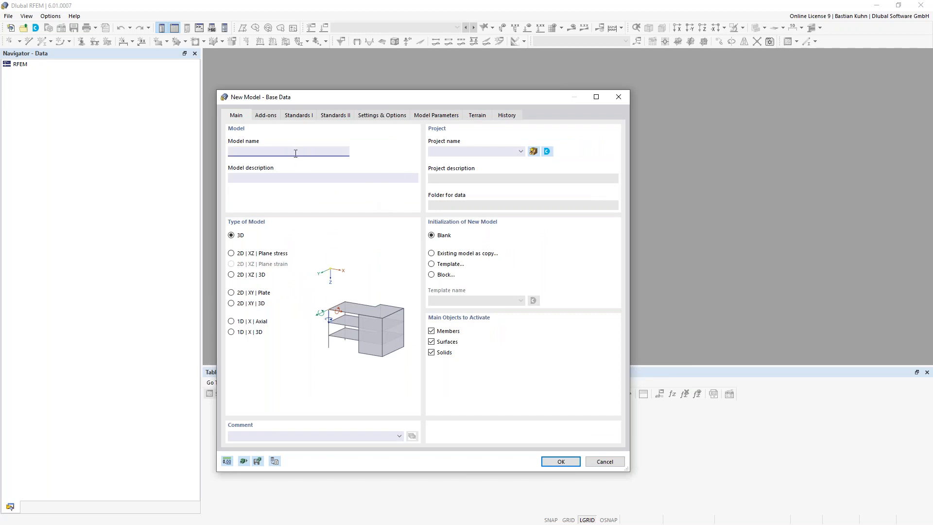
{"action": "type", "text": "Webinar11112021"}
- Tick Timber Design under Design Add-ons for the new model
{"action": "left_click", "coordinate": [271, 119]}
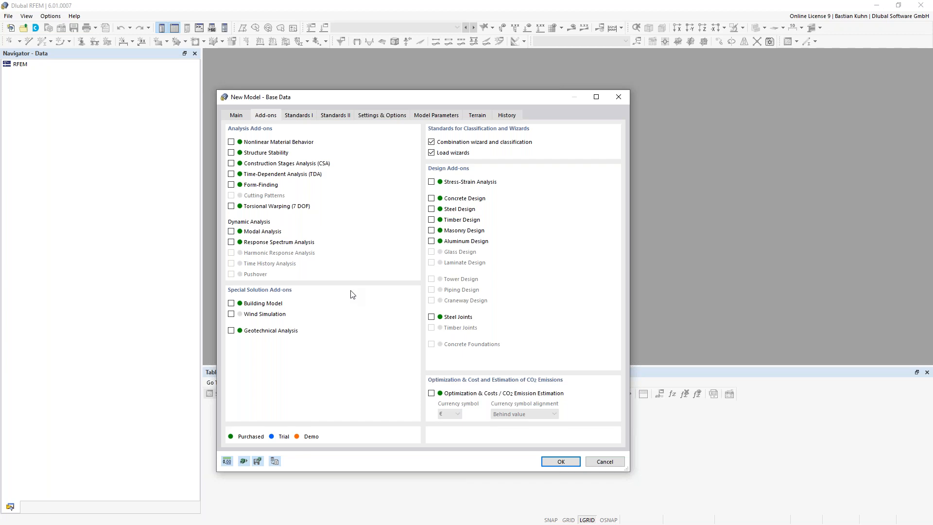
{"action": "left_click", "coordinate": [432, 220]}
- Choose EN 1990 | Timber as the combination standard group and edit its national annex parameters
{"action": "left_click", "coordinate": [300, 116]}
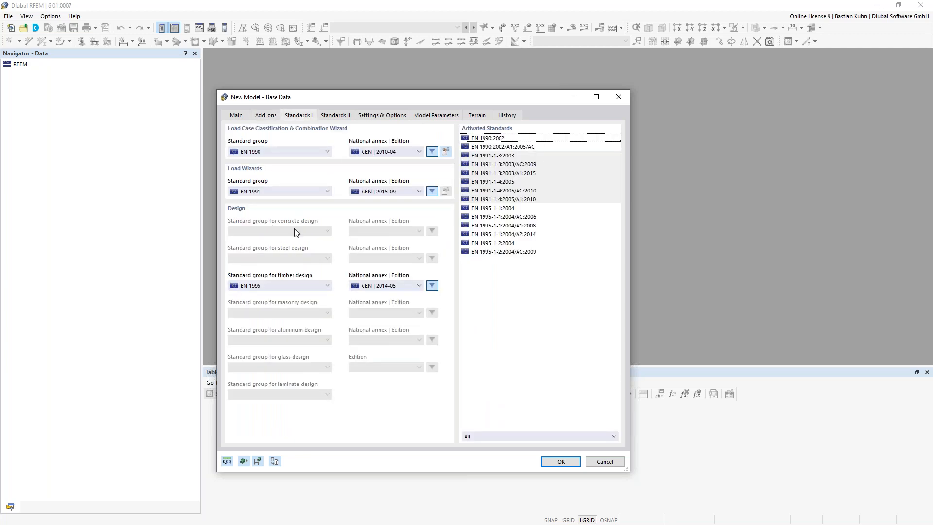
{"action": "left_click", "coordinate": [307, 151]}
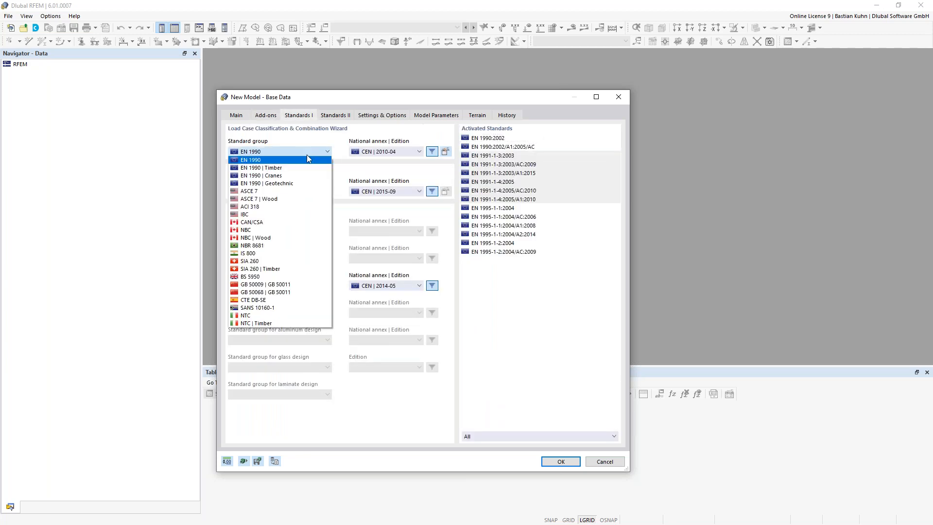
{"action": "left_click", "coordinate": [292, 167]}
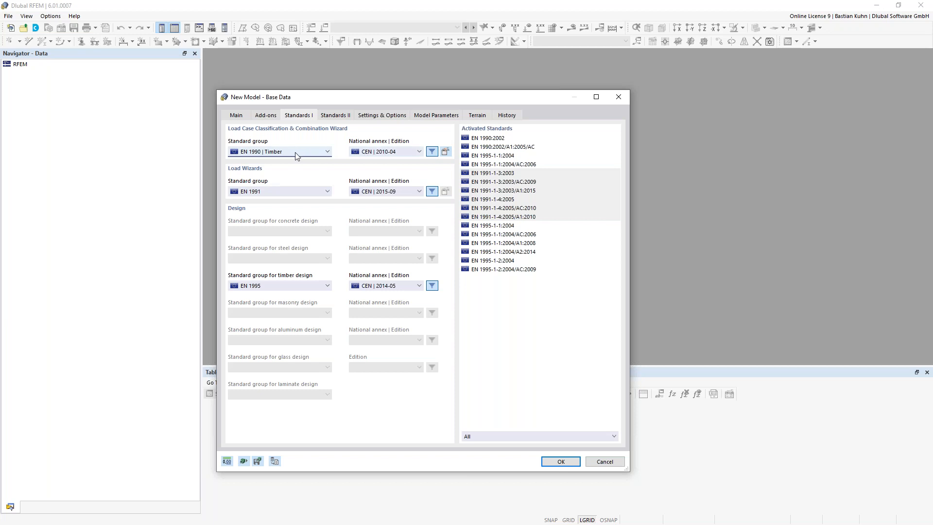
{"action": "left_click", "coordinate": [445, 152]}
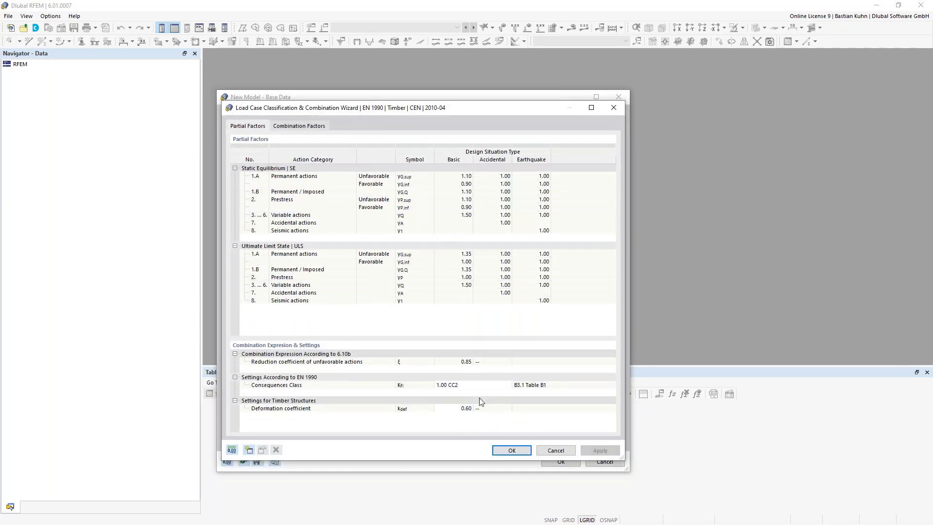
- Keep the timber deformation coefficient k_def at 0.60 and accept the combination parameters
{"action": "left_click", "coordinate": [457, 408]}
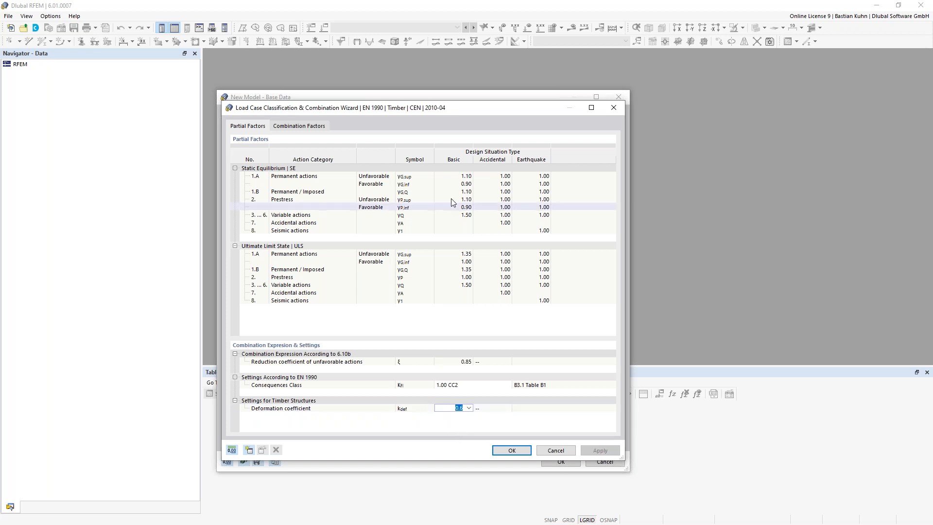
{"action": "left_click_drag", "start_coordinate": [482, 112], "coordinate": [559, 70]}
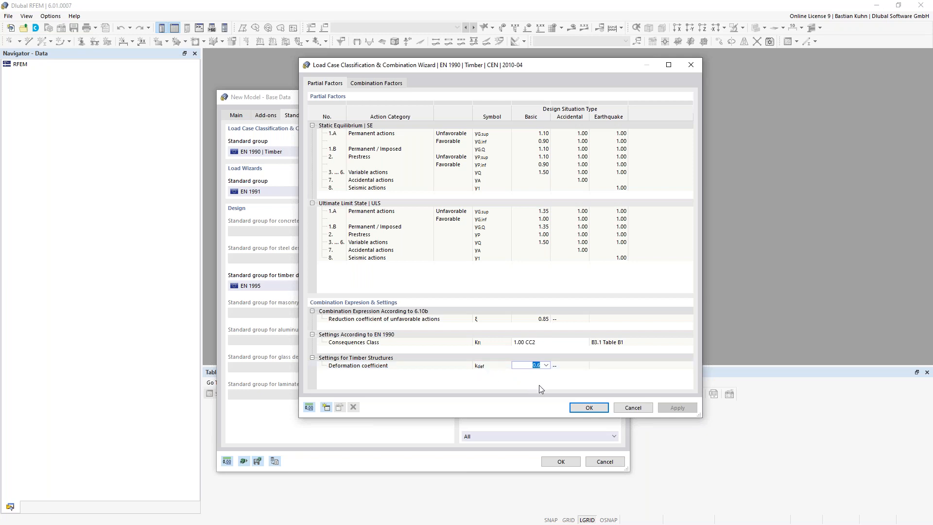
{"action": "left_click", "coordinate": [546, 364]}
{"action": "left_click", "coordinate": [535, 377]}
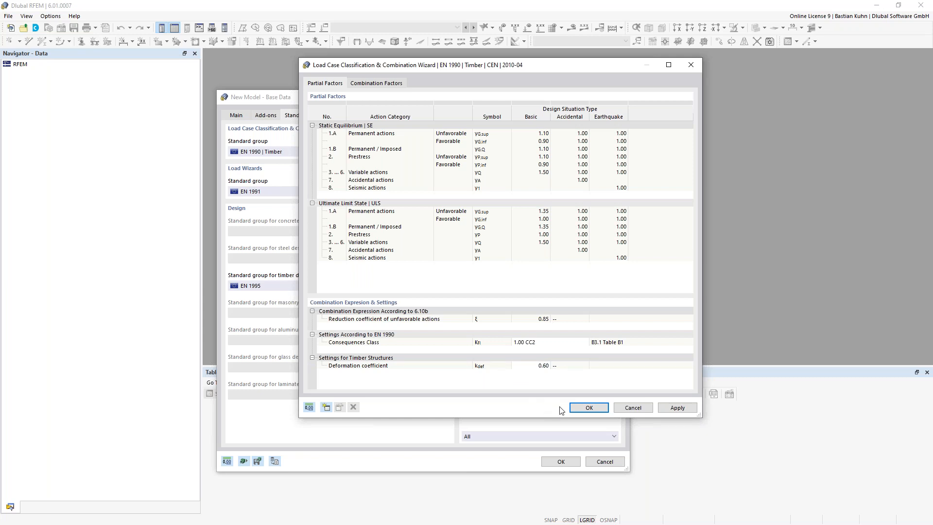
{"action": "left_click", "coordinate": [585, 409]}
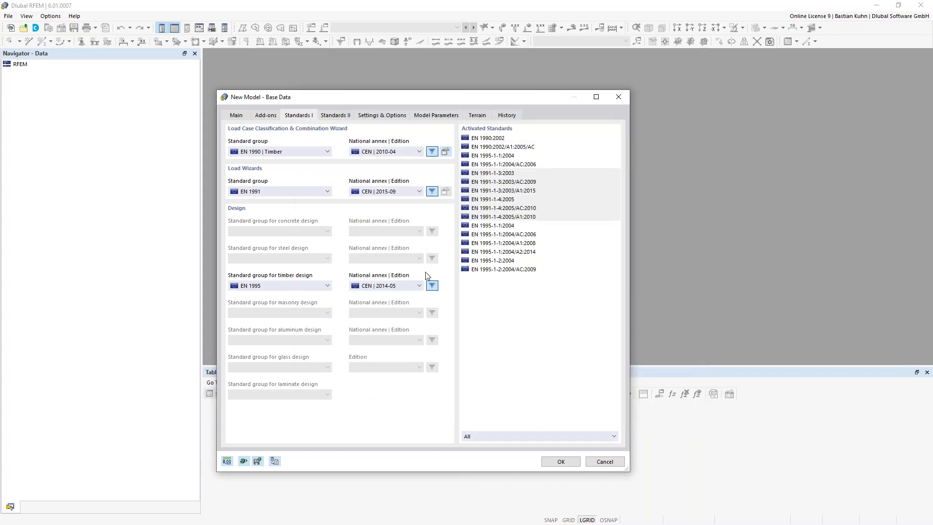
- Select DIN annexes: 2012-08 for combinations, 2019-04 for load wizards, 2014-07 for timber design
{"action": "left_click", "coordinate": [417, 154]}
{"action": "left_click", "coordinate": [368, 200]}
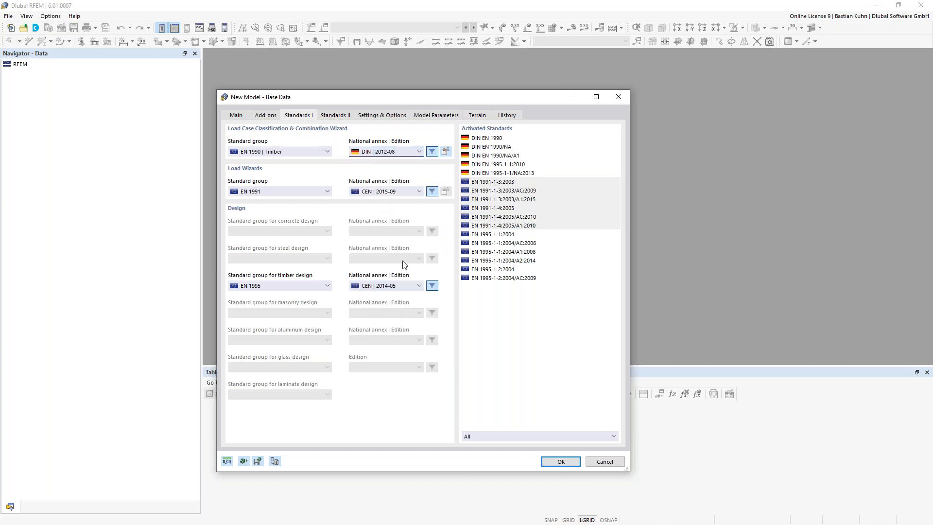
{"action": "left_click", "coordinate": [402, 152]}
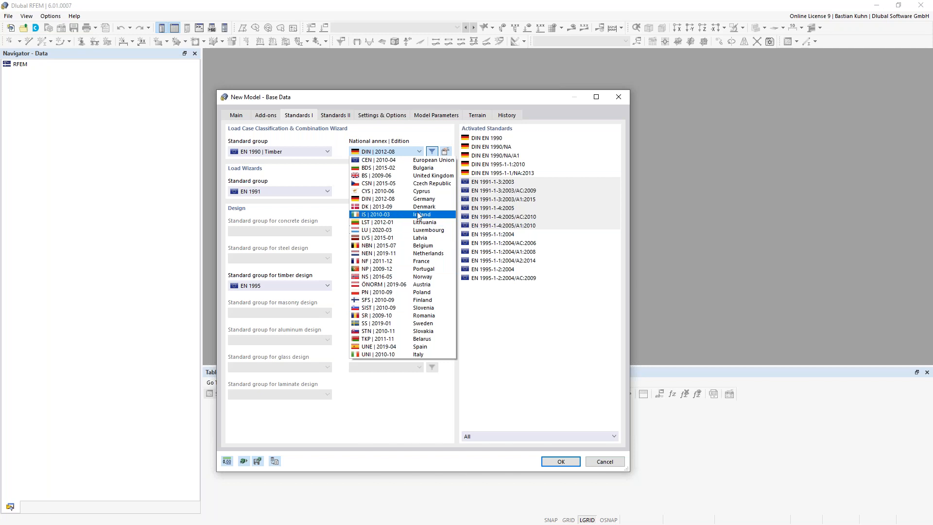
{"action": "left_click", "coordinate": [340, 151]}
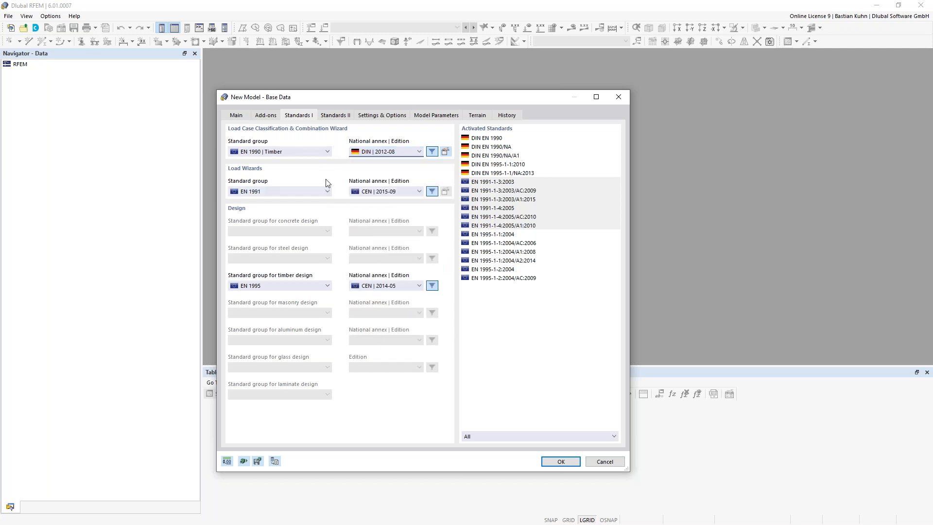
{"action": "left_click", "coordinate": [320, 153]}
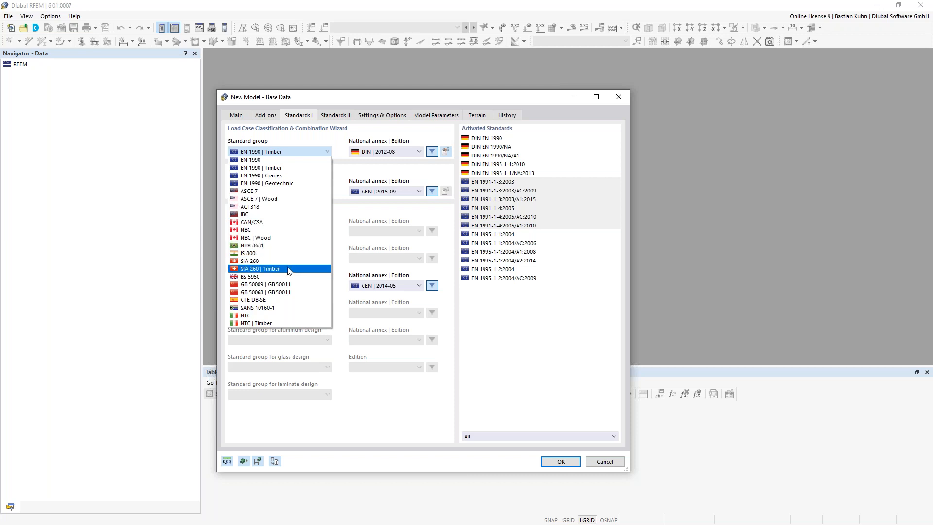
{"action": "left_click", "coordinate": [386, 97]}
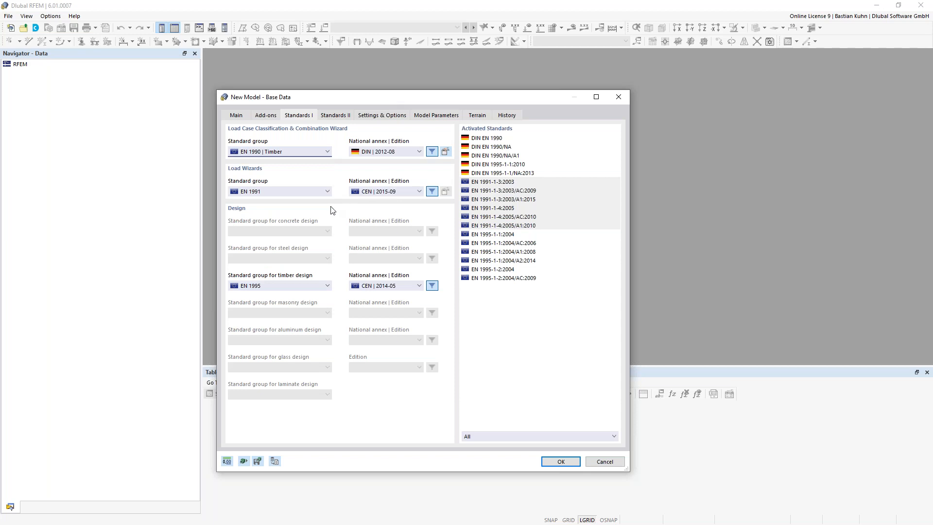
{"action": "left_click", "coordinate": [378, 191]}
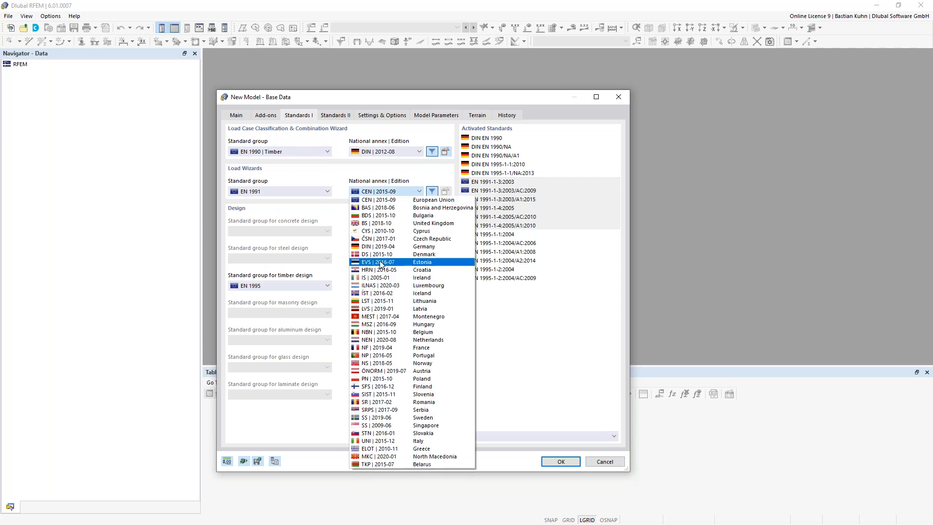
{"action": "left_click", "coordinate": [380, 248]}
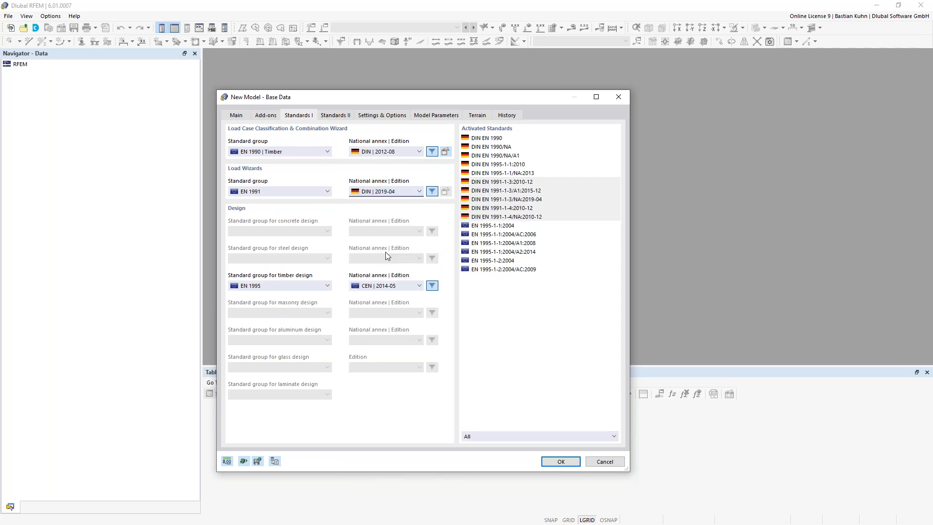
{"action": "left_click", "coordinate": [370, 286]}
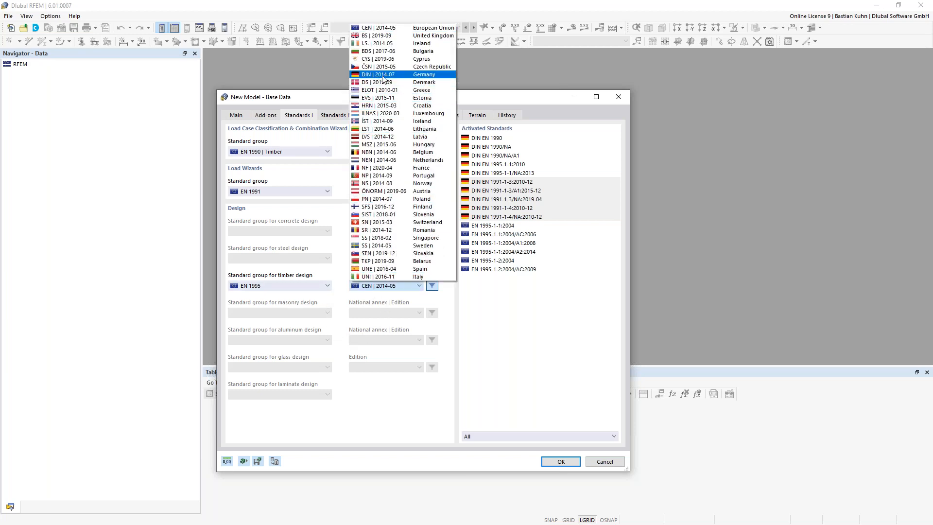
{"action": "left_click", "coordinate": [385, 79]}
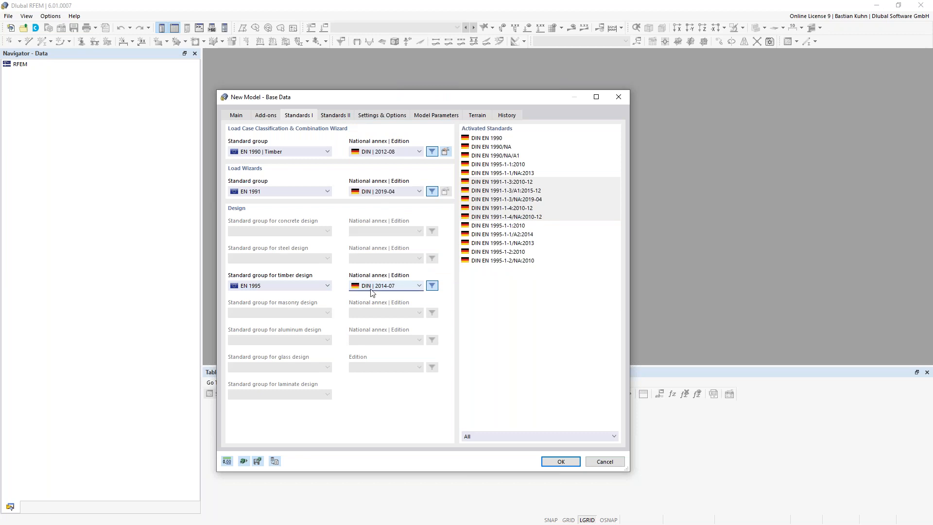
{"action": "left_click", "coordinate": [374, 115]}
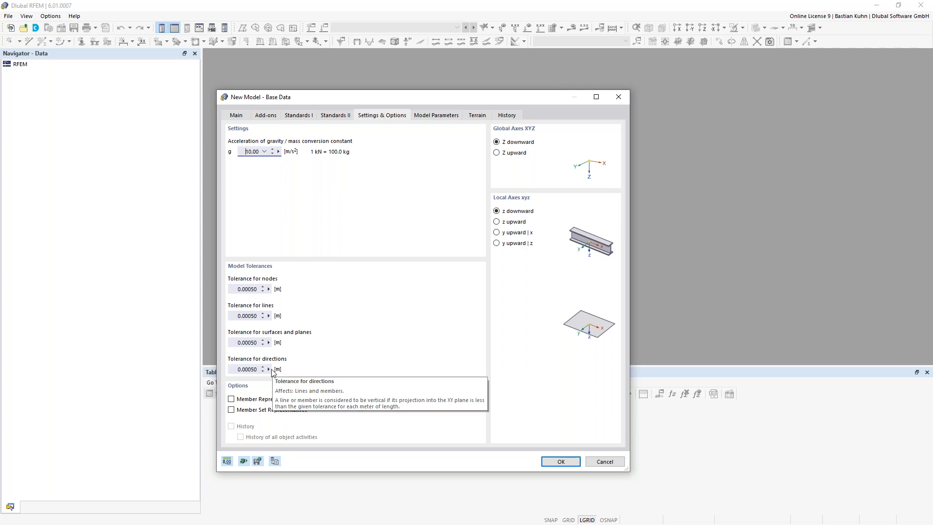
- Enable Member Representatives under Options and view the Member Representatives Wizard page
{"action": "left_click", "coordinate": [231, 399]}
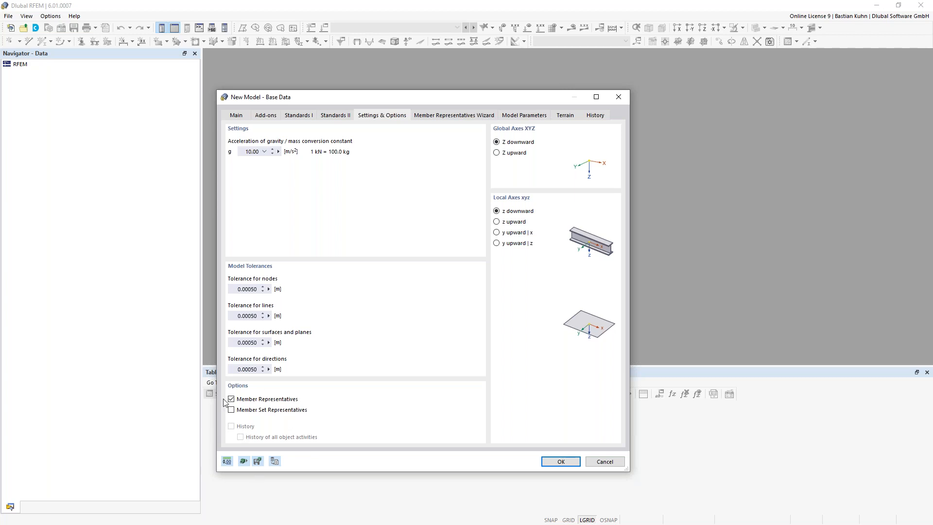
{"action": "left_click", "coordinate": [448, 115]}
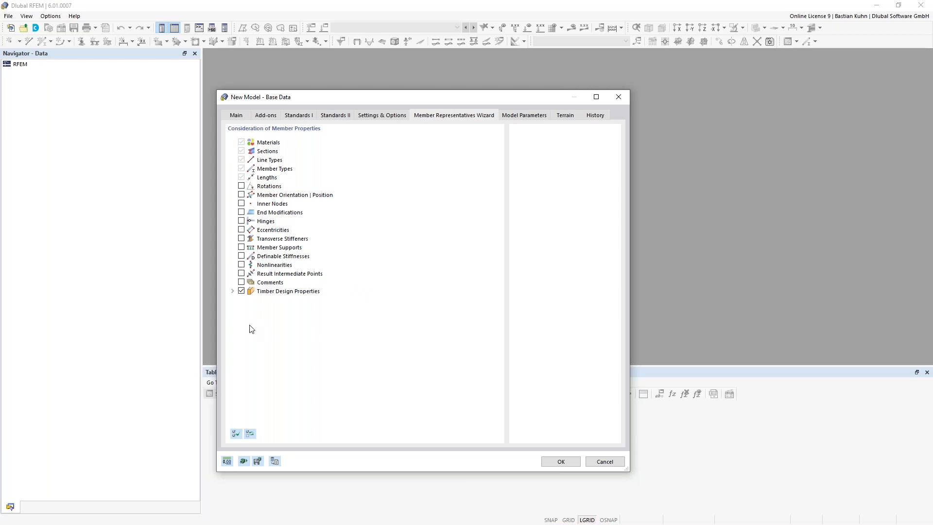
- Expand Timber Design Properties in the wizard tree, then show the Model Parameters page
{"action": "left_click", "coordinate": [233, 291]}
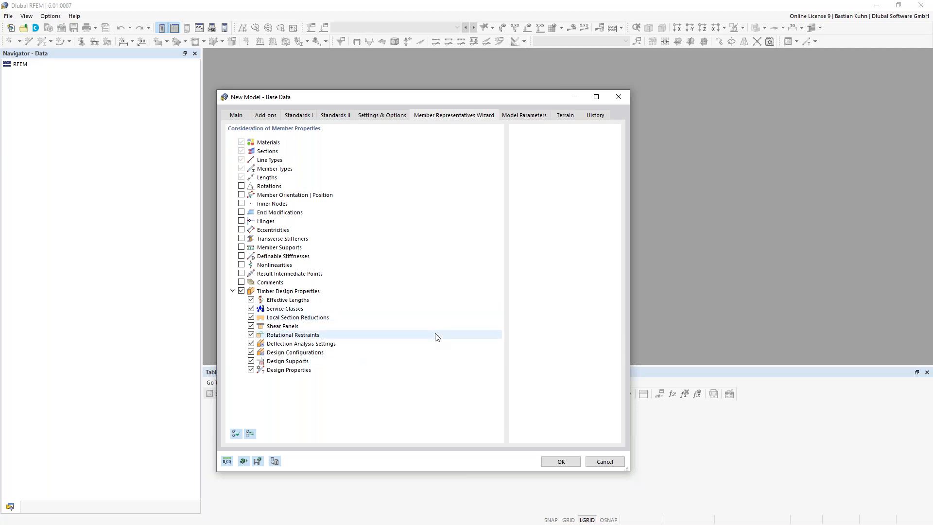
{"action": "left_click", "coordinate": [525, 115]}
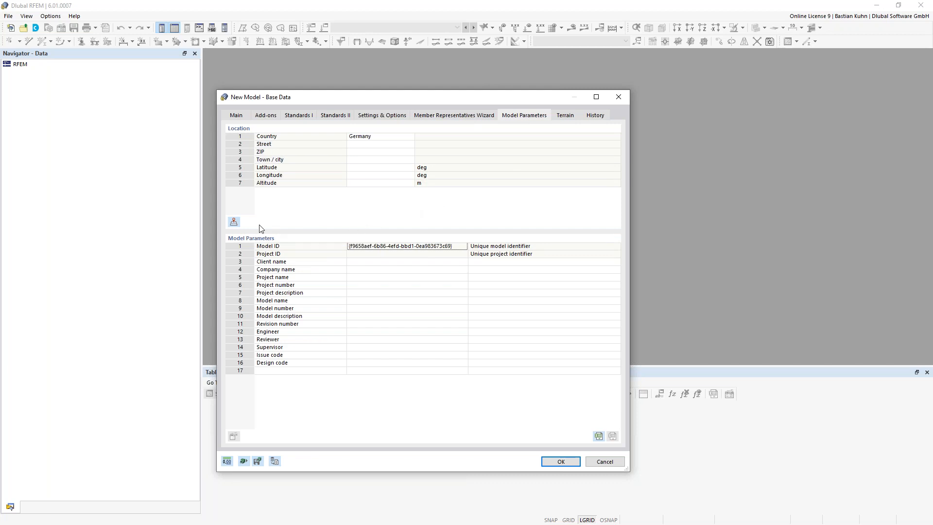
- Search the street in Select Location and apply the Leipzig, Germany suggestion to the model
{"action": "left_click", "coordinate": [233, 222]}
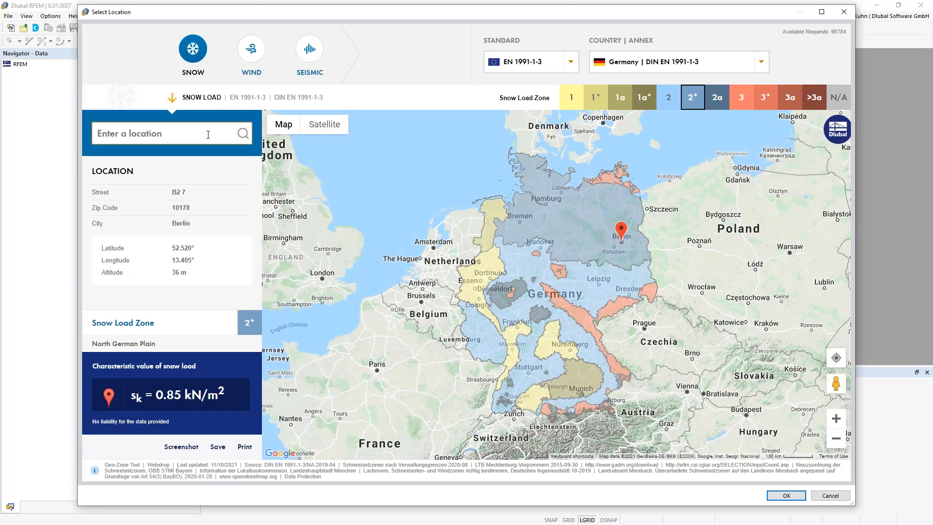
{"action": "type", "text": "Grimma"}
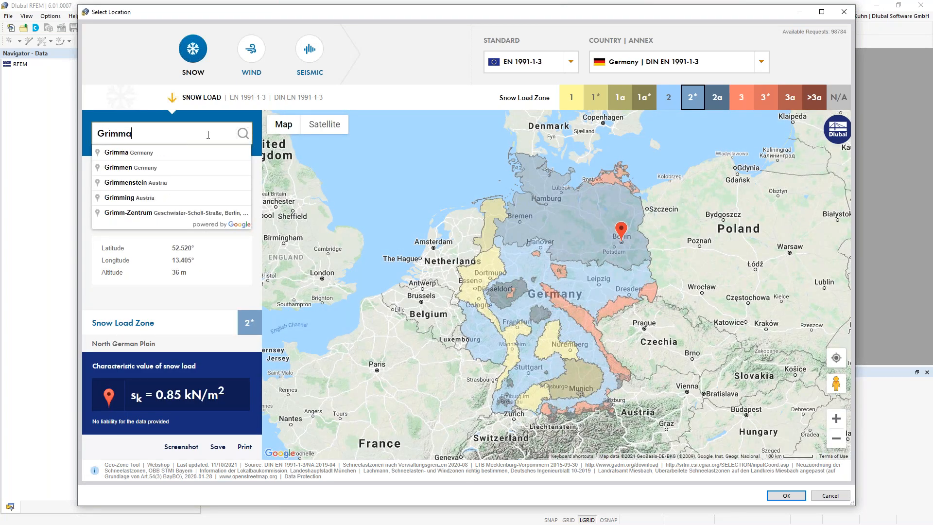
{"action": "type", "text": "ische"}
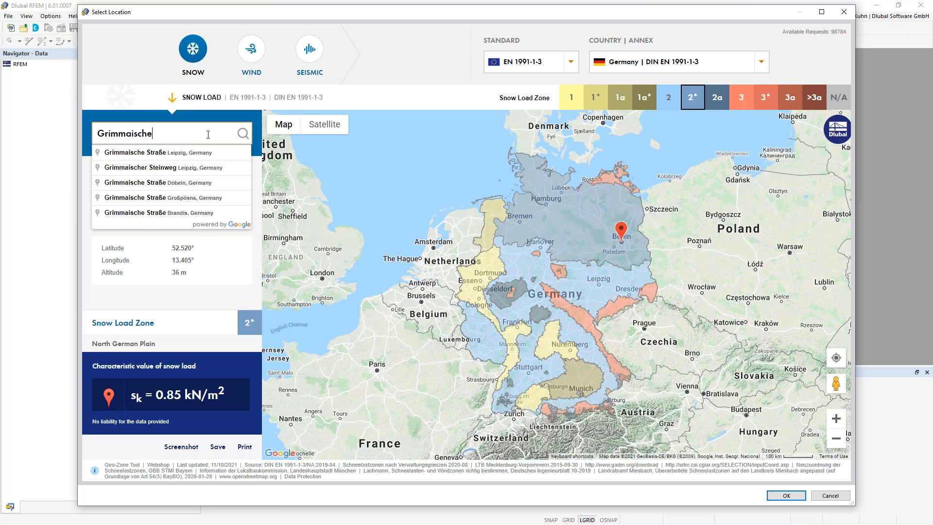
{"action": "left_click", "coordinate": [164, 154]}
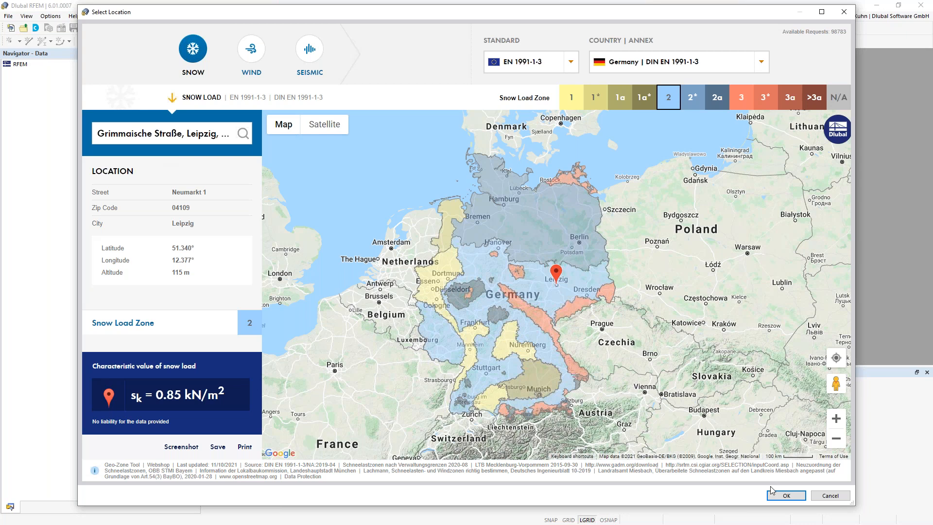
{"action": "left_click", "coordinate": [786, 495]}
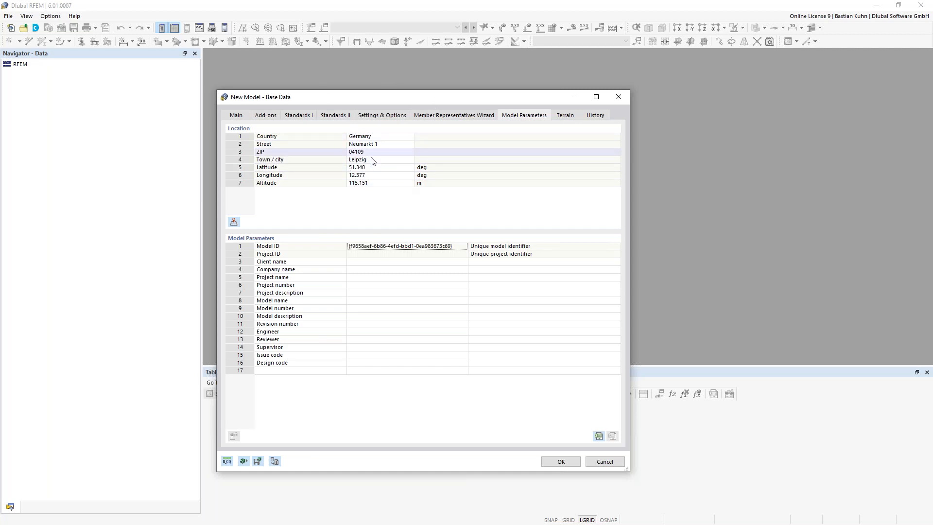
{"action": "left_click", "coordinate": [543, 459]}
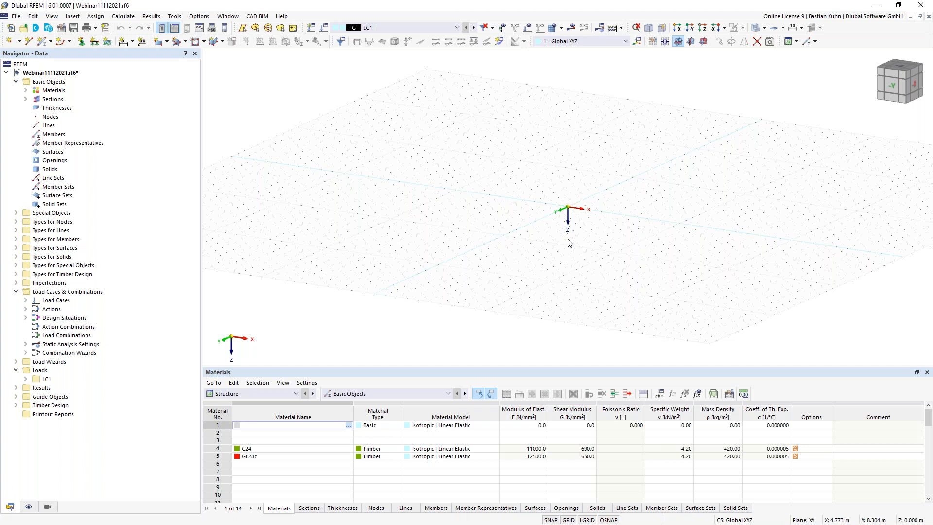
{"action": "middle_click_drag", "start_coordinate": [569, 222], "coordinate": [504, 257]}
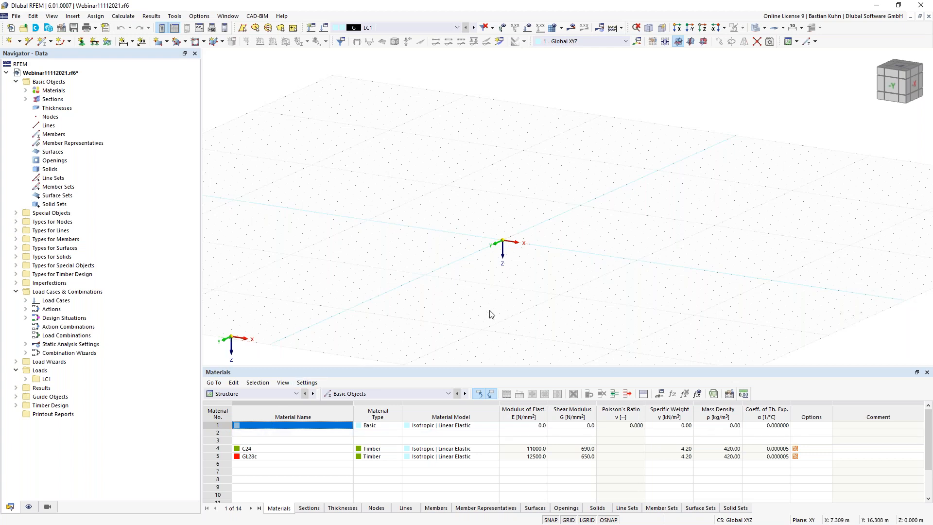
{"action": "middle_click_drag", "start_coordinate": [458, 323], "coordinate": [446, 324]}
- Start a new member of type Beam with the Hinges option enabled
{"action": "left_click", "coordinate": [44, 44]}
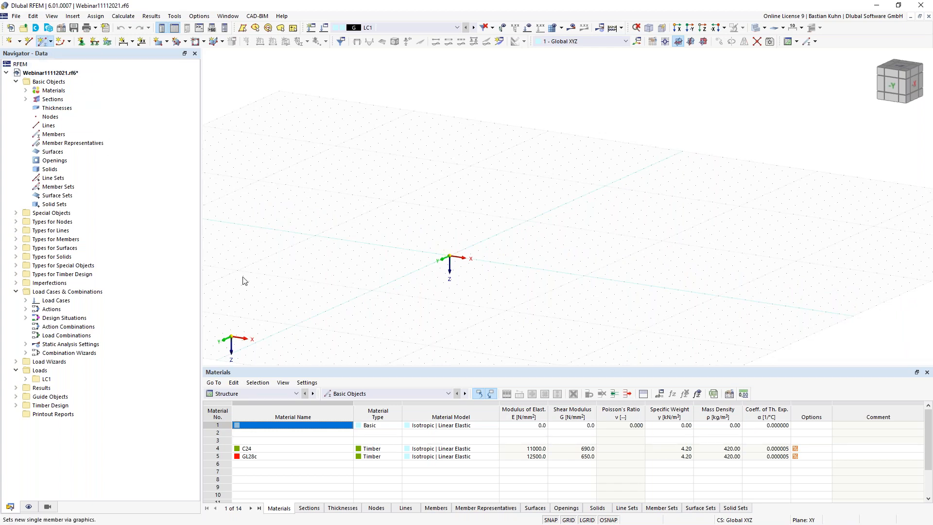
{"action": "left_click_drag", "start_coordinate": [39, 249], "coordinate": [630, 54]}
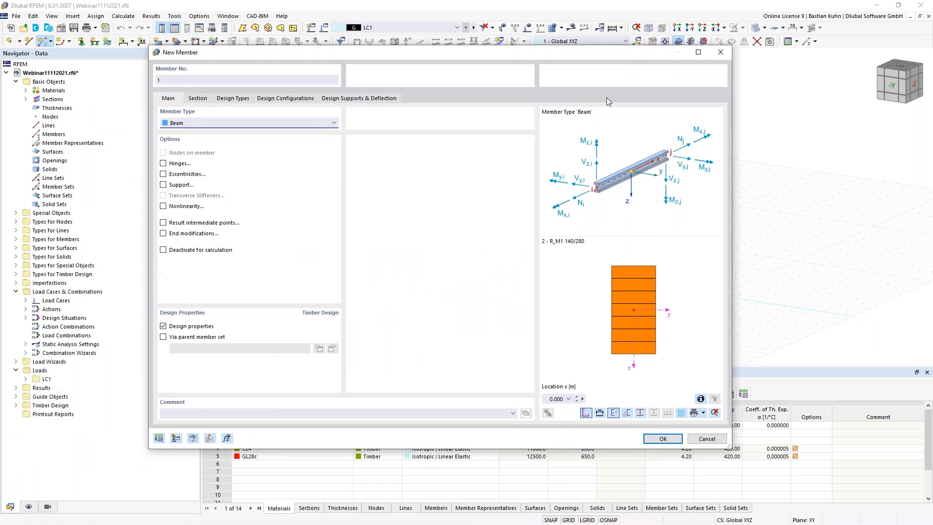
{"action": "left_click", "coordinate": [322, 124]}
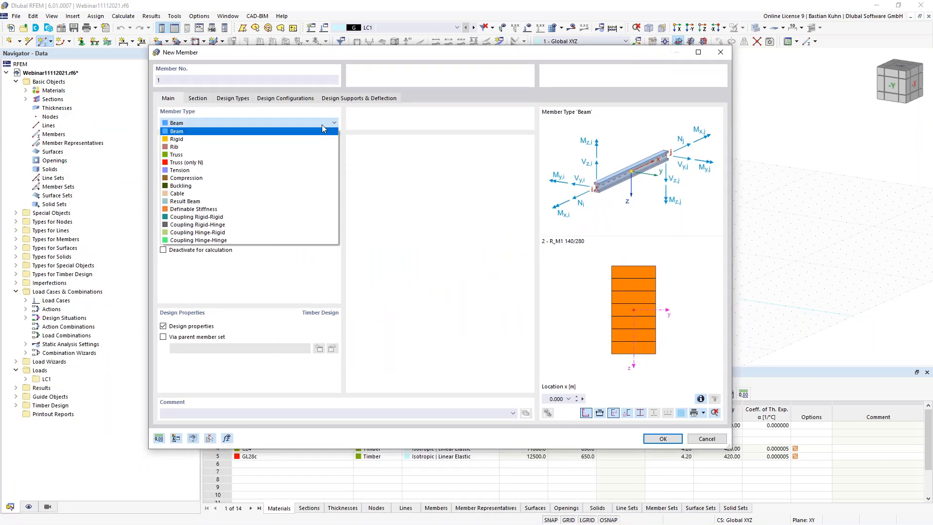
{"action": "left_click", "coordinate": [387, 146]}
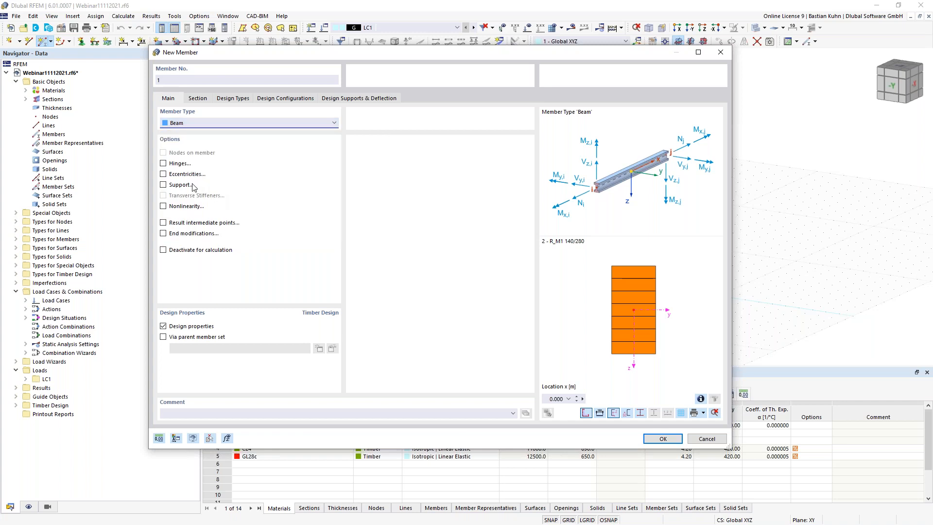
{"action": "left_click", "coordinate": [163, 163]}
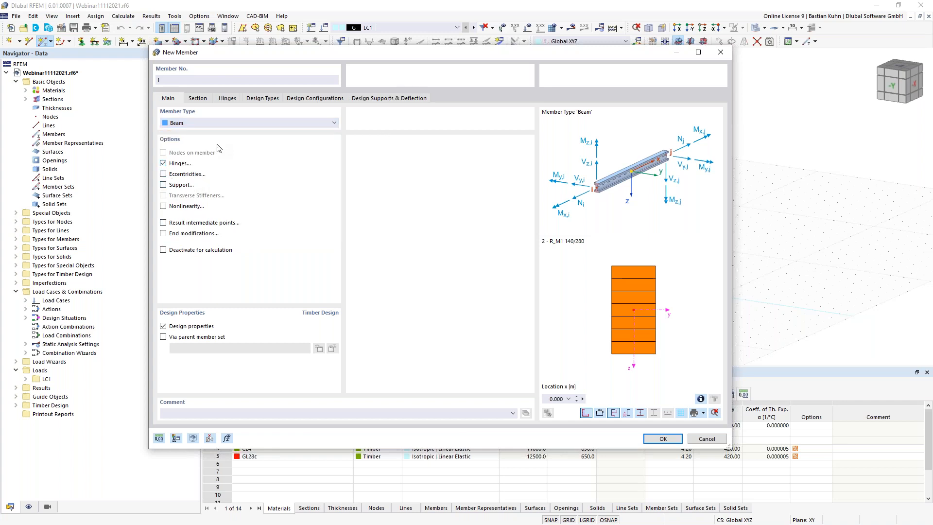
- Create a new member hinge at end j releasing rotations φy and φz
{"action": "left_click", "coordinate": [226, 98]}
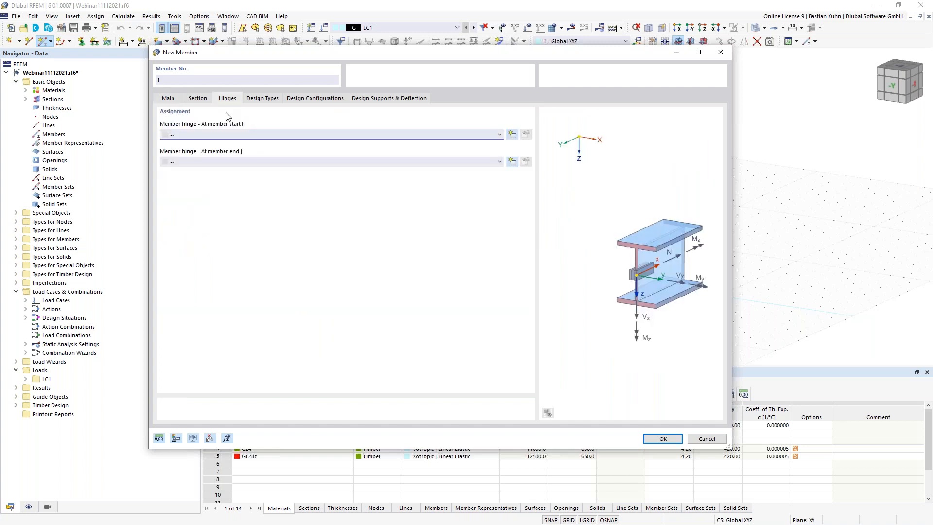
{"action": "left_click", "coordinate": [513, 162]}
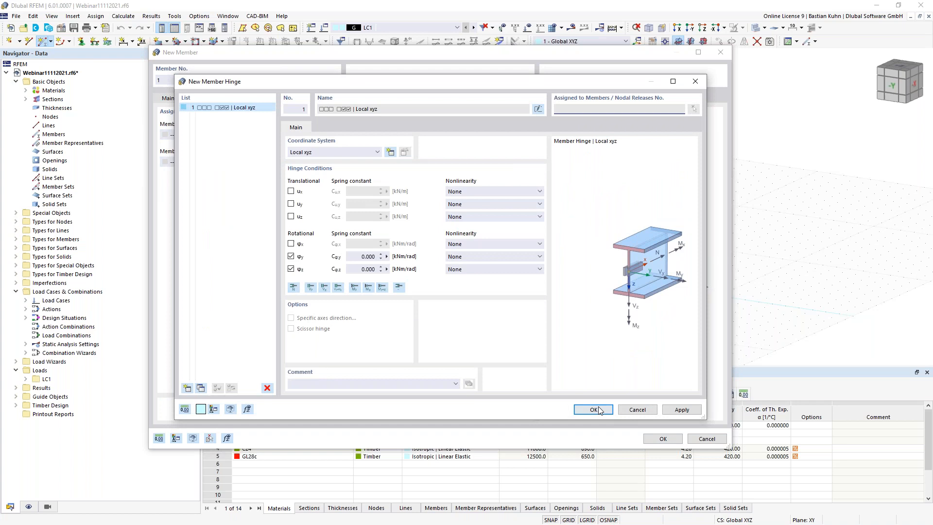
{"action": "left_click", "coordinate": [595, 409]}
{"action": "left_click", "coordinate": [199, 99]}
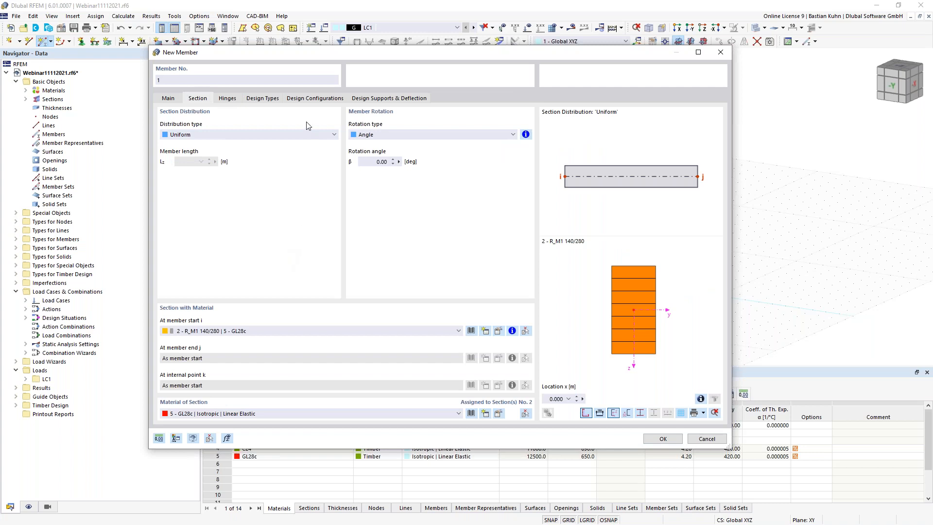
{"action": "left_click", "coordinate": [312, 135]}
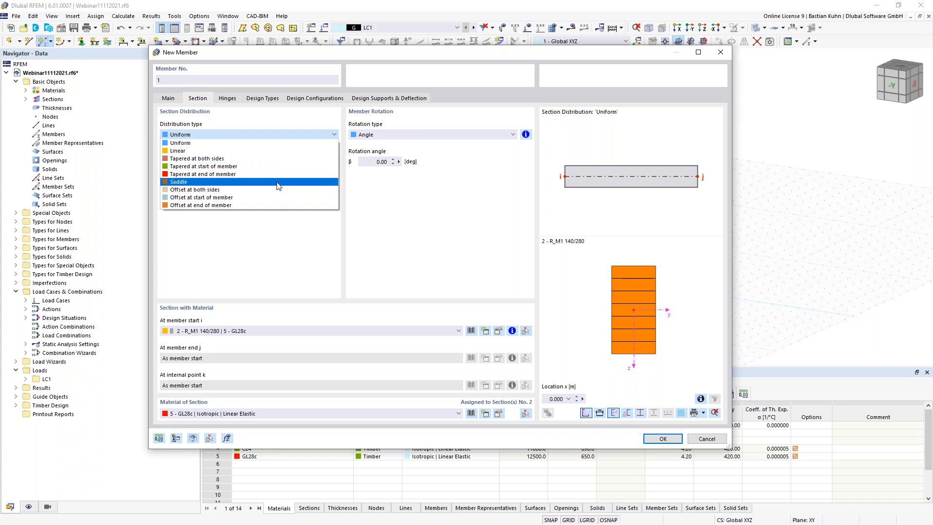
{"action": "left_click", "coordinate": [276, 151]}
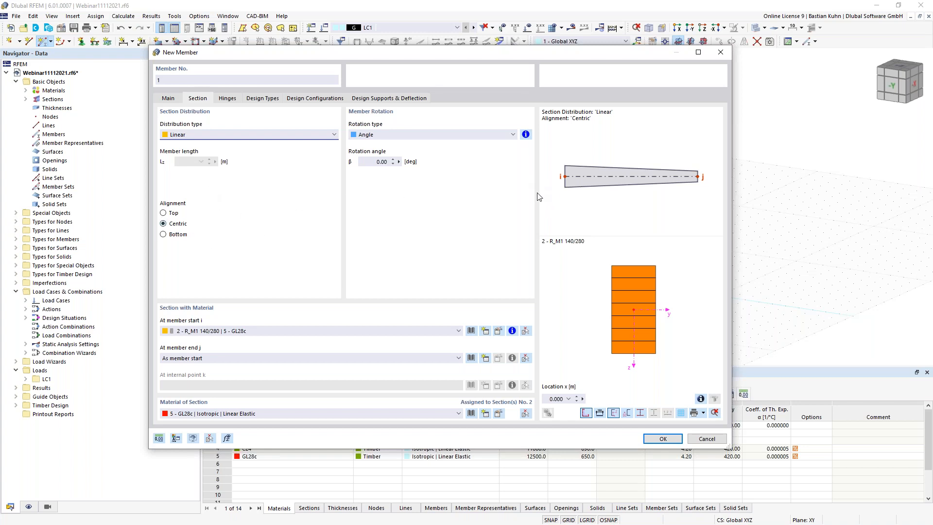
{"action": "left_click", "coordinate": [324, 140]}
{"action": "left_click", "coordinate": [301, 182]}
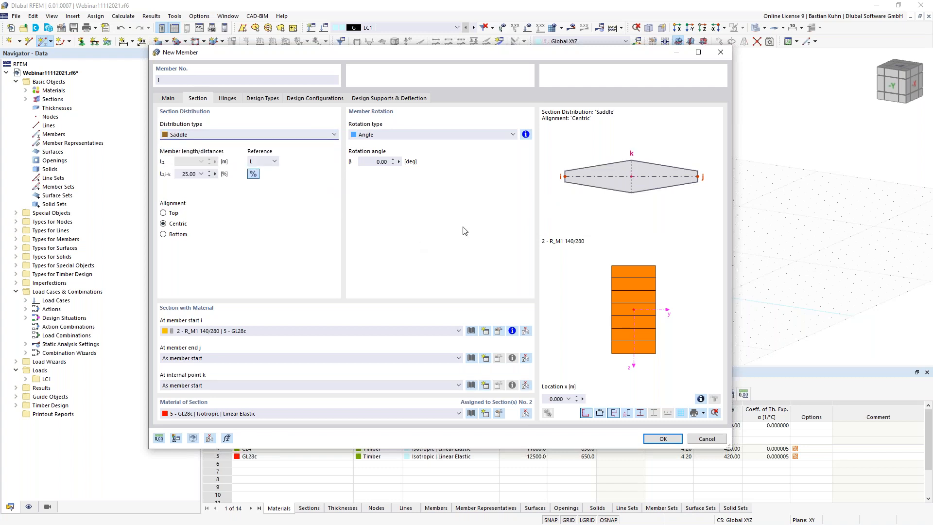
{"action": "left_click", "coordinate": [164, 213]}
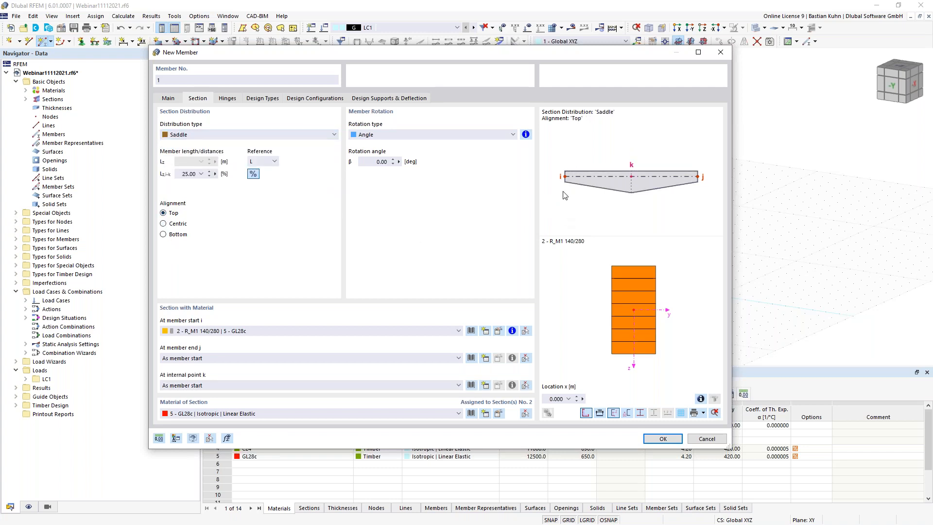
{"action": "left_click", "coordinate": [306, 135]}
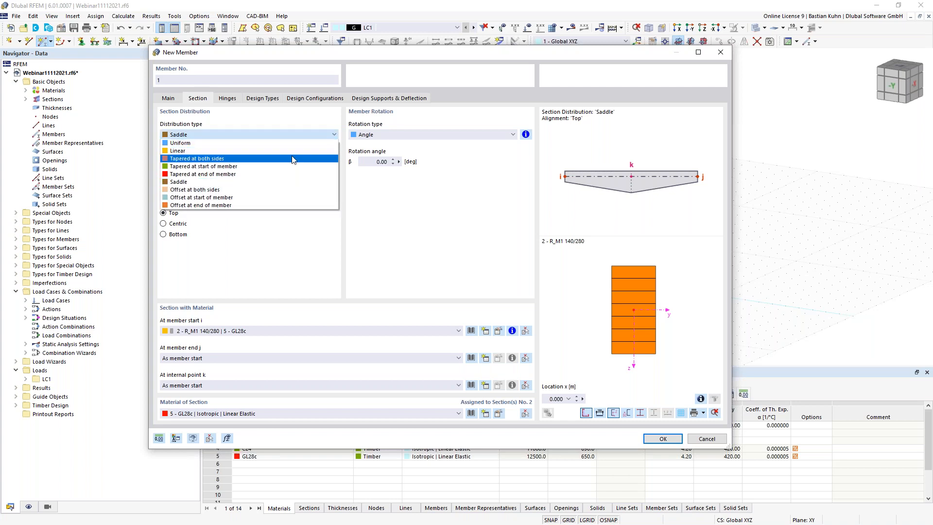
{"action": "left_click", "coordinate": [295, 143]}
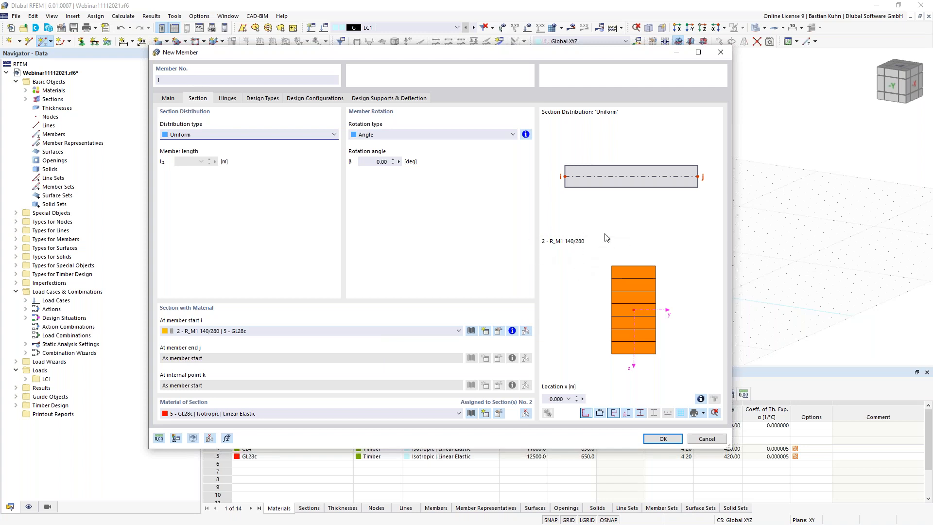
{"action": "left_click", "coordinate": [471, 331]}
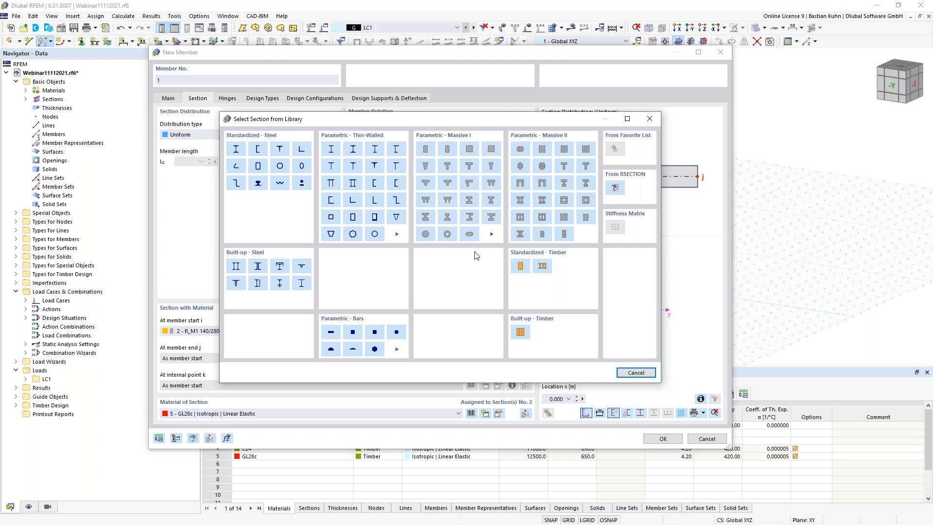
- Pick Massive Rectangle from the Parametric – Massive I section library, adding section 5 R_M1 500/1000
{"action": "left_click", "coordinate": [491, 233]}
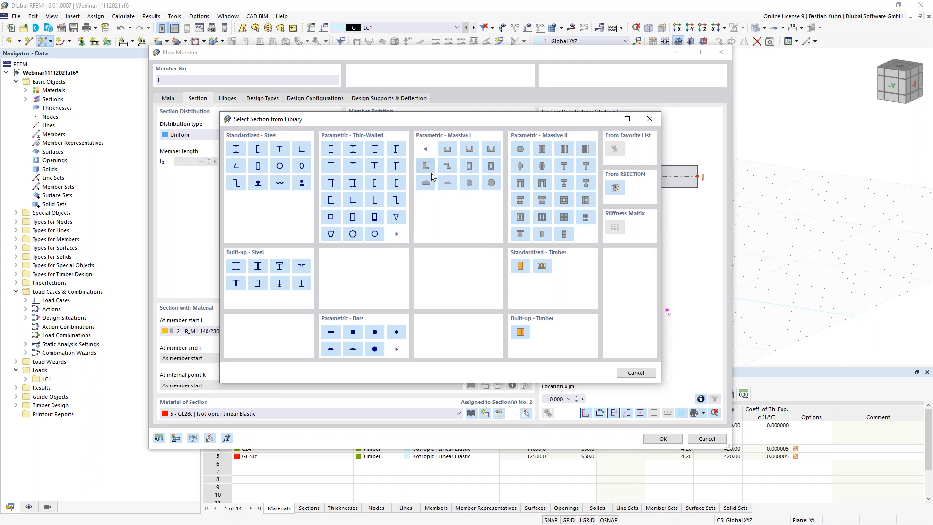
{"action": "left_click", "coordinate": [425, 149]}
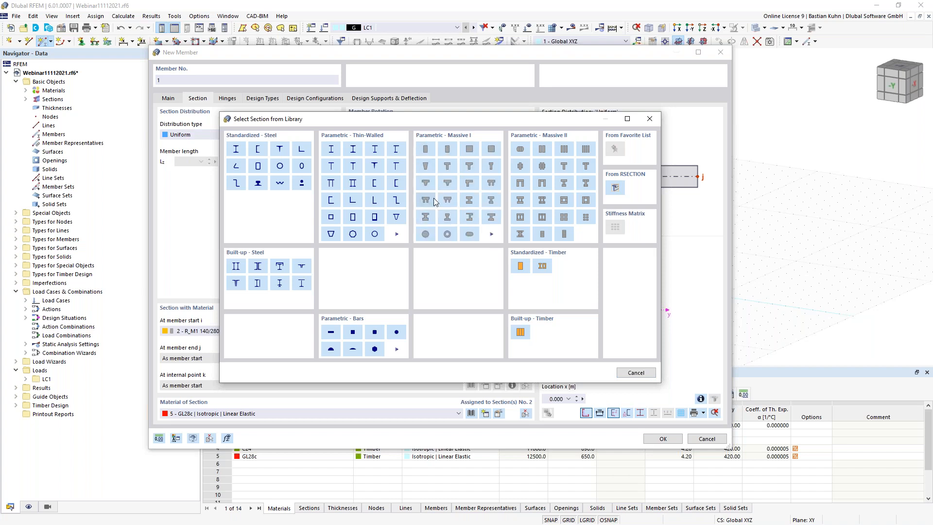
{"action": "left_click", "coordinate": [425, 148]}
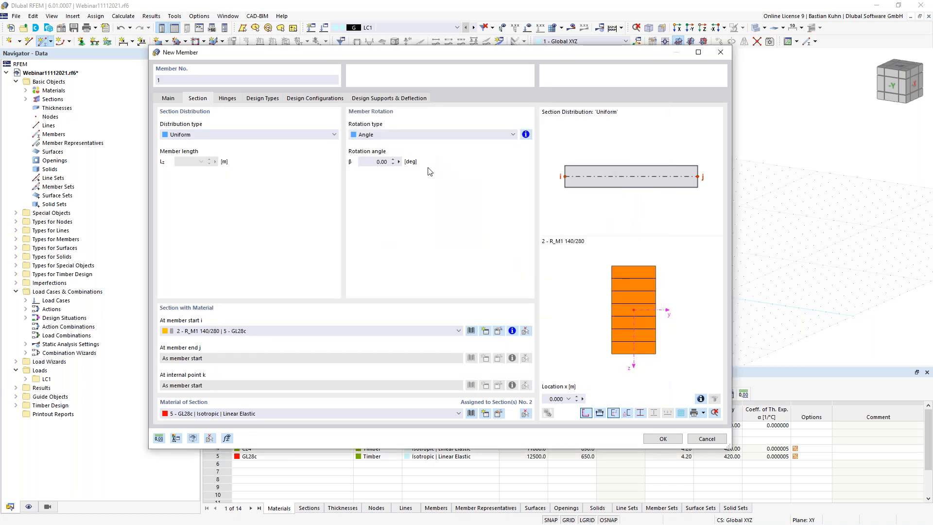
{"action": "left_click_drag", "start_coordinate": [0, 47], "coordinate": [440, 38]}
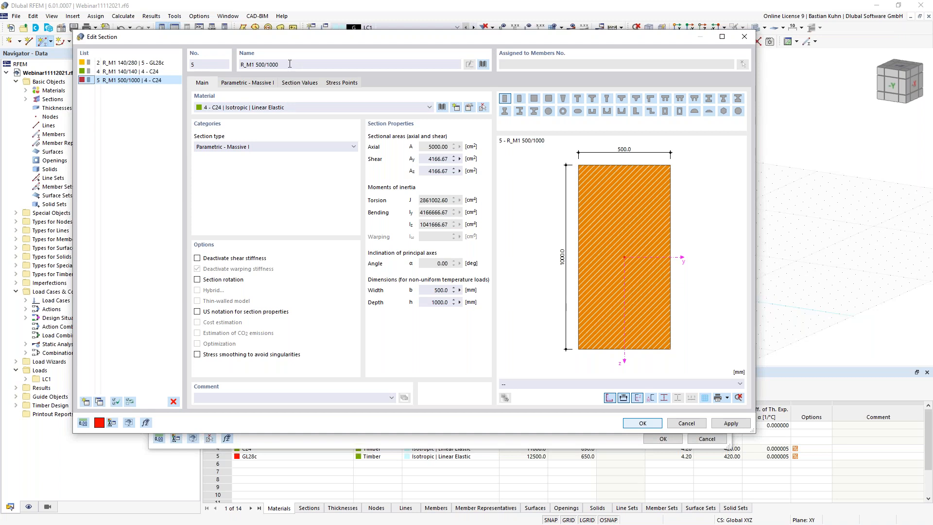
- Select section 4, R_M1 140/140 in C24, in the Edit Section list
{"action": "left_click", "coordinate": [146, 71]}
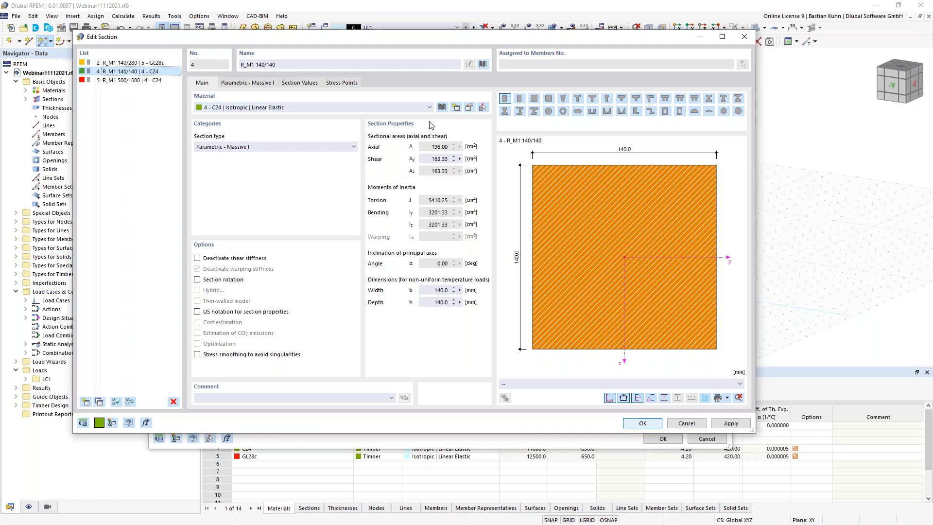
- Filter the material library to European Union Solid Timber and assign C24 to section 4
{"action": "left_click", "coordinate": [442, 107]}
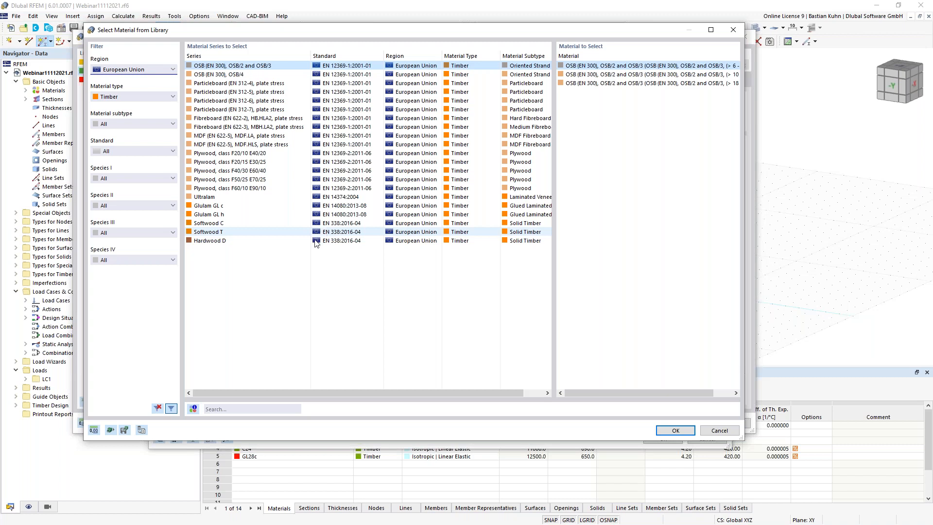
{"action": "left_click", "coordinate": [164, 97]}
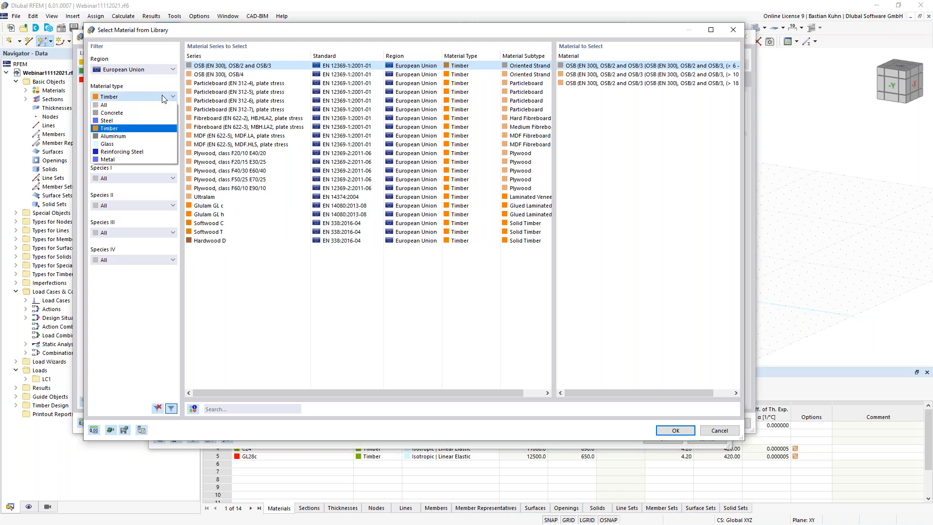
{"action": "left_click", "coordinate": [155, 128]}
{"action": "left_click", "coordinate": [124, 71]}
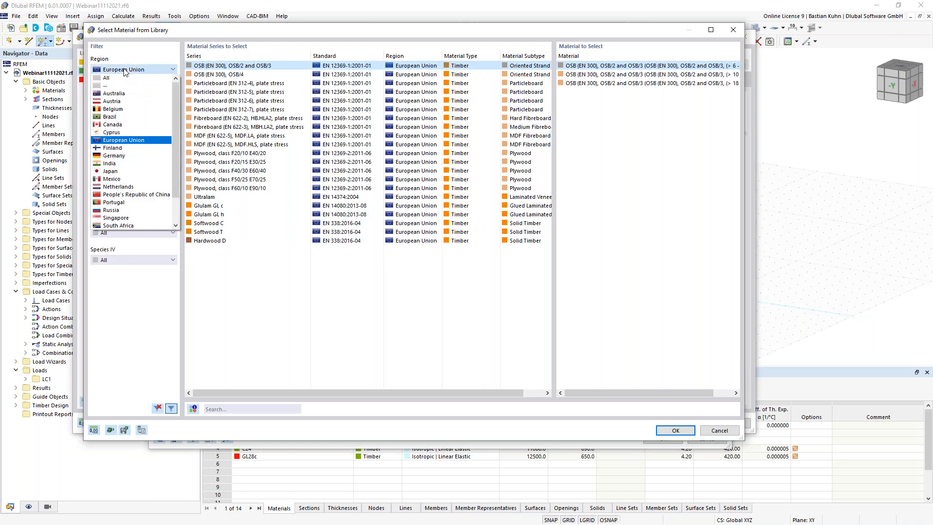
{"action": "left_click", "coordinate": [133, 62]}
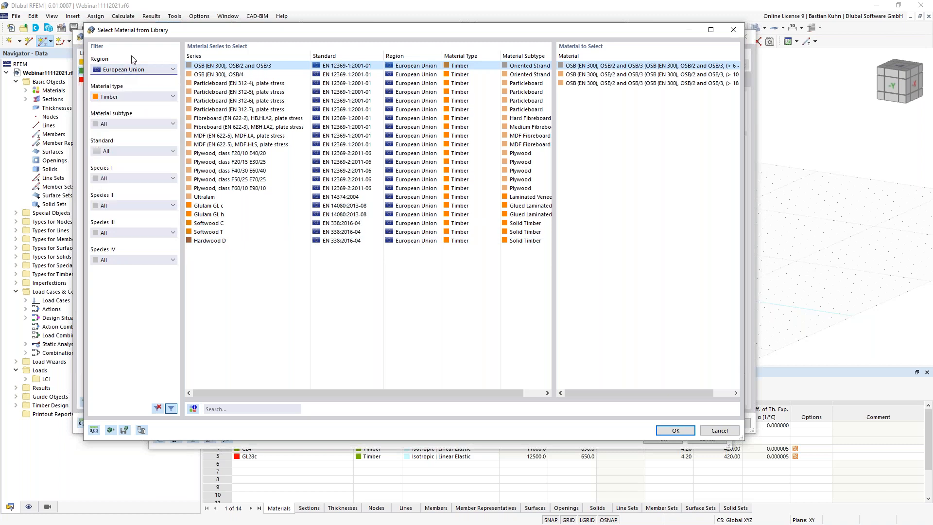
{"action": "left_click", "coordinate": [142, 124]}
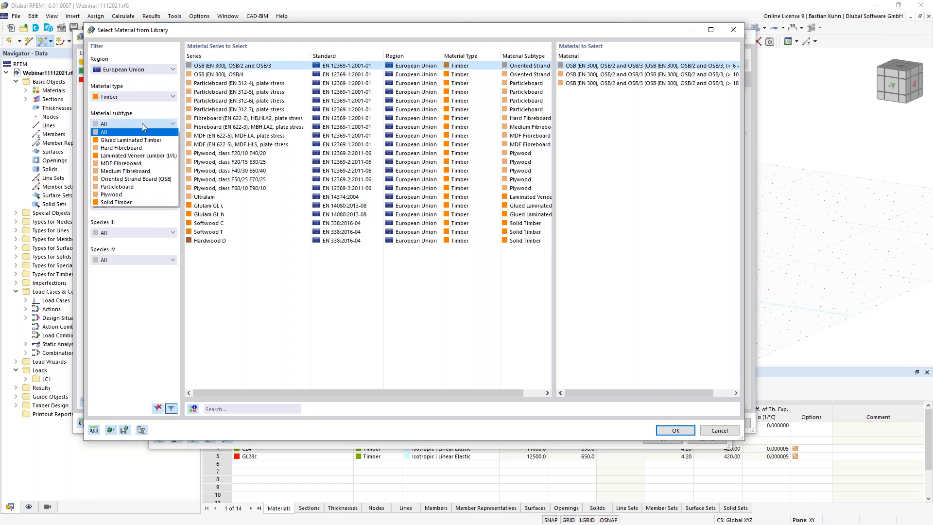
{"action": "left_click", "coordinate": [141, 200]}
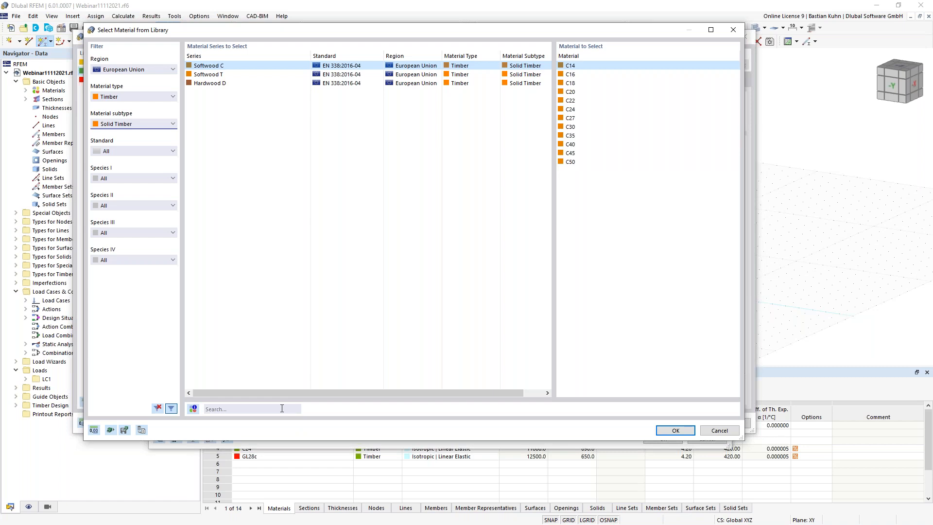
{"action": "left_click", "coordinate": [281, 408]}
{"action": "type", "text": "C24"}
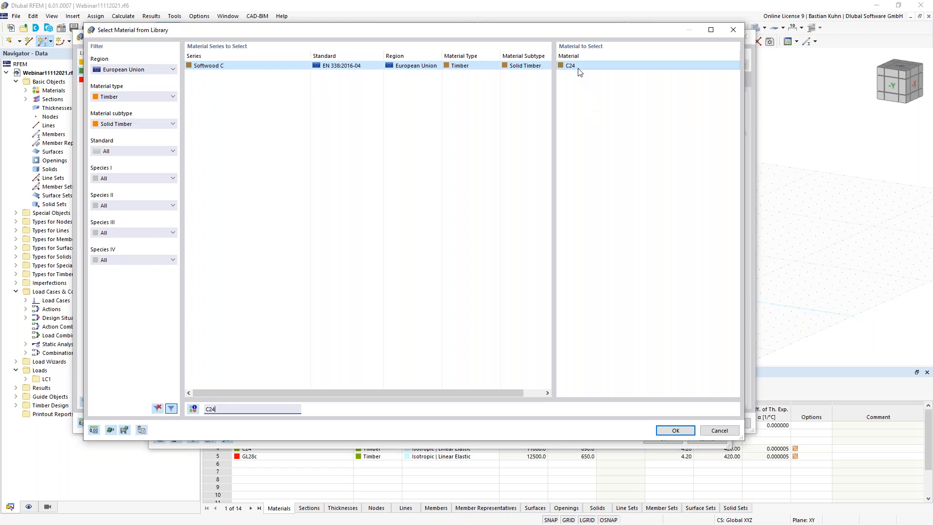
{"action": "left_click", "coordinate": [666, 430]}
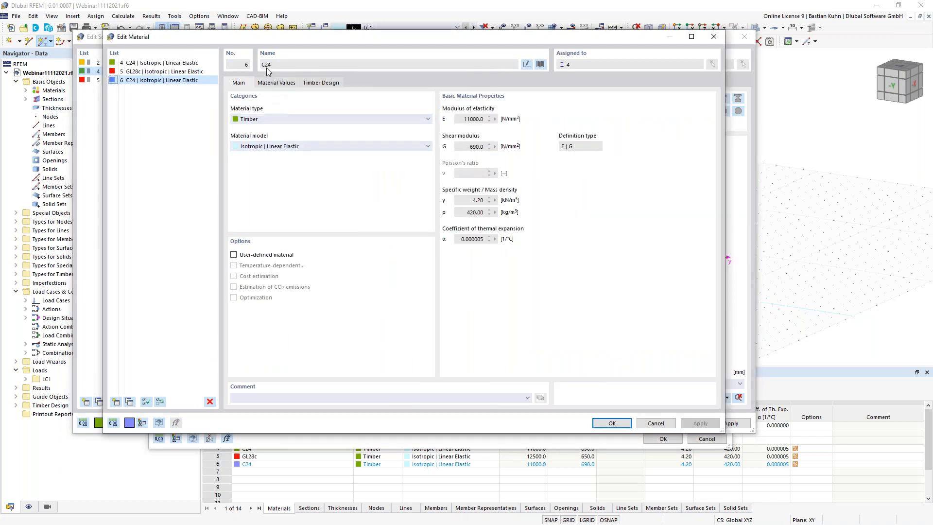
- Review C24's material values and timber design fire situation factor, then close the material editor
{"action": "left_click", "coordinate": [278, 83]}
{"action": "left_click", "coordinate": [297, 158]}
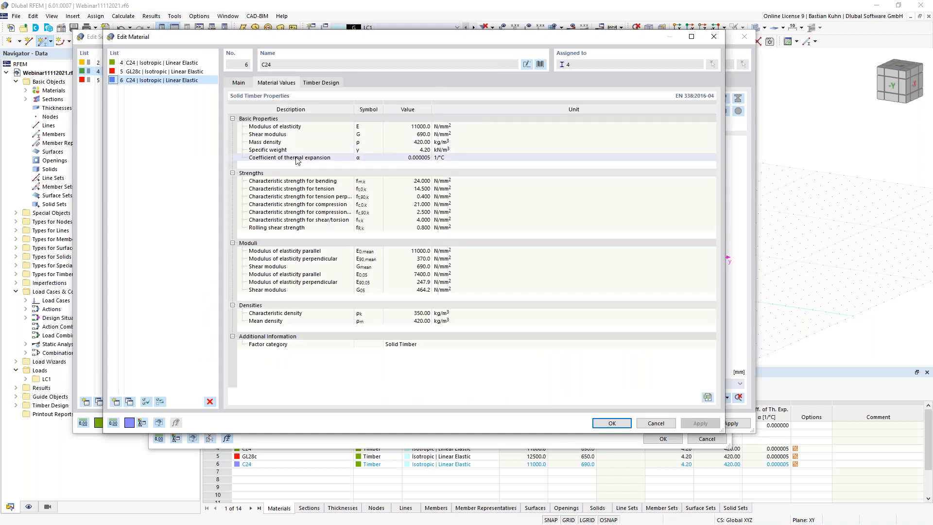
{"action": "left_click", "coordinate": [322, 84]}
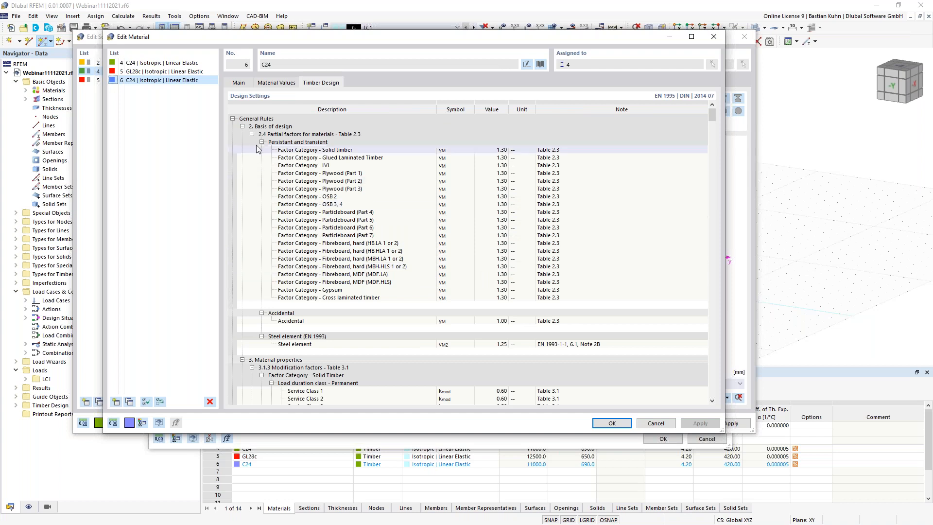
{"action": "left_click", "coordinate": [242, 127]}
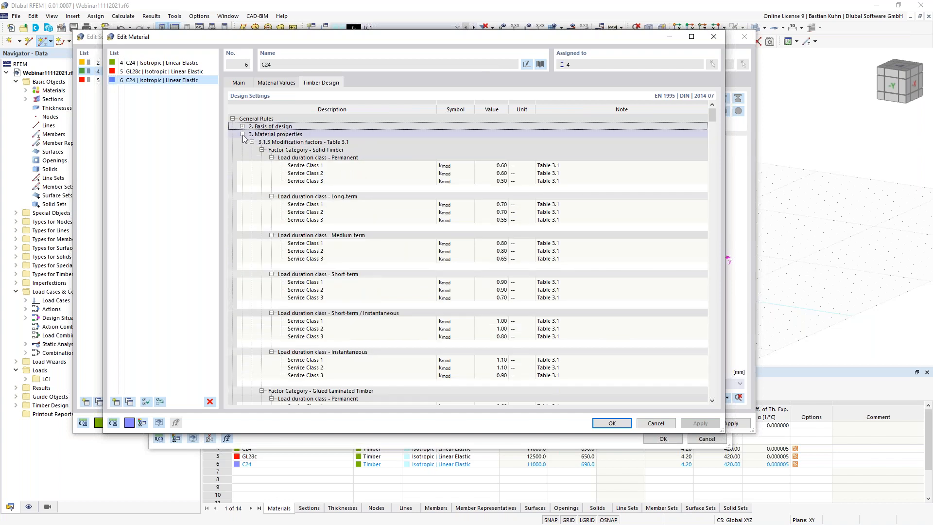
{"action": "left_click", "coordinate": [242, 134]}
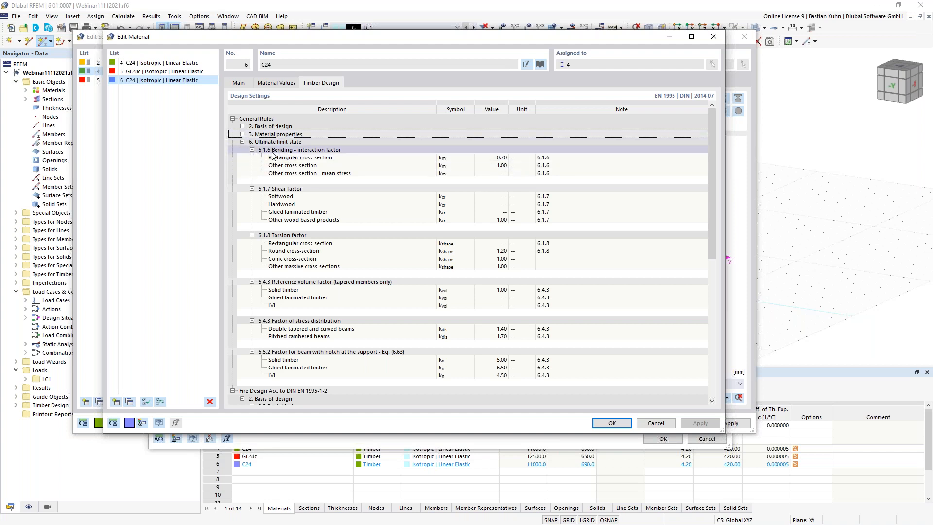
{"action": "scroll", "coordinate": [280, 291], "scroll_direction": "down", "scroll_amount": 5}
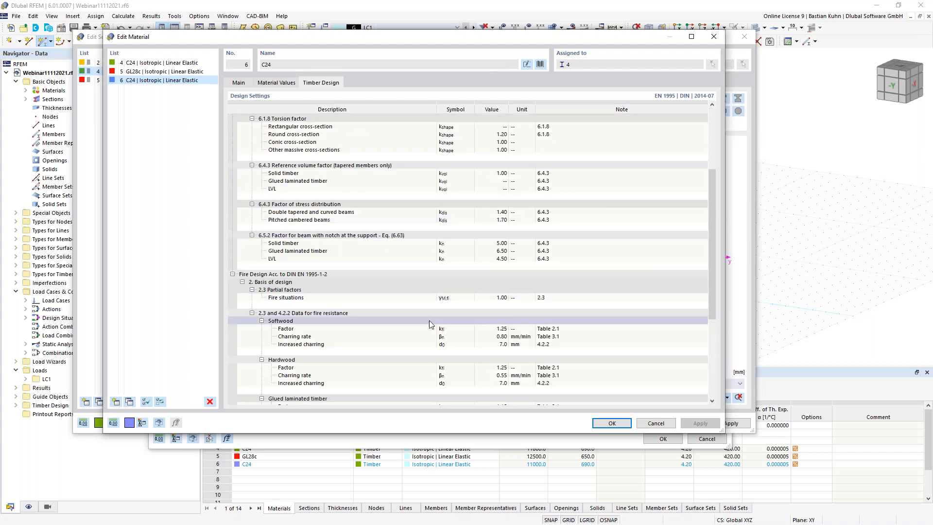
{"action": "left_click", "coordinate": [497, 298]}
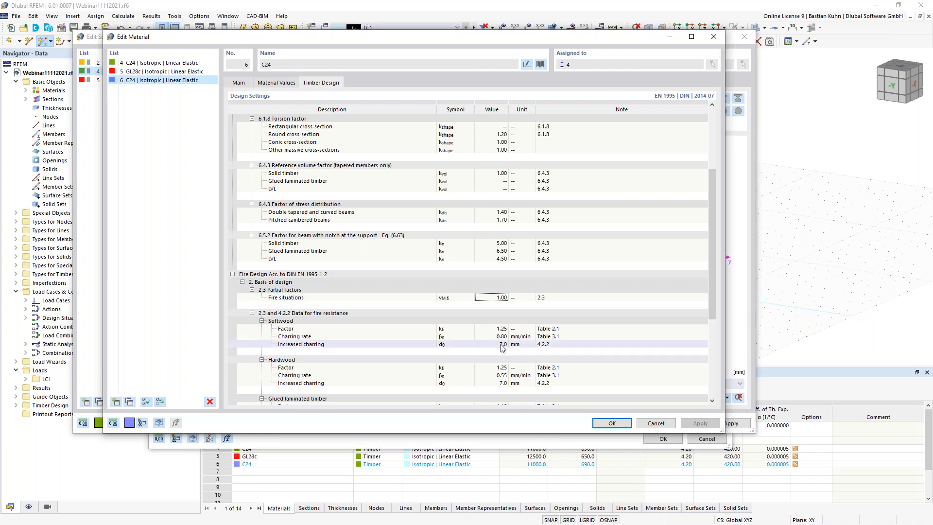
{"action": "left_click", "coordinate": [611, 424]}
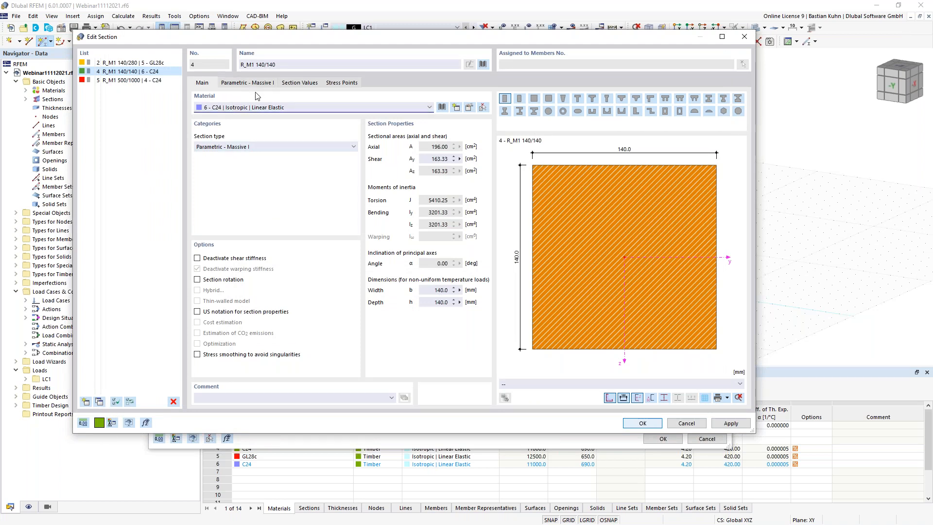
- Set the new member's start section to 4 - R_M1 140/140 | 6 - C24
{"action": "left_click", "coordinate": [631, 426]}
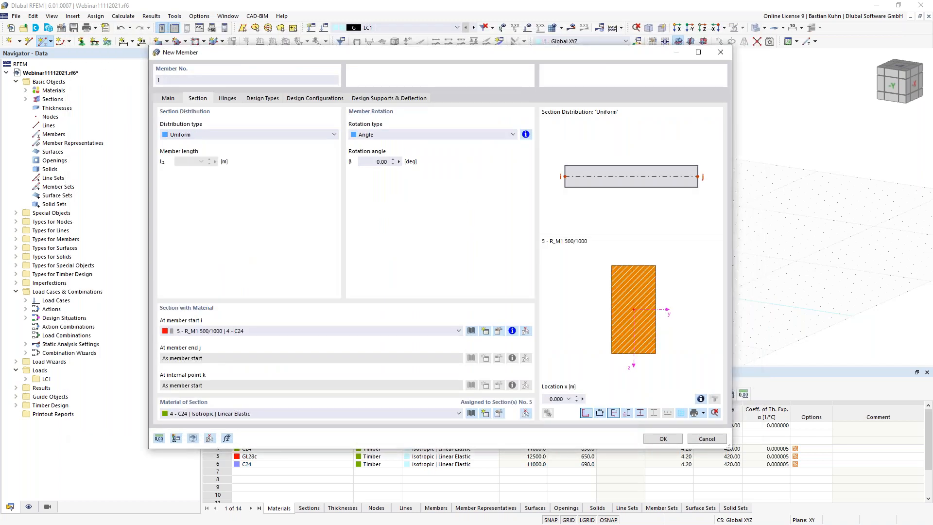
{"action": "left_click", "coordinate": [443, 331]}
{"action": "left_click", "coordinate": [424, 347]}
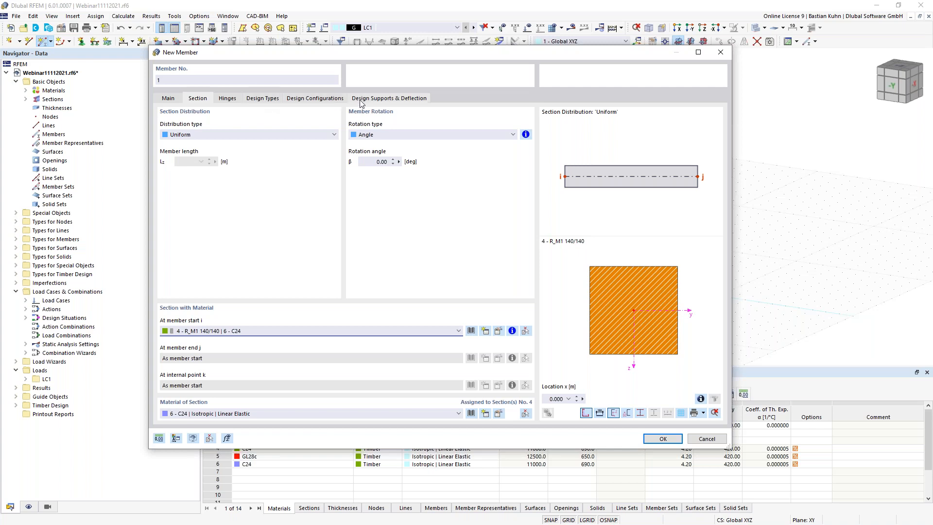
- Review the member's Design Types and Design Configurations, then accept the New Member properties
{"action": "left_click", "coordinate": [263, 99]}
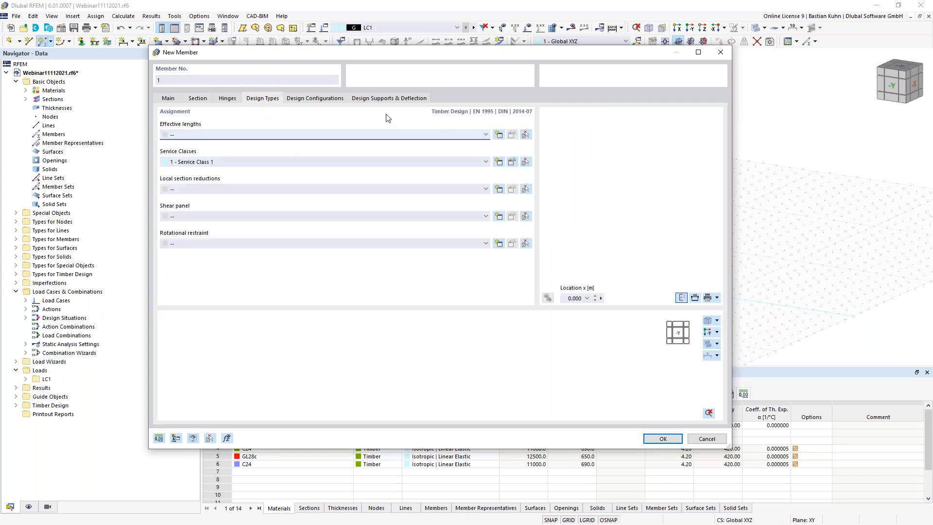
{"action": "left_click", "coordinate": [307, 100]}
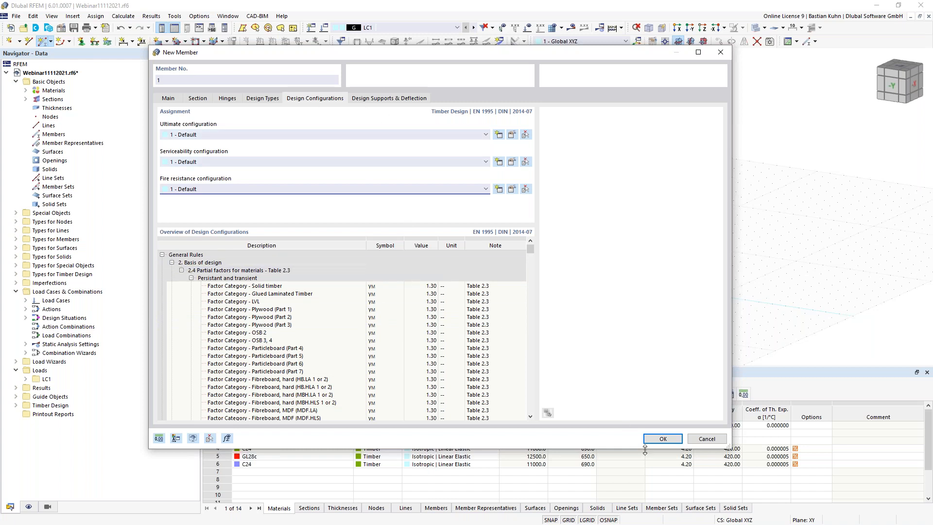
{"action": "left_click", "coordinate": [655, 439]}
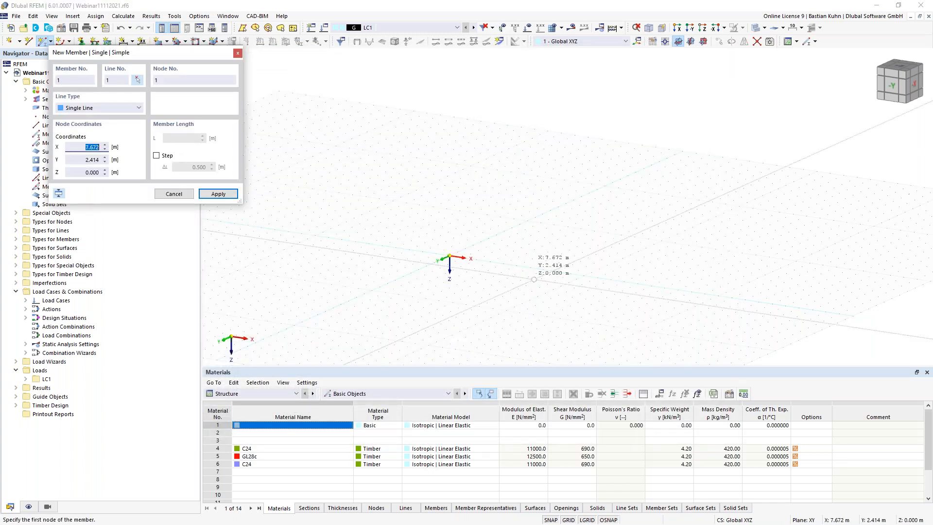
- Draw a 4 m vertical member upward from the origin in the XZ work plane
{"action": "left_click", "coordinate": [704, 42]}
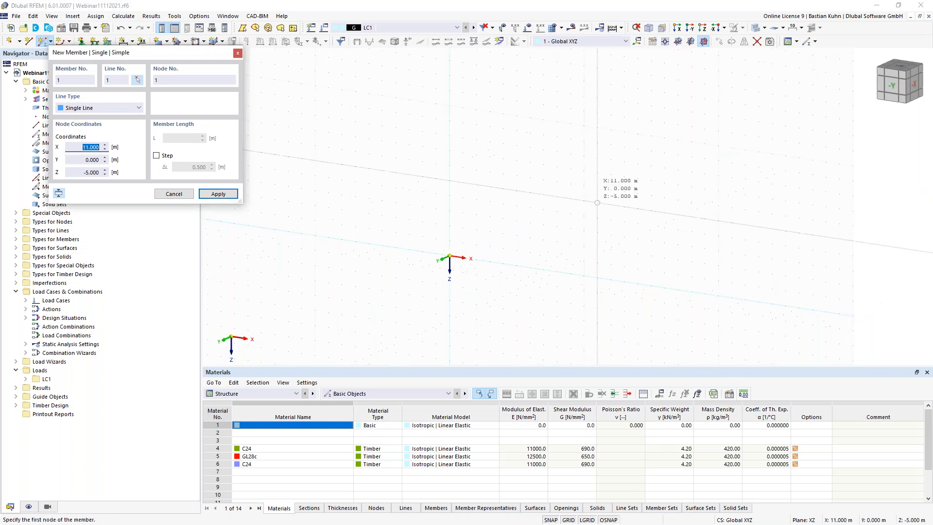
{"action": "left_click", "coordinate": [449, 256]}
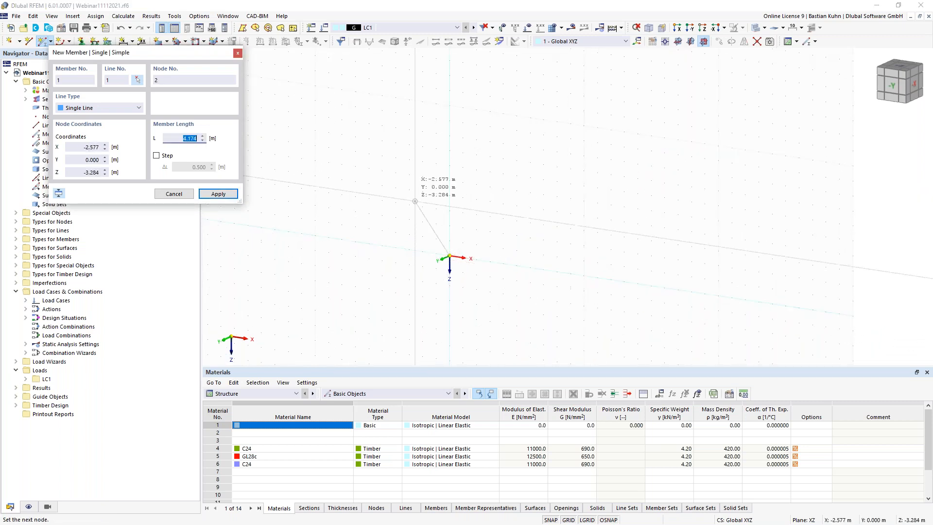
{"action": "middle_click_drag", "start_coordinate": [427, 204], "coordinate": [425, 224]}
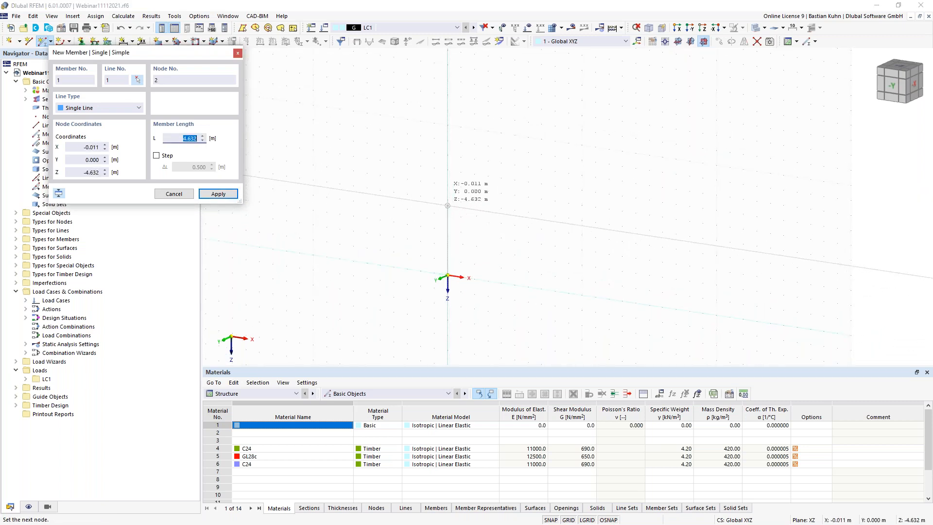
{"action": "type", "text": "4"}
{"action": "key", "text": "Return"}
{"action": "key", "text": "Escape"}
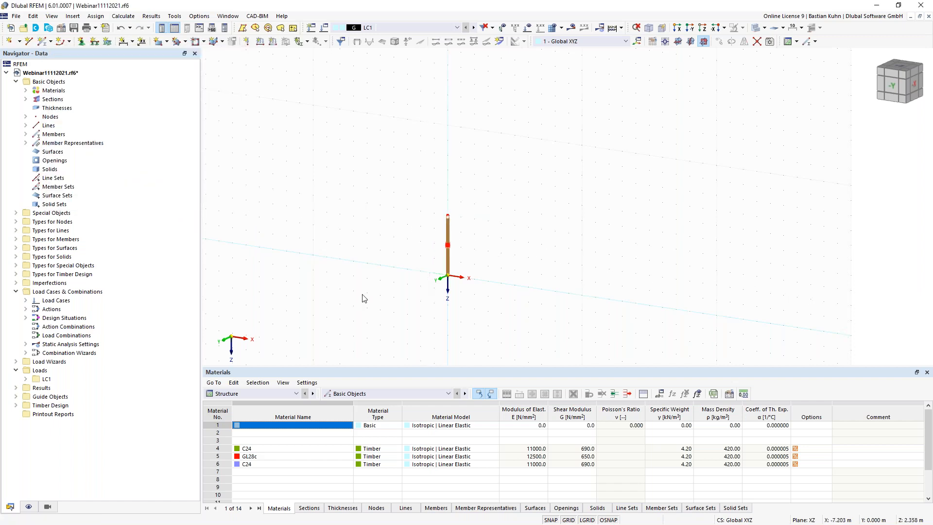
{"action": "left_click", "coordinate": [25, 143]}
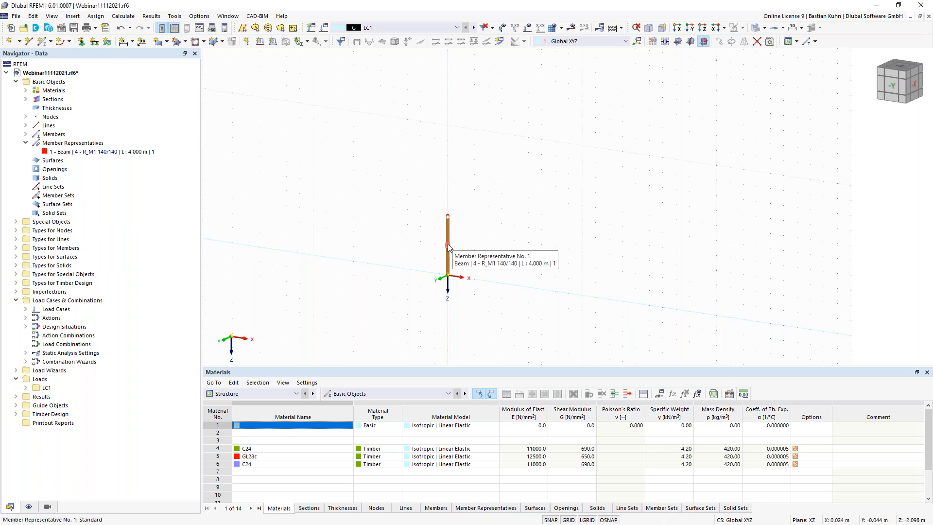
- Assign nodal support No. 1 to the column's base node
{"action": "left_click", "coordinate": [82, 41]}
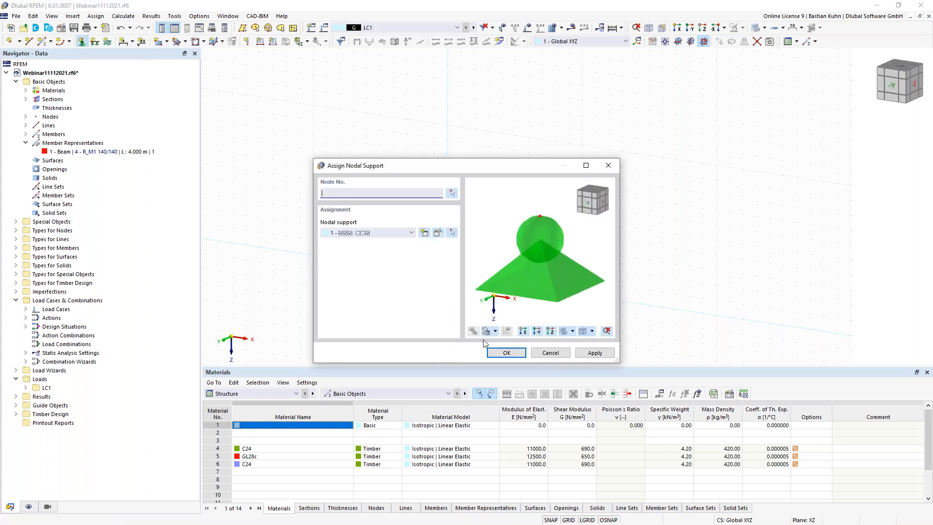
{"action": "left_click", "coordinate": [506, 352]}
{"action": "left_click_drag", "start_coordinate": [482, 316], "coordinate": [396, 255]}
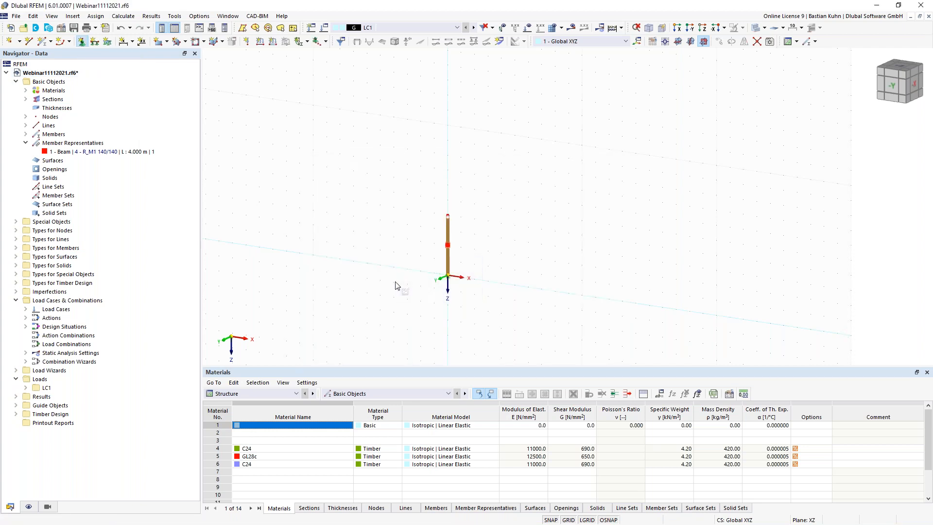
{"action": "scroll", "coordinate": [436, 292], "scroll_direction": "up", "scroll_amount": 4}
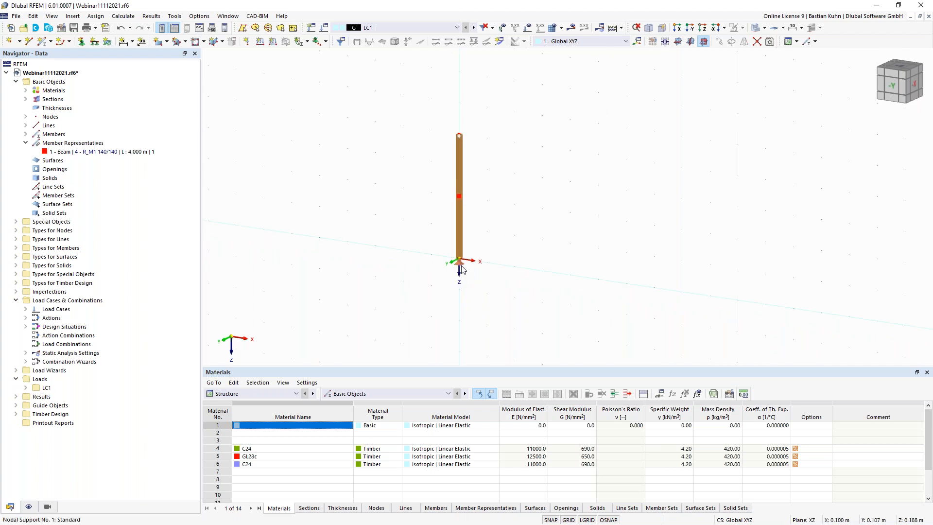
- Enlarge the nodal support symbol with the graphic size slider
{"action": "right_click", "coordinate": [460, 266]}
{"action": "left_click_drag", "start_coordinate": [578, 94], "coordinate": [623, 95]}
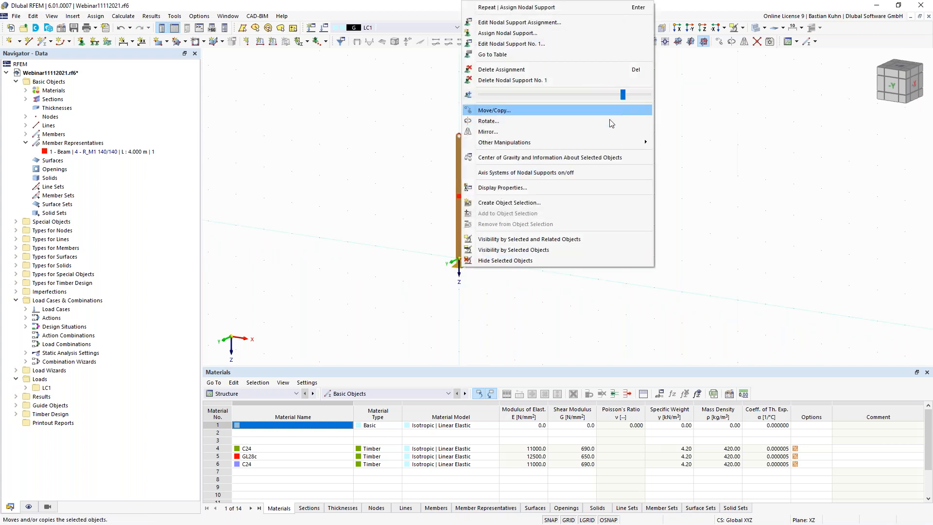
{"action": "left_click", "coordinate": [396, 217]}
{"action": "right_click", "coordinate": [459, 268]}
{"action": "left_click_drag", "start_coordinate": [619, 95], "coordinate": [628, 95]}
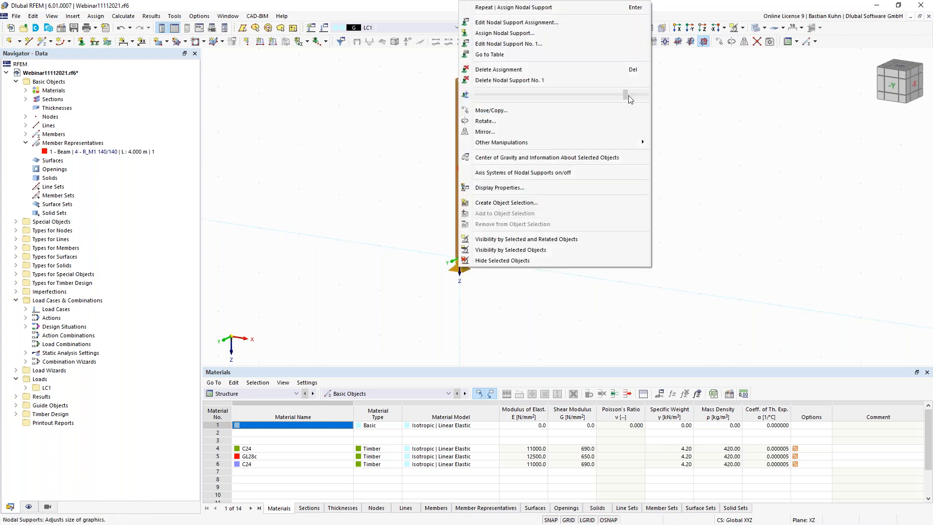
{"action": "left_click", "coordinate": [387, 193]}
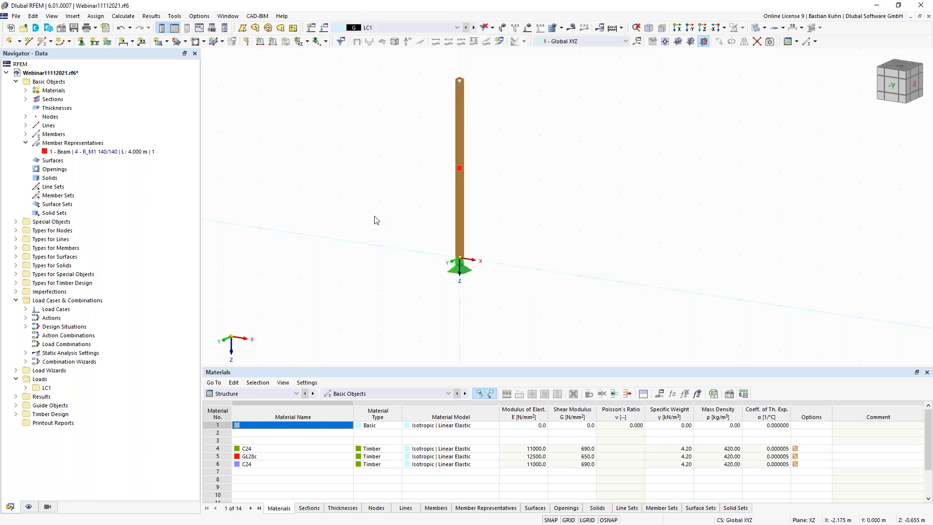
{"action": "scroll", "coordinate": [378, 223], "scroll_direction": "down", "scroll_amount": 2}
{"action": "scroll", "coordinate": [379, 222], "scroll_direction": "down", "scroll_amount": 2}
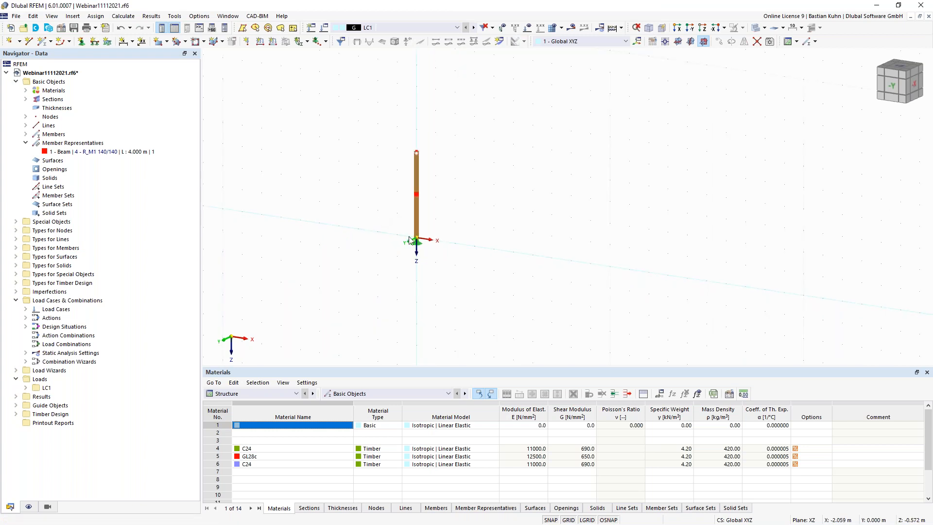
{"action": "middle_click_drag", "start_coordinate": [424, 220], "coordinate": [377, 248]}
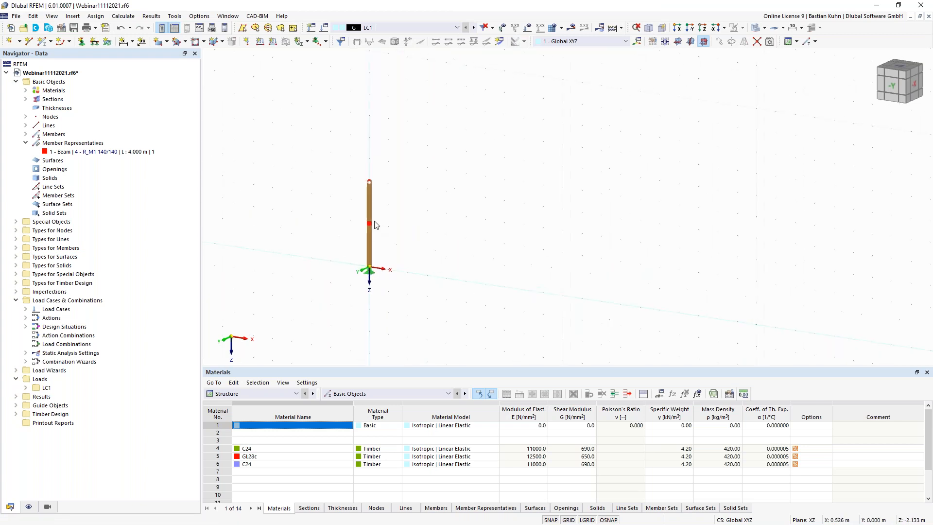
{"action": "right_click", "coordinate": [369, 248]}
- Copy the supported column along the X axis to create a second identical column
{"action": "left_click", "coordinate": [439, 96]}
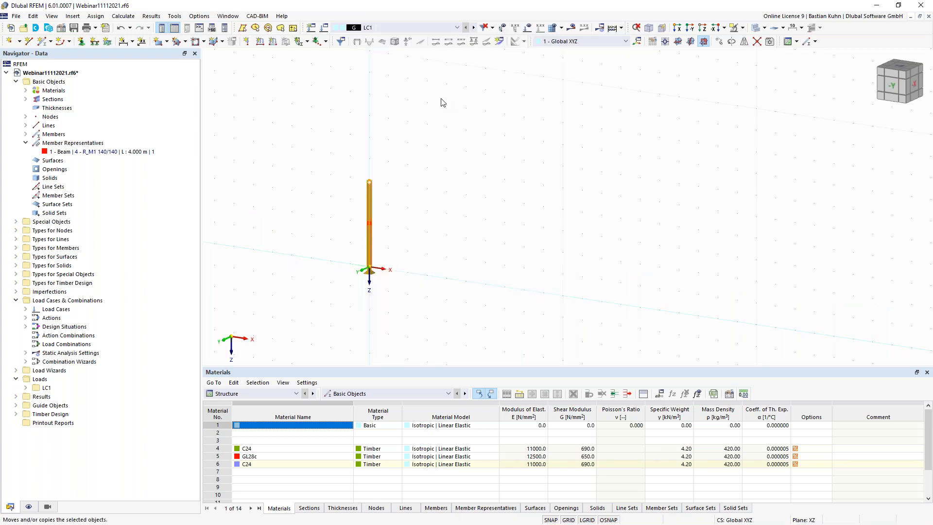
{"action": "left_click", "coordinate": [331, 181]}
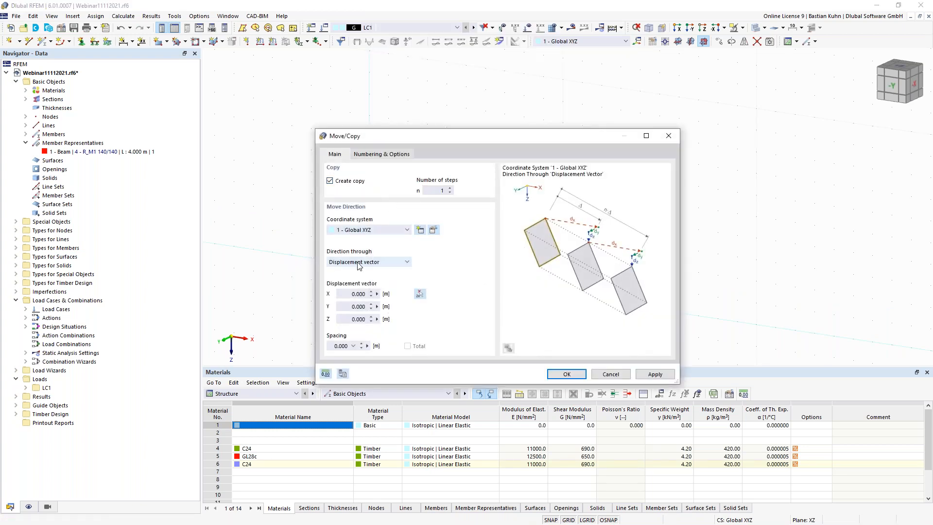
{"action": "left_click", "coordinate": [349, 293]}
{"action": "type", "text": "14"}
{"action": "left_click", "coordinate": [555, 374]}
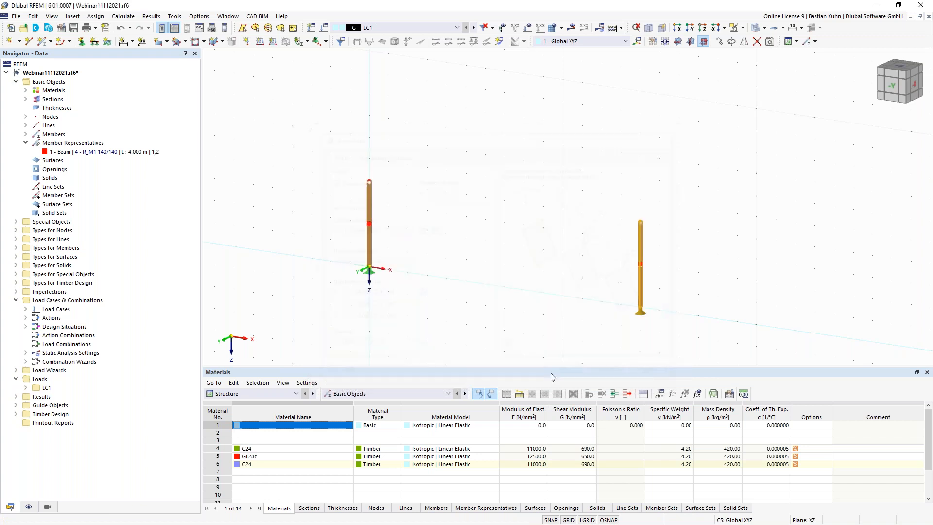
{"action": "middle_click_drag", "start_coordinate": [498, 285], "coordinate": [485, 267]}
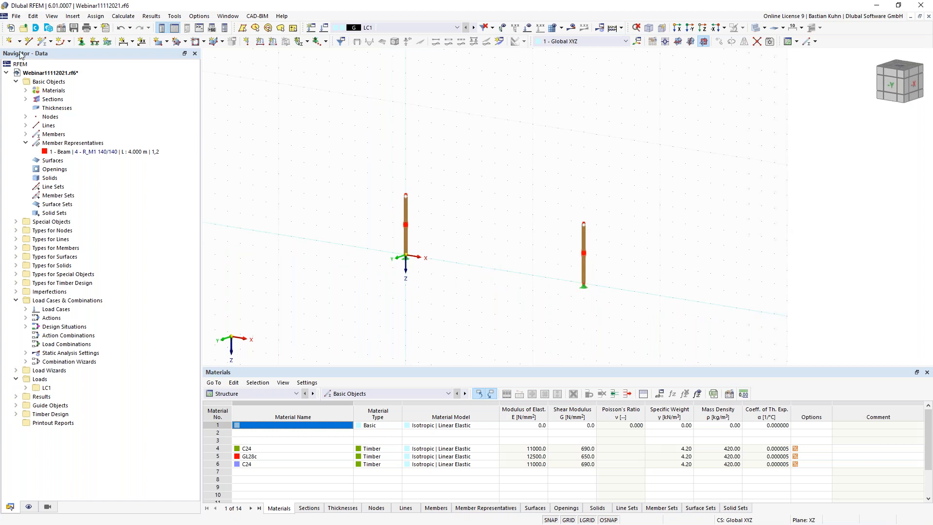
- Draw a 14 m GL28c R_M1 140/280 beam connecting the two column tops
{"action": "left_click", "coordinate": [44, 46]}
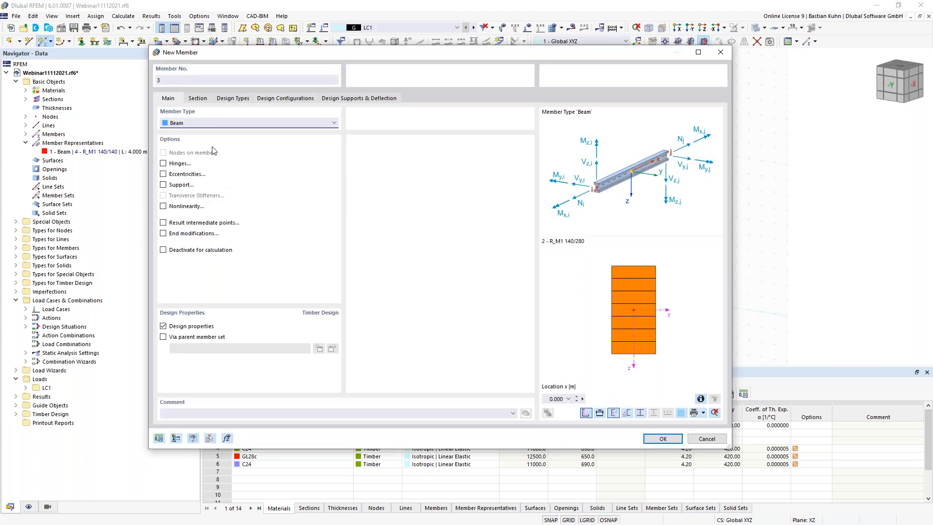
{"action": "left_click", "coordinate": [197, 99]}
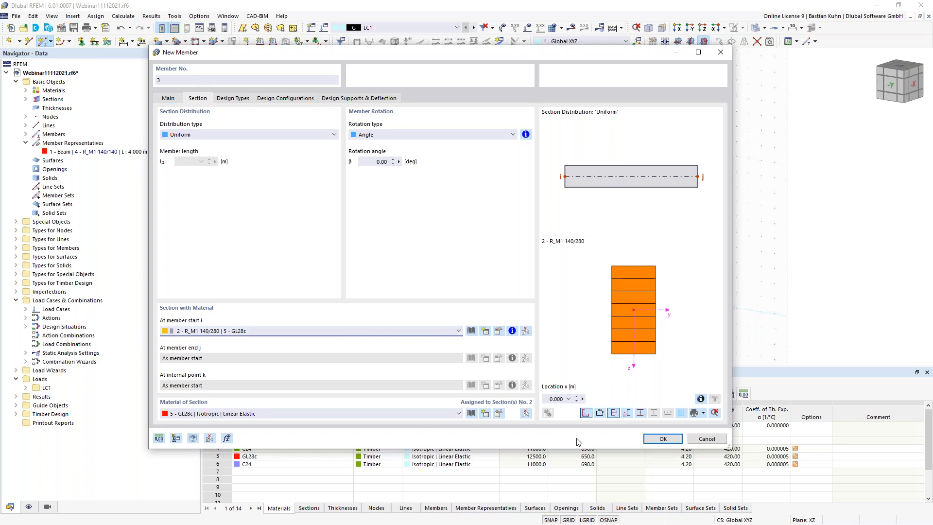
{"action": "left_click", "coordinate": [659, 439]}
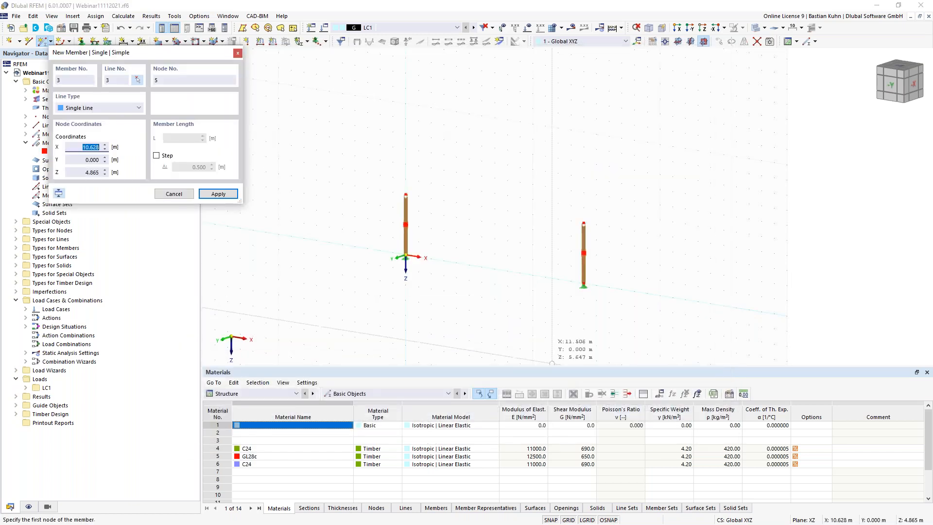
{"action": "left_click", "coordinate": [405, 195]}
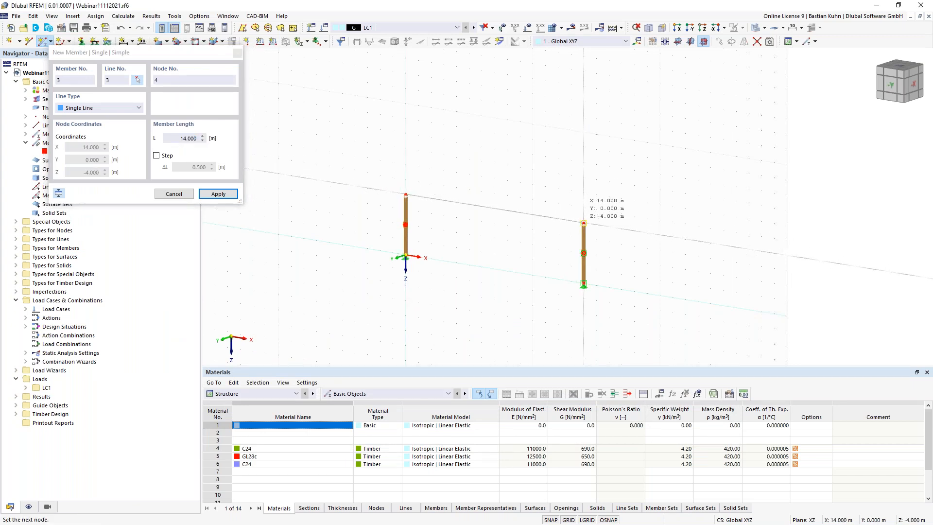
{"action": "left_click", "coordinate": [583, 223]}
{"action": "key", "text": "Escape"}
- Divide the 14 m beam with one intermediate node into two 7 m members, 3 and 4
{"action": "right_click", "coordinate": [506, 218]}
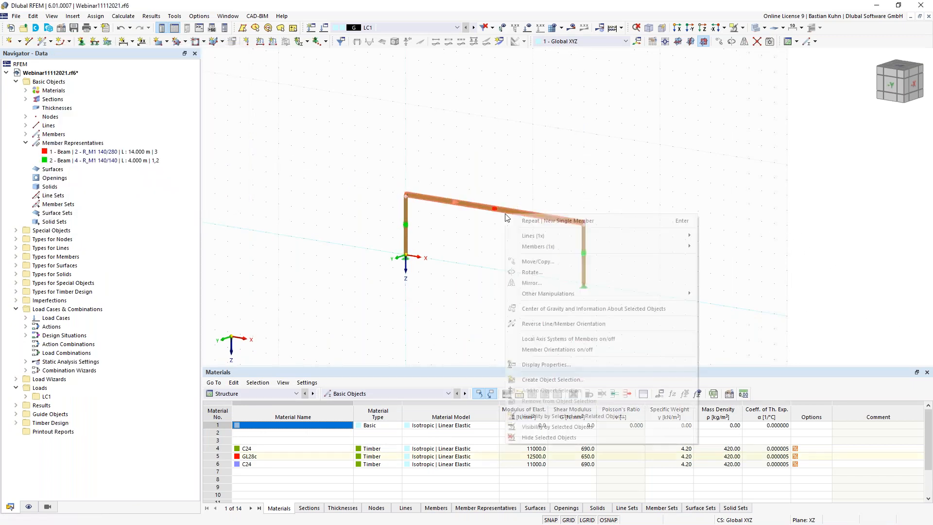
{"action": "mouse_move", "coordinate": [608, 245]}
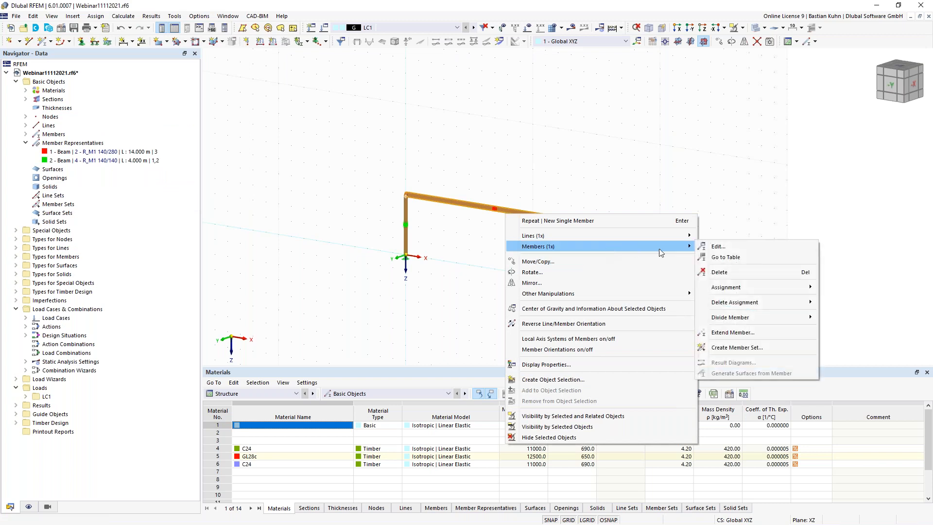
{"action": "mouse_move", "coordinate": [740, 317]}
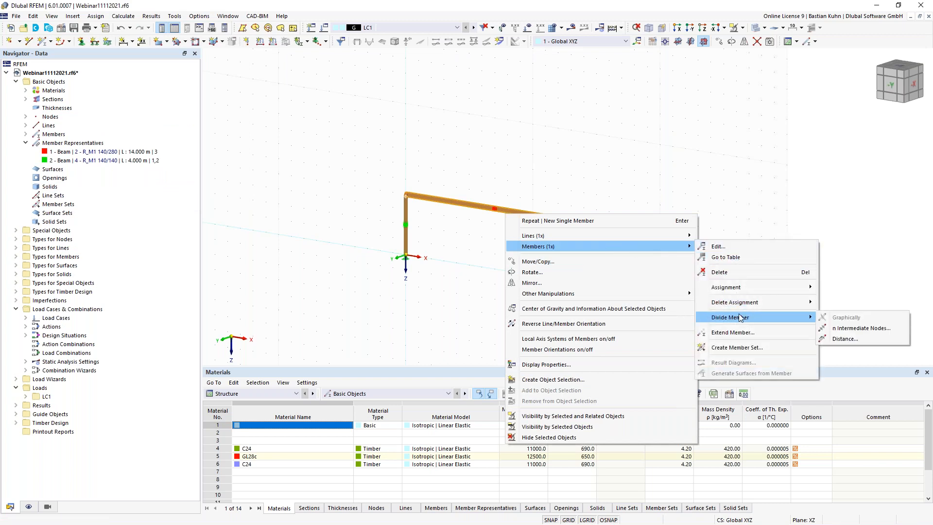
{"action": "left_click", "coordinate": [857, 328]}
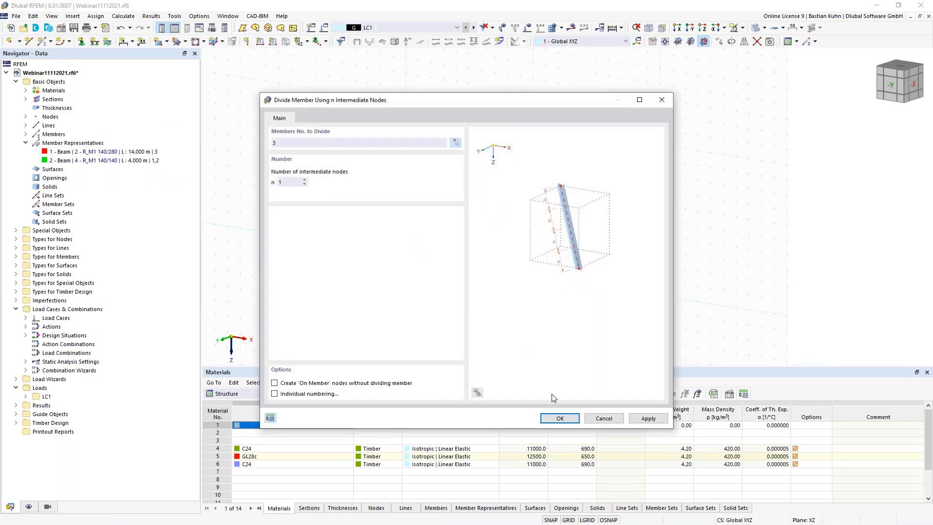
{"action": "left_click", "coordinate": [558, 418]}
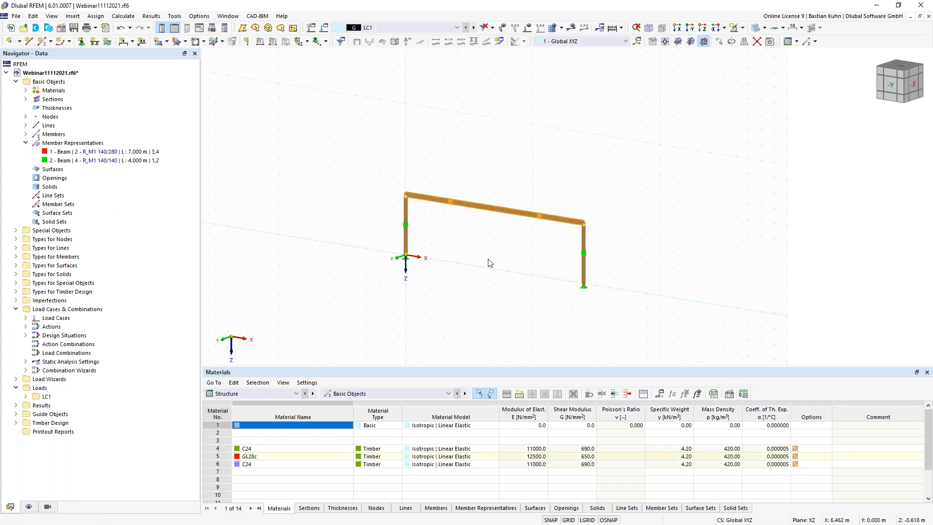
- Move the beam's midspan node from Z = -4.000 to Z = -5.8 m, forming 7.228 m rafters
{"action": "double_click", "coordinate": [495, 212]}
{"action": "double_click", "coordinate": [414, 262]}
{"action": "key", "text": "BackSpace"}
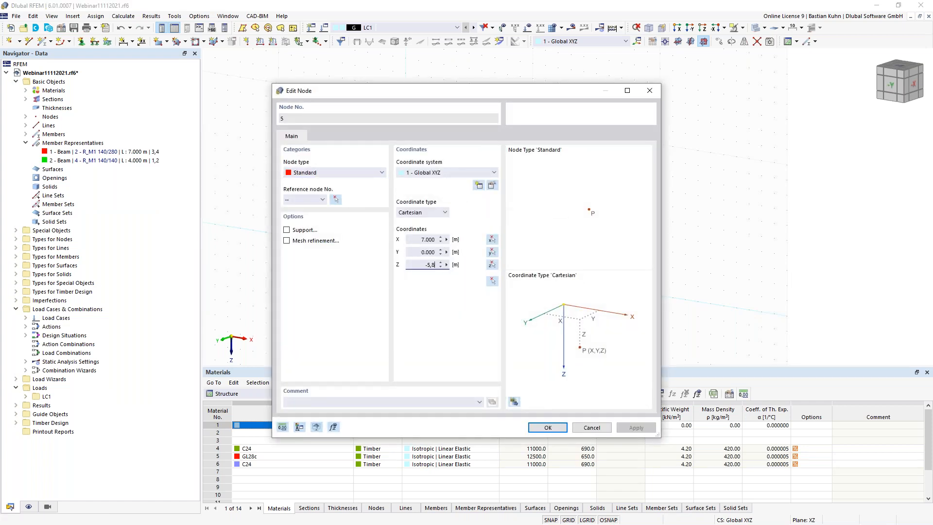
{"action": "type", "text": "-5,8"}
{"action": "key", "text": "Return"}
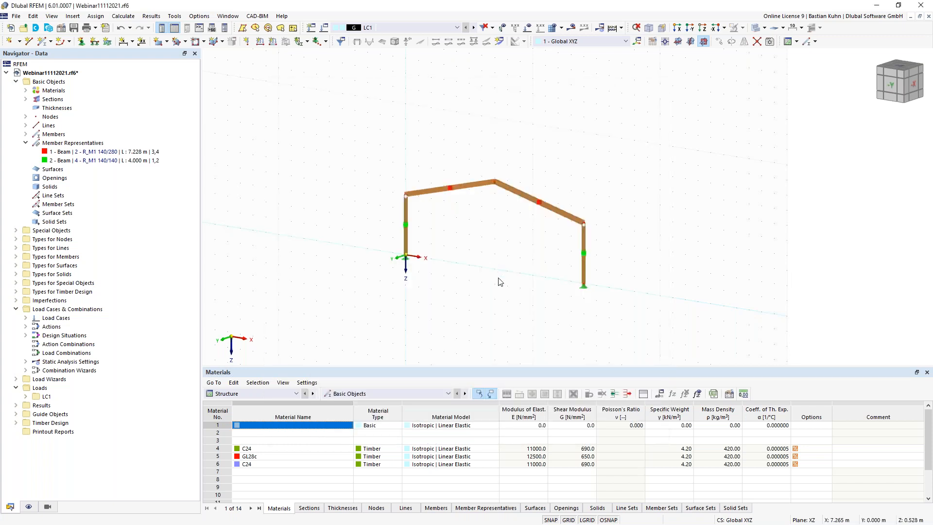
- Assign member hinge 1 to ridge end j of left rafter 3
{"action": "double_click", "coordinate": [479, 190]}
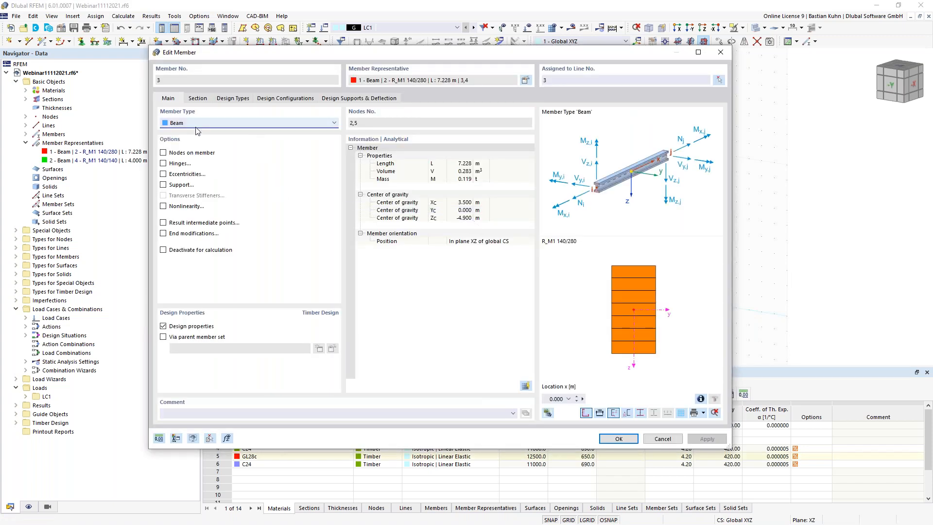
{"action": "left_click", "coordinate": [164, 164]}
{"action": "left_click", "coordinate": [226, 99]}
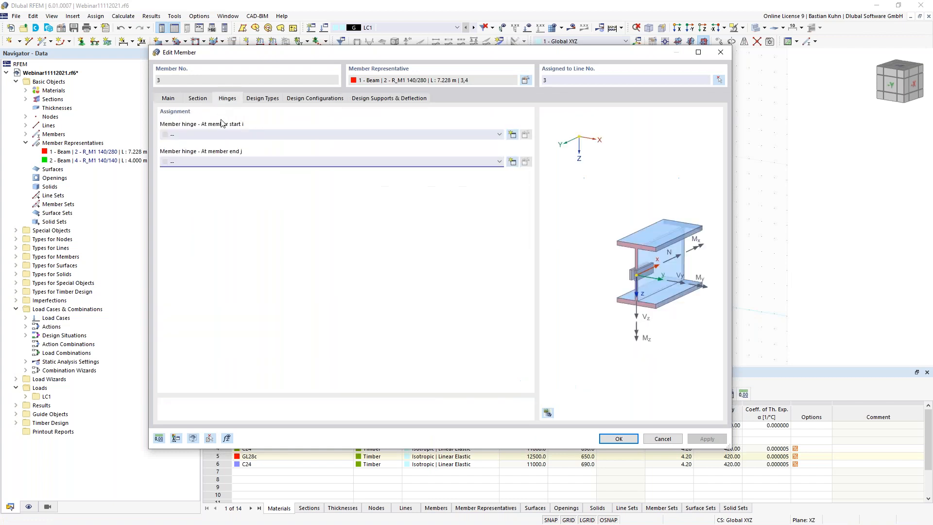
{"action": "left_click", "coordinate": [241, 160]}
{"action": "left_click", "coordinate": [242, 173]}
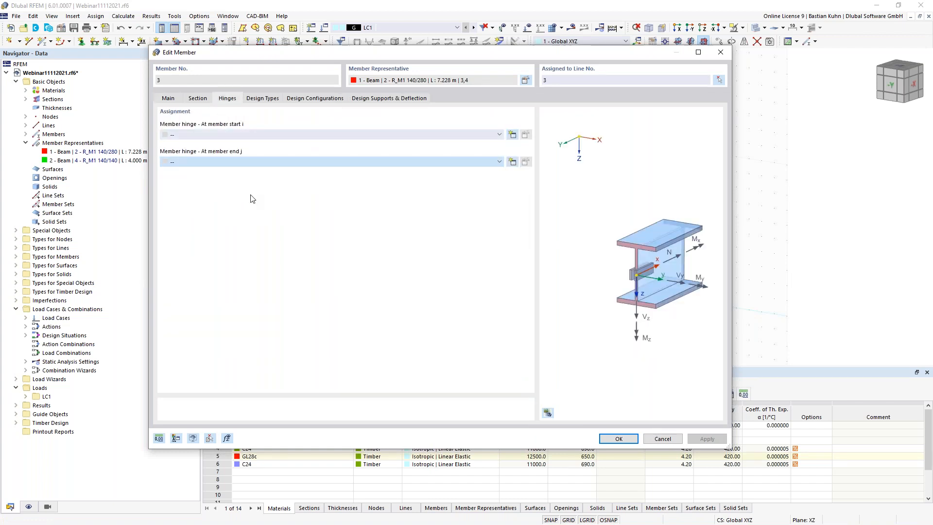
{"action": "left_click", "coordinate": [619, 439]}
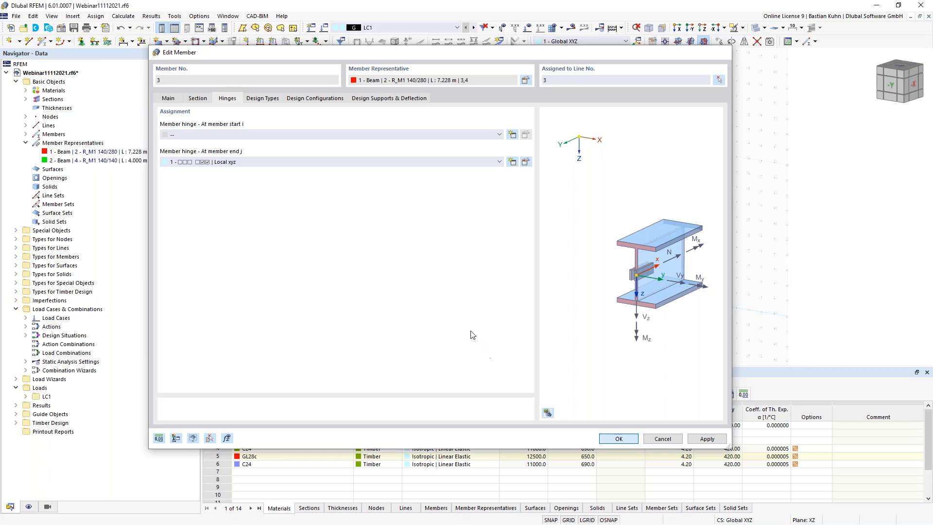
{"action": "left_click", "coordinate": [457, 309]}
{"action": "middle_click_drag", "start_coordinate": [463, 313], "coordinate": [448, 319]}
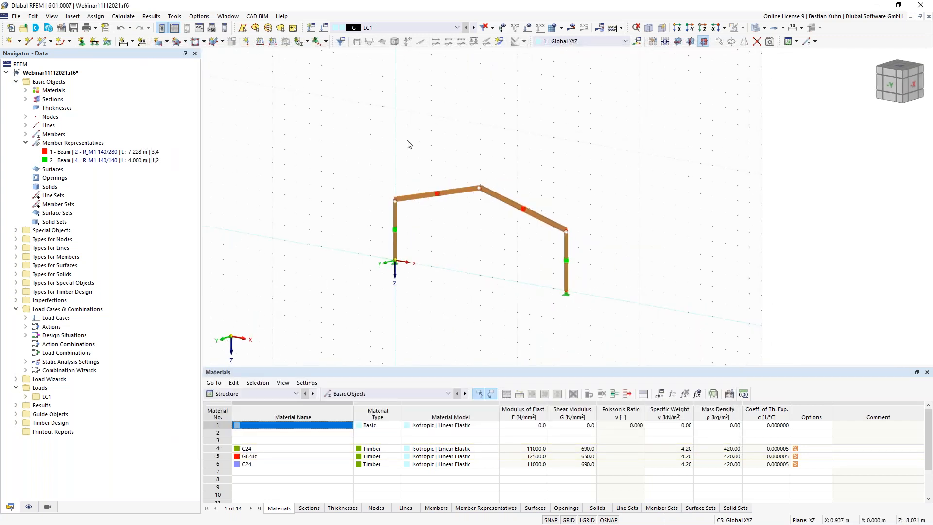
- Start a new member with member type Truss
{"action": "left_click", "coordinate": [42, 41]}
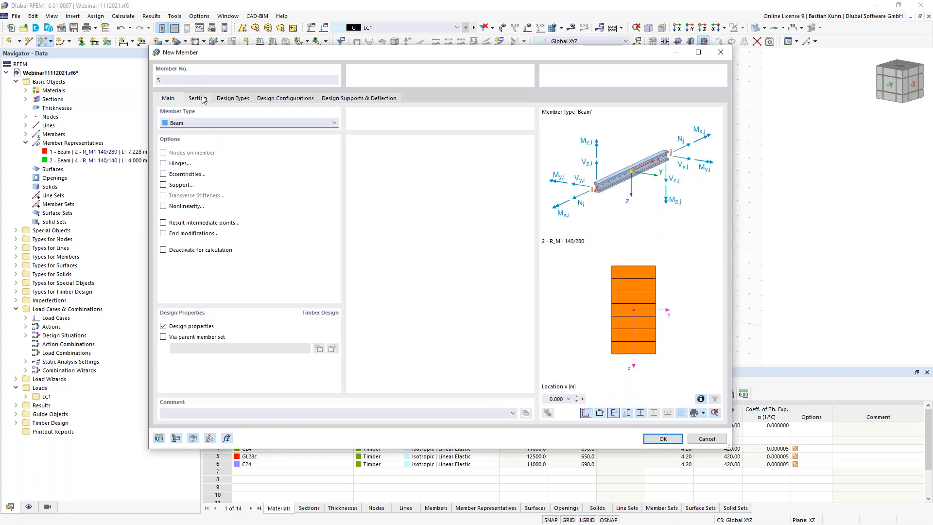
{"action": "left_click", "coordinate": [194, 123]}
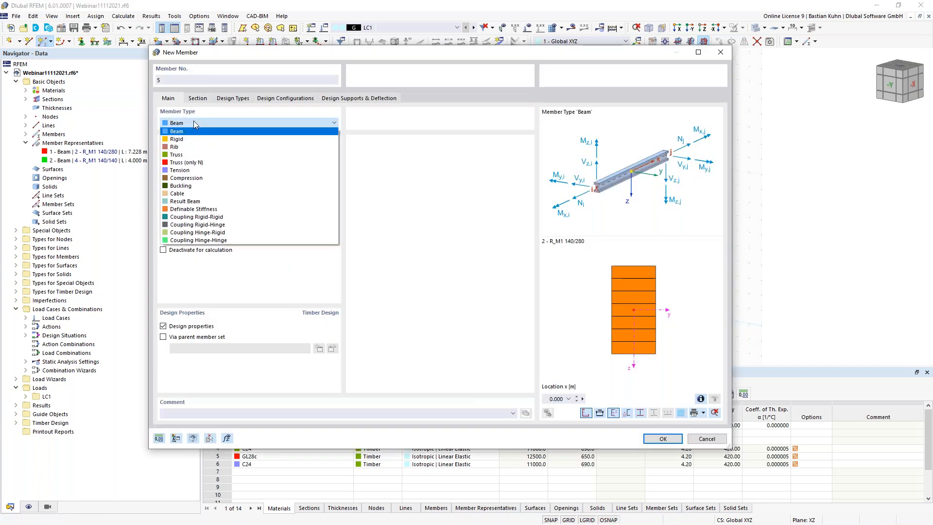
{"action": "left_click", "coordinate": [204, 156]}
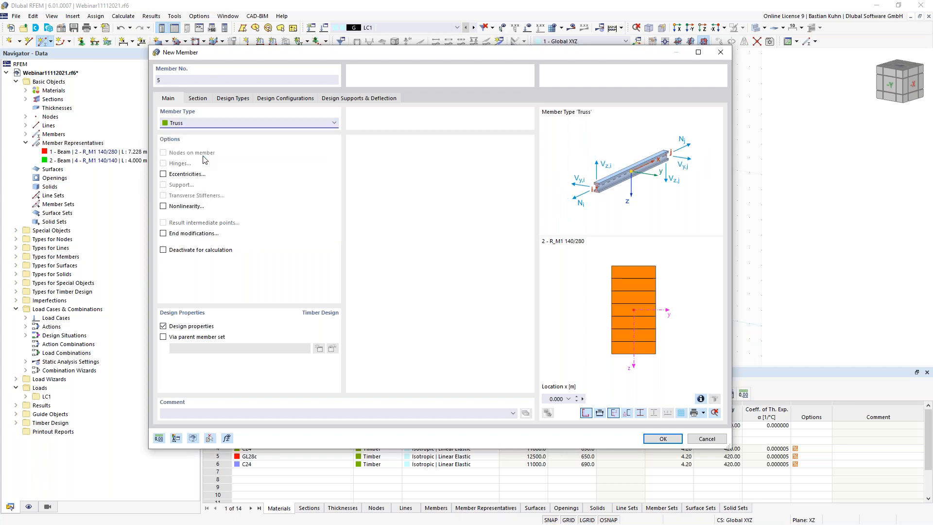
- Create a new GL28c section R_M1 140/260 as the truss member's section
{"action": "left_click", "coordinate": [197, 98]}
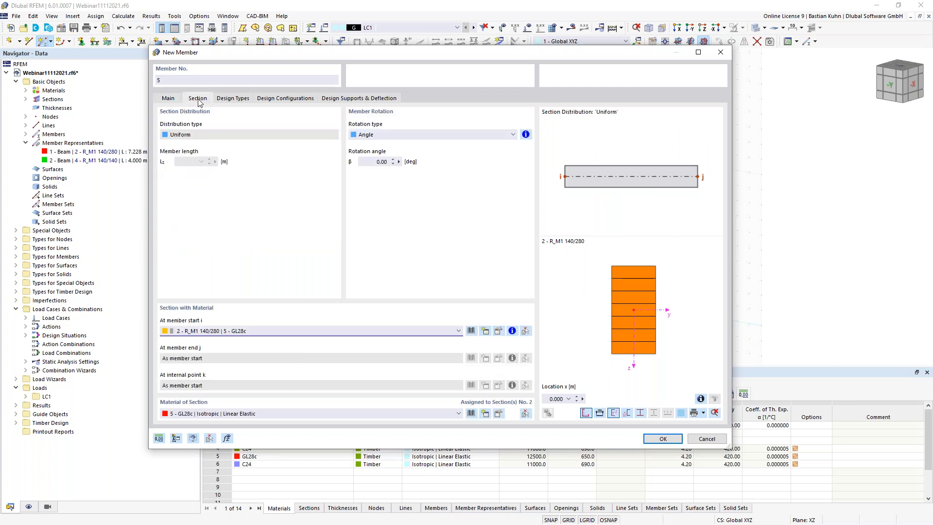
{"action": "left_click", "coordinate": [386, 326]}
{"action": "left_click", "coordinate": [386, 327]}
{"action": "left_click", "coordinate": [483, 332]}
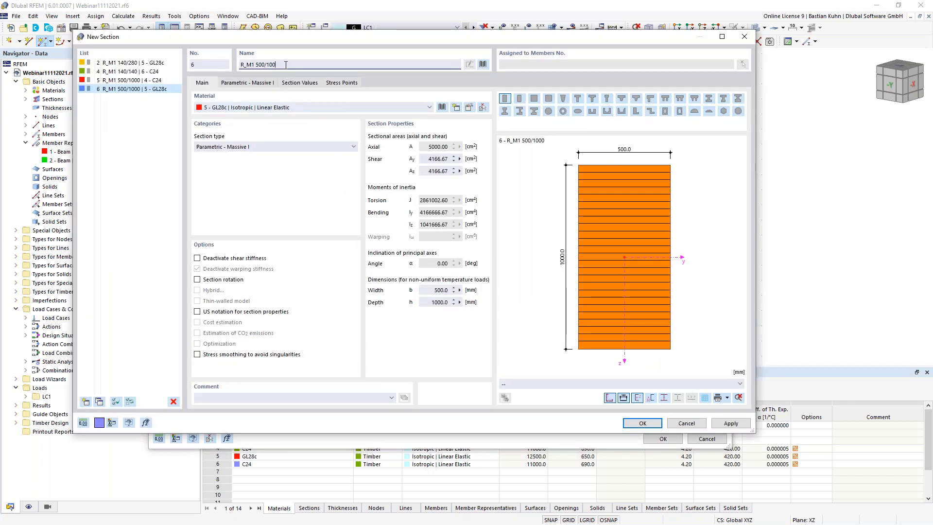
{"action": "key", "text": "BackSpace"}
{"action": "key", "text": "BackSpace"}
{"action": "key", "text": "BackSpace"}
{"action": "key", "text": "BackSpace"}
{"action": "key", "text": "BackSpace"}
{"action": "key", "text": "BackSpace"}
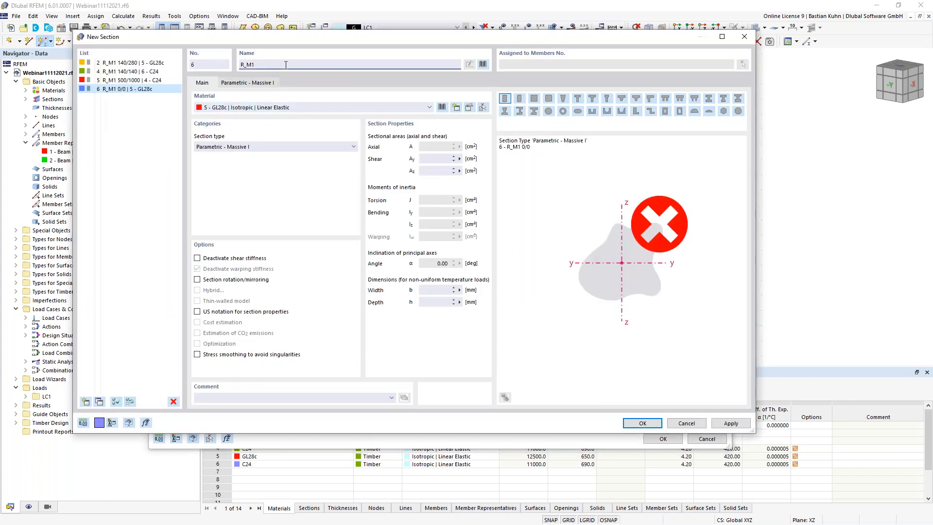
{"action": "type", "text": "140/260"}
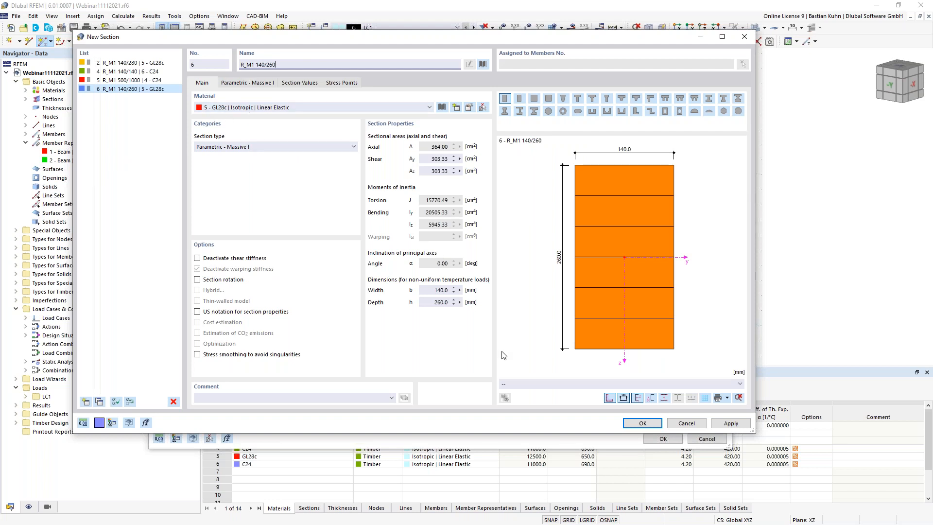
{"action": "left_click", "coordinate": [641, 423]}
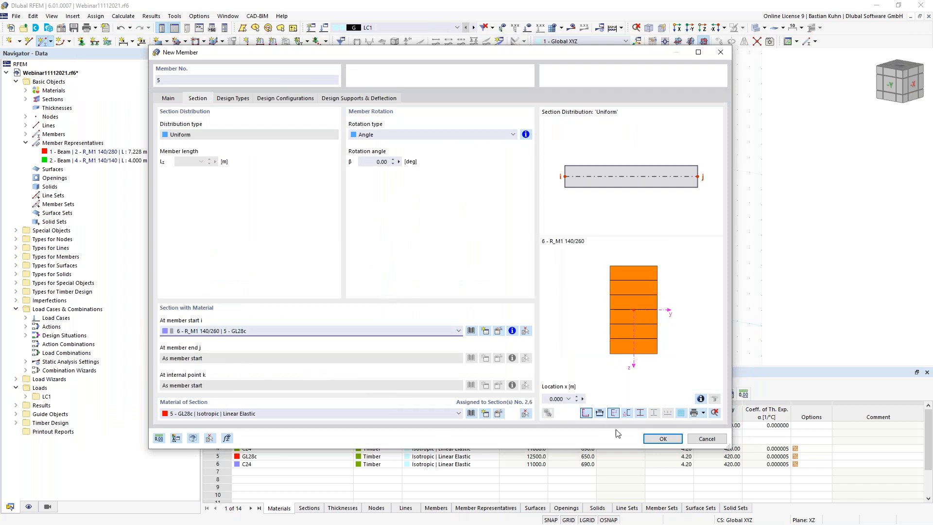
- Draw the 14 m R_M1 140/260 truss tie from the left to the right column top
{"action": "left_click", "coordinate": [661, 439]}
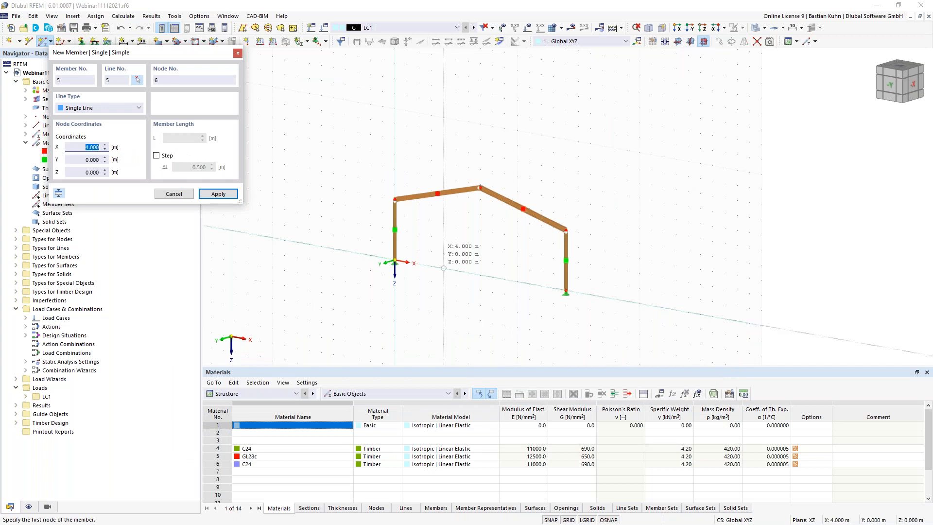
{"action": "scroll", "coordinate": [398, 213], "scroll_direction": "up", "scroll_amount": 2}
{"action": "left_click", "coordinate": [392, 188]}
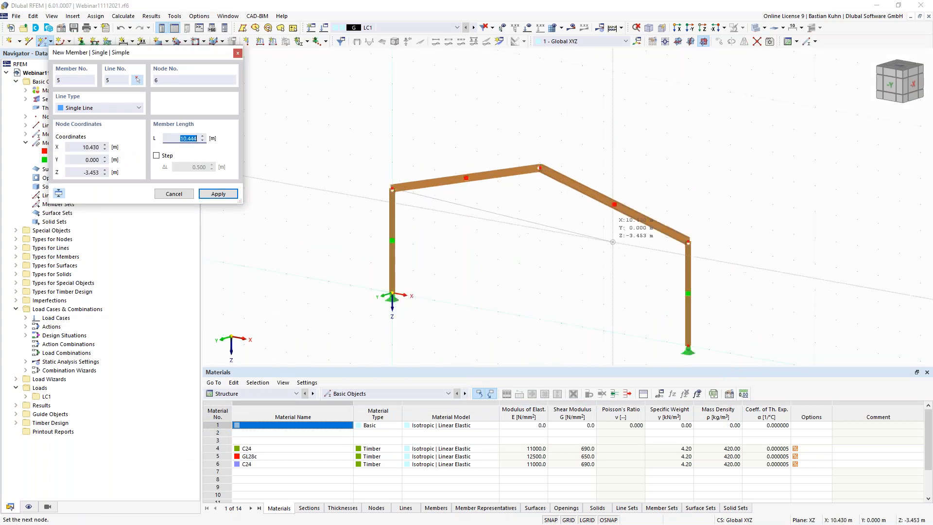
{"action": "left_click", "coordinate": [688, 240]}
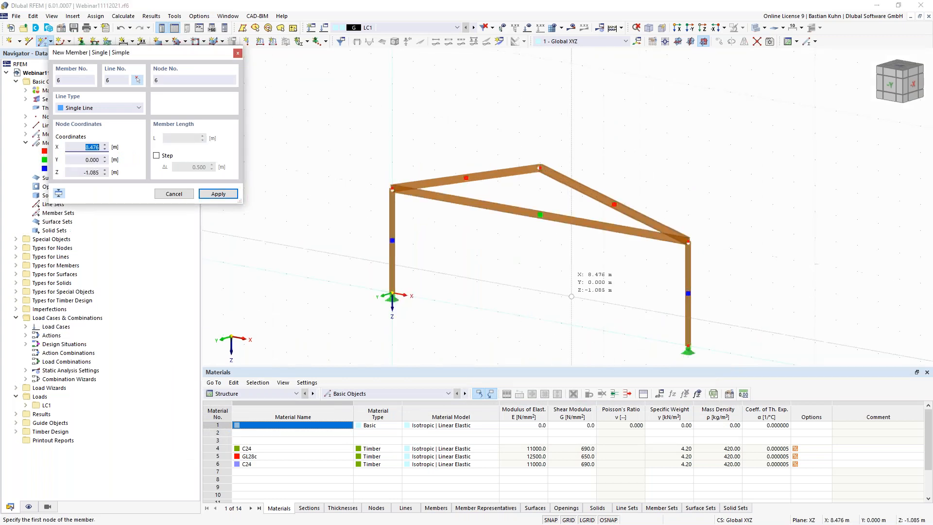
{"action": "key", "text": "Escape"}
{"action": "scroll", "coordinate": [444, 239], "scroll_direction": "down", "scroll_amount": 3}
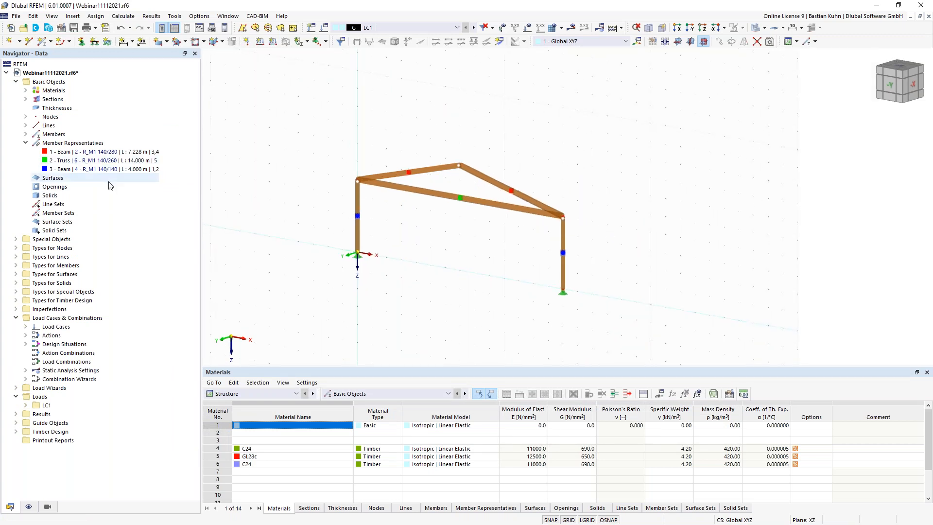
{"action": "left_click_drag", "start_coordinate": [499, 229], "coordinate": [396, 135]}
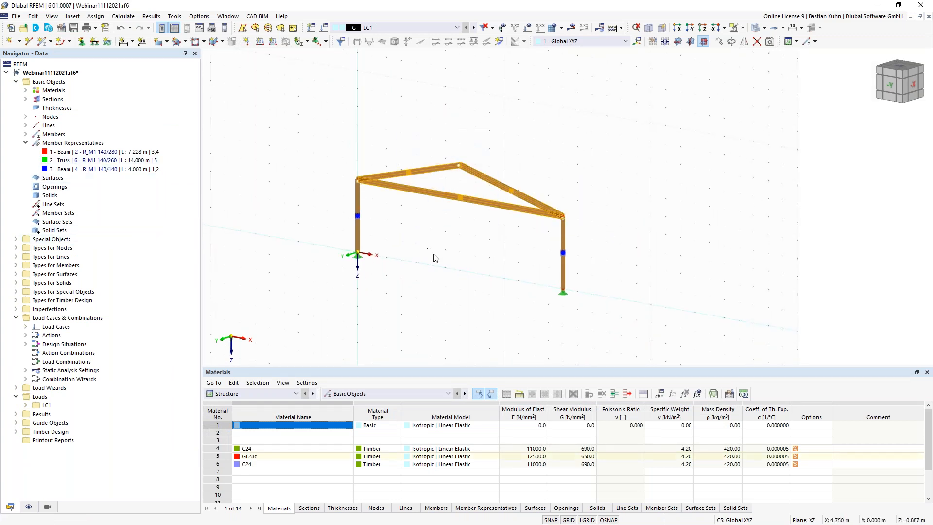
- Add 2 intermediate 'On Member' nodes to members 3–5 without dividing them
{"action": "right_click", "coordinate": [444, 194]}
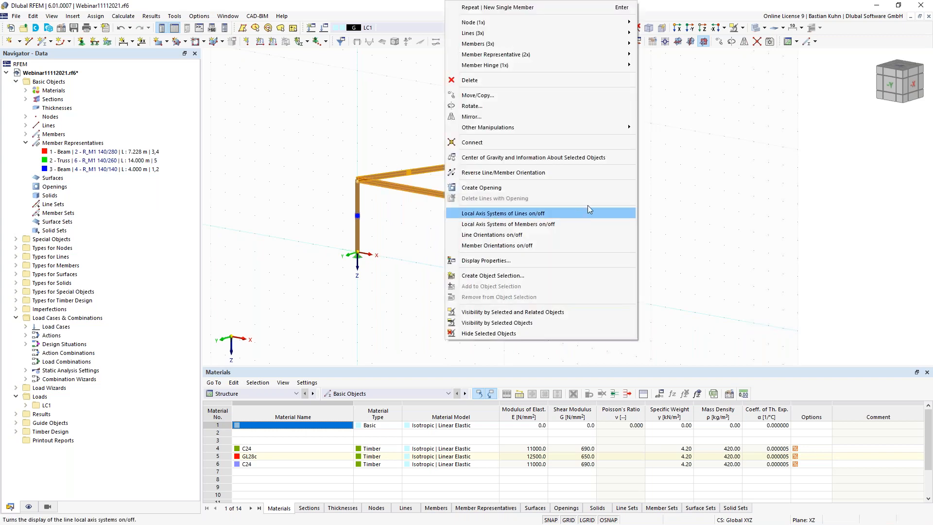
{"action": "mouse_move", "coordinate": [569, 63]}
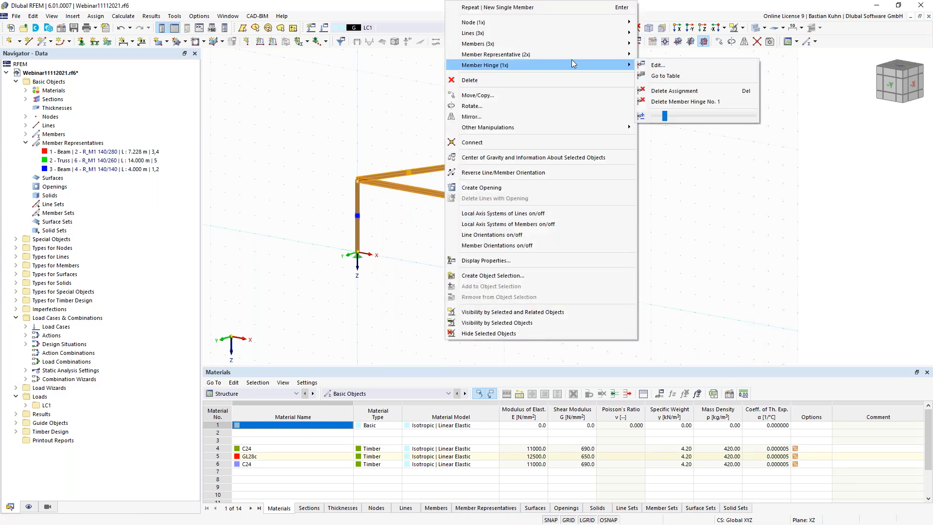
{"action": "mouse_move", "coordinate": [573, 44]}
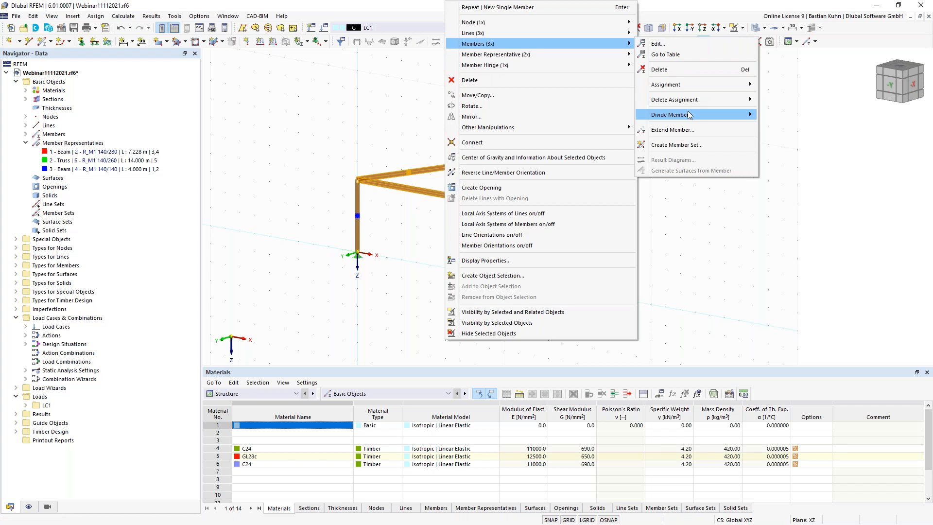
{"action": "mouse_move", "coordinate": [687, 114]}
{"action": "left_click", "coordinate": [777, 115]}
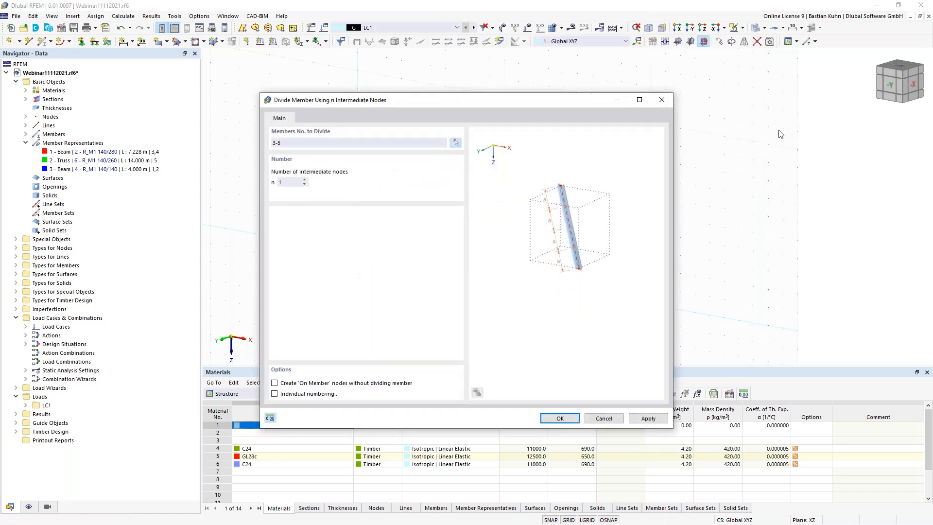
{"action": "left_click", "coordinate": [305, 181]}
{"action": "left_click", "coordinate": [274, 383]}
{"action": "left_click", "coordinate": [558, 418]}
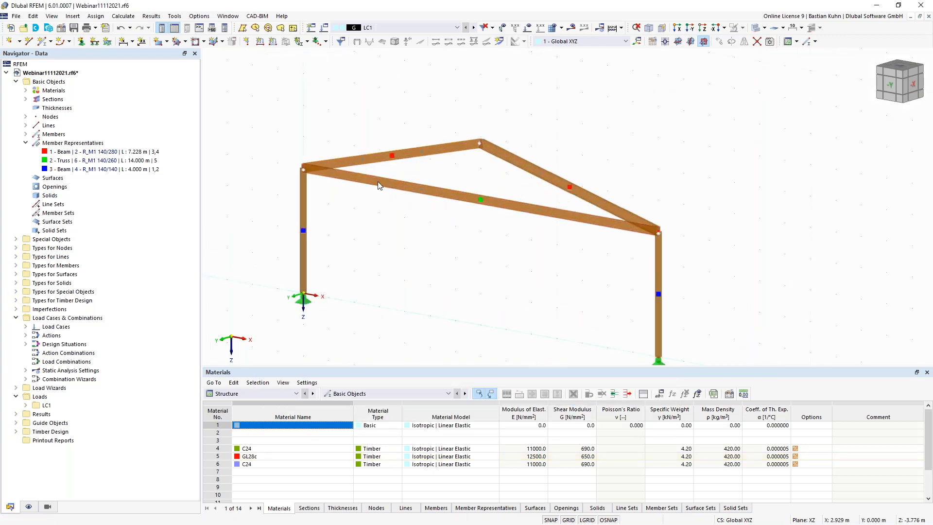
- Start a new member with member type Truss
{"action": "mouse_move", "coordinate": [378, 183]}
{"action": "left_click", "coordinate": [43, 41]}
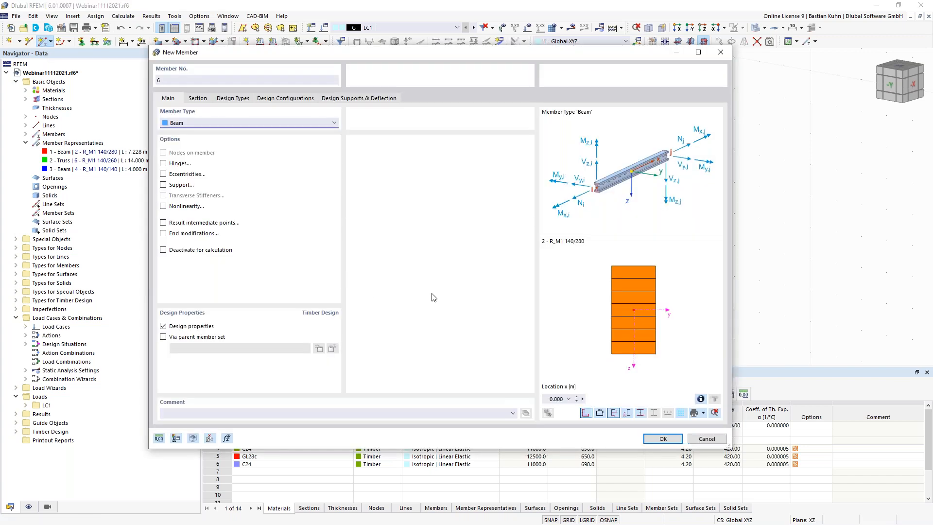
{"action": "left_click", "coordinate": [198, 122]}
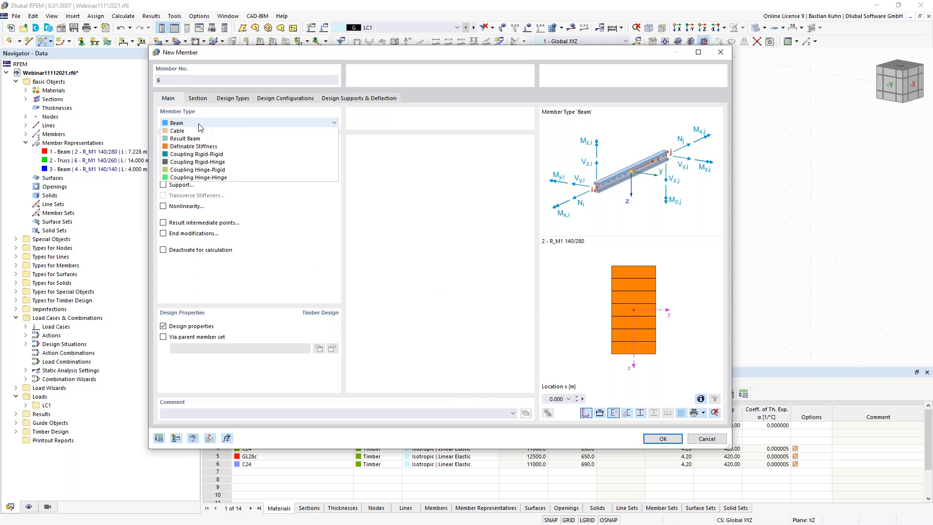
{"action": "left_click", "coordinate": [205, 154]}
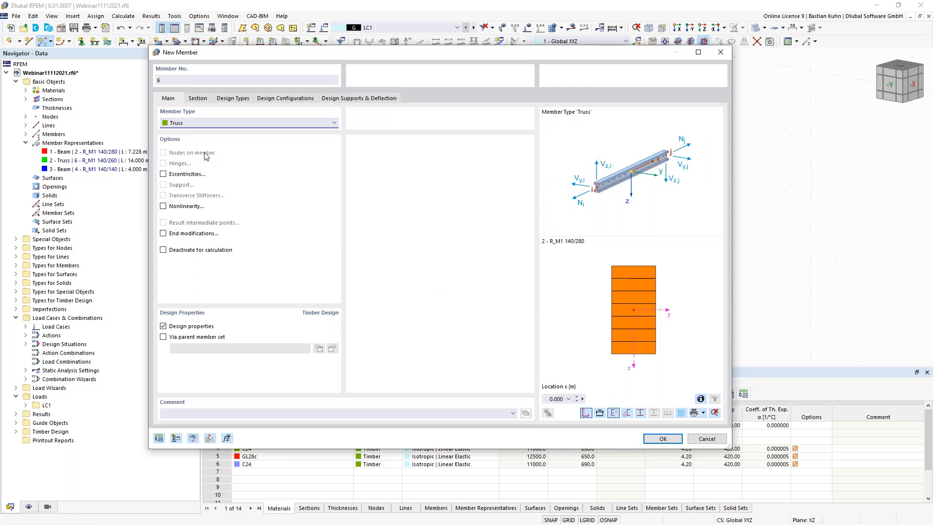
- Create section R_M1 120/120 in C24 timber and confirm the truss member settings
{"action": "left_click", "coordinate": [198, 99]}
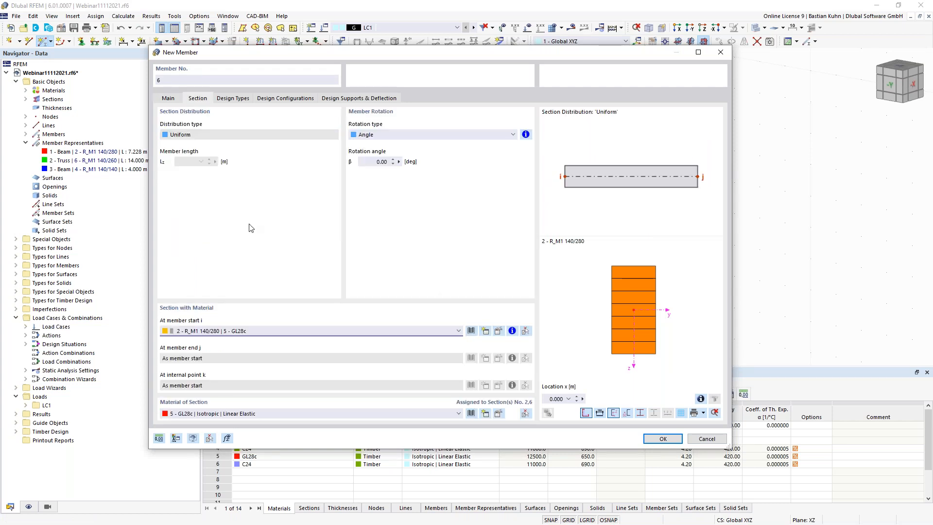
{"action": "left_click", "coordinate": [485, 331]}
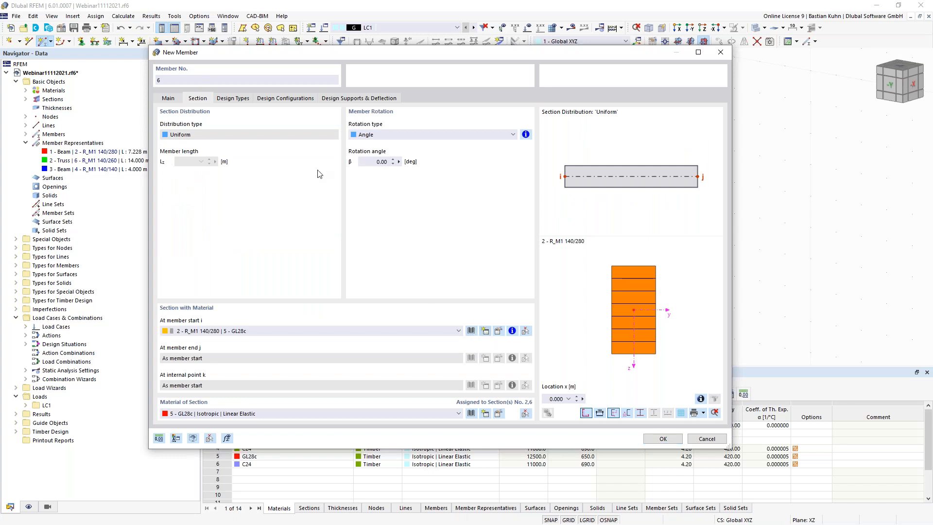
{"action": "left_click_drag", "start_coordinate": [278, 64], "coordinate": [255, 64]}
{"action": "type", "text": "12"}
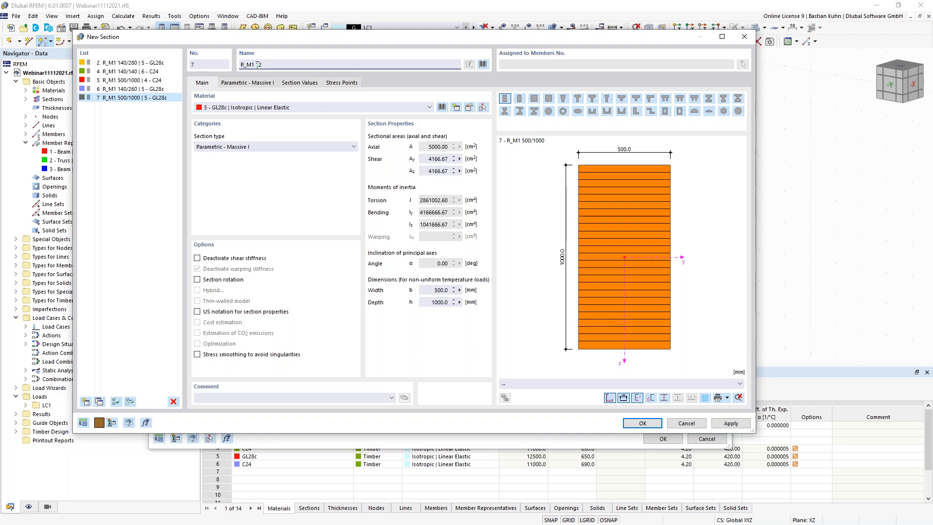
{"action": "type", "text": "0/120"}
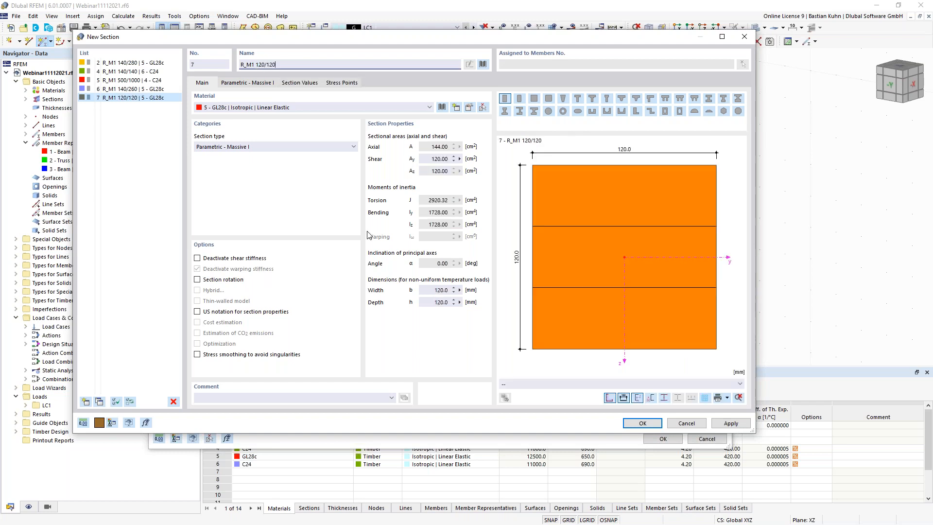
{"action": "left_click", "coordinate": [383, 109]}
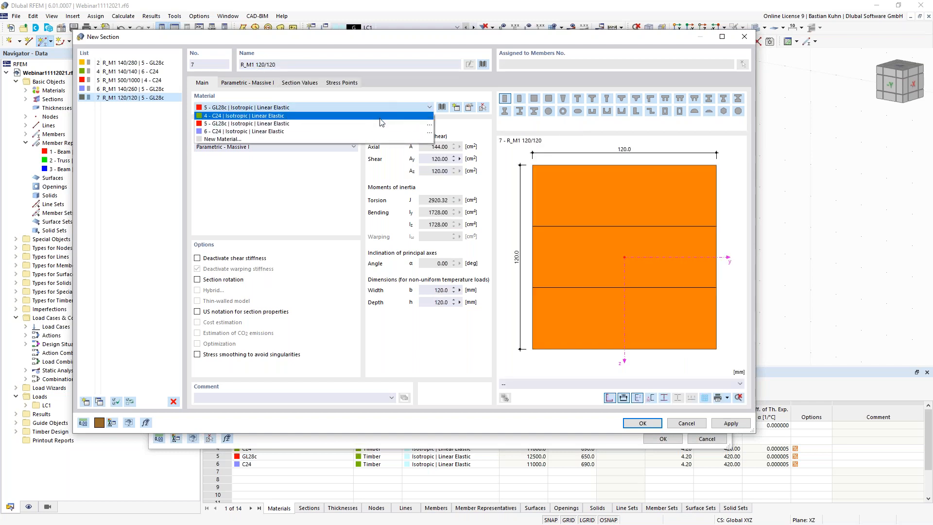
{"action": "left_click", "coordinate": [383, 131]}
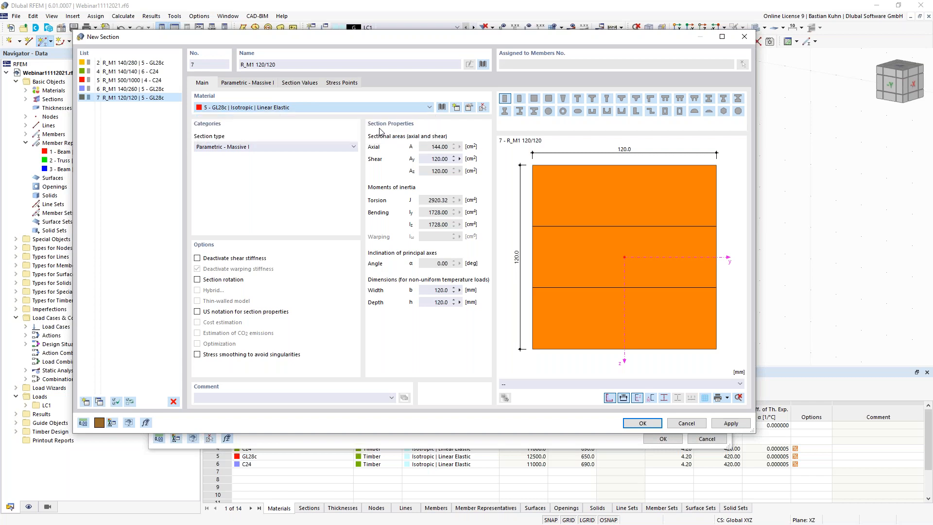
{"action": "left_click", "coordinate": [636, 424]}
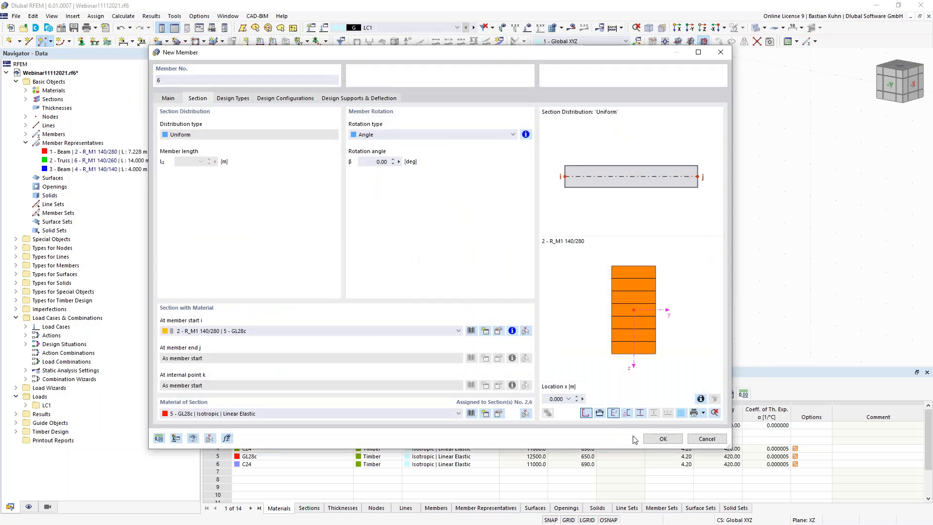
{"action": "left_click", "coordinate": [655, 432]}
- Draw the left web members: a diagonal, a vertical, and a diagonal up to the apex
{"action": "scroll", "coordinate": [336, 117], "scroll_direction": "up", "scroll_amount": 4}
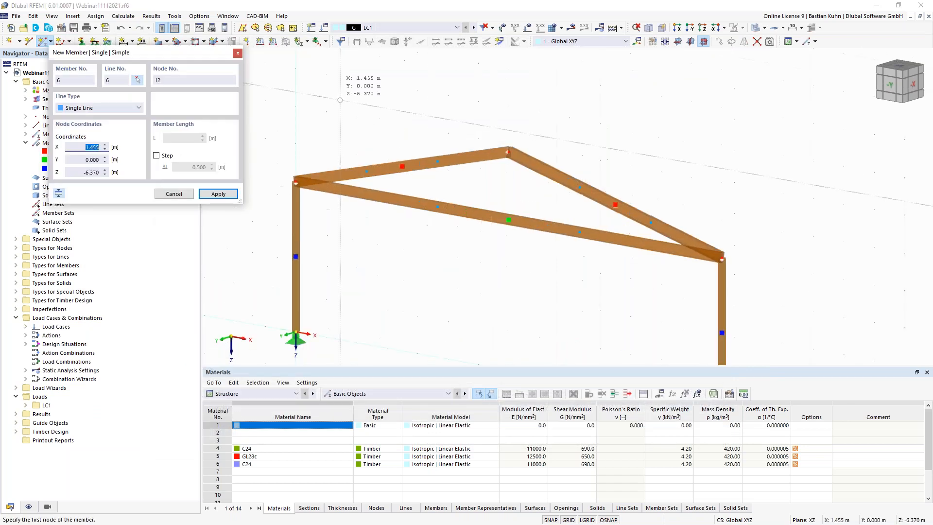
{"action": "scroll", "coordinate": [311, 115], "scroll_direction": "down", "scroll_amount": 2}
{"action": "left_click", "coordinate": [320, 133]}
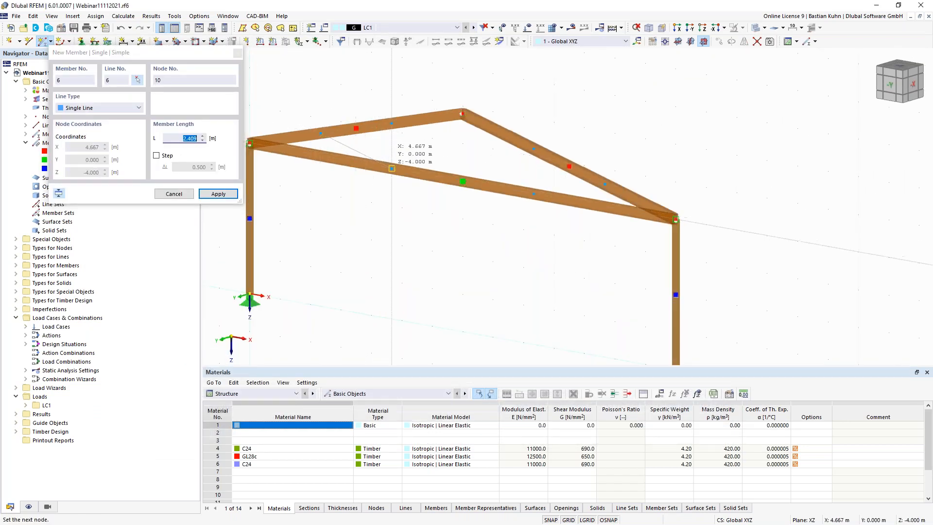
{"action": "left_click", "coordinate": [392, 168]}
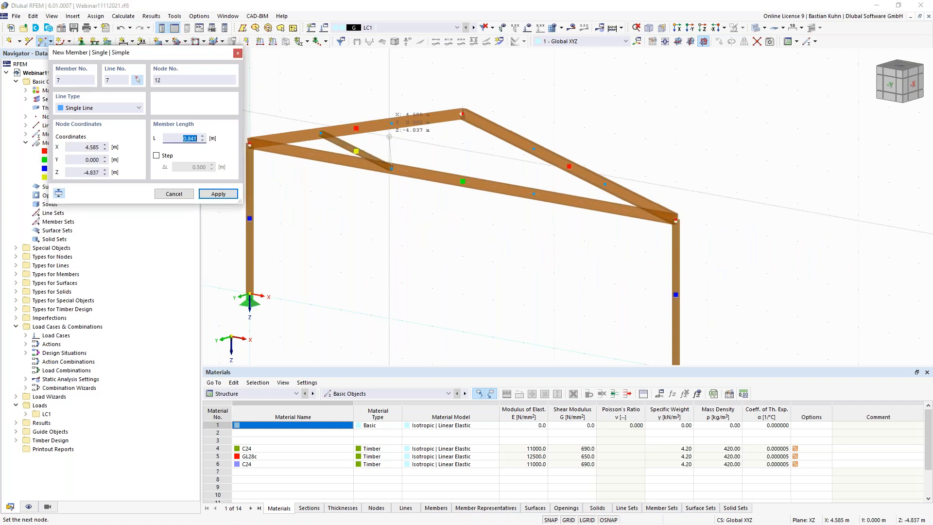
{"action": "left_click", "coordinate": [392, 123]}
{"action": "left_click", "coordinate": [391, 169]}
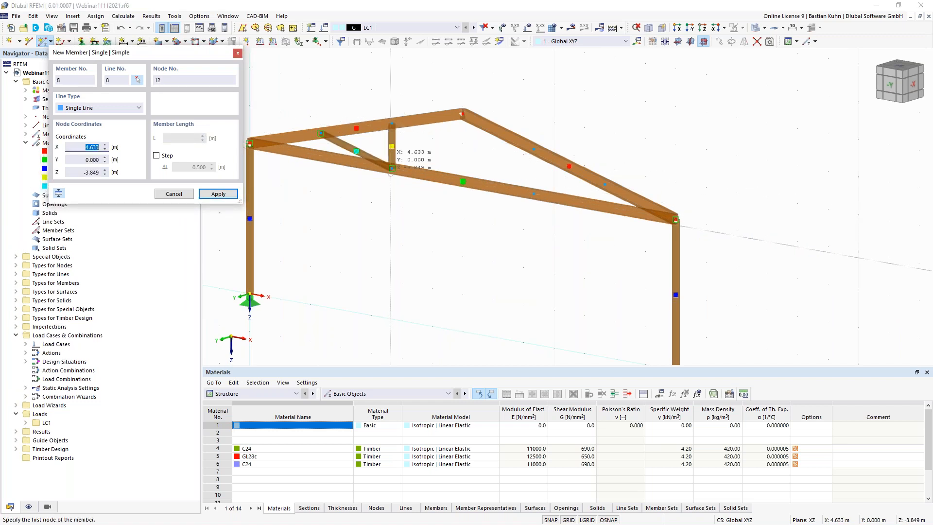
{"action": "left_click", "coordinate": [391, 169]}
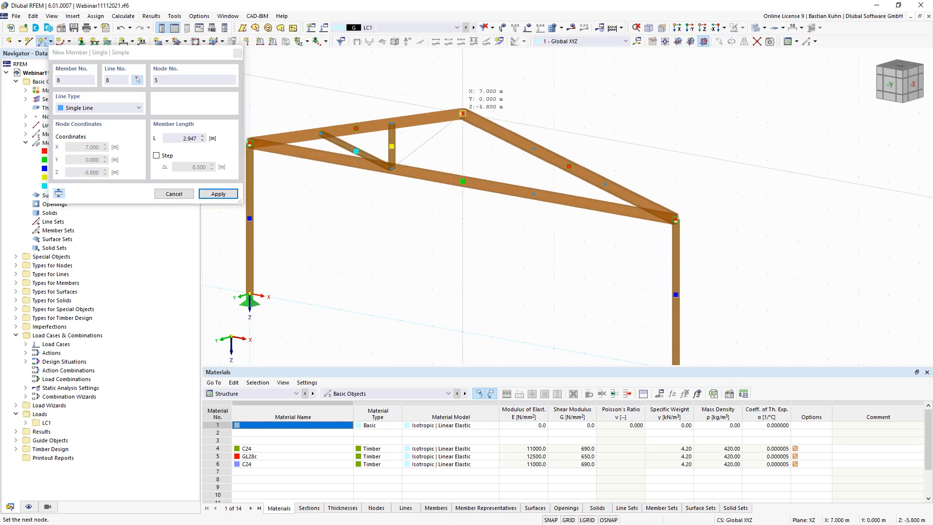
{"action": "left_click", "coordinate": [462, 113]}
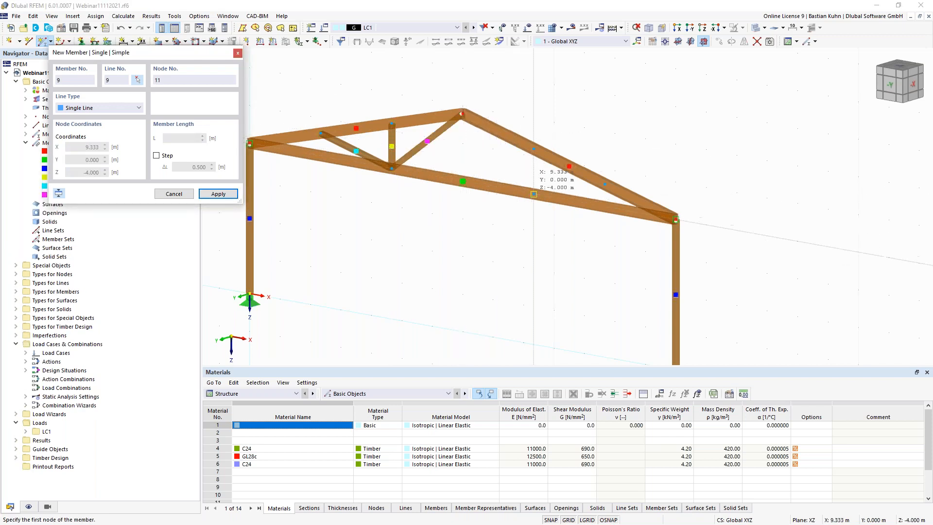
- Draw the right web members: a diagonal to the apex from 9.333 m, a vertical, and a final diagonal
{"action": "left_click", "coordinate": [534, 194]}
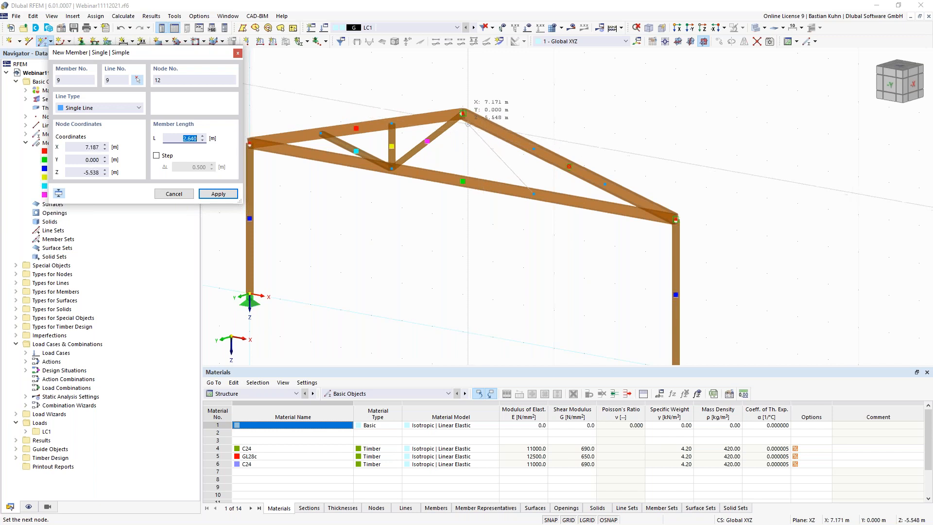
{"action": "left_click", "coordinate": [468, 124]}
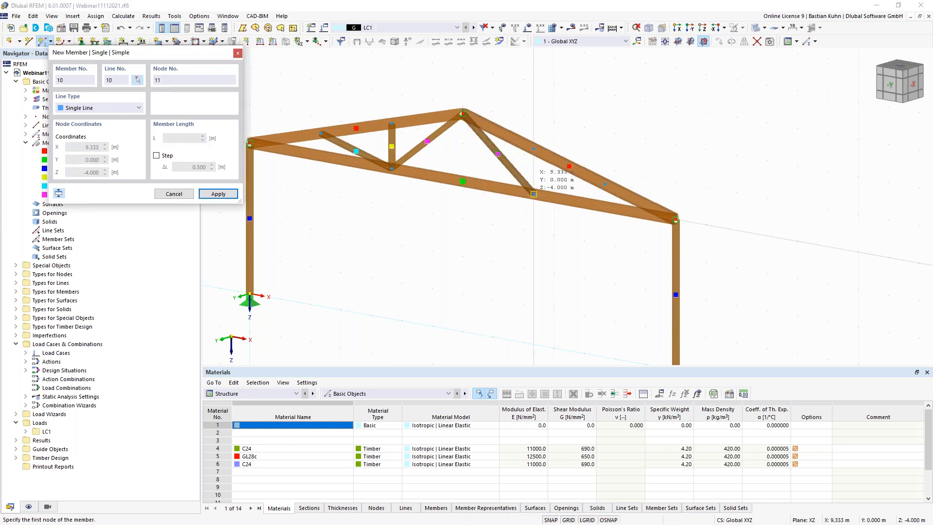
{"action": "left_click", "coordinate": [533, 194]}
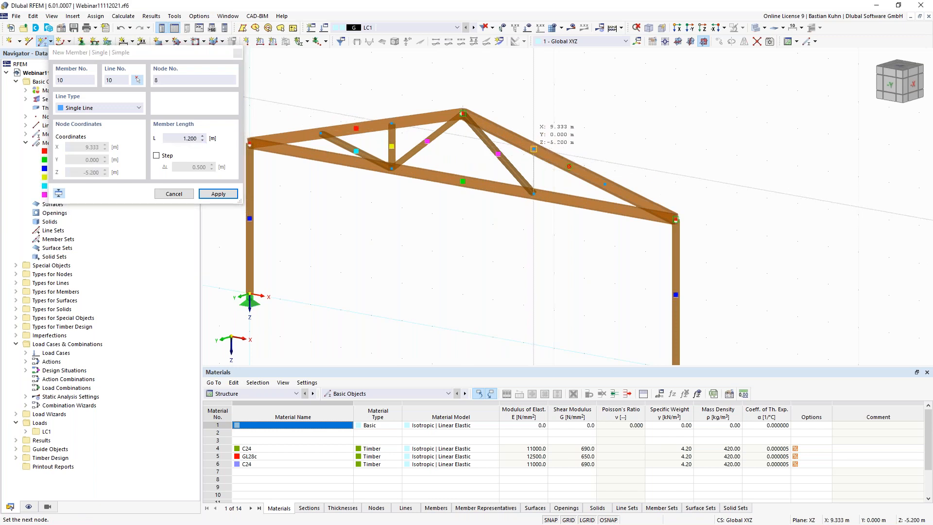
{"action": "left_click", "coordinate": [537, 189]}
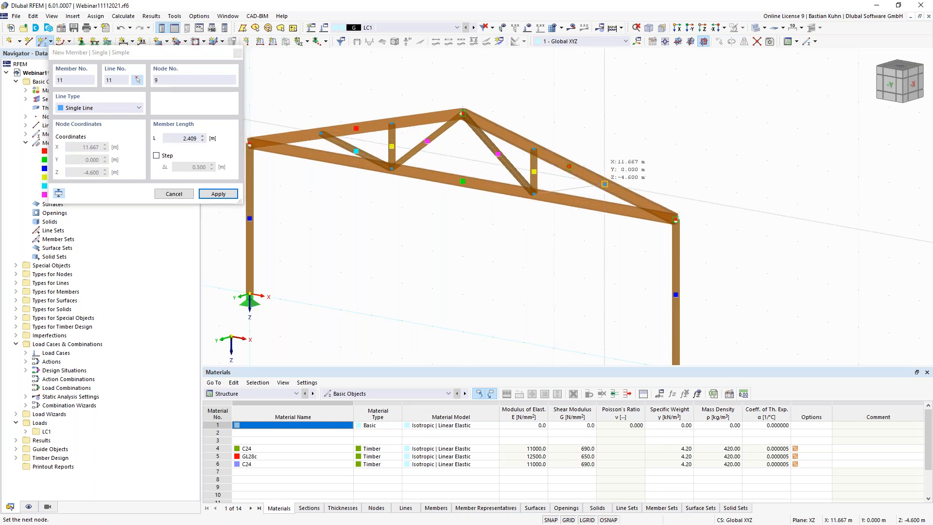
{"action": "left_click", "coordinate": [604, 184]}
{"action": "key", "text": "Escape"}
{"action": "scroll", "coordinate": [513, 249], "scroll_direction": "down", "scroll_amount": 2}
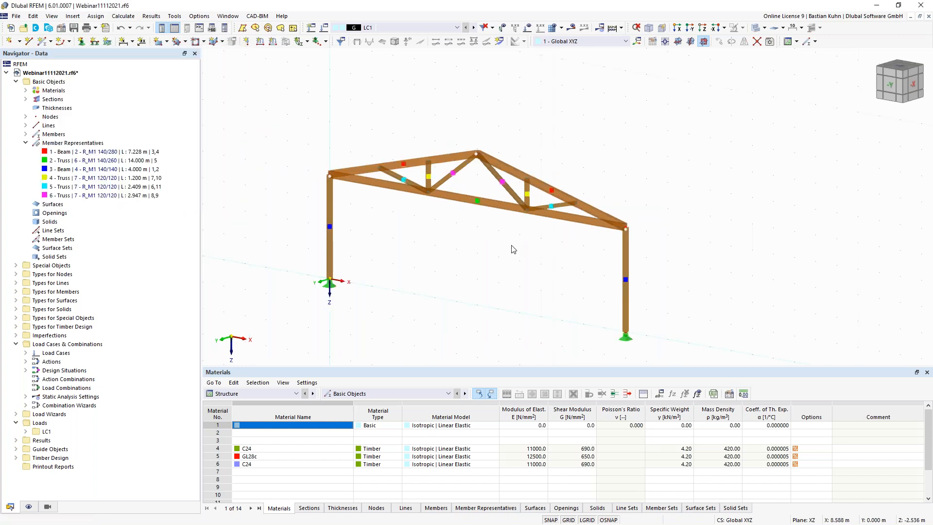
- Apply a uniform 2 kN/m member load in LC1 to both top chords of the frame
{"action": "middle_click_drag", "start_coordinate": [474, 239], "coordinate": [438, 246], "text": "ctrl"}
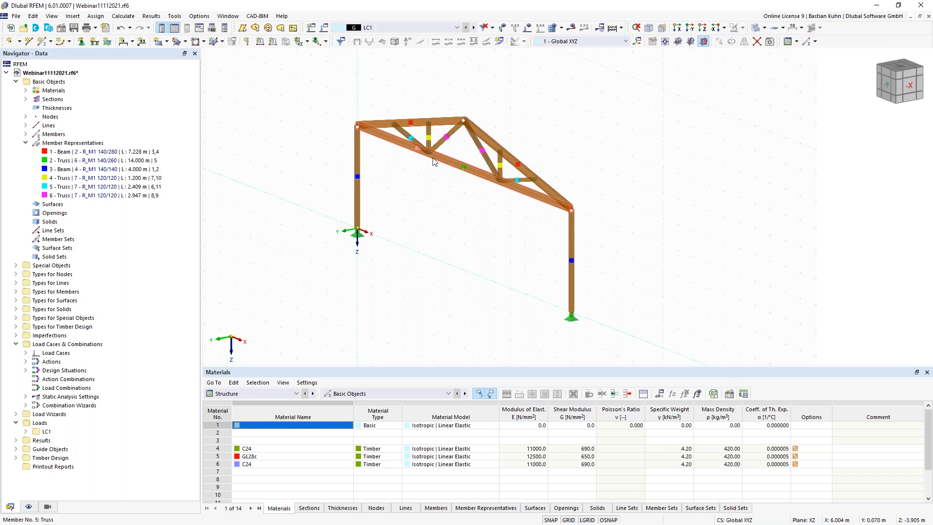
{"action": "middle_click_drag", "start_coordinate": [369, 245], "coordinate": [402, 252], "text": "ctrl"}
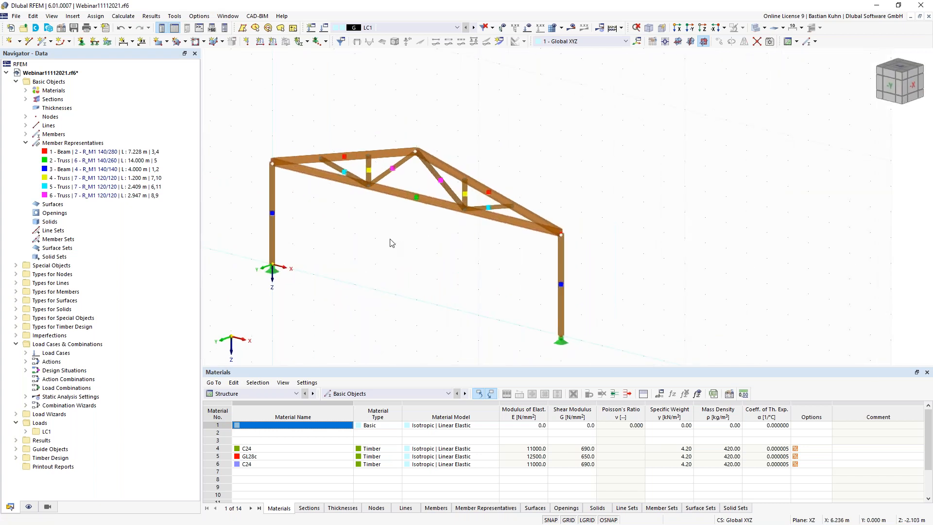
{"action": "left_click", "coordinate": [273, 43]}
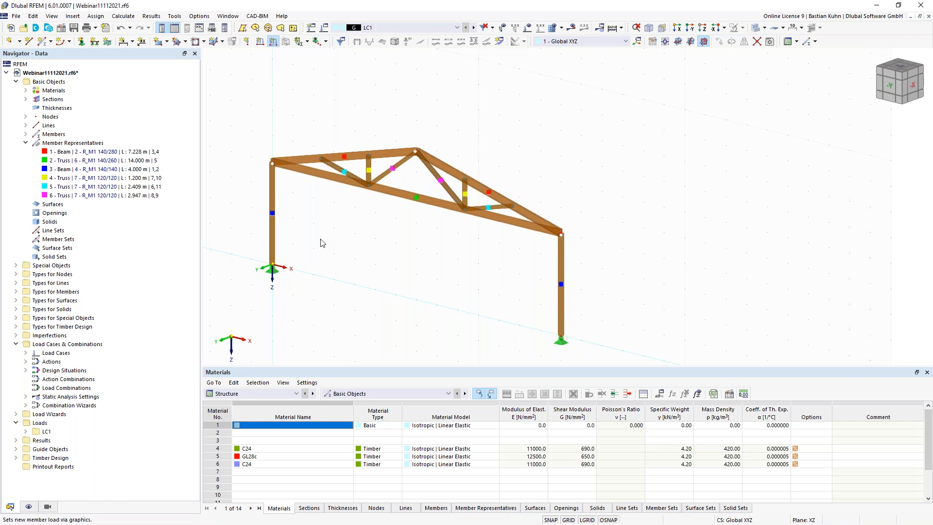
{"action": "left_click", "coordinate": [387, 172]}
{"action": "type", "text": "2"}
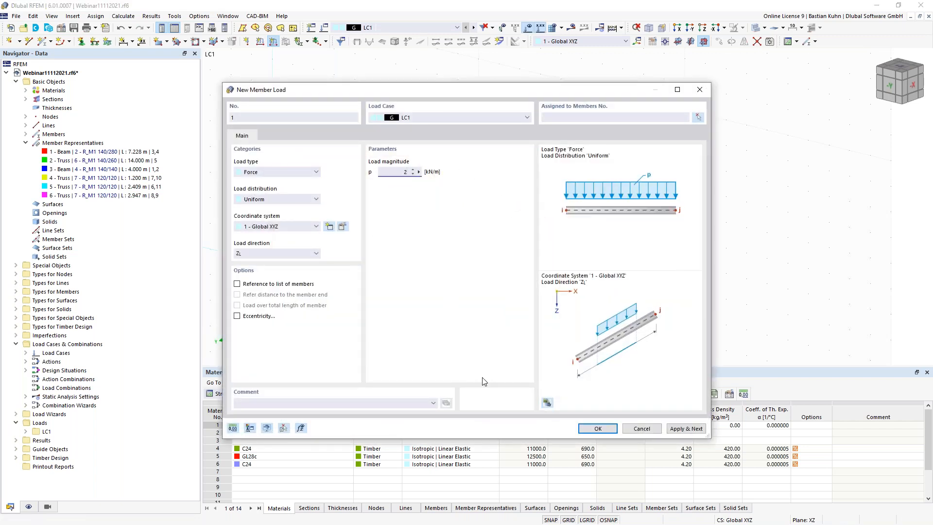
{"action": "left_click", "coordinate": [595, 428]}
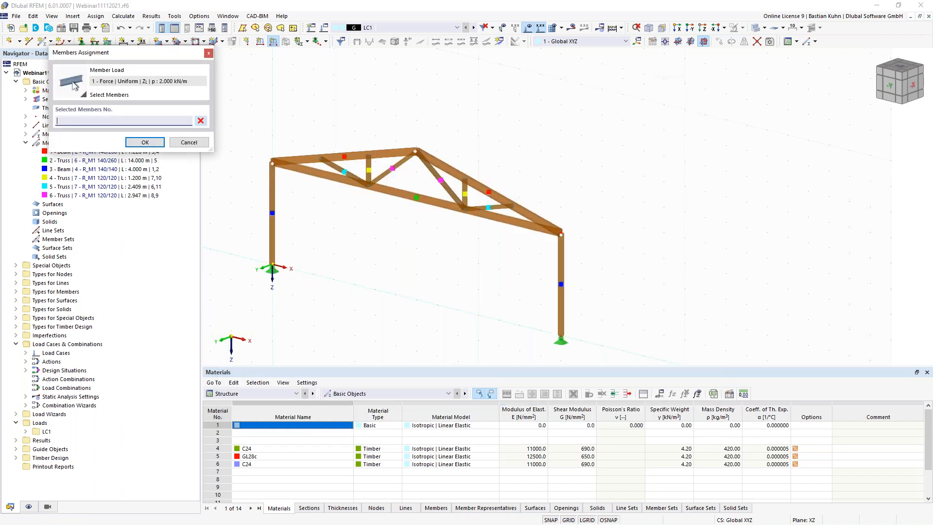
{"action": "left_click", "coordinate": [359, 155]}
{"action": "left_click", "coordinate": [453, 173]}
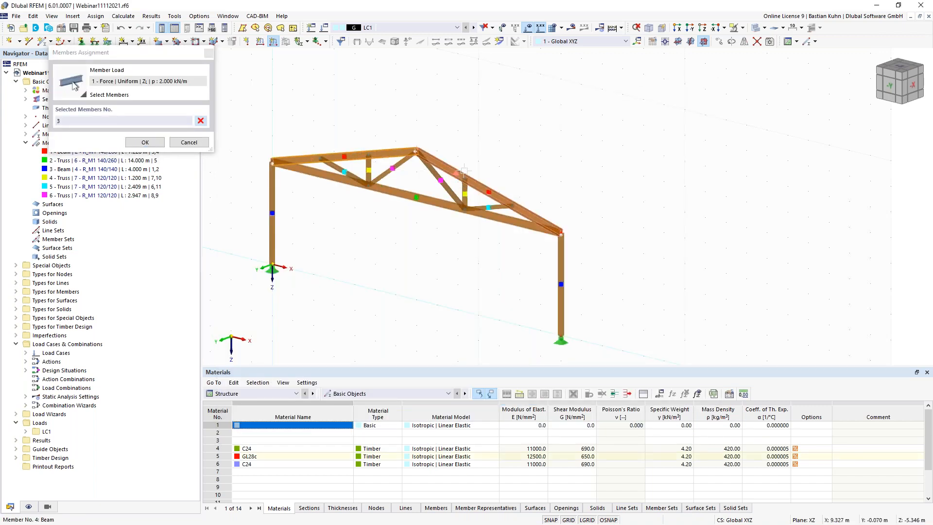
{"action": "left_click", "coordinate": [145, 142]}
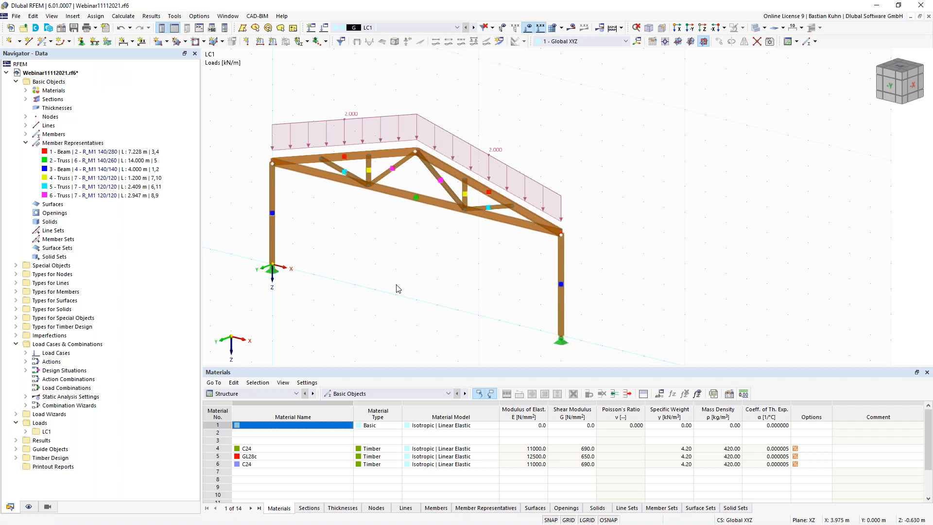
{"action": "scroll", "coordinate": [408, 275], "scroll_direction": "down", "scroll_amount": 5}
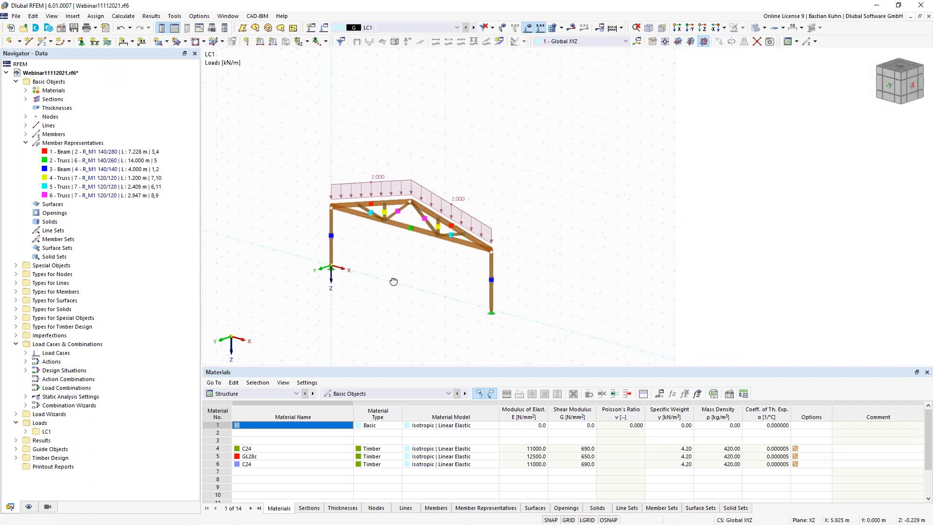
{"action": "left_click_drag", "start_coordinate": [307, 162], "coordinate": [574, 349]}
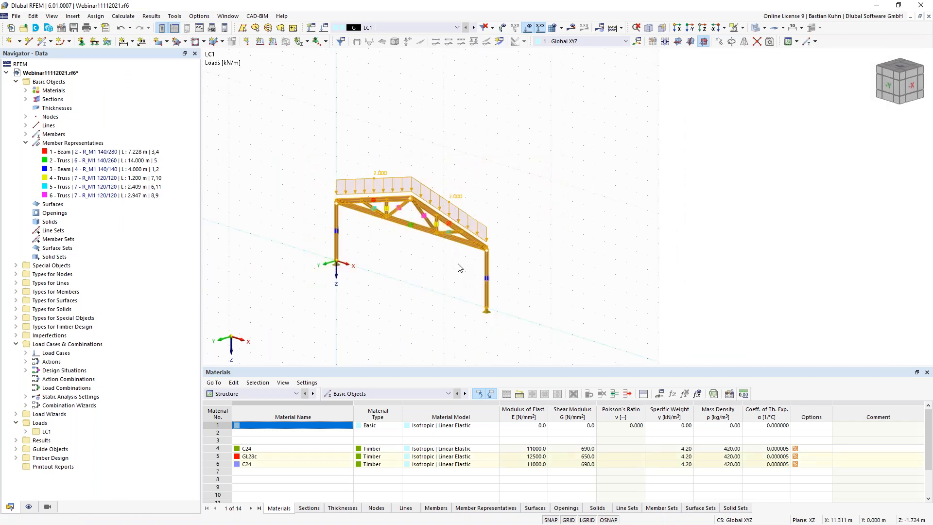
- Set up copying the selected frame with X offset 0, Y offset 5 m, in 4 steps
{"action": "right_click", "coordinate": [470, 247]}
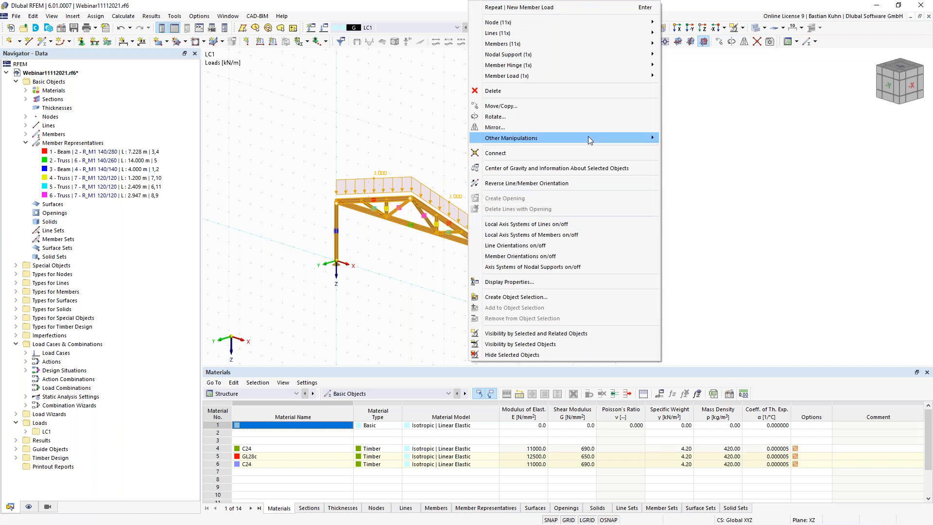
{"action": "left_click", "coordinate": [584, 106]}
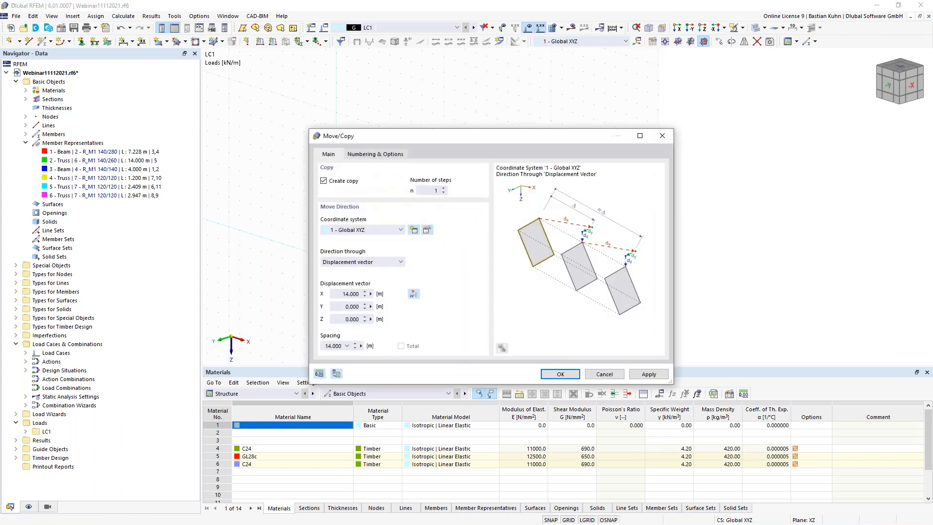
{"action": "left_click_drag", "start_coordinate": [341, 295], "coordinate": [421, 310]}
{"action": "type", "text": "0"}
{"action": "left_click", "coordinate": [339, 307]}
{"action": "type", "text": "5"}
{"action": "left_click", "coordinate": [444, 191]}
{"action": "type", "text": "4"}
- Enable Link steps and Link nodes with member in the copy options
{"action": "left_click", "coordinate": [367, 154]}
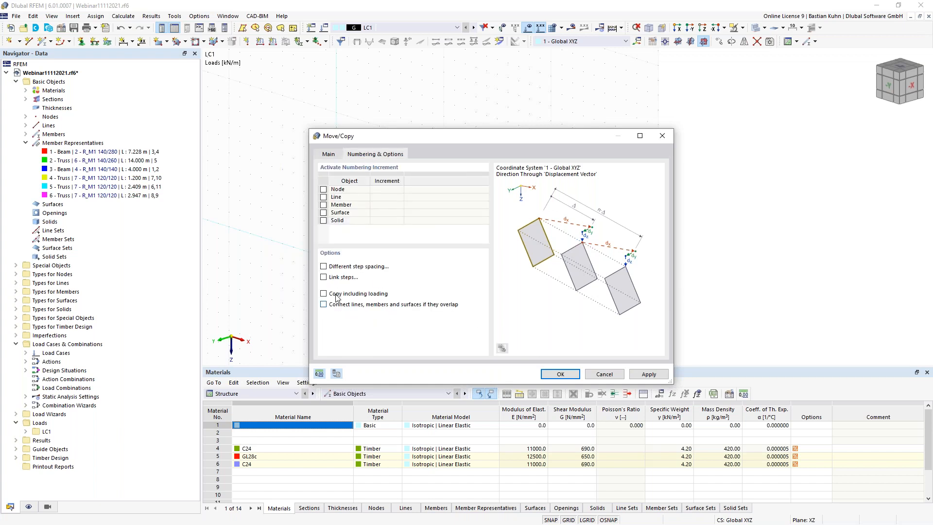
{"action": "left_click", "coordinate": [324, 277]}
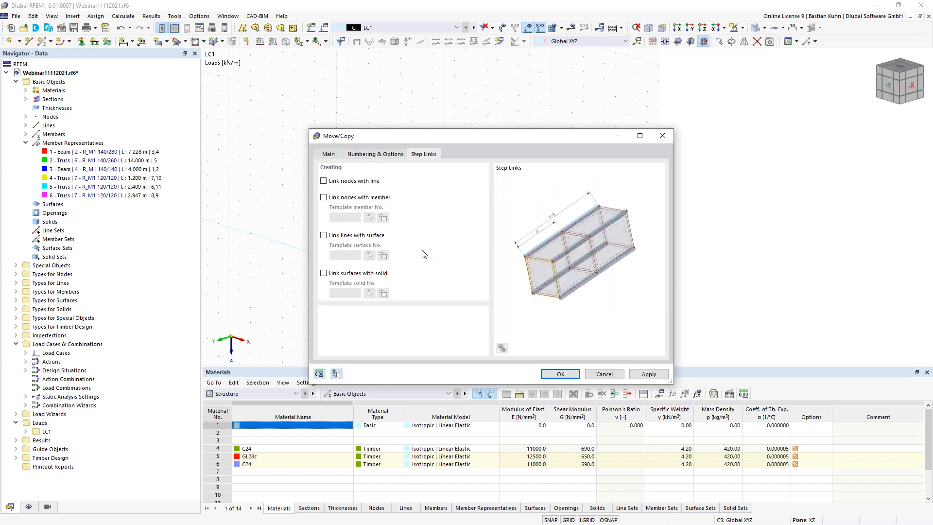
{"action": "left_click", "coordinate": [323, 198]}
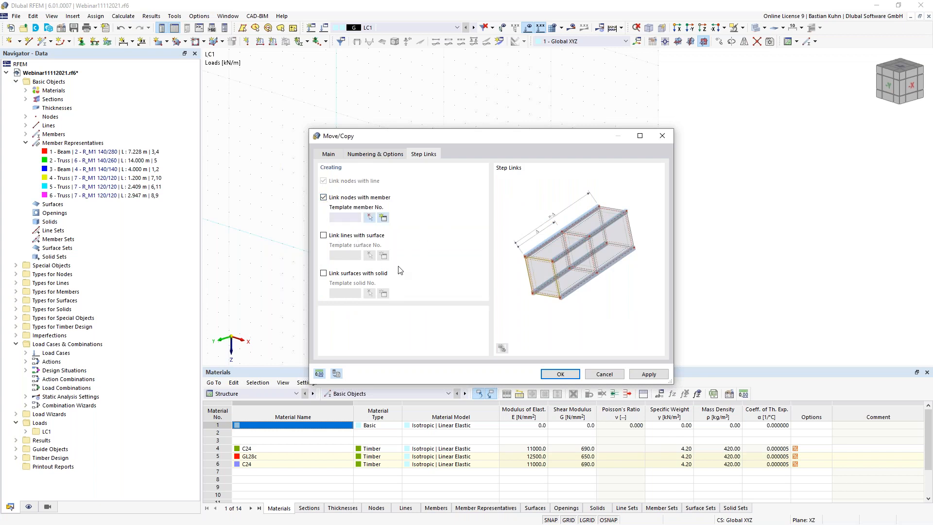
{"action": "left_click_drag", "start_coordinate": [492, 139], "coordinate": [473, 178]}
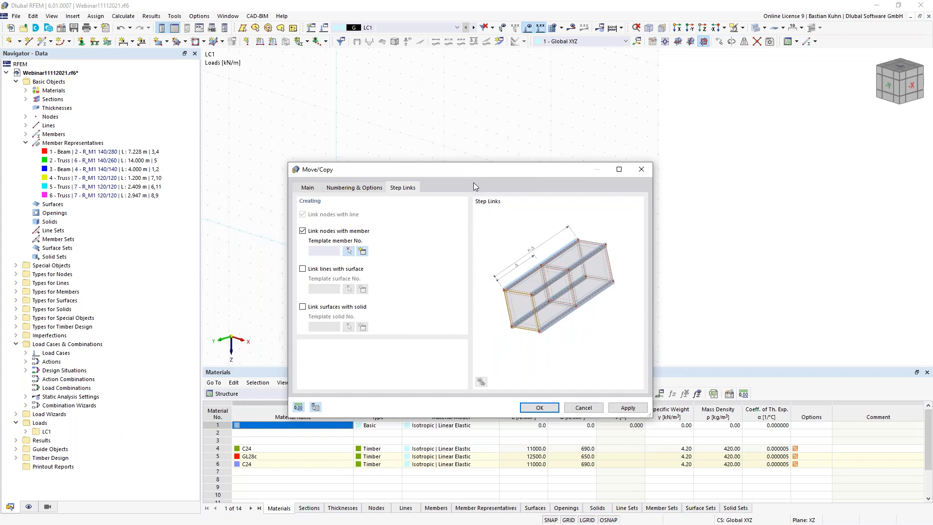
- Create a Truss template member with section 4 - R_M1 140/140 in C24 for the links
{"action": "left_click", "coordinate": [362, 252]}
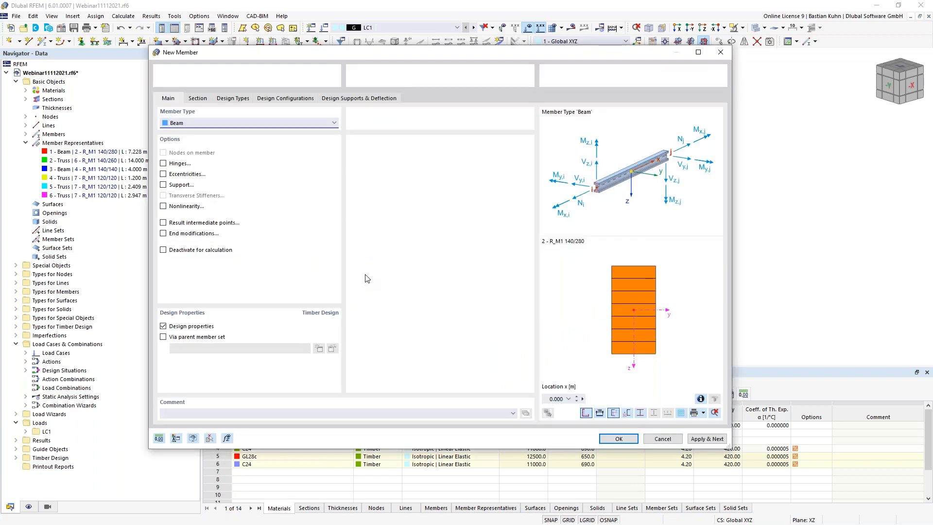
{"action": "left_click", "coordinate": [305, 123]}
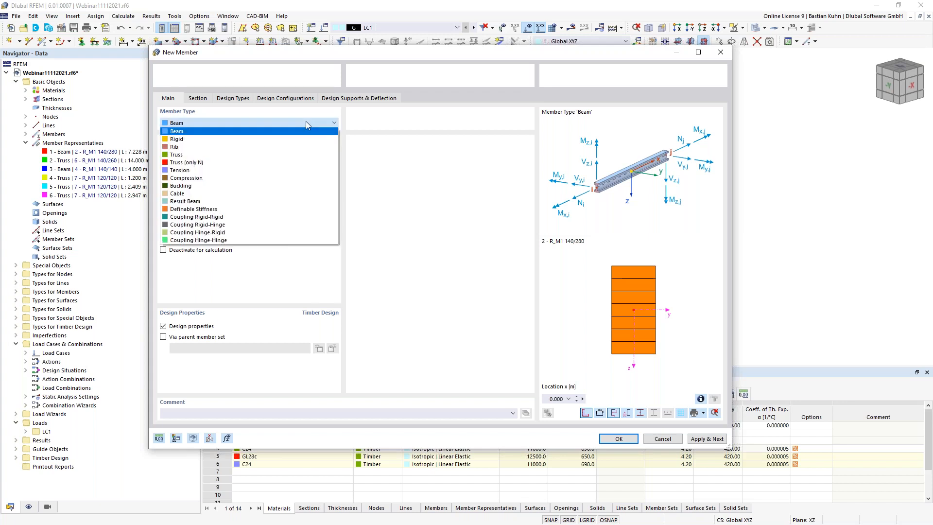
{"action": "left_click", "coordinate": [306, 153]}
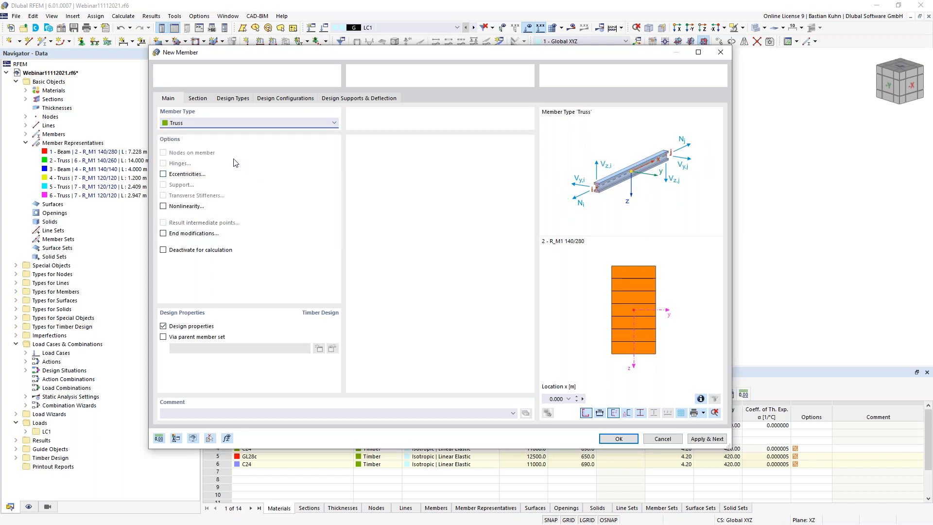
{"action": "left_click", "coordinate": [200, 98]}
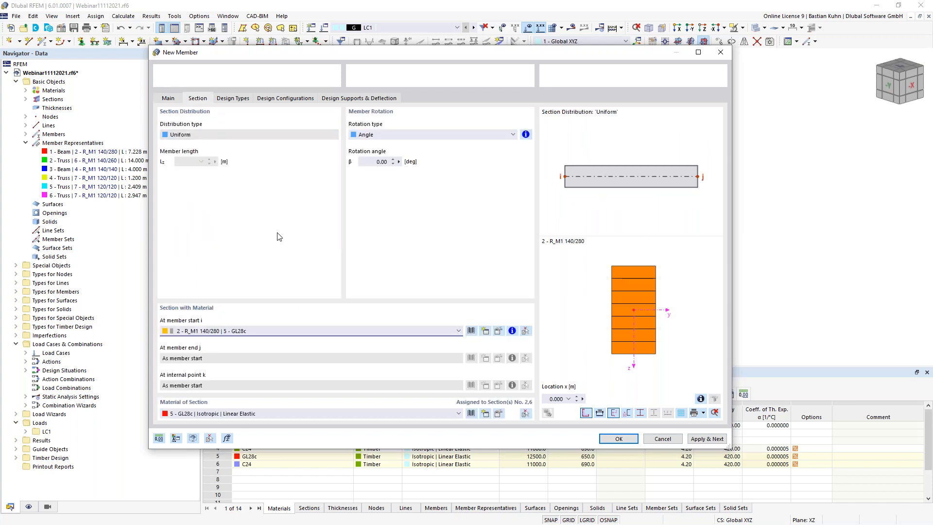
{"action": "left_click", "coordinate": [307, 332]}
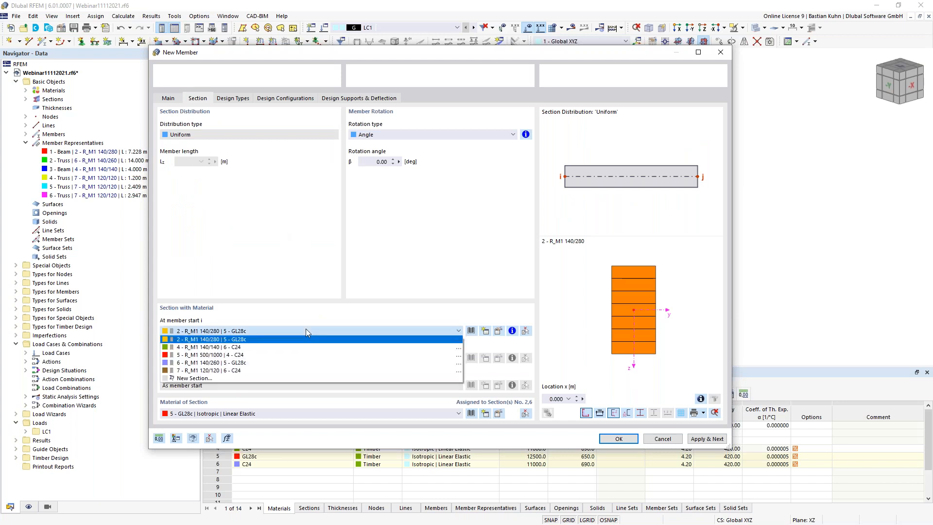
{"action": "left_click", "coordinate": [301, 370]}
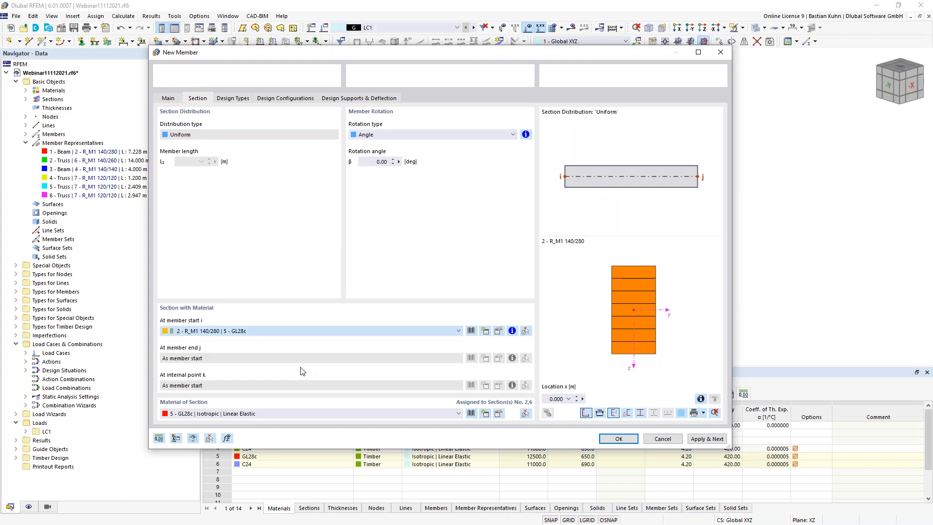
{"action": "left_click", "coordinate": [307, 332]}
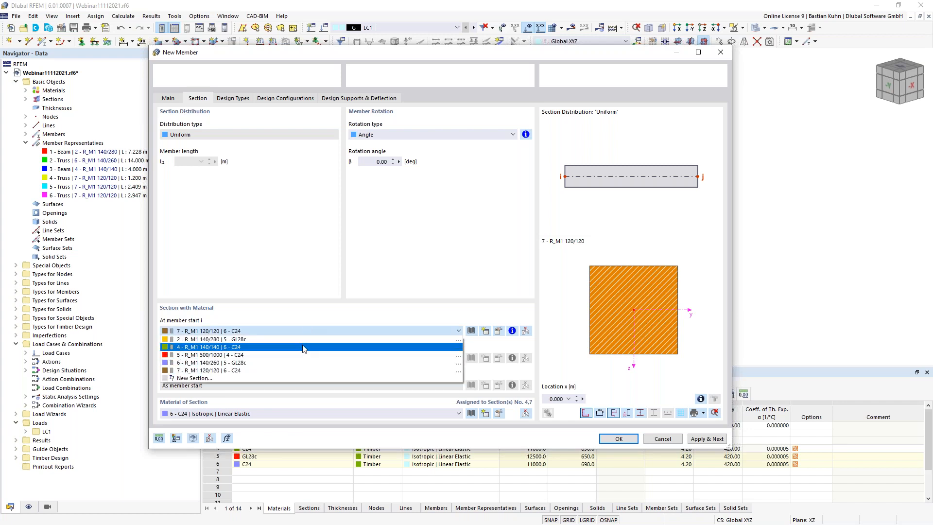
{"action": "left_click", "coordinate": [303, 348]}
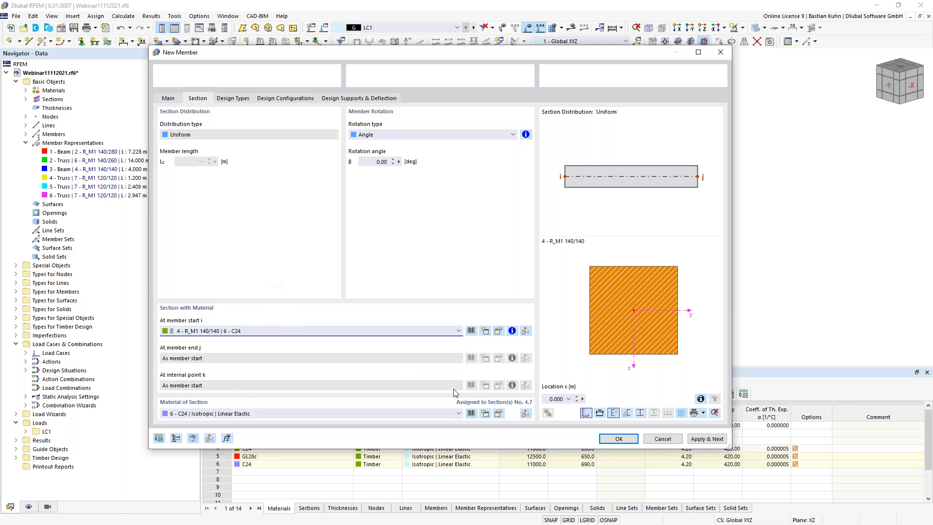
{"action": "left_click", "coordinate": [605, 438]}
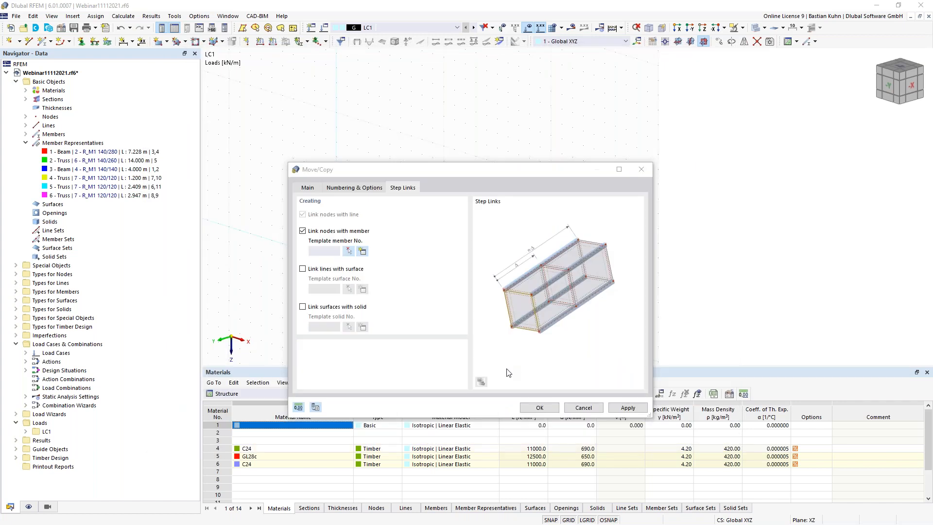
- Create the linked frame copies spaced 5 m apart along Y
{"action": "left_click", "coordinate": [538, 408]}
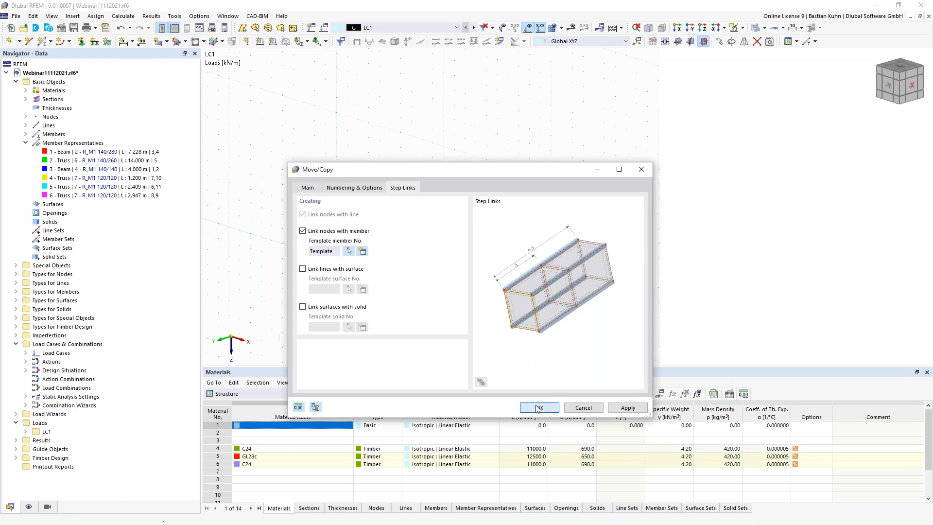
{"action": "scroll", "coordinate": [503, 346], "scroll_direction": "down", "scroll_amount": 4}
{"action": "middle_click_drag", "start_coordinate": [535, 319], "coordinate": [518, 298]}
{"action": "right_click", "coordinate": [517, 298]}
{"action": "left_click", "coordinate": [407, 325]}
{"action": "left_click", "coordinate": [407, 324]}
{"action": "middle_click_drag", "start_coordinate": [407, 324], "coordinate": [439, 285], "text": "ctrl"}
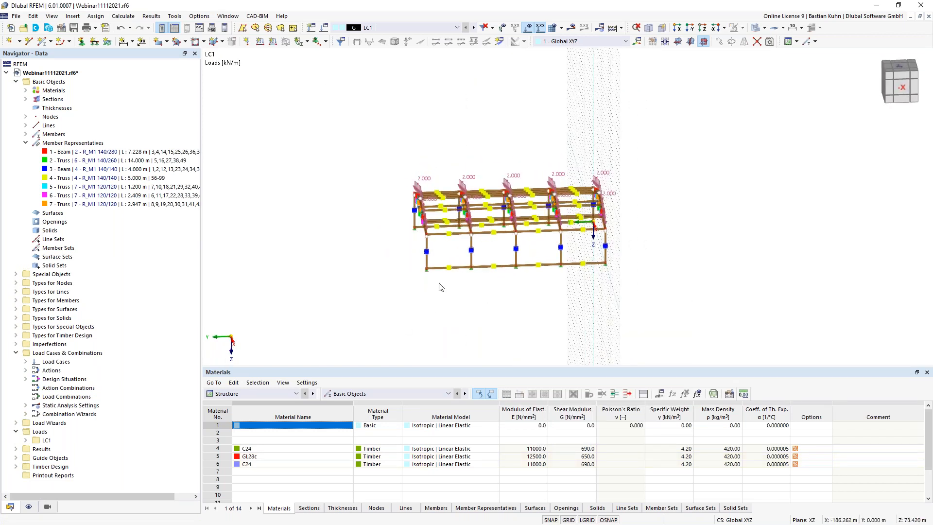
- Hide the member representative markers in the Navigator display options
{"action": "left_click", "coordinate": [29, 506]}
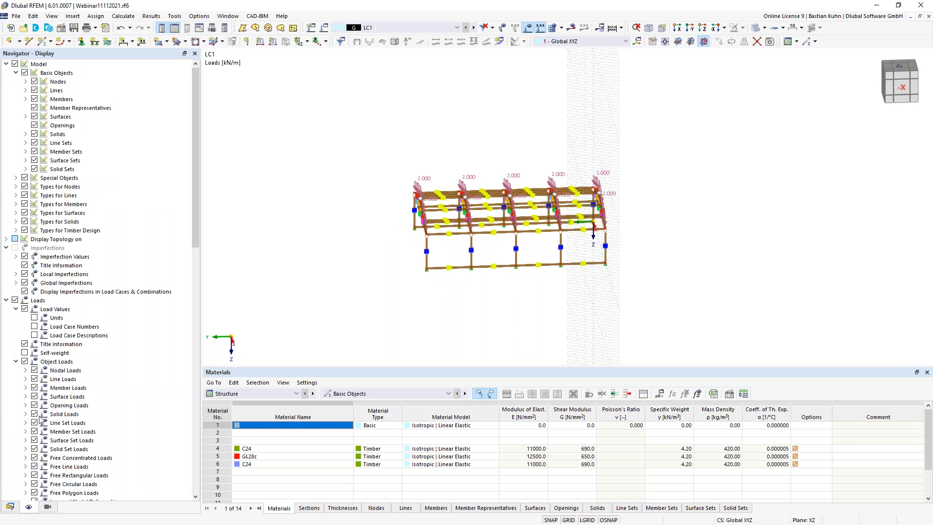
{"action": "left_click", "coordinate": [34, 108]}
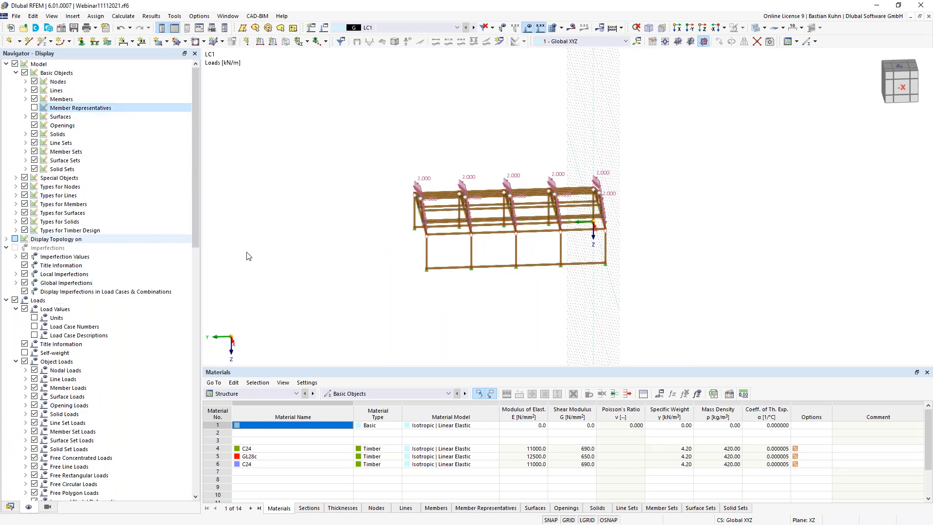
{"action": "middle_click_drag", "start_coordinate": [351, 300], "coordinate": [310, 302]}
{"action": "middle_click_drag", "start_coordinate": [412, 318], "coordinate": [399, 292], "text": "ctrl"}
- Delete the lower linking beams in each of the four bays, viewing the hall from the front
{"action": "left_click_drag", "start_coordinate": [404, 278], "coordinate": [391, 229]}
{"action": "key", "text": "Delete"}
{"action": "left_click_drag", "start_coordinate": [452, 273], "coordinate": [438, 229]}
{"action": "key", "text": "Delete"}
{"action": "left_click_drag", "start_coordinate": [497, 278], "coordinate": [484, 231]}
{"action": "key", "text": "Delete"}
{"action": "left_click_drag", "start_coordinate": [535, 272], "coordinate": [528, 232]}
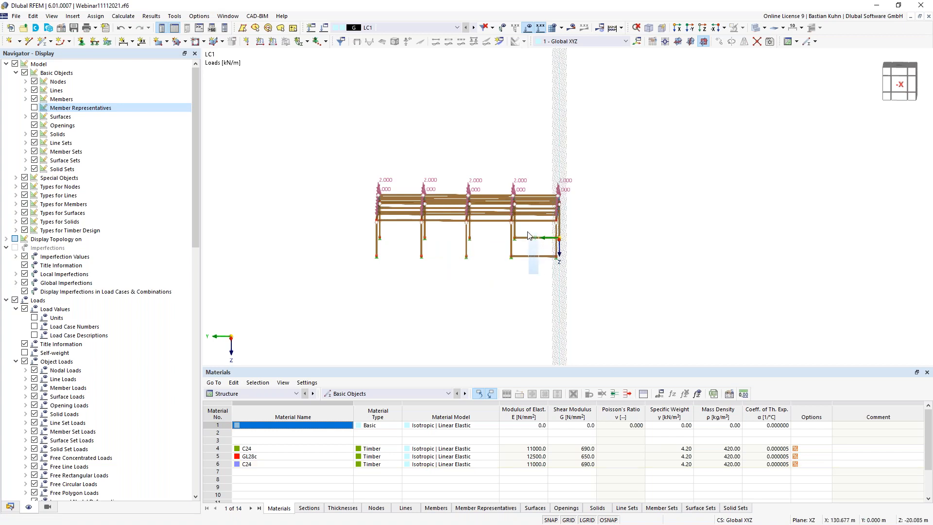
{"action": "key", "text": "Delete"}
{"action": "left_click", "coordinate": [689, 27]}
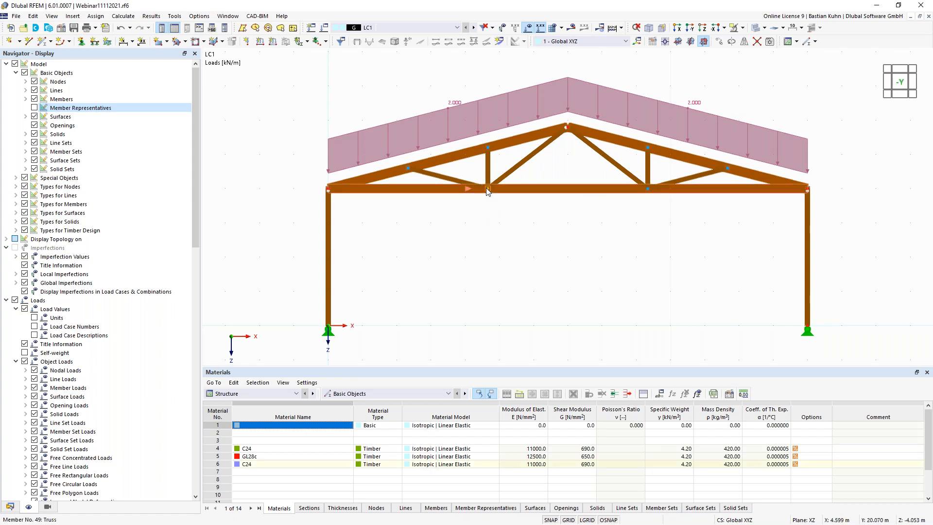
- Delete the link lines attached to the left and right inner bottom-chord nodes
{"action": "right_click", "coordinate": [487, 192]}
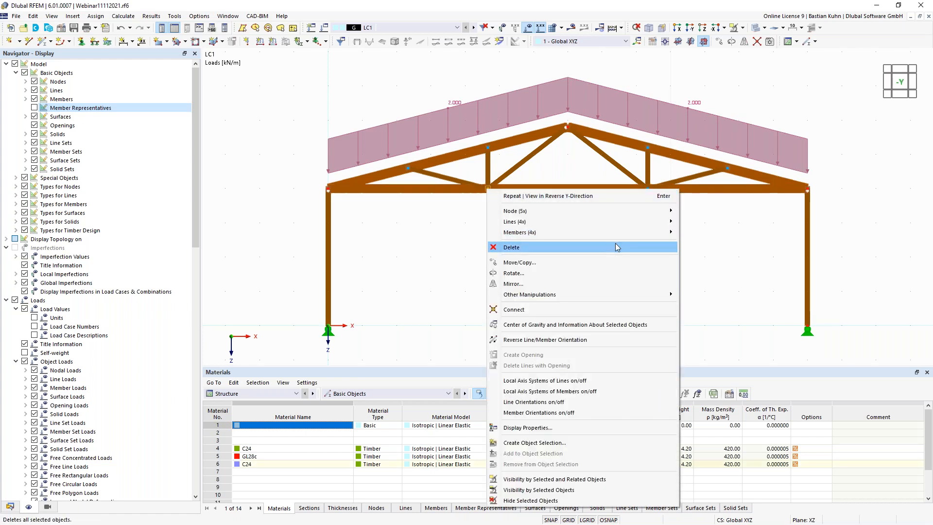
{"action": "mouse_move", "coordinate": [635, 221]}
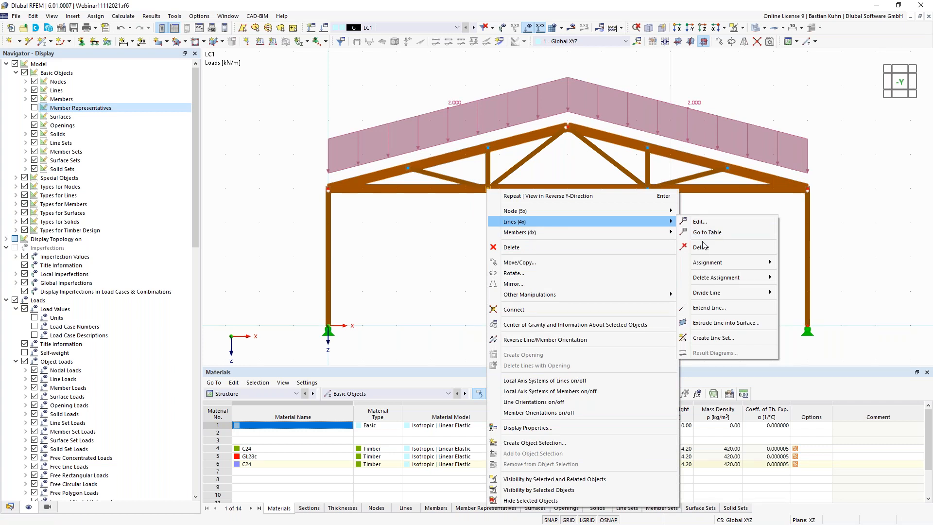
{"action": "key", "text": "Escape"}
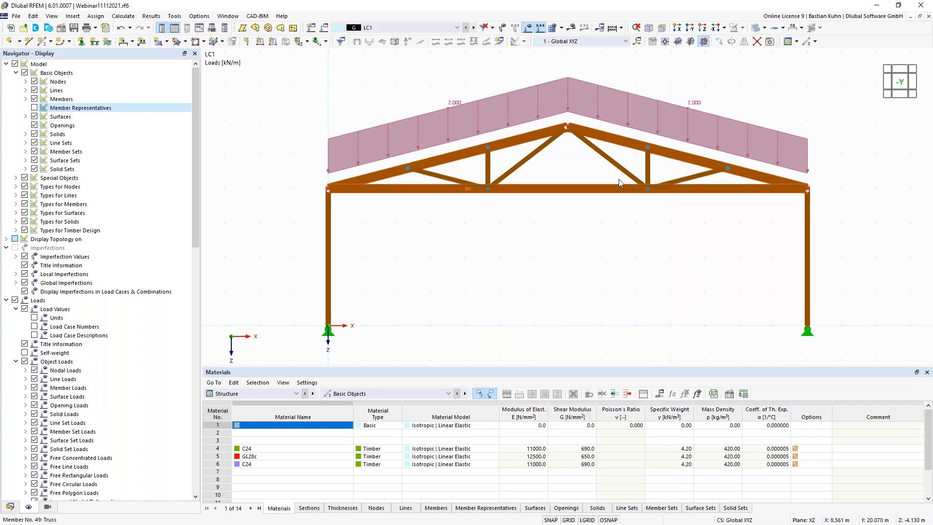
{"action": "right_click", "coordinate": [648, 190]}
{"action": "mouse_move", "coordinate": [674, 221]}
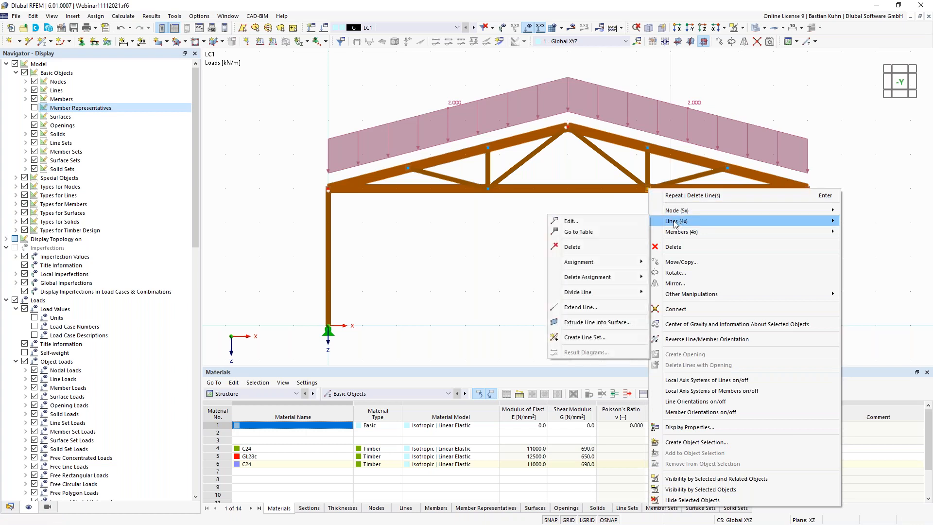
{"action": "left_click", "coordinate": [598, 246]}
{"action": "middle_click_drag", "start_coordinate": [599, 257], "coordinate": [493, 298], "text": "ctrl"}
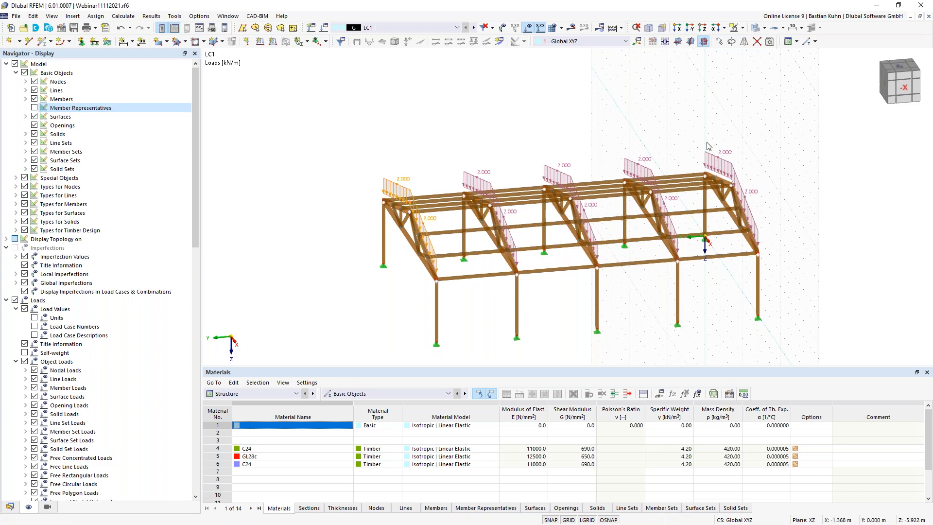
- Change member load No. 1 on the gable-end rafters from 2.000 to 1.000 kN/m
{"action": "right_click", "coordinate": [741, 190]}
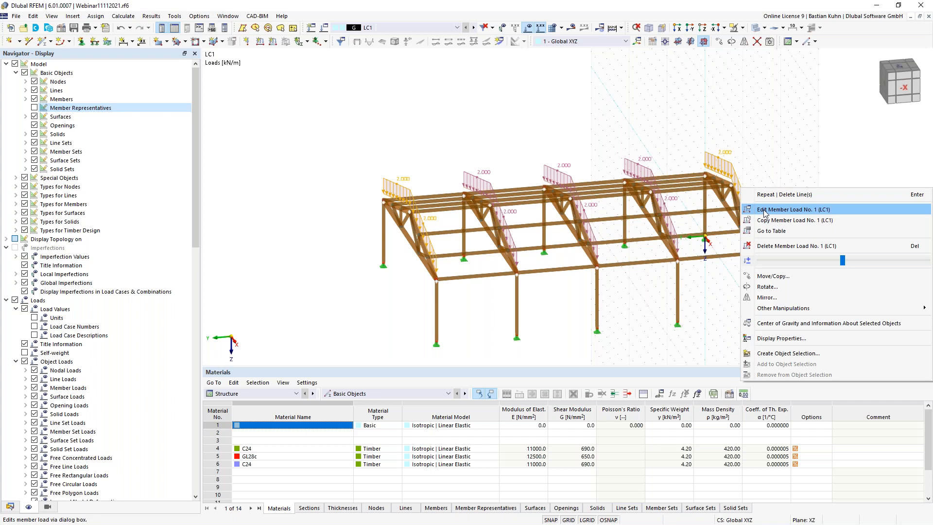
{"action": "left_click", "coordinate": [764, 210]}
{"action": "left_click", "coordinate": [407, 172]}
{"action": "type", "text": "1"}
{"action": "key", "text": "Return"}
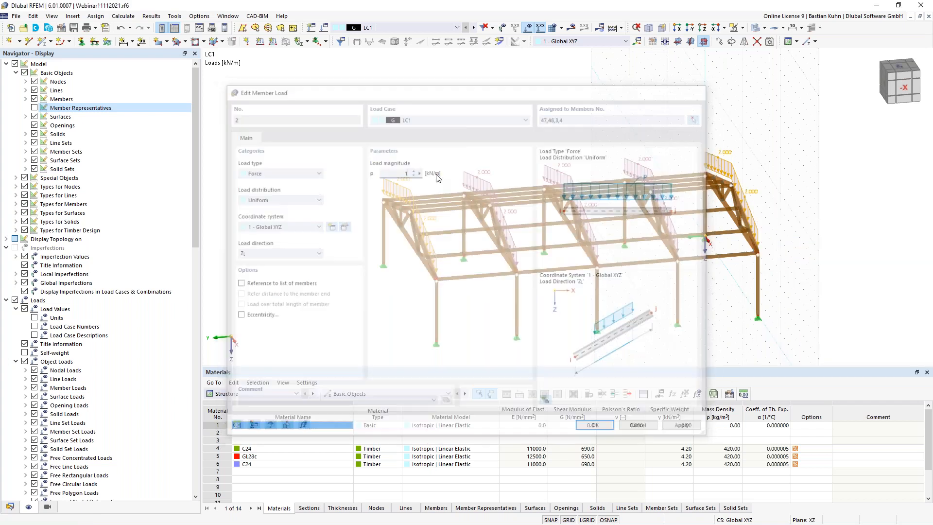
{"action": "middle_click_drag", "start_coordinate": [562, 343], "coordinate": [618, 189], "text": "ctrl"}
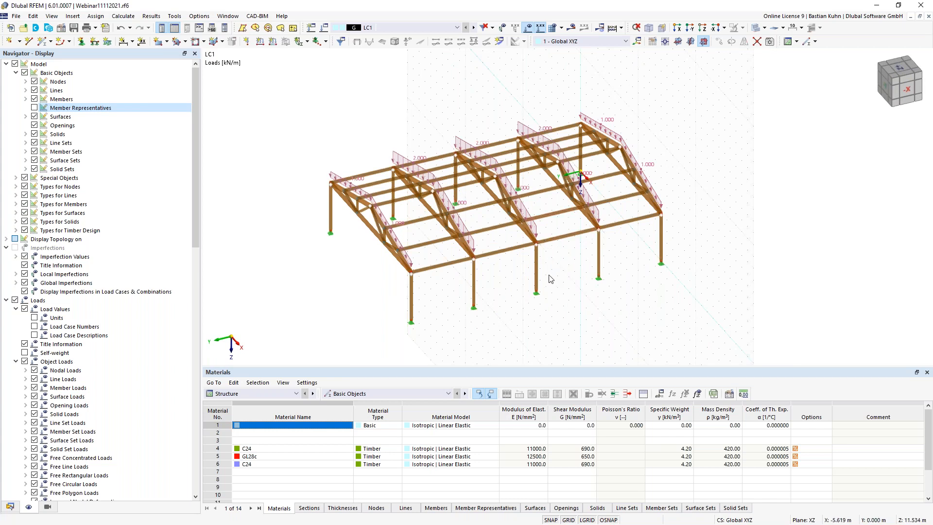
{"action": "middle_click_drag", "start_coordinate": [523, 287], "coordinate": [542, 274], "text": "ctrl"}
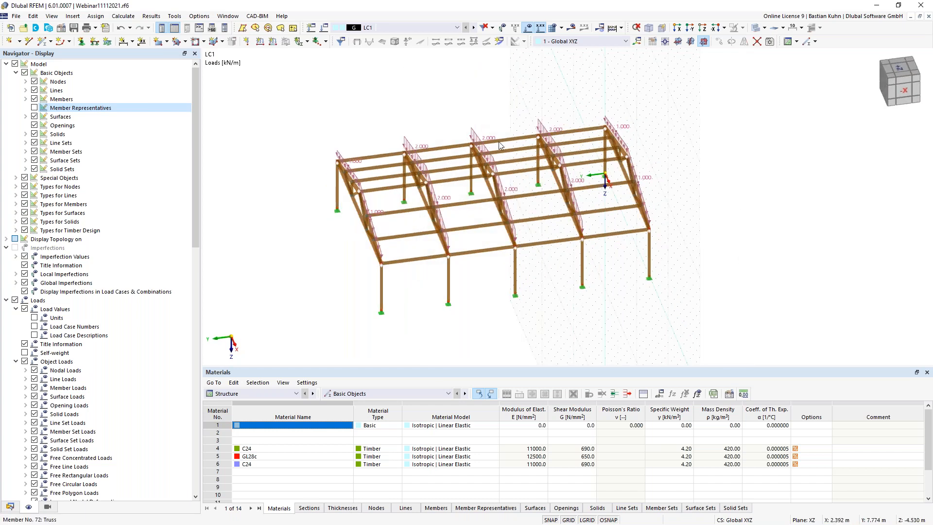
- Divide members 68 and 70 with one intermediate midpoint node each
{"action": "left_click", "coordinate": [546, 235]}
{"action": "right_click", "coordinate": [513, 141]}
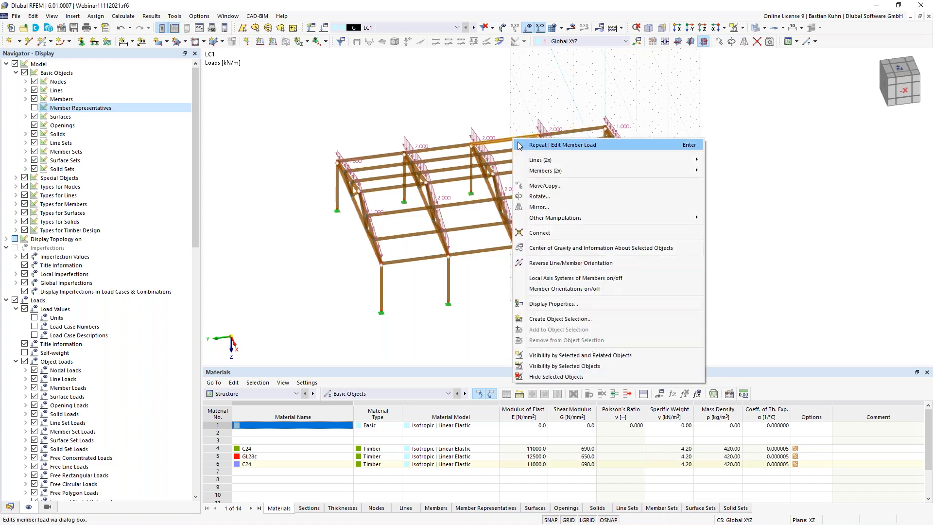
{"action": "mouse_move", "coordinate": [626, 171]}
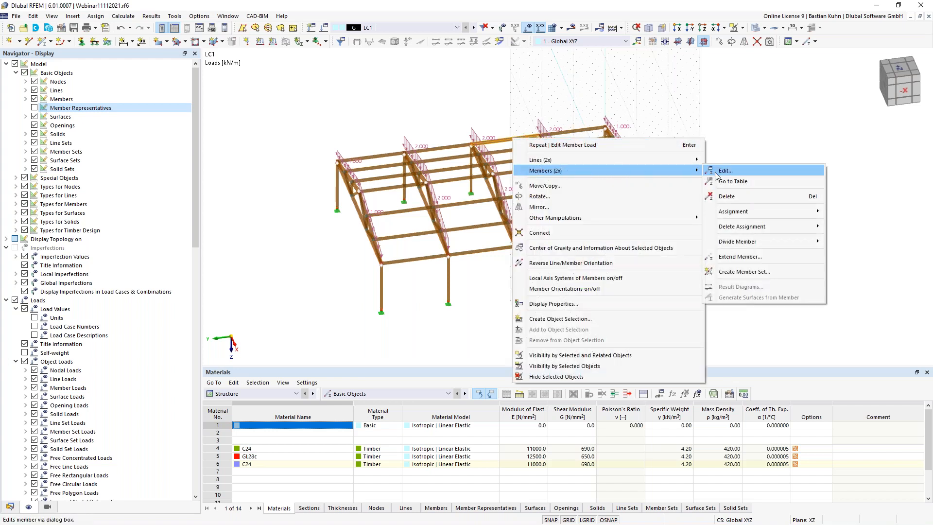
{"action": "mouse_move", "coordinate": [807, 242]}
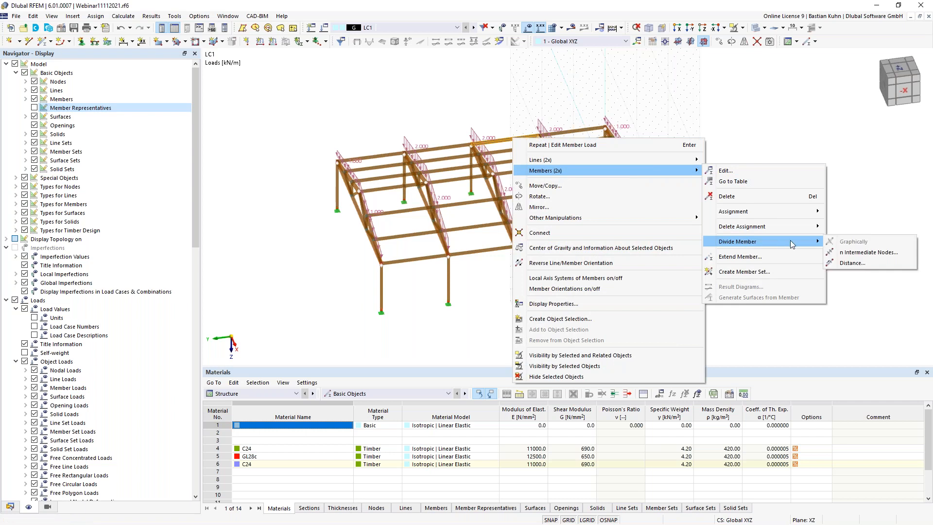
{"action": "left_click", "coordinate": [855, 252]}
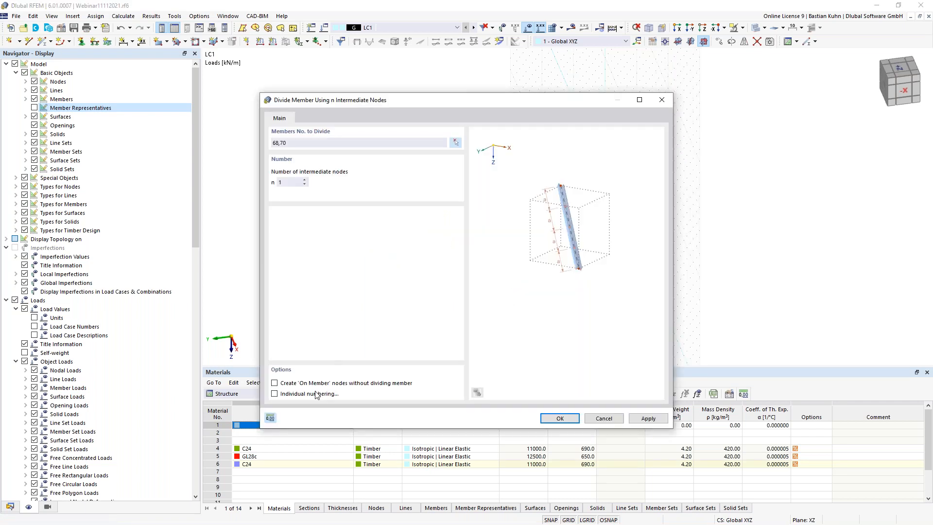
{"action": "left_click", "coordinate": [546, 419]}
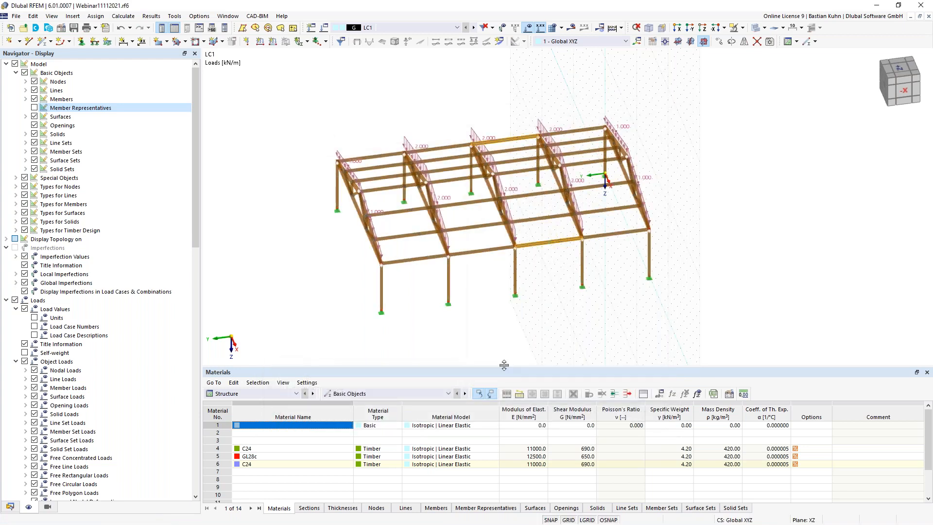
{"action": "left_click", "coordinate": [481, 341]}
- Set the new single member to Truss type with section 4 - R_M1 140/140 C24
{"action": "left_click", "coordinate": [42, 42]}
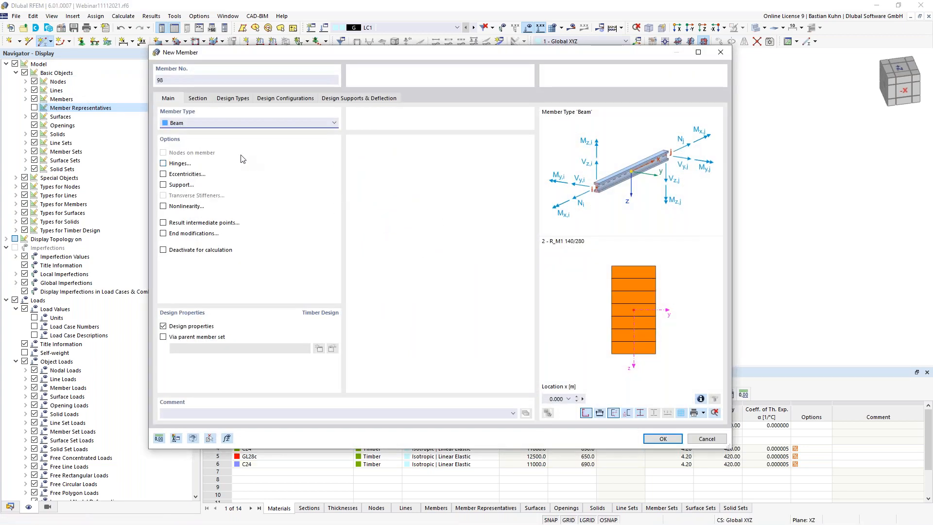
{"action": "left_click", "coordinate": [231, 122]}
{"action": "left_click", "coordinate": [219, 123]}
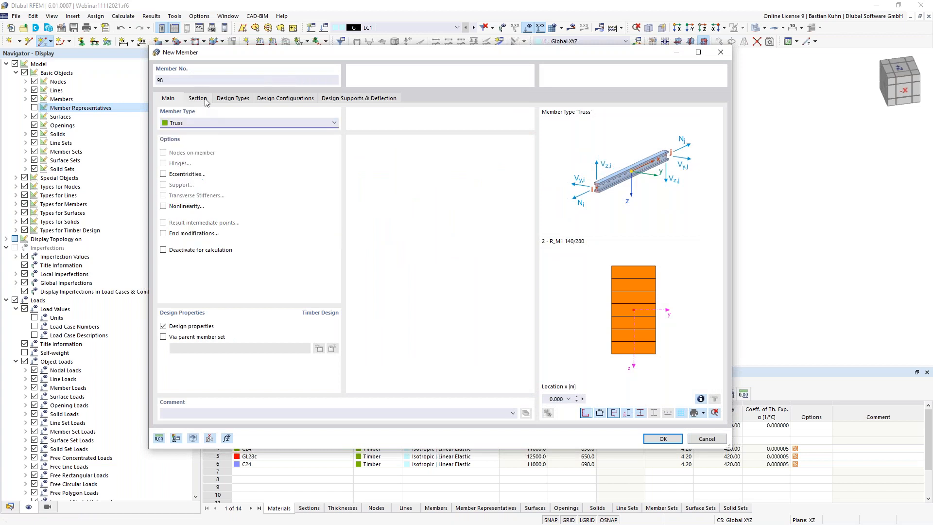
{"action": "left_click", "coordinate": [198, 98]}
{"action": "left_click", "coordinate": [325, 334]}
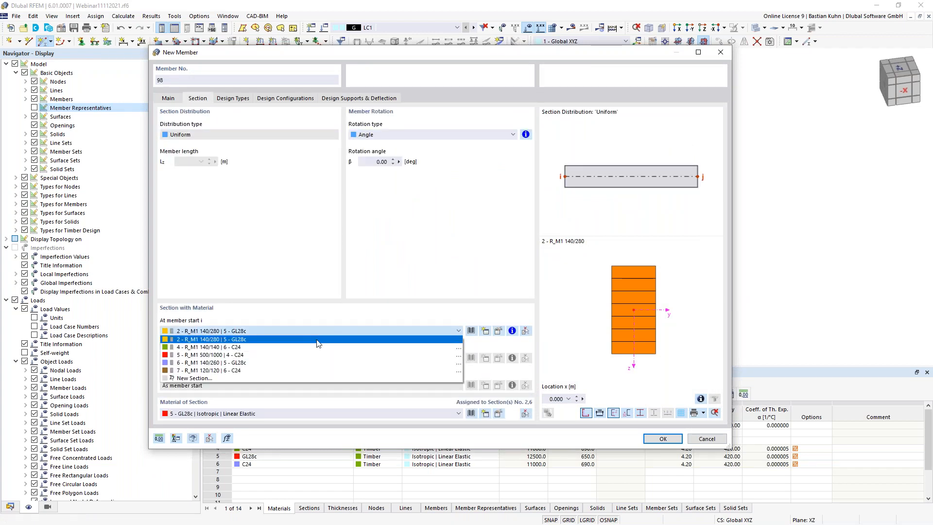
{"action": "left_click", "coordinate": [317, 348]}
{"action": "left_click", "coordinate": [662, 439]}
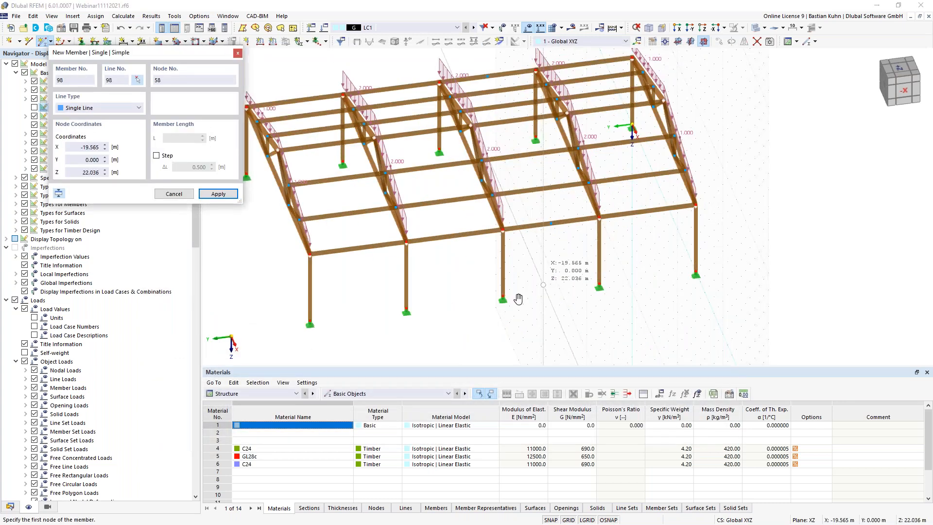
- Draw two wall-bay braces from nodes 25 and 14 up to midpoint node 57
{"action": "middle_click_drag", "start_coordinate": [518, 298], "coordinate": [515, 301]}
{"action": "left_click", "coordinate": [500, 298]}
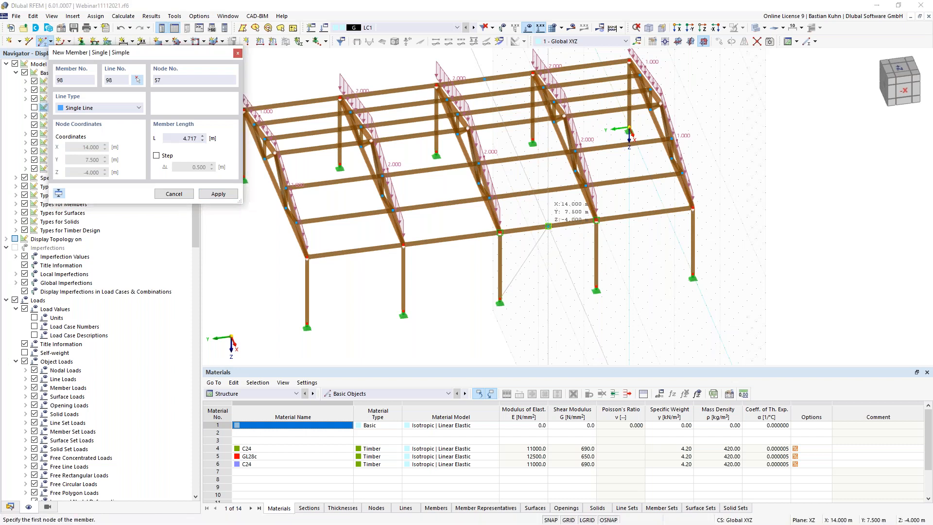
{"action": "left_click", "coordinate": [548, 226]}
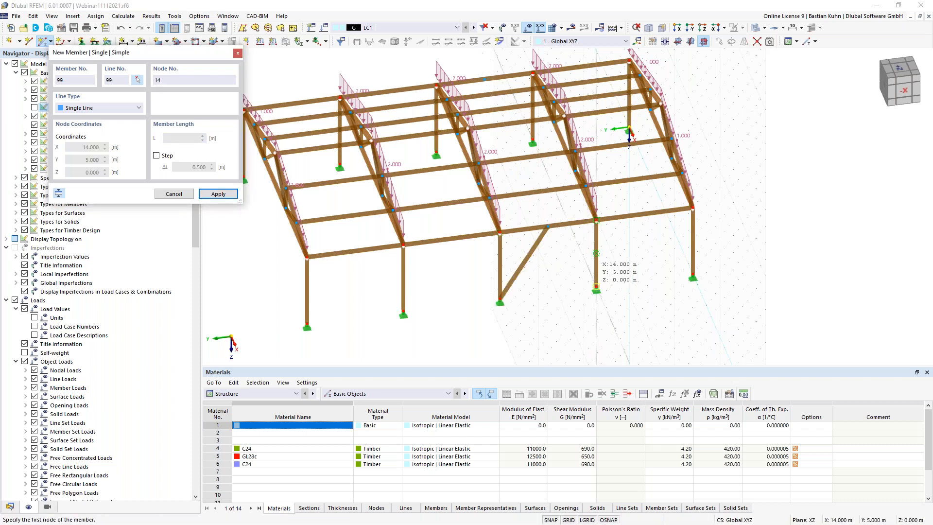
{"action": "left_click", "coordinate": [596, 252]}
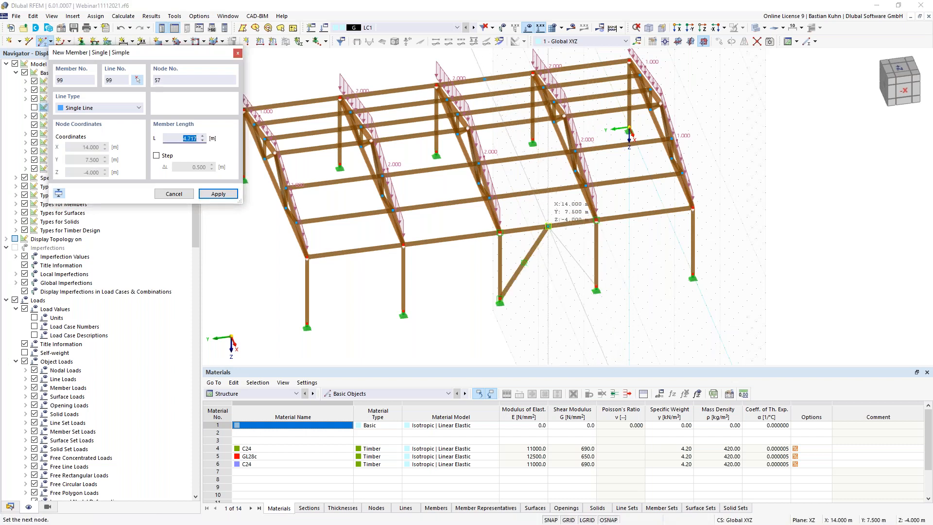
{"action": "left_click", "coordinate": [547, 226]}
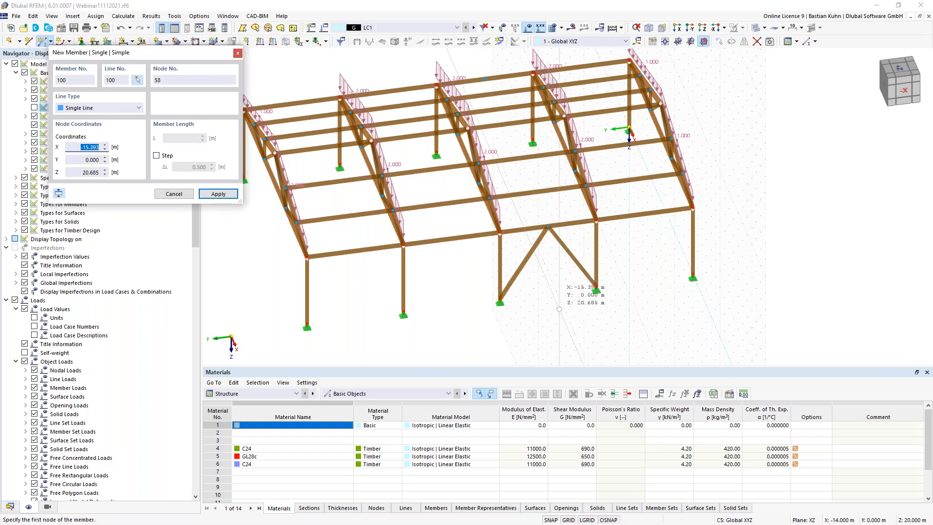
- Draw the crossing roof-bay diagonals, up to members 101 and 102, via nodes 20 and 30
{"action": "mouse_move", "coordinate": [530, 305]}
{"action": "middle_mouse_down", "text": "ctrl"}
{"action": "mouse_move", "coordinate": [523, 310]}
{"action": "mouse_move", "coordinate": [536, 316]}
{"action": "middle_mouse_up", "text": "ctrl"}
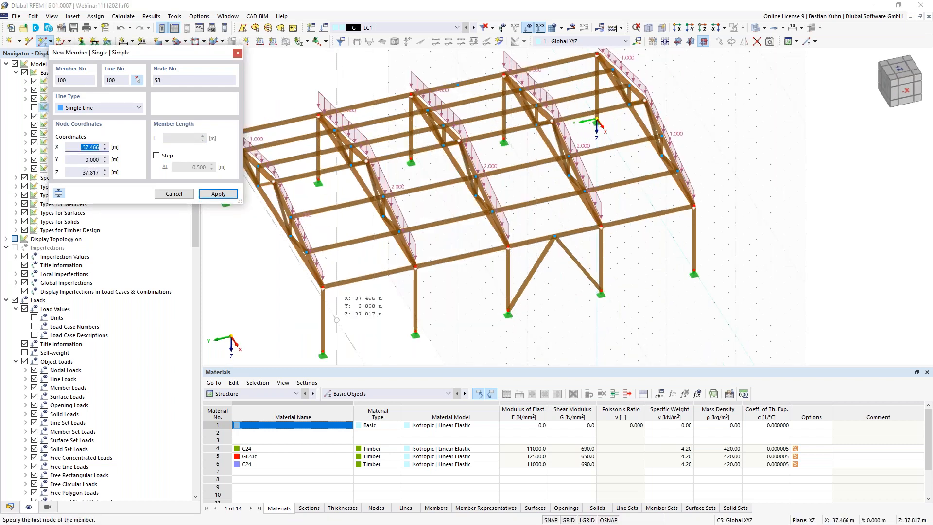
{"action": "left_click", "coordinate": [527, 235]}
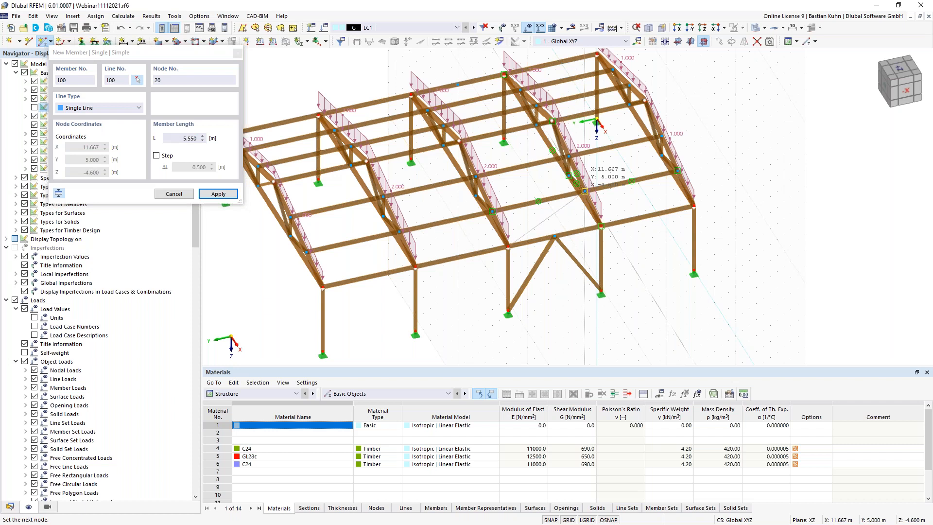
{"action": "left_click", "coordinate": [584, 191]}
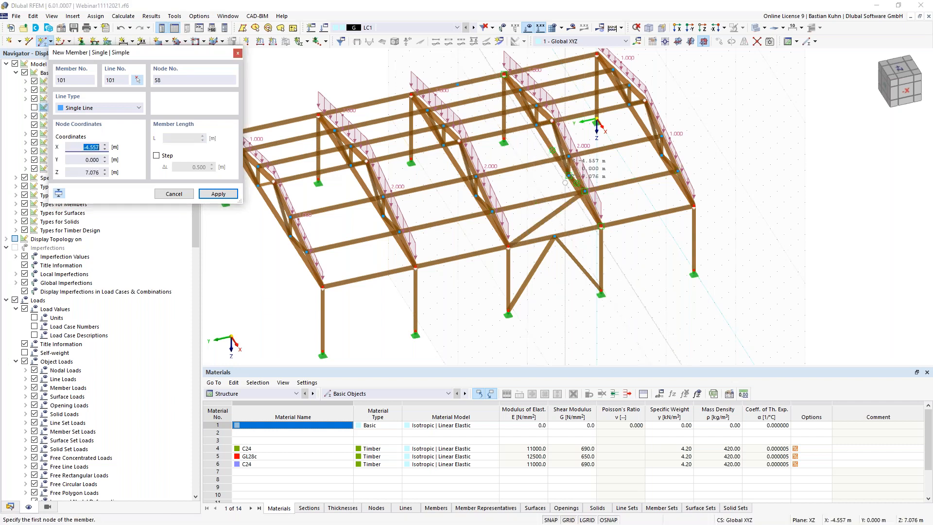
{"action": "left_click", "coordinate": [585, 190]}
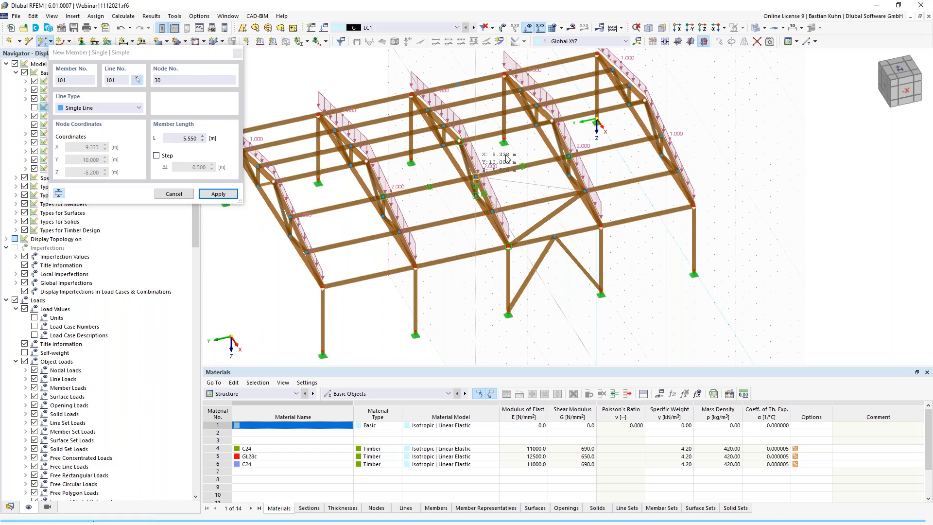
{"action": "left_click", "coordinate": [476, 176]}
{"action": "left_click", "coordinate": [485, 170]}
{"action": "left_click", "coordinate": [544, 123]}
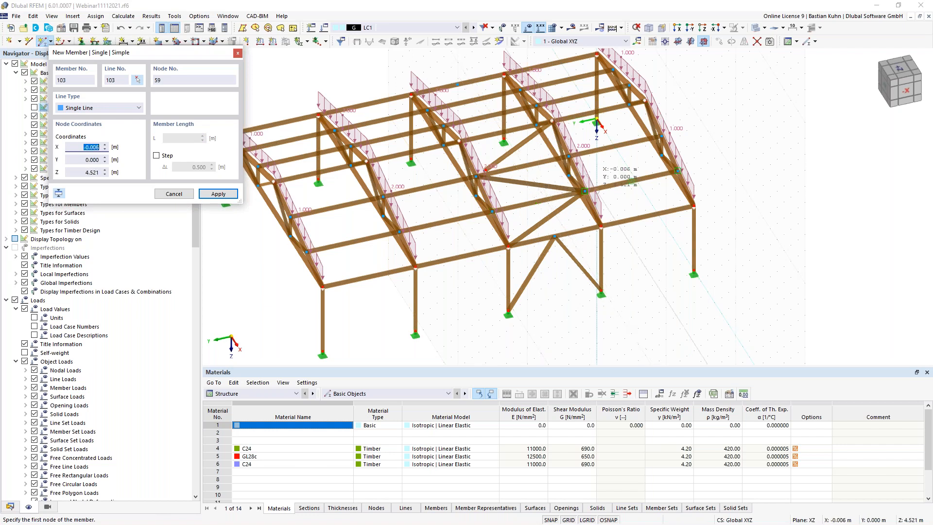
{"action": "key", "text": "Escape"}
- Turn on member representatives and pan the model into position
{"action": "scroll", "coordinate": [497, 179], "scroll_direction": "up", "scroll_amount": 5}
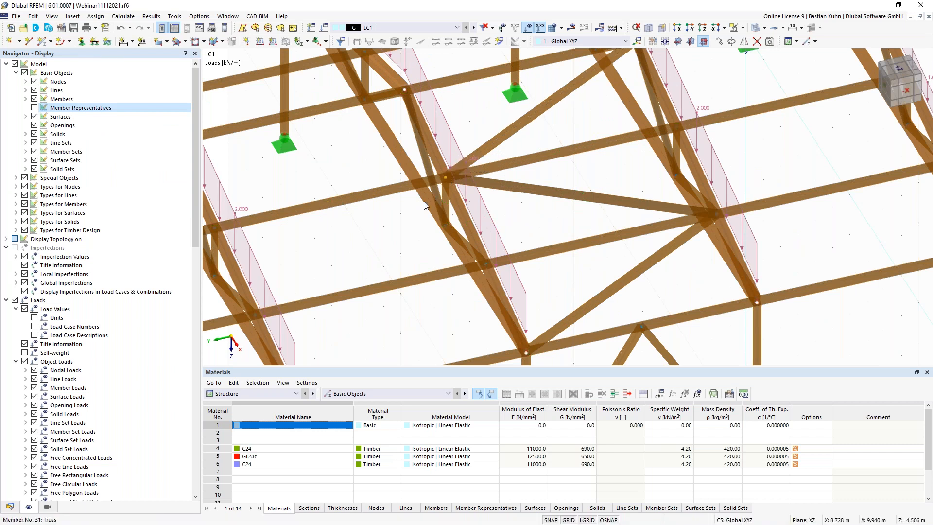
{"action": "scroll", "coordinate": [408, 218], "scroll_direction": "down", "scroll_amount": 5}
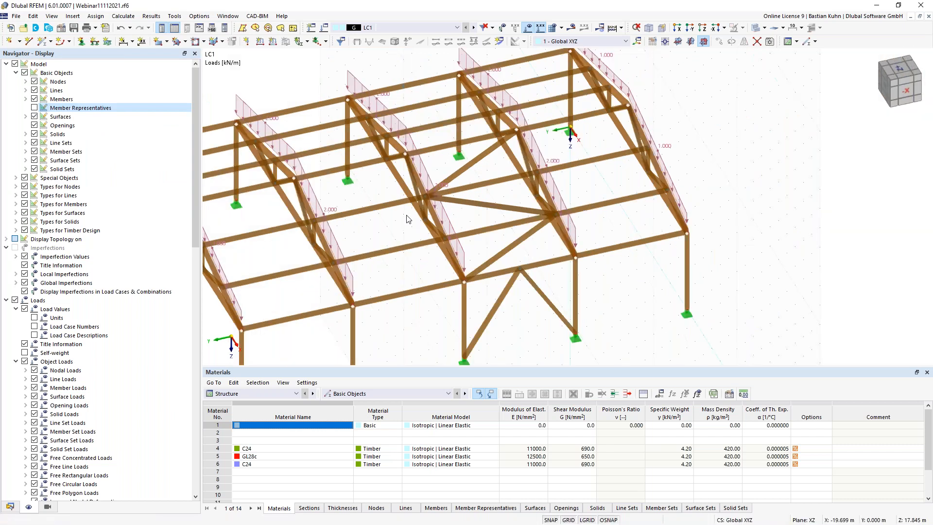
{"action": "scroll", "coordinate": [407, 218], "scroll_direction": "down", "scroll_amount": 3}
{"action": "left_click", "coordinate": [34, 108]}
{"action": "middle_click_drag", "start_coordinate": [409, 298], "coordinate": [463, 243]}
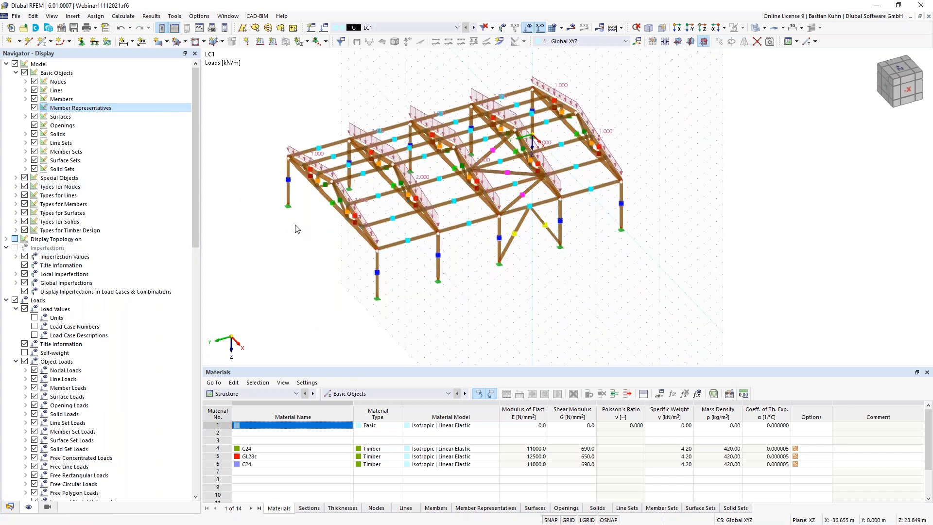
{"action": "middle_click_drag", "start_coordinate": [310, 230], "coordinate": [384, 209]}
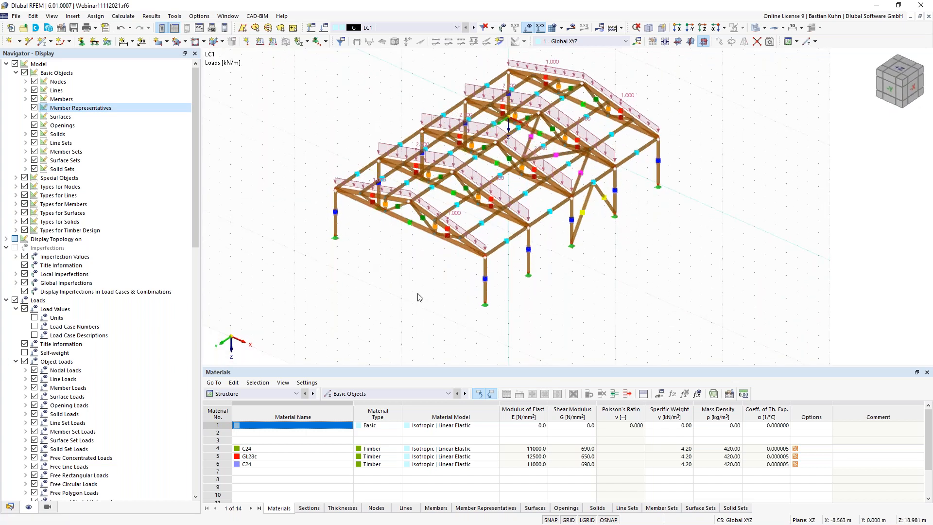
- Undo an accidental column move, then box-select and delete the end-frame members
{"action": "scroll", "coordinate": [418, 297], "scroll_direction": "up", "scroll_amount": 4}
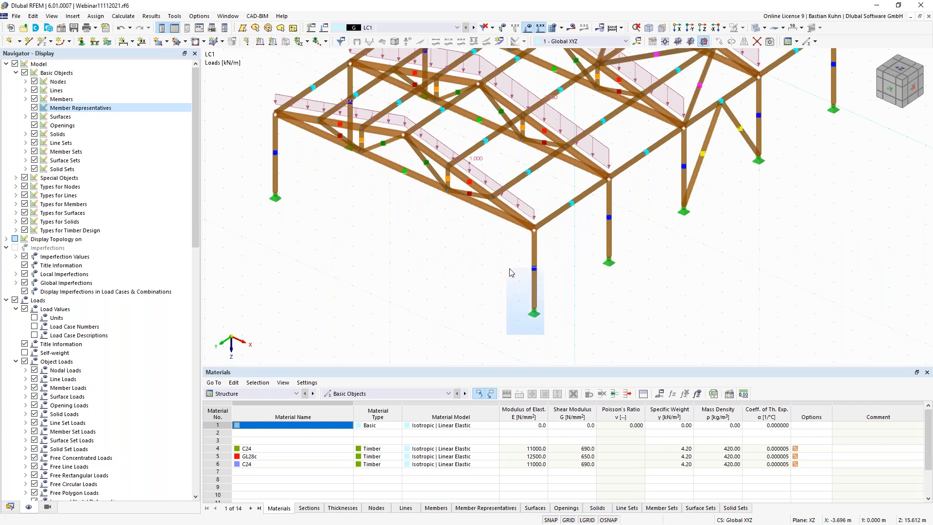
{"action": "left_click_drag", "start_coordinate": [530, 266], "coordinate": [448, 275]}
{"action": "key", "text": "Escape"}
{"action": "left_click", "coordinate": [466, 287]}
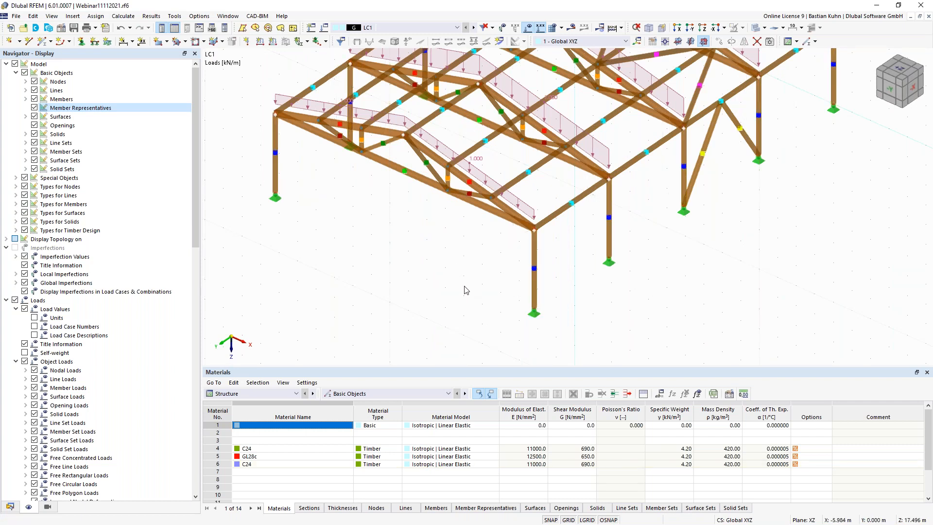
{"action": "middle_click_drag", "start_coordinate": [461, 287], "coordinate": [441, 267], "text": "ctrl"}
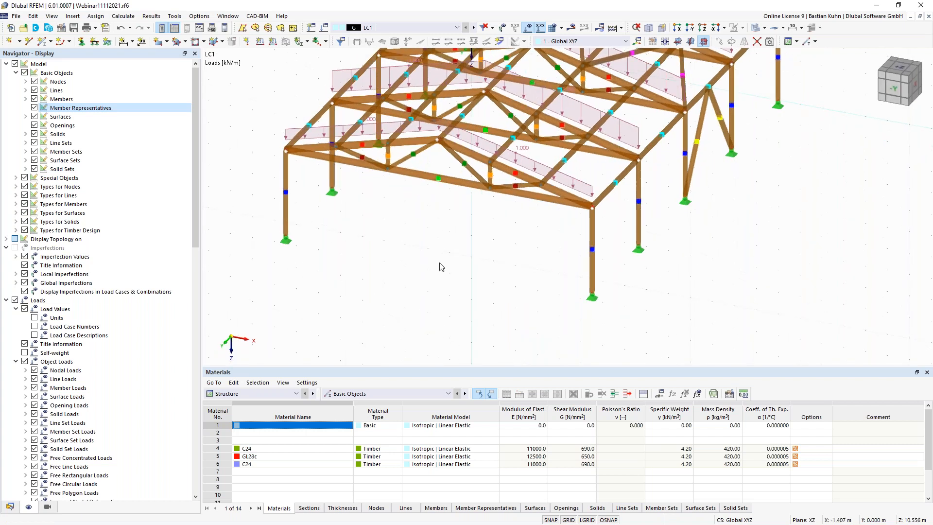
{"action": "scroll", "coordinate": [467, 231], "scroll_direction": "up", "scroll_amount": 4}
{"action": "left_click_drag", "start_coordinate": [530, 200], "coordinate": [471, 155]}
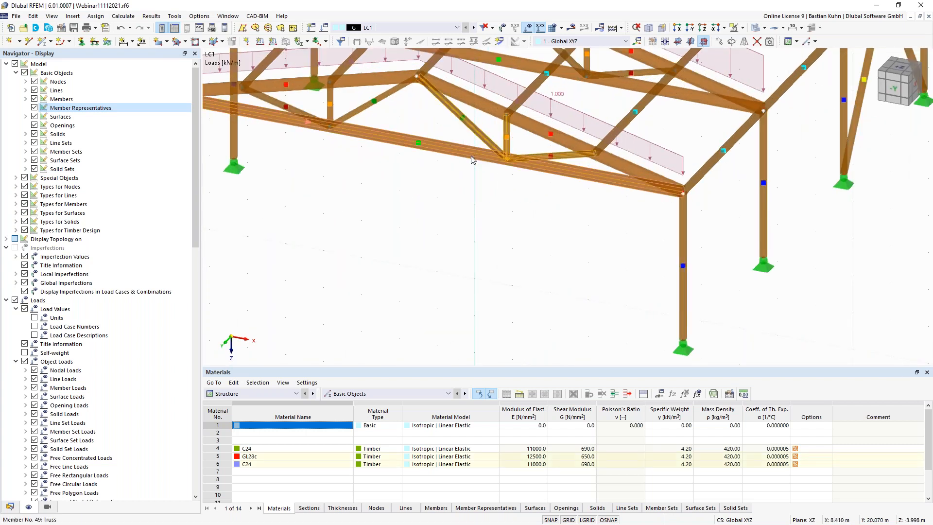
{"action": "key", "text": "Delete"}
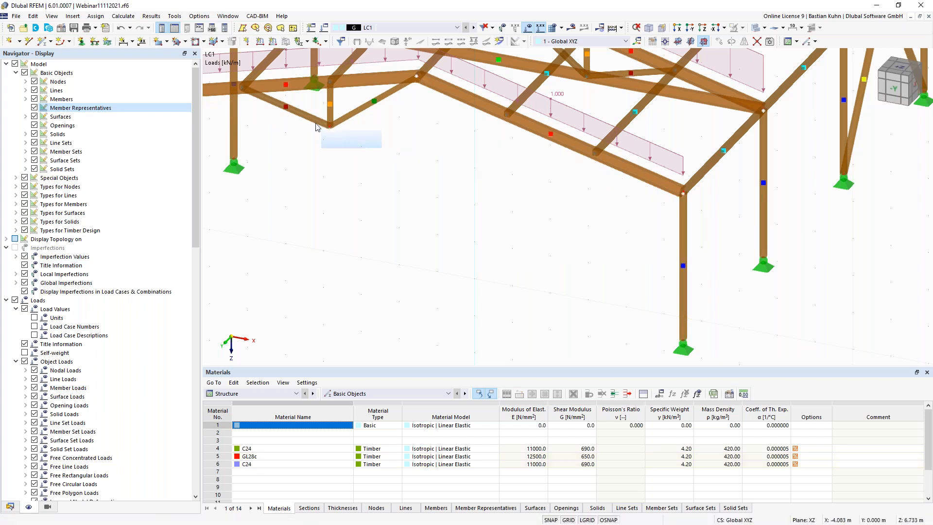
- Hide member representatives and window-select the front column with its support
{"action": "scroll", "coordinate": [341, 152], "scroll_direction": "down", "scroll_amount": 3}
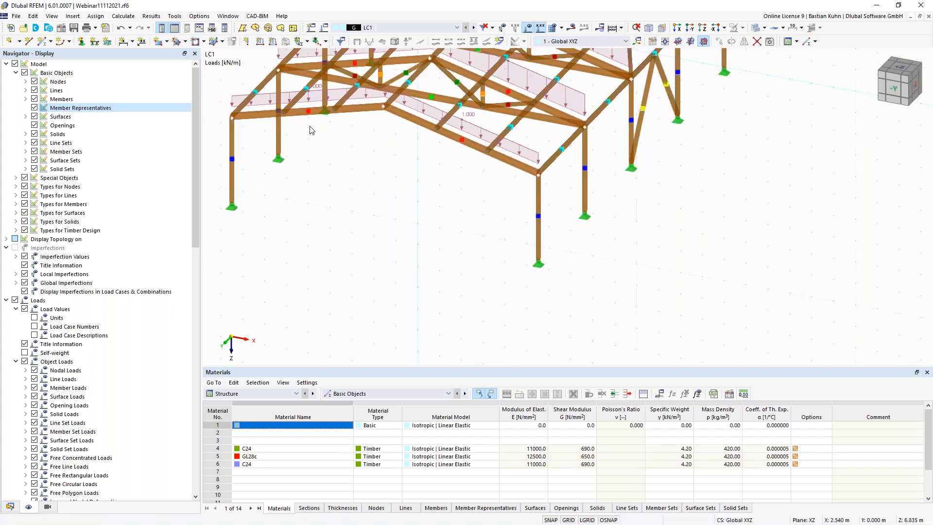
{"action": "left_click_drag", "start_coordinate": [517, 251], "coordinate": [503, 218]}
{"action": "left_click", "coordinate": [517, 275]}
{"action": "left_click", "coordinate": [34, 108]}
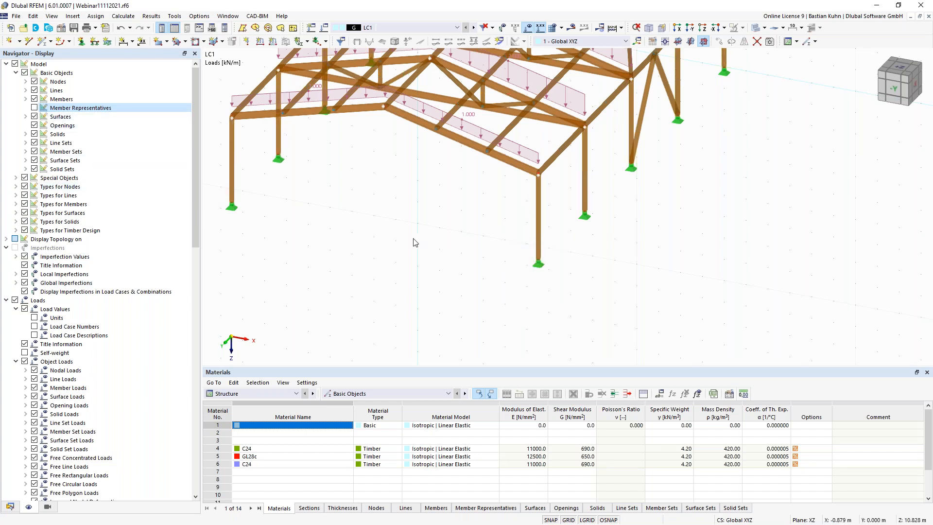
{"action": "left_click_drag", "start_coordinate": [551, 291], "coordinate": [437, 133]}
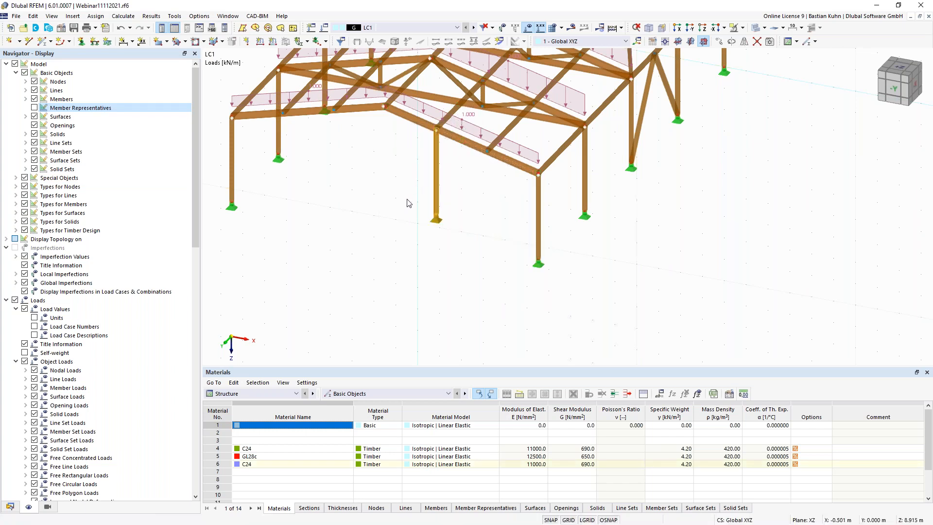
- Set node 58's Z coordinate to 0 to bring the column base to ground
{"action": "double_click", "coordinate": [436, 219]}
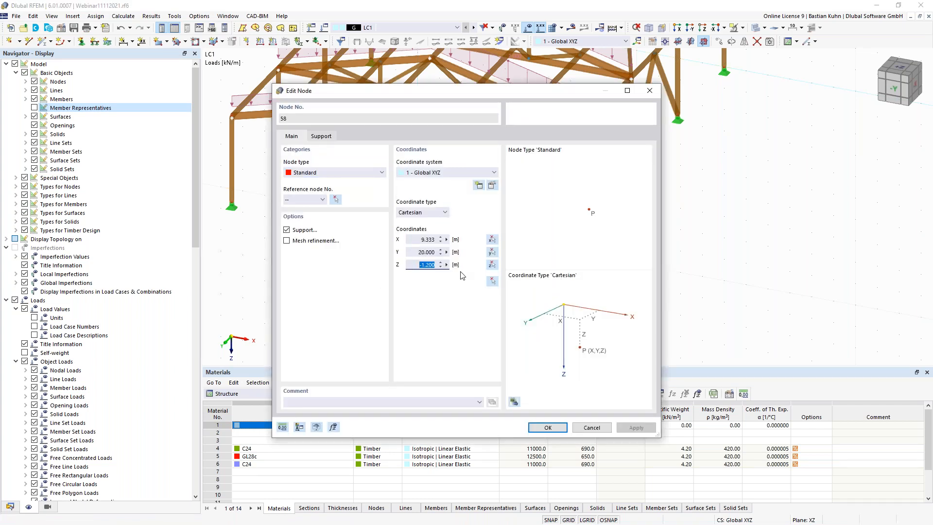
{"action": "type", "text": "0"}
{"action": "key", "text": "Return"}
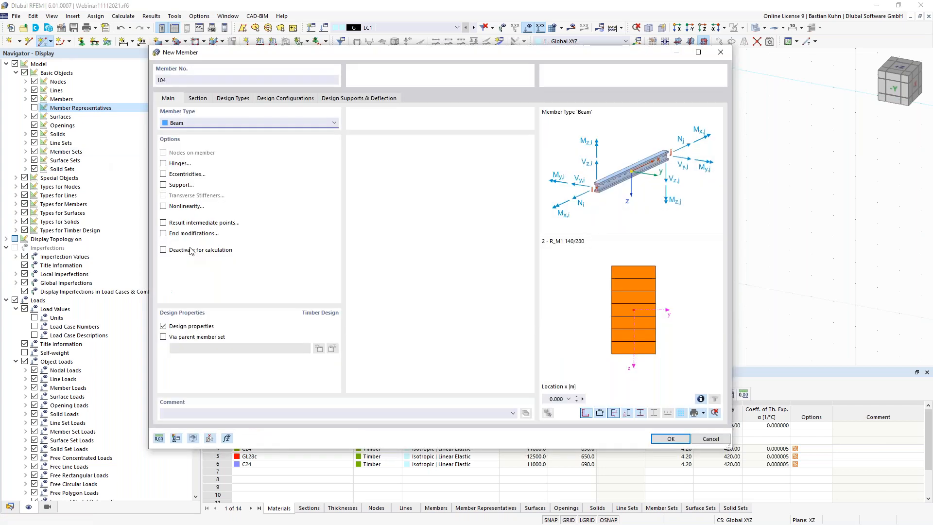
- Define the new member as a Truss with section 4 - R_M1 140/140 C24
{"action": "left_click", "coordinate": [203, 122]}
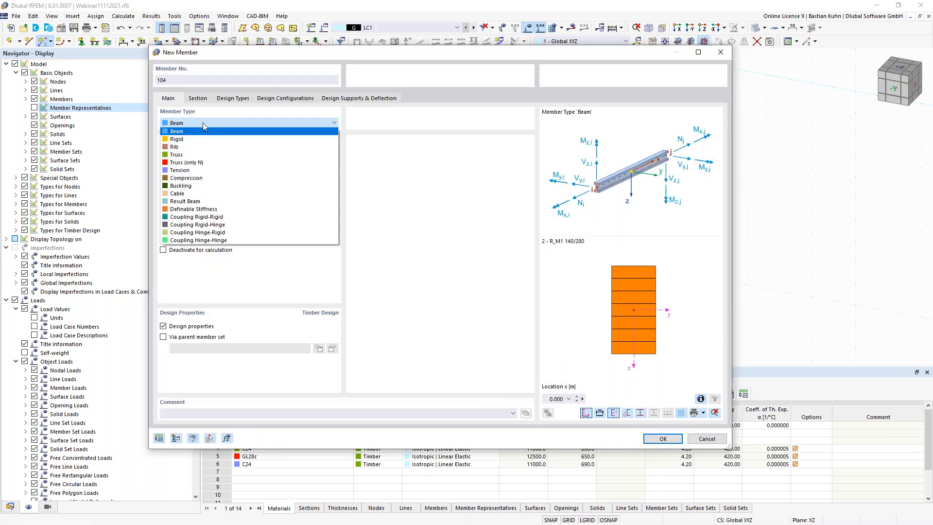
{"action": "left_click", "coordinate": [204, 154]}
{"action": "left_click", "coordinate": [198, 98]}
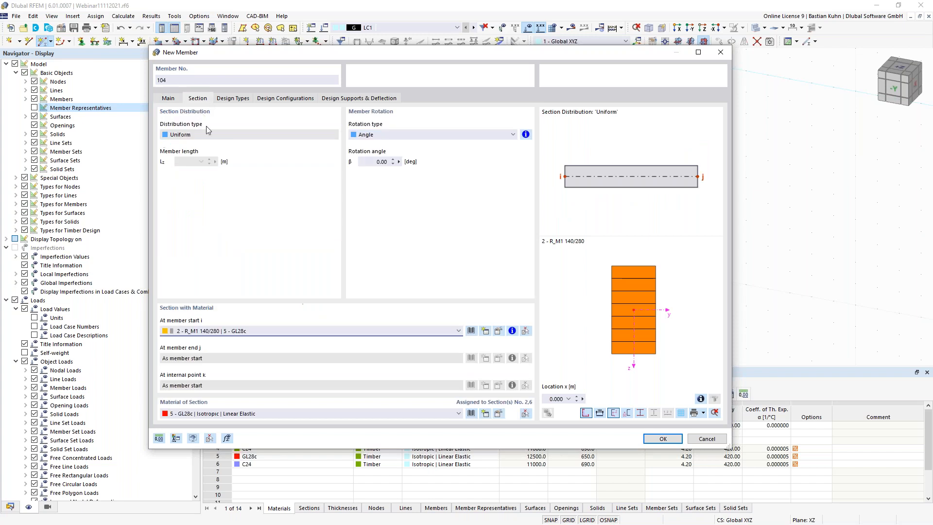
{"action": "left_click", "coordinate": [260, 333]}
{"action": "left_click", "coordinate": [271, 365]}
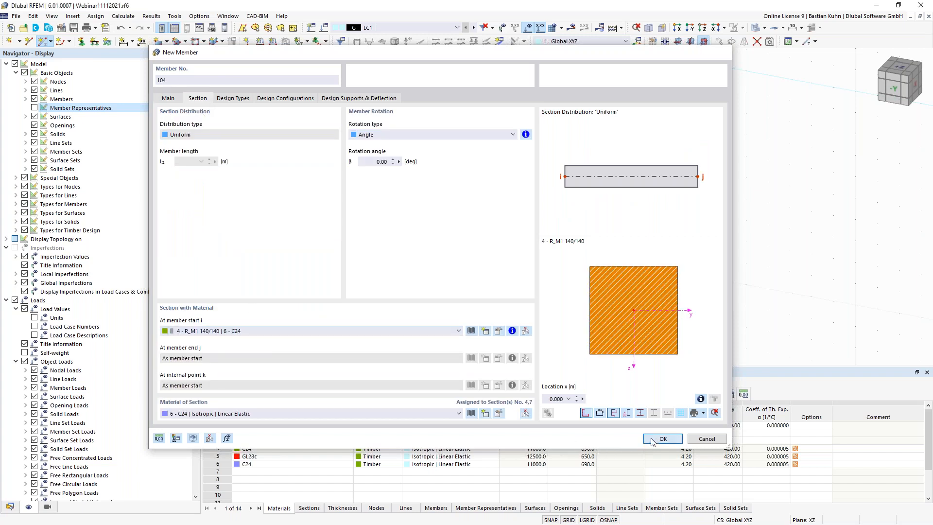
{"action": "left_click", "coordinate": [655, 442]}
- Draw braces from the column base to node 52 and from node 54 to node 42
{"action": "left_click", "coordinate": [538, 257]}
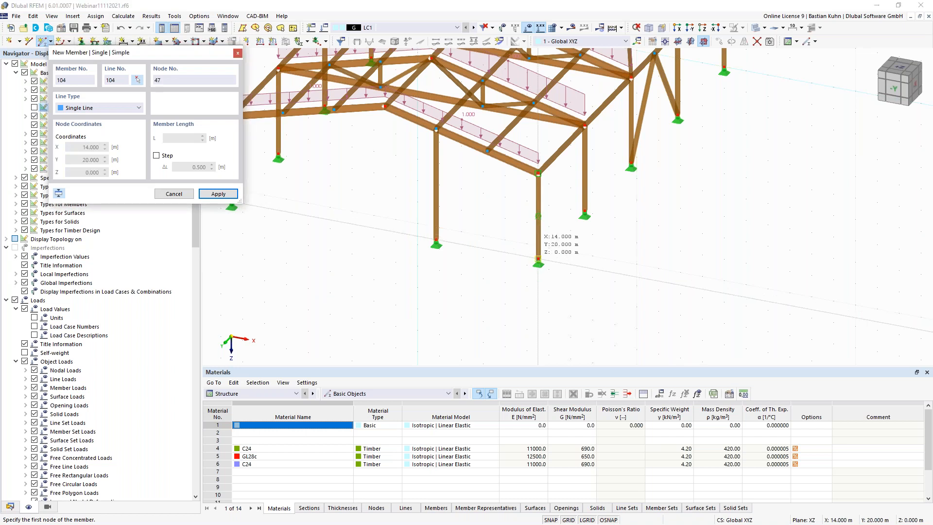
{"action": "left_click", "coordinate": [436, 129]}
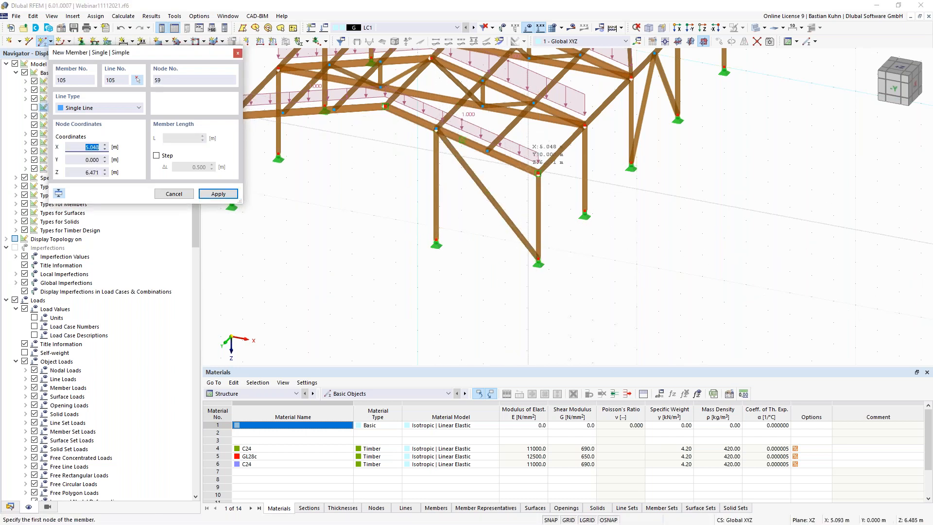
{"action": "left_click", "coordinate": [534, 121]}
{"action": "left_click", "coordinate": [533, 103]}
- Add a brace from node 37 to node 31, then select the column and adjoining diagonal
{"action": "middle_click_drag", "start_coordinate": [618, 216], "coordinate": [578, 249], "text": "ctrl"}
{"action": "left_click", "coordinate": [538, 246]}
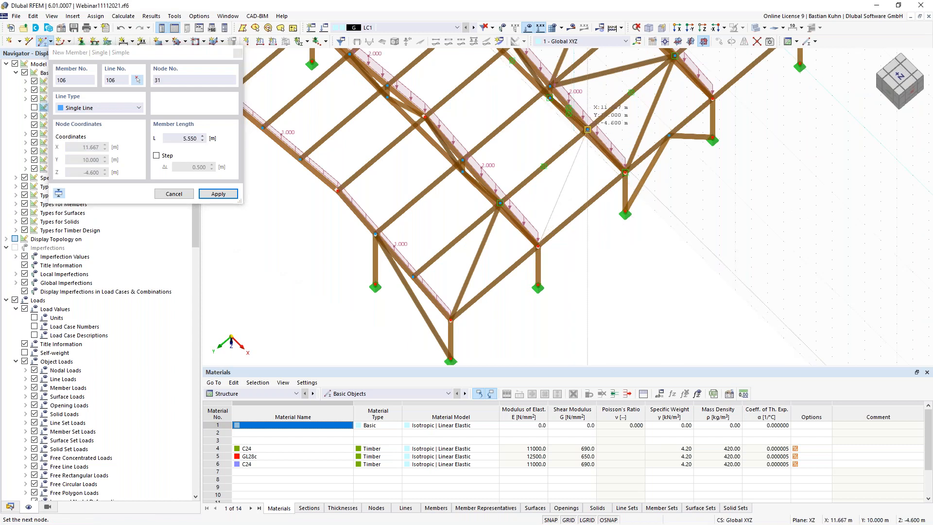
{"action": "left_click", "coordinate": [587, 130]}
{"action": "middle_click_drag", "start_coordinate": [710, 225], "coordinate": [750, 215]}
{"action": "left_click", "coordinate": [664, 162]}
{"action": "scroll", "coordinate": [688, 93], "scroll_direction": "down", "scroll_amount": 1}
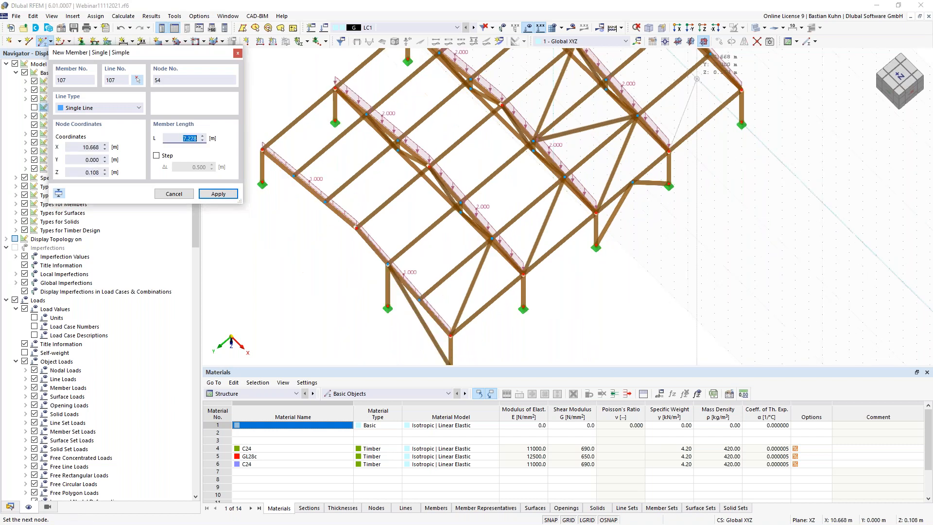
{"action": "key", "text": "Escape"}
{"action": "key", "text": "Escape"}
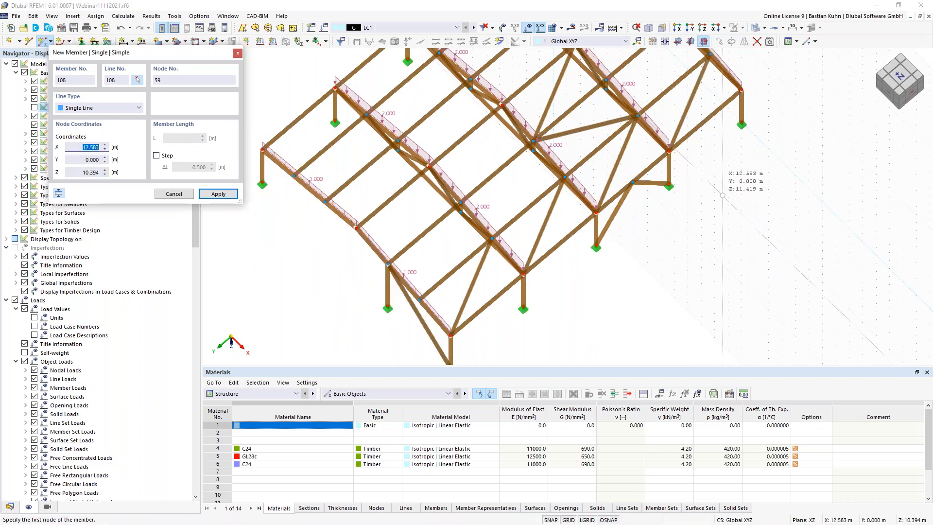
{"action": "scroll", "coordinate": [533, 320], "scroll_direction": "down", "scroll_amount": 2}
{"action": "middle_click_drag", "start_coordinate": [529, 290], "coordinate": [473, 332], "text": "ctrl"}
{"action": "left_click", "coordinate": [445, 300]}
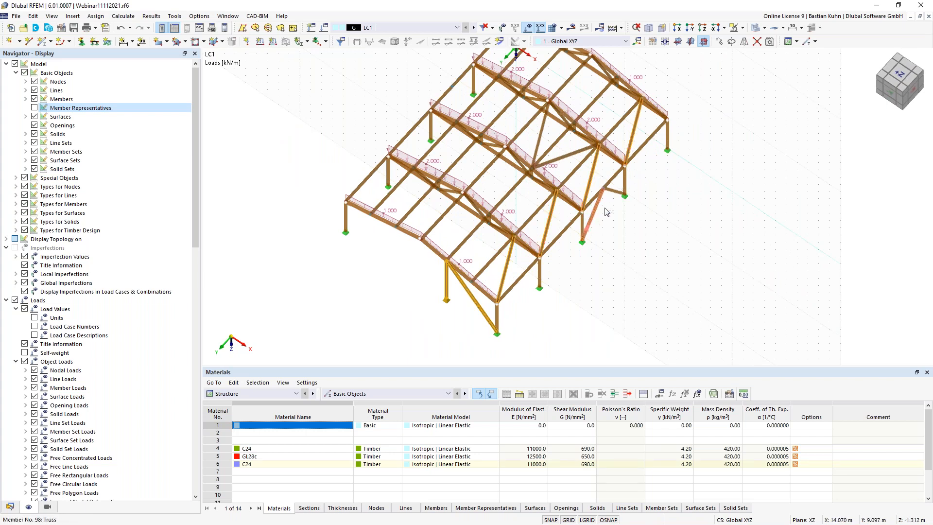
- Mirror a copy of the selected column and braces about the YZ plane through point 7/10/-5.8
{"action": "right_click", "coordinate": [542, 141]}
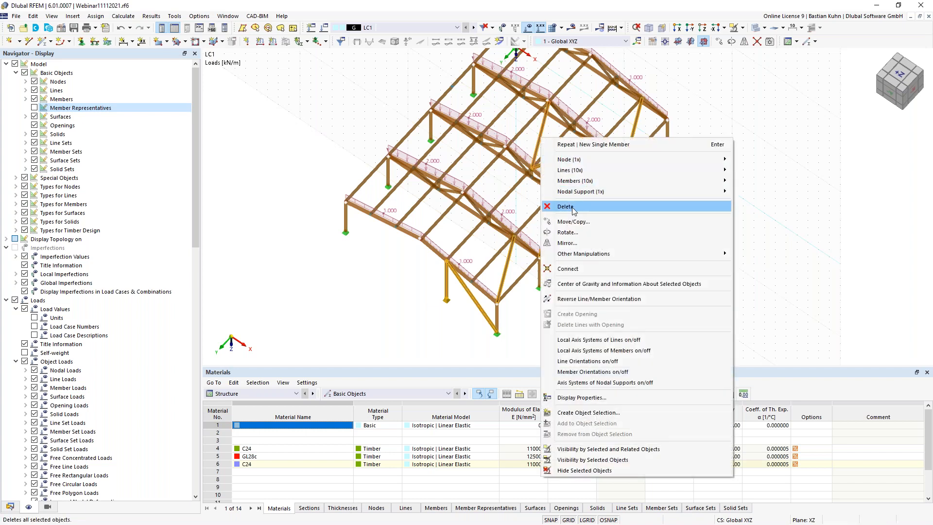
{"action": "left_click", "coordinate": [568, 242]}
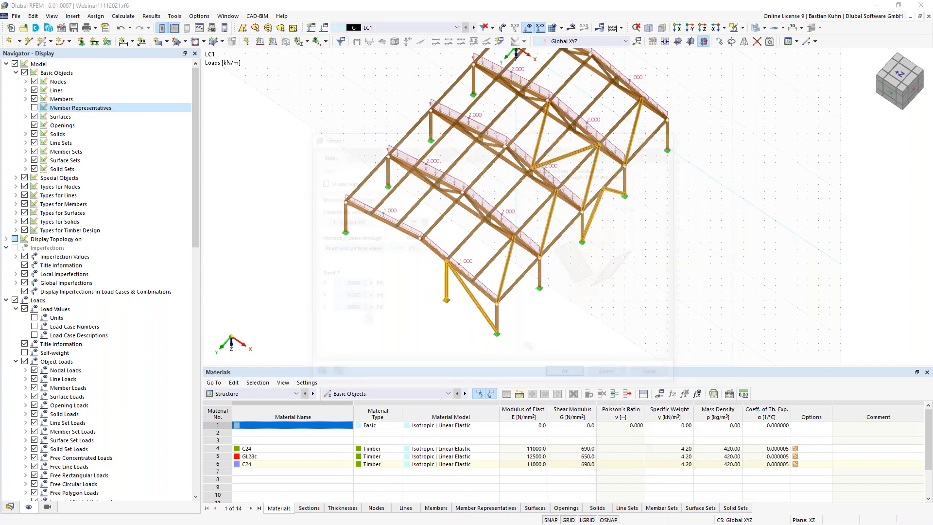
{"action": "left_click", "coordinate": [321, 180]}
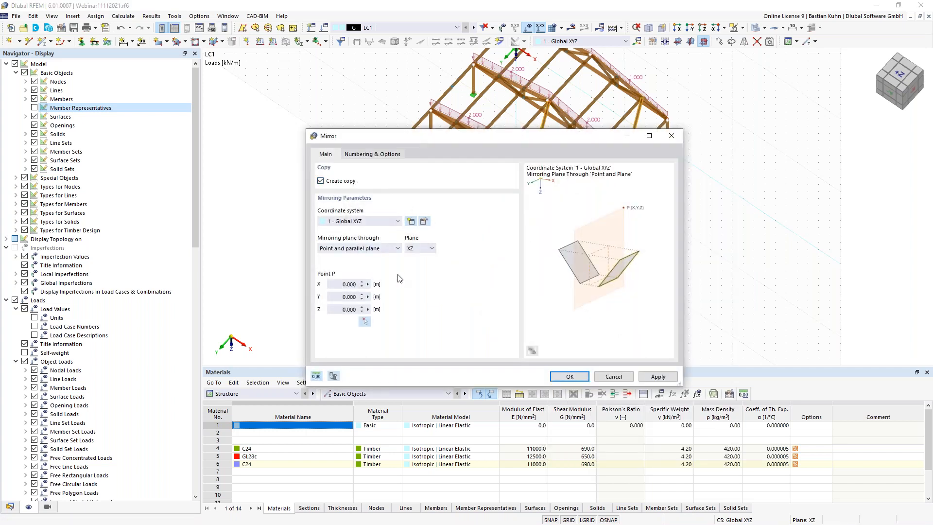
{"action": "left_click", "coordinate": [422, 250]}
{"action": "left_click", "coordinate": [423, 264]}
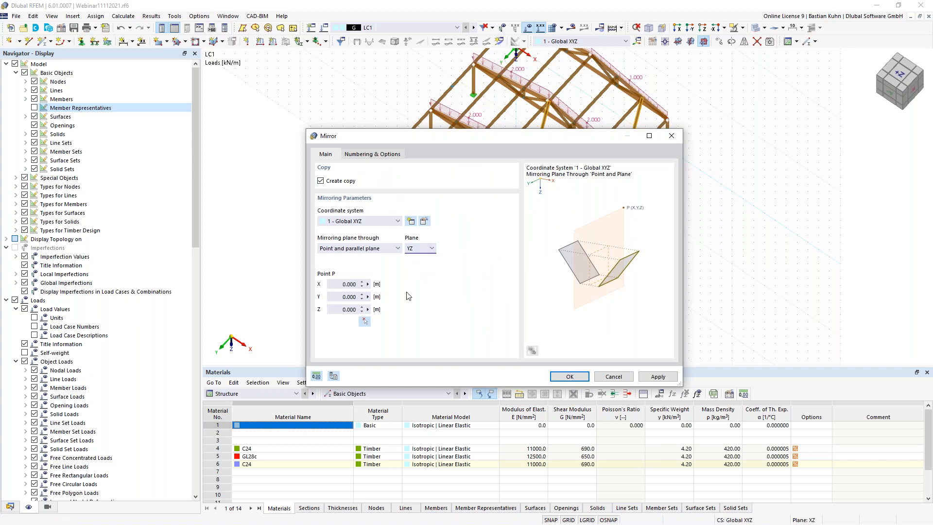
{"action": "left_click", "coordinate": [364, 322]}
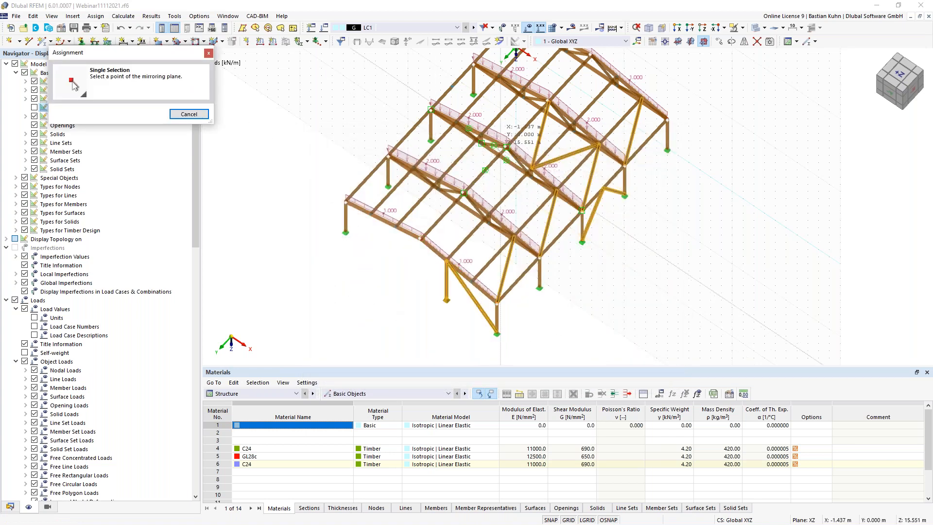
{"action": "left_click", "coordinate": [505, 146]}
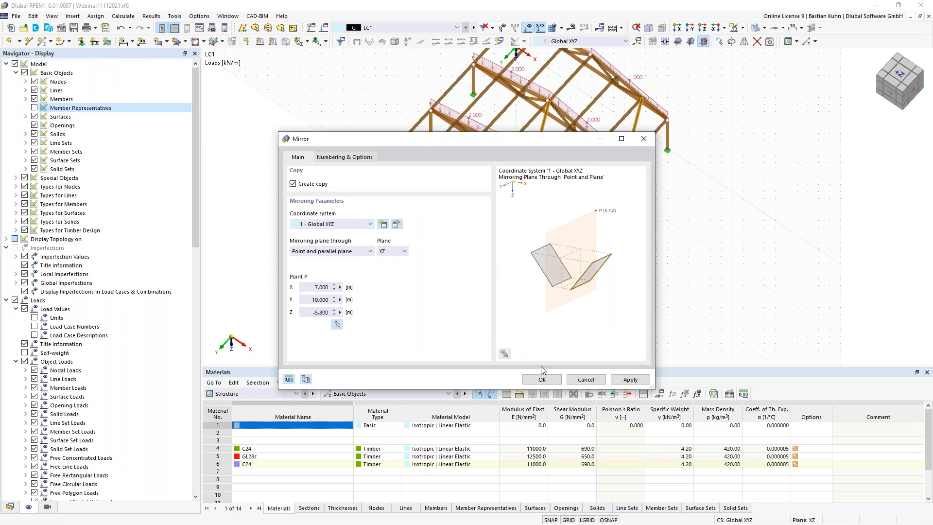
{"action": "key", "text": "Return"}
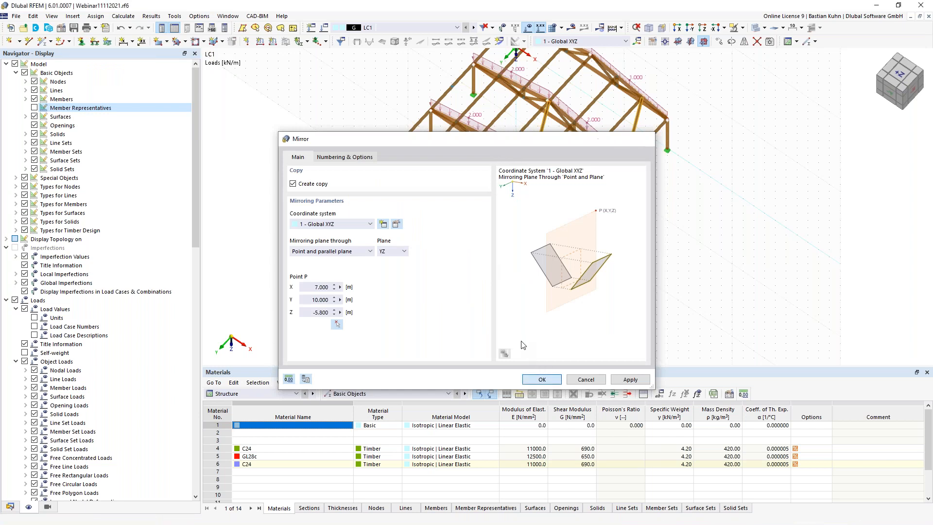
{"action": "scroll", "coordinate": [571, 330], "scroll_direction": "down", "scroll_amount": 3}
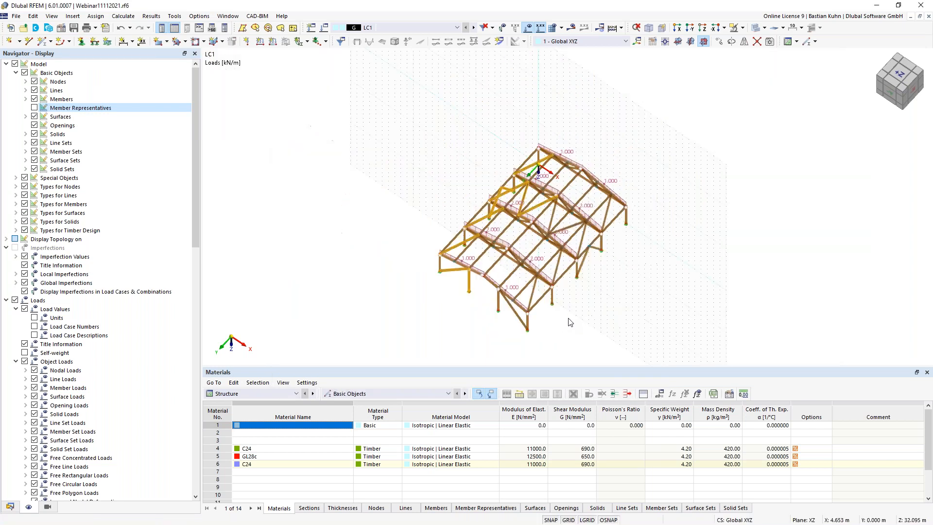
{"action": "middle_click_drag", "start_coordinate": [566, 318], "coordinate": [534, 276], "text": "ctrl"}
- Save the timber hall model as Webinar11112021.rf6, then run the LC1 static calculation to view results
{"action": "left_click", "coordinate": [74, 29]}
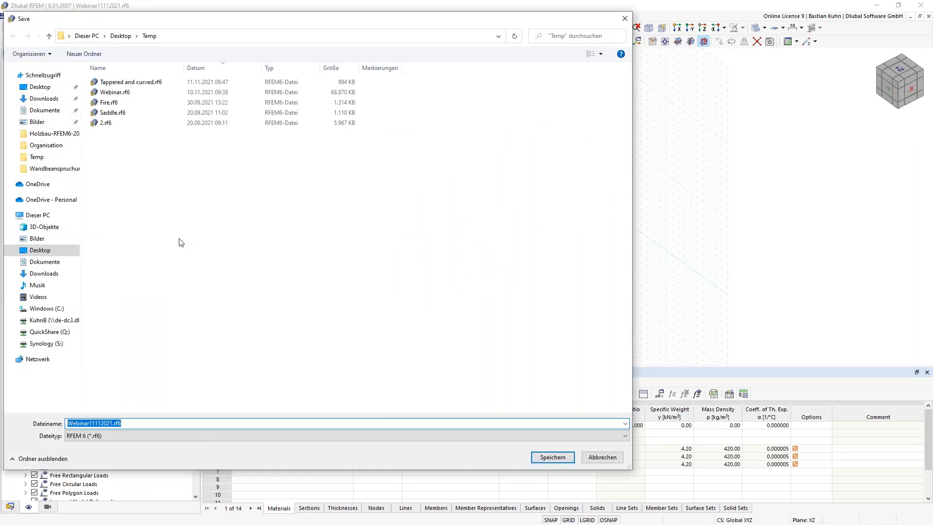
{"action": "left_click", "coordinate": [542, 457]}
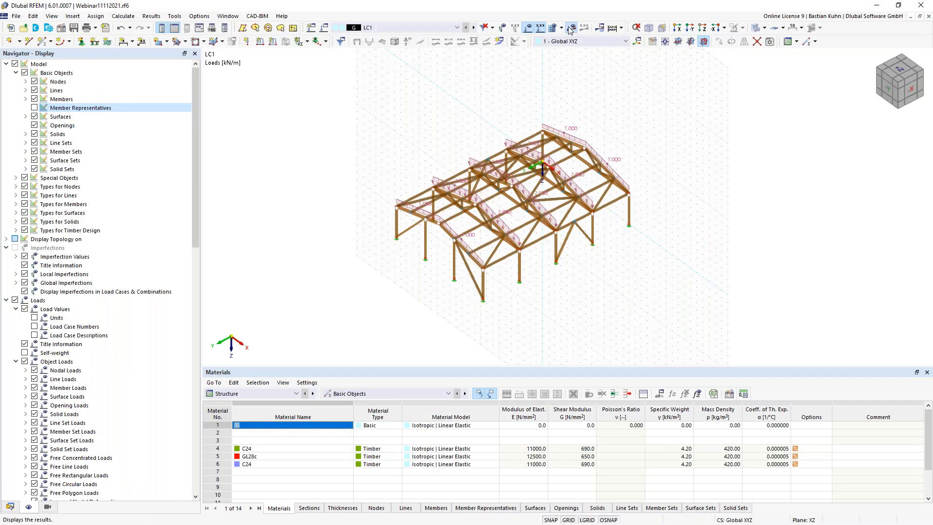
{"action": "left_click", "coordinate": [571, 30]}
{"action": "left_click", "coordinate": [505, 308]}
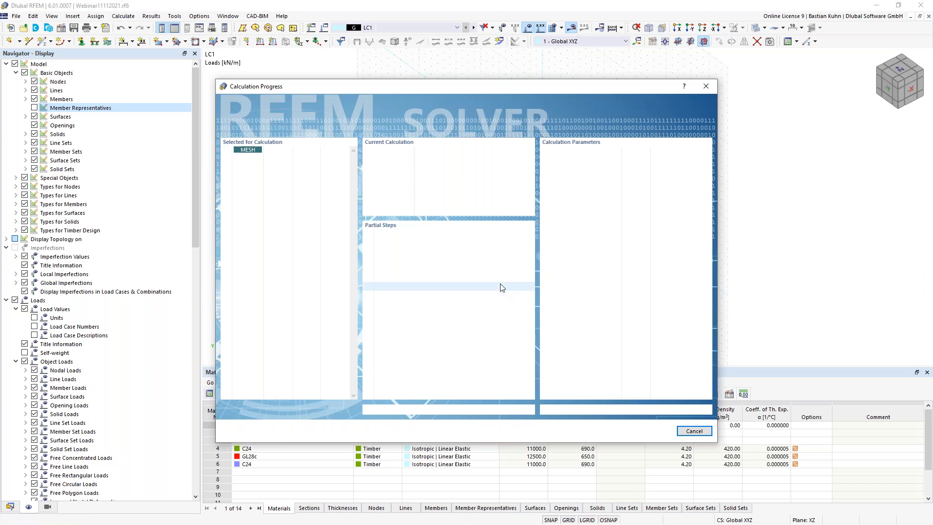
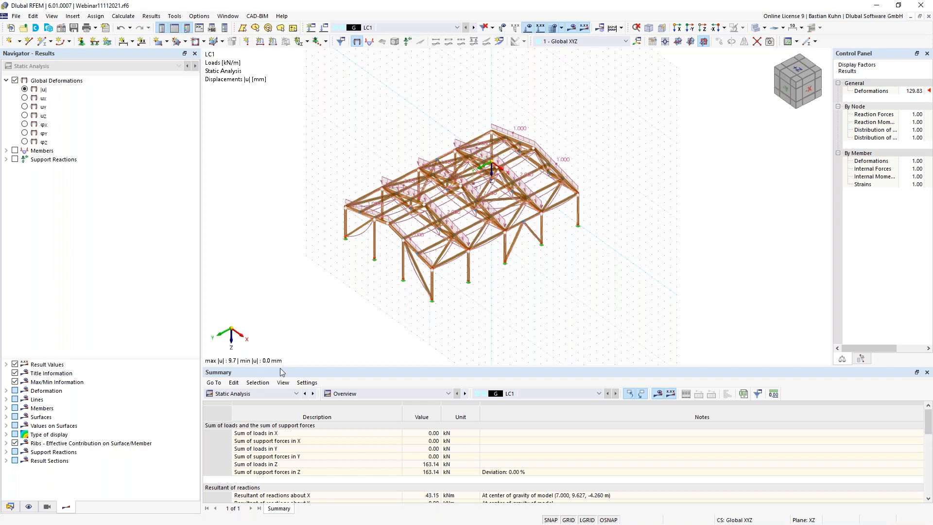
- Set up a new rectangular surface with the Load Transfer stiffness type
{"action": "mouse_move", "coordinate": [361, 307]}
{"action": "middle_mouse_down"}
{"action": "mouse_move", "coordinate": [352, 321]}
{"action": "mouse_move", "coordinate": [369, 314]}
{"action": "middle_mouse_up"}
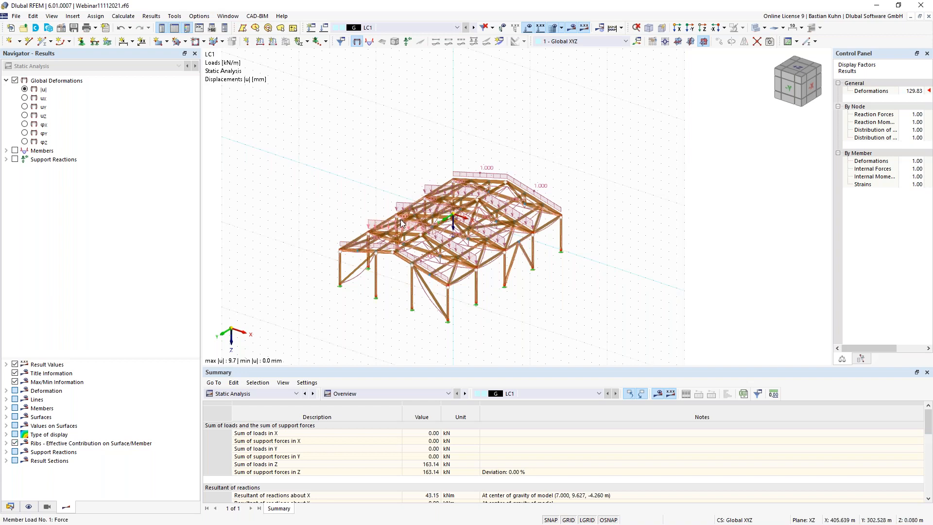
{"action": "left_click", "coordinate": [159, 41]}
{"action": "left_click", "coordinate": [306, 133]}
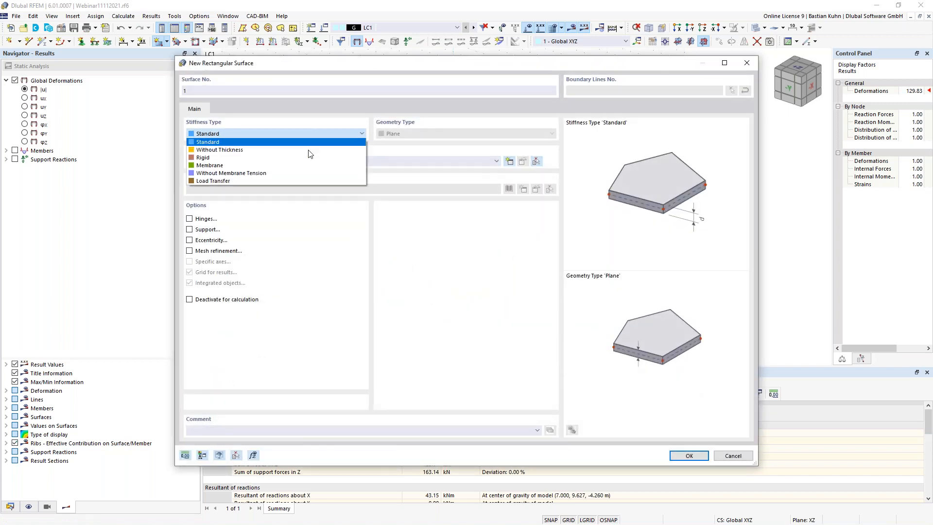
{"action": "left_click", "coordinate": [311, 179]}
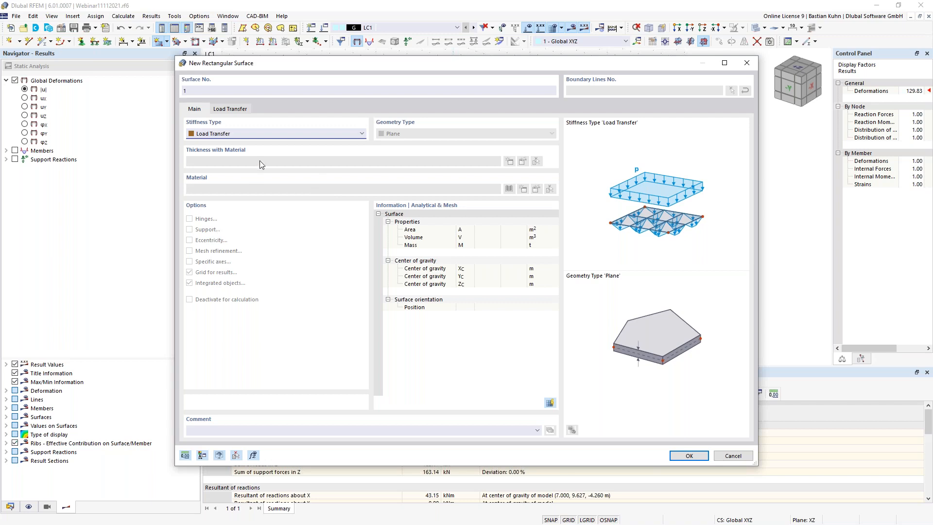
{"action": "left_click", "coordinate": [230, 109]}
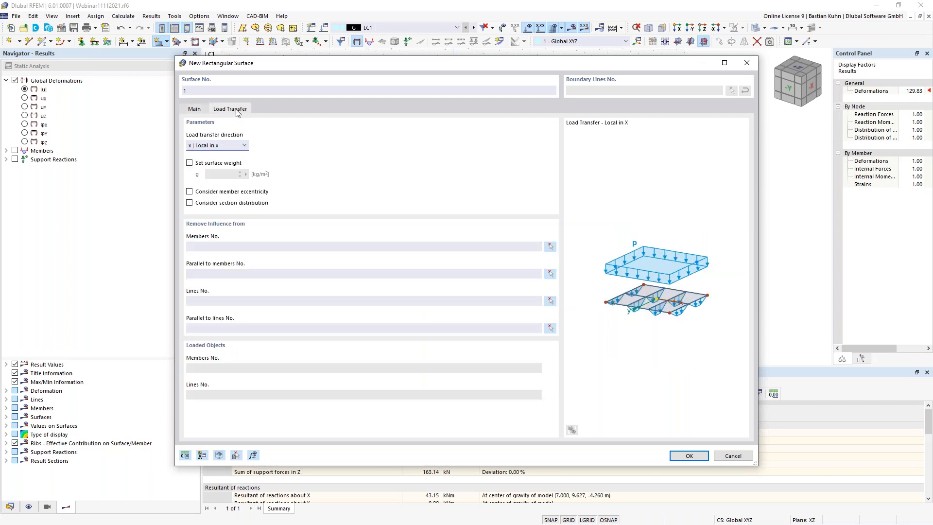
{"action": "left_click", "coordinate": [194, 109]}
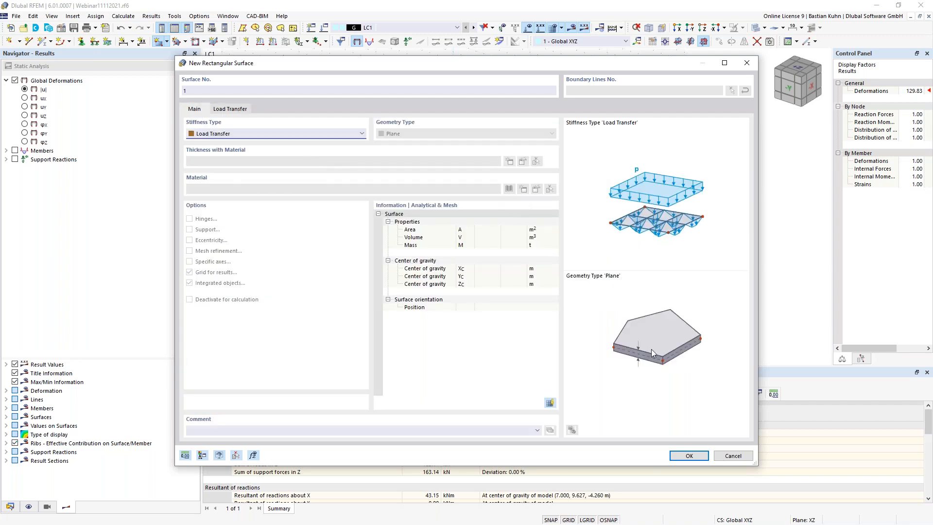
{"action": "left_click", "coordinate": [688, 455]}
- Draw load-transfer surfaces over both roof halves from corner nodes, accepting deletion of results
{"action": "middle_click_drag", "start_coordinate": [381, 115], "coordinate": [379, 144], "text": "ctrl"}
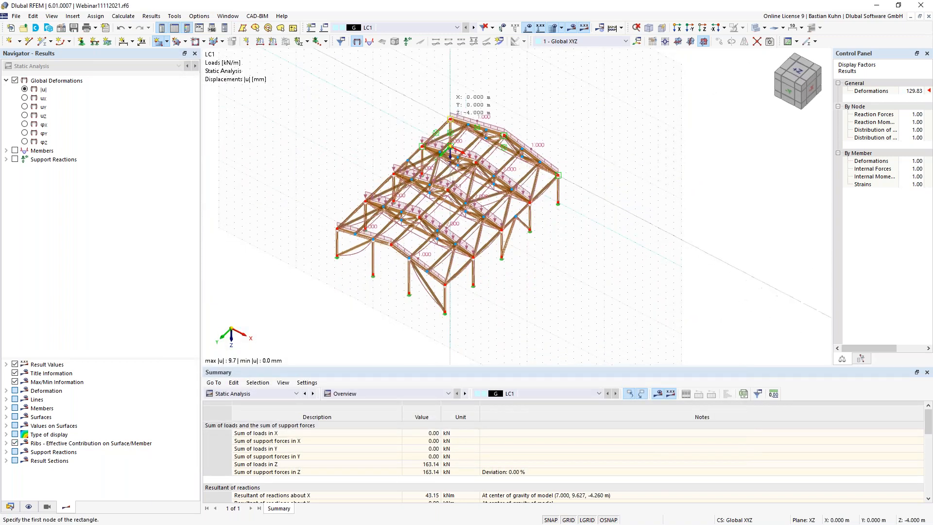
{"action": "left_click", "coordinate": [444, 127]}
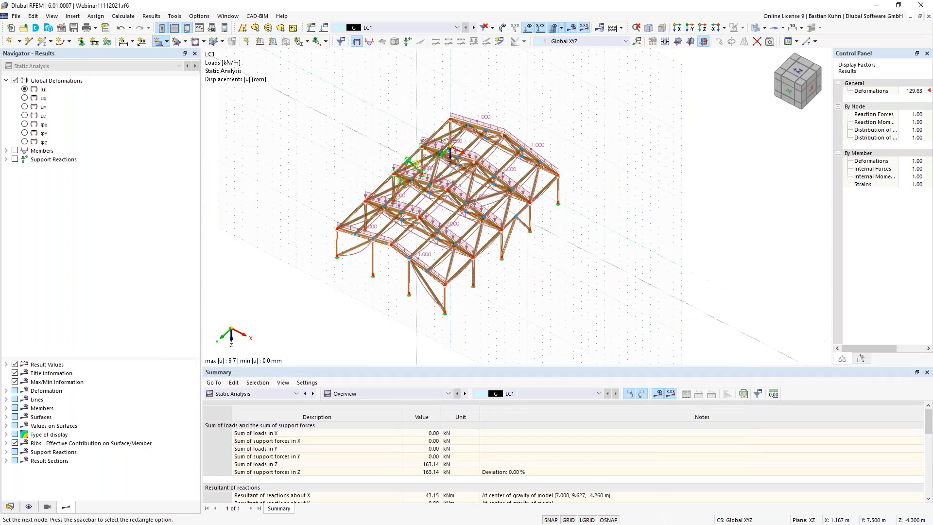
{"action": "left_click", "coordinate": [405, 231]}
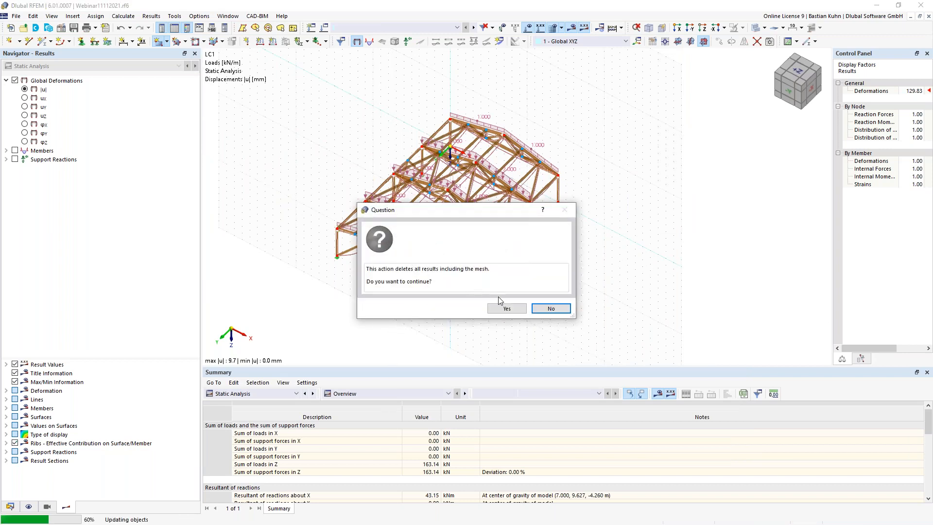
{"action": "left_click", "coordinate": [505, 309]}
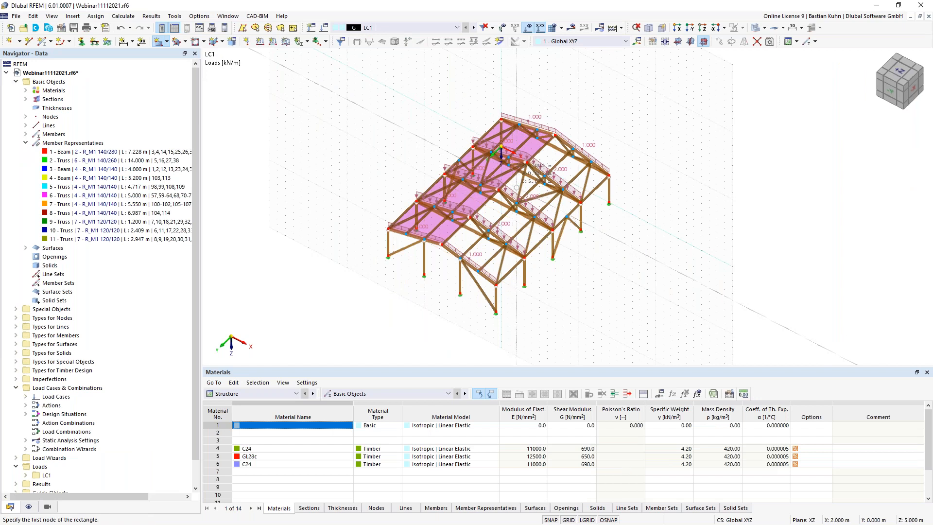
{"action": "scroll", "coordinate": [549, 161], "scroll_direction": "up", "scroll_amount": 1}
{"action": "scroll", "coordinate": [546, 163], "scroll_direction": "up", "scroll_amount": 1}
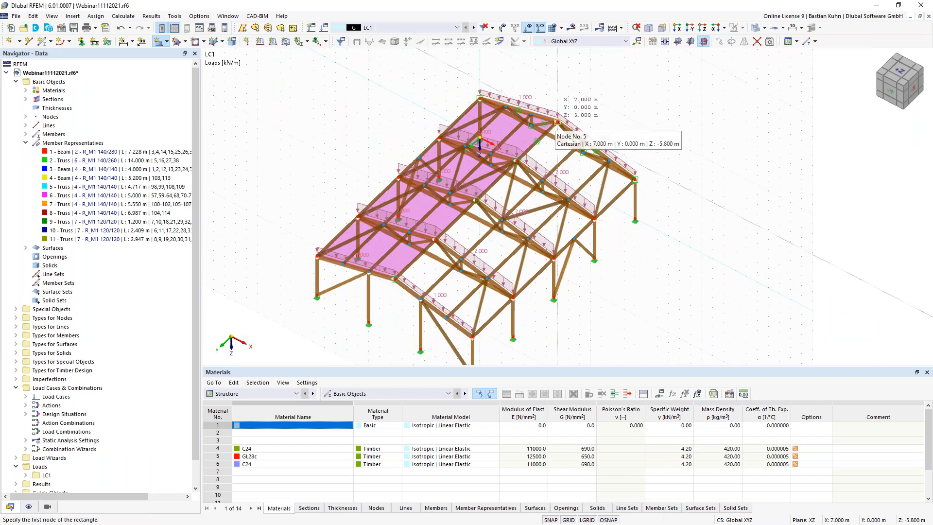
{"action": "left_click", "coordinate": [557, 121]}
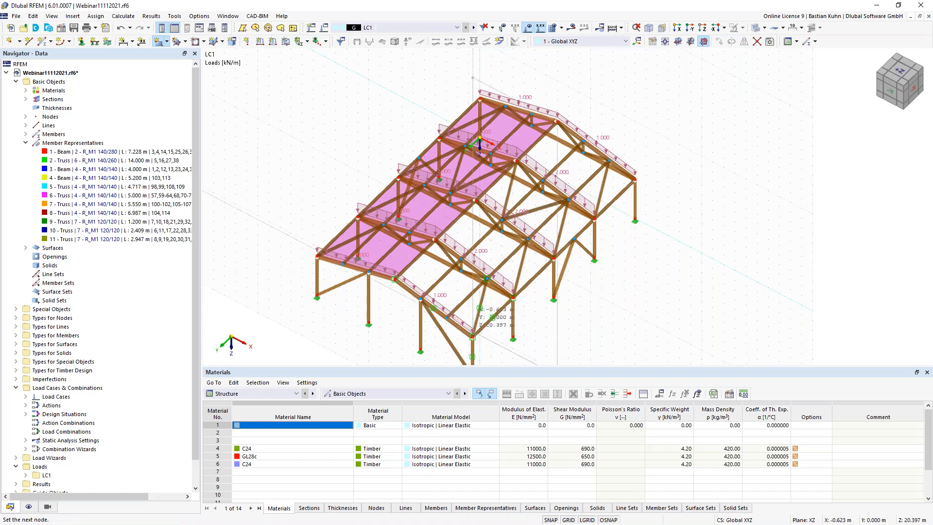
{"action": "scroll", "coordinate": [479, 308], "scroll_direction": "up", "scroll_amount": 4}
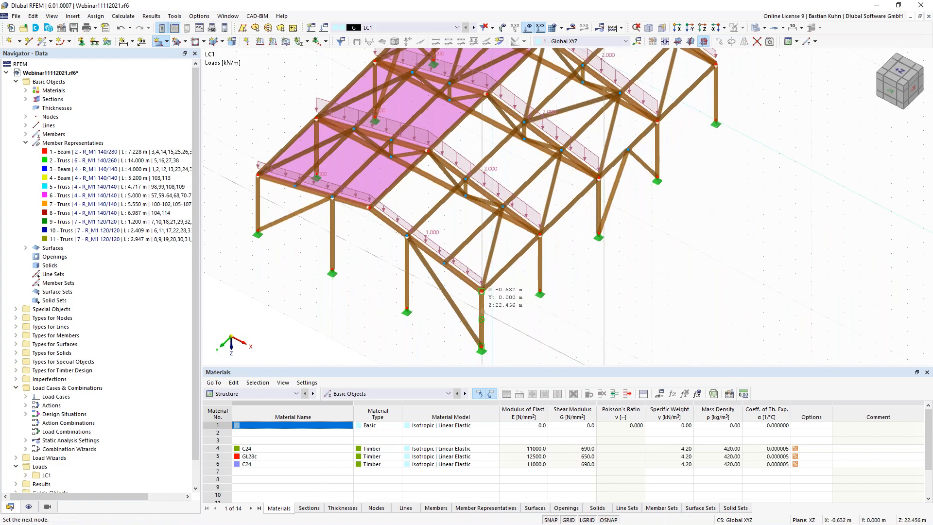
{"action": "left_click", "coordinate": [481, 291]}
{"action": "key", "text": "Escape"}
{"action": "scroll", "coordinate": [500, 313], "scroll_direction": "down", "scroll_amount": 4}
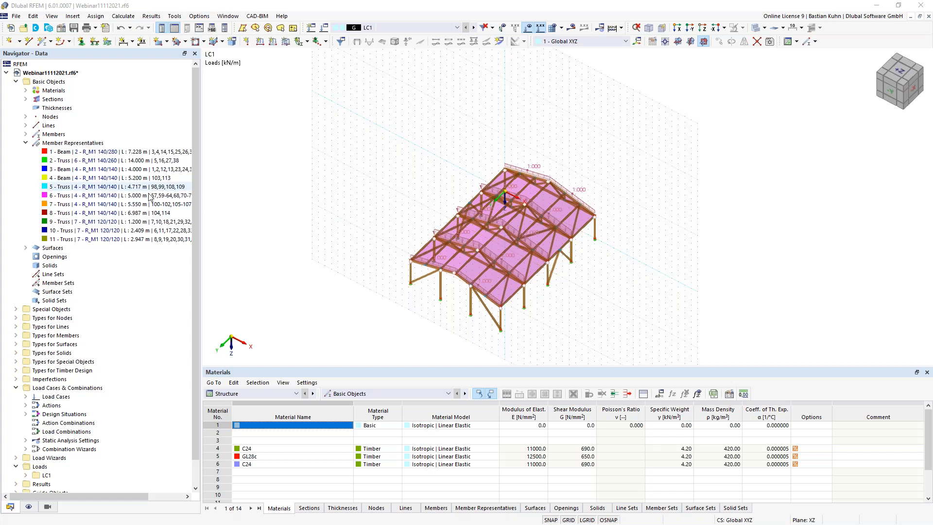
- Open roof surface 1's load transfer settings and start choosing the members to exclude
{"action": "scroll", "coordinate": [318, 222], "scroll_direction": "up", "scroll_amount": 3}
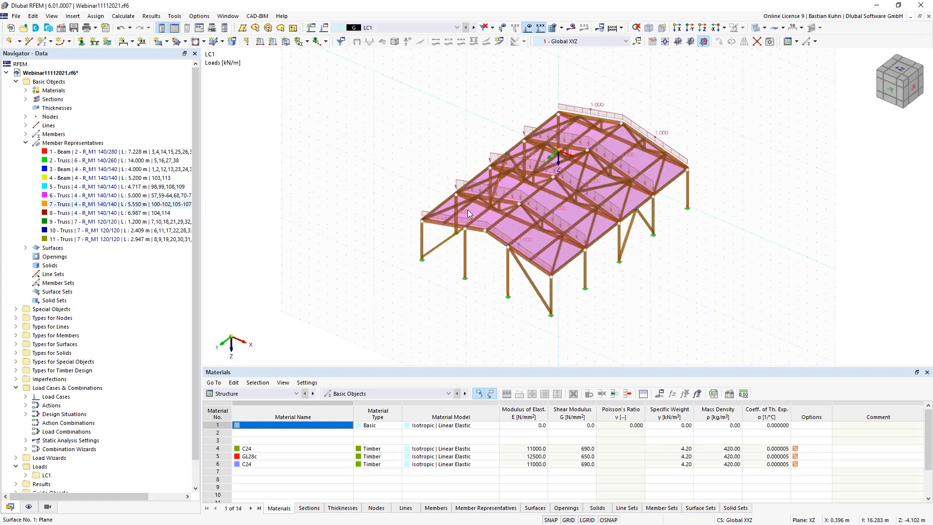
{"action": "scroll", "coordinate": [482, 214], "scroll_direction": "up", "scroll_amount": 2}
{"action": "double_click", "coordinate": [495, 213]}
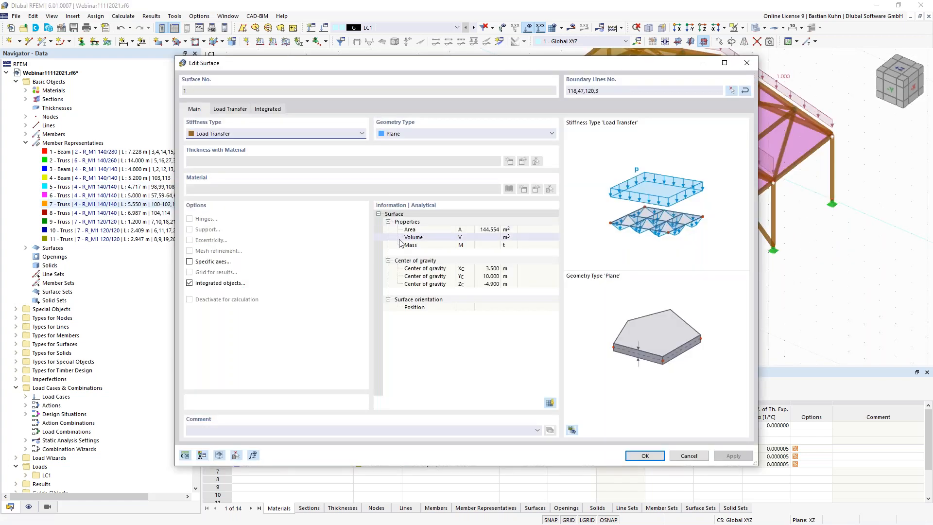
{"action": "left_click", "coordinate": [235, 109]}
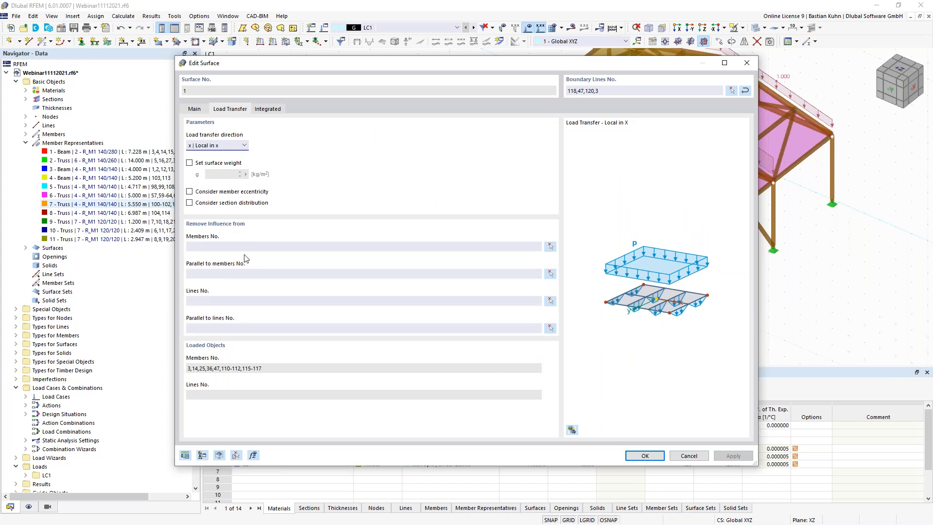
{"action": "left_click", "coordinate": [550, 274]}
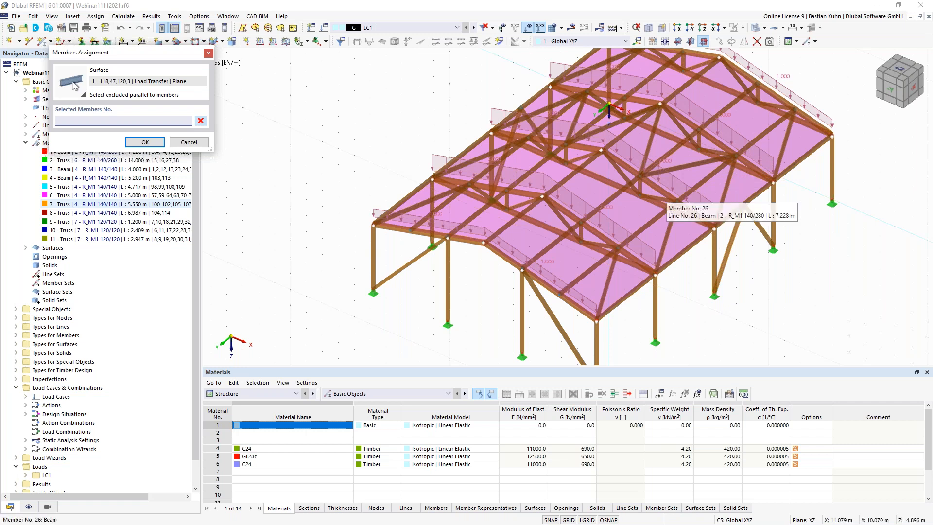
- Exclude members 92, 101, 105, 110-112 and 115 from surface 1's load transfer
{"action": "middle_click_drag", "start_coordinate": [637, 191], "coordinate": [587, 186]}
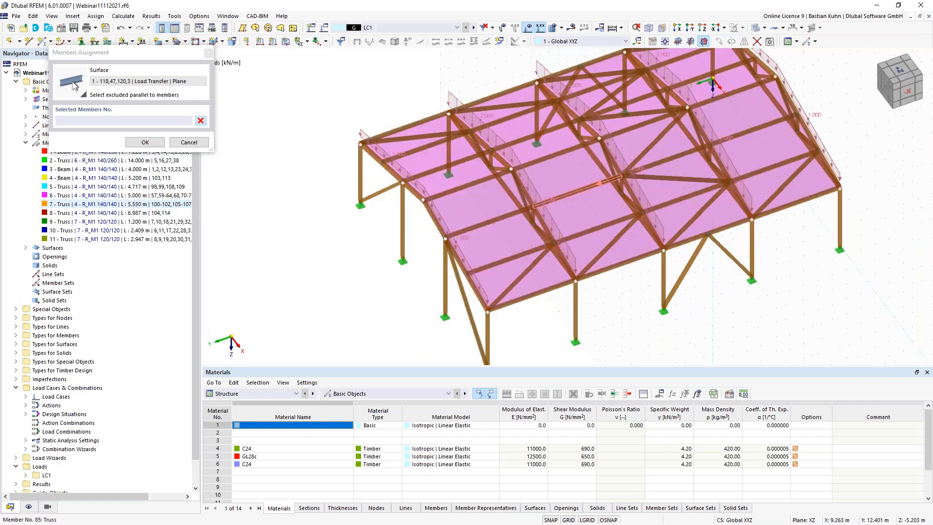
{"action": "left_click", "coordinate": [546, 292]}
{"action": "left_click", "coordinate": [527, 270]}
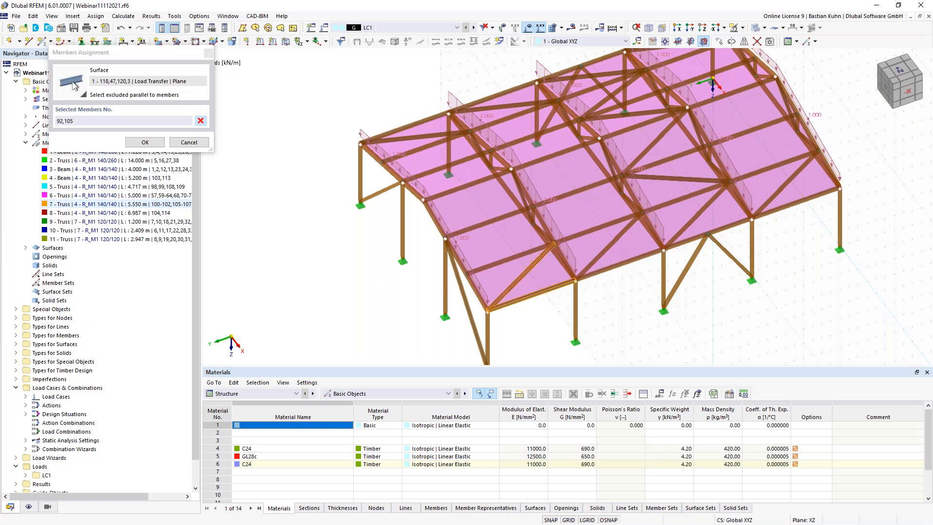
{"action": "left_click", "coordinate": [662, 178]}
{"action": "middle_click_drag", "start_coordinate": [662, 179], "coordinate": [630, 177]}
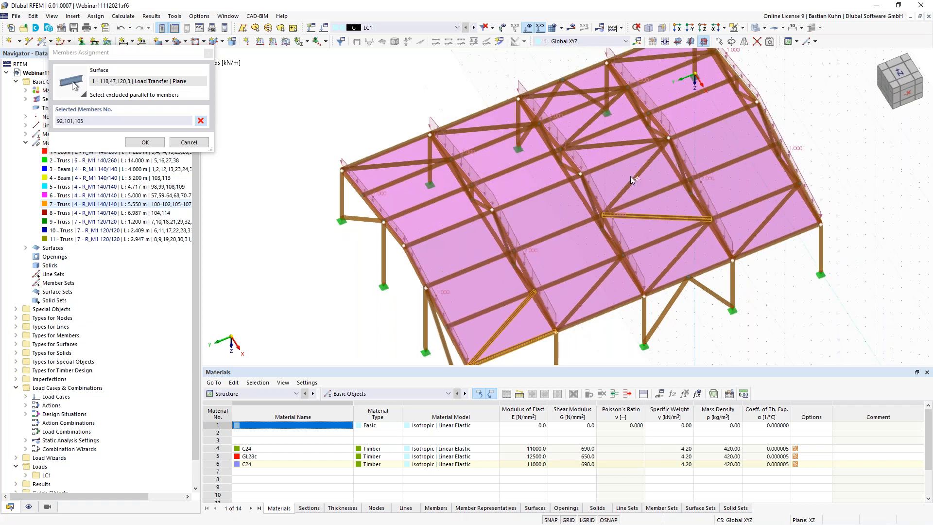
{"action": "left_click", "coordinate": [591, 124]}
{"action": "left_click", "coordinate": [602, 145]}
{"action": "left_click", "coordinate": [574, 93]}
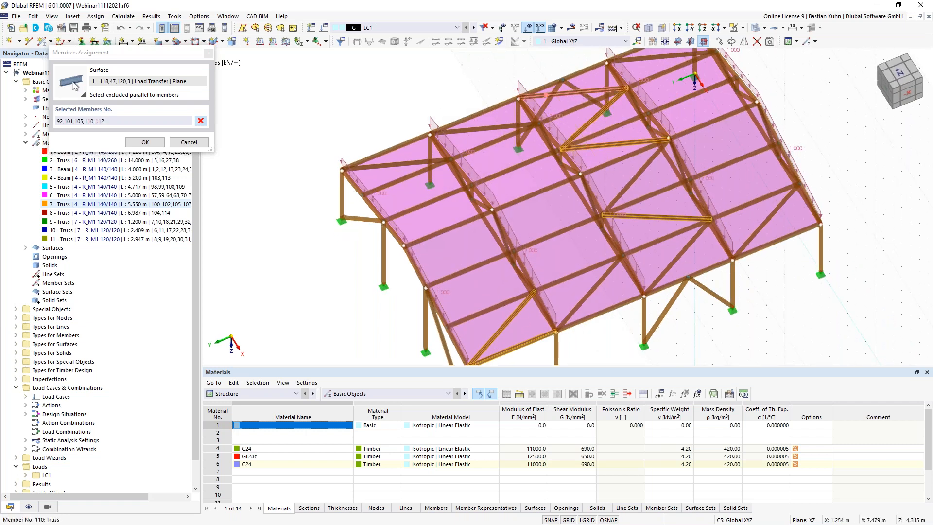
{"action": "left_click", "coordinate": [403, 163]}
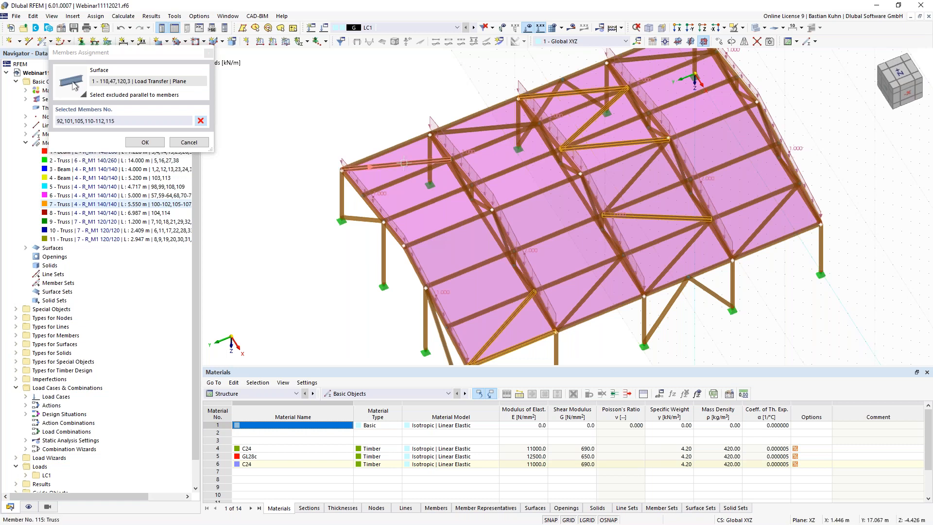
{"action": "left_click", "coordinate": [145, 142]}
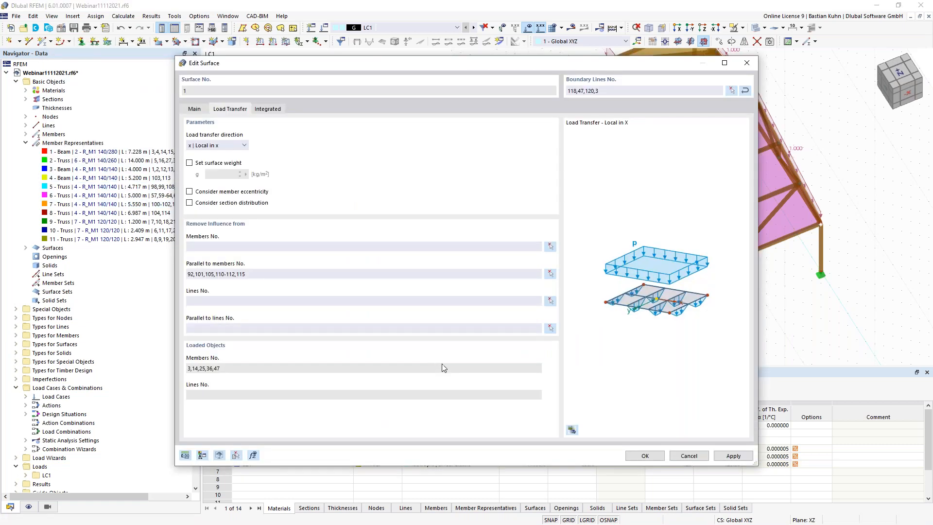
{"action": "left_click", "coordinate": [645, 456]}
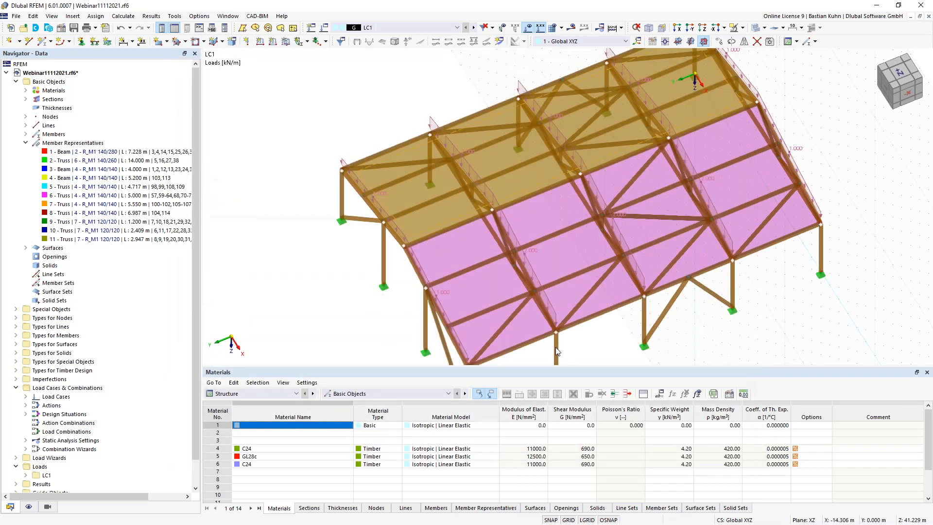
- Exclude members 92, 100-102 and 105 from roof surface 2's load transfer
{"action": "double_click", "coordinate": [537, 215]}
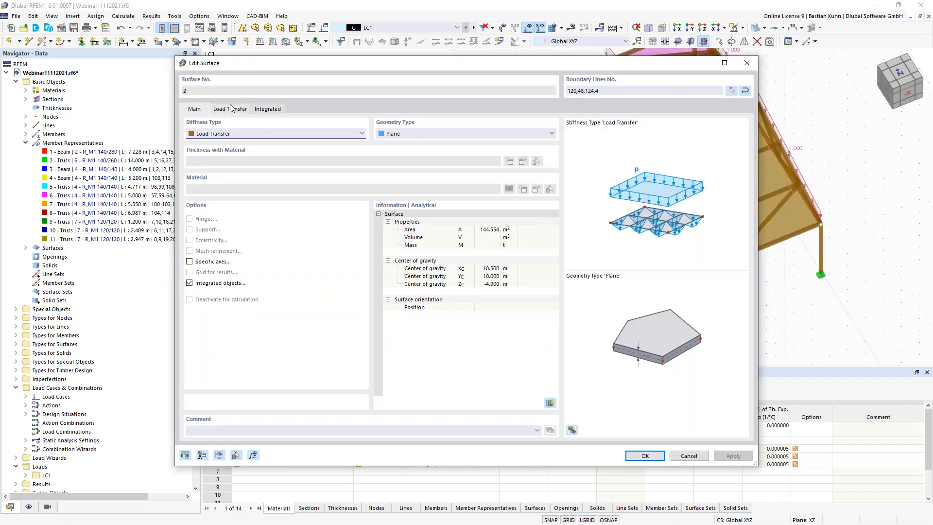
{"action": "left_click", "coordinate": [232, 108]}
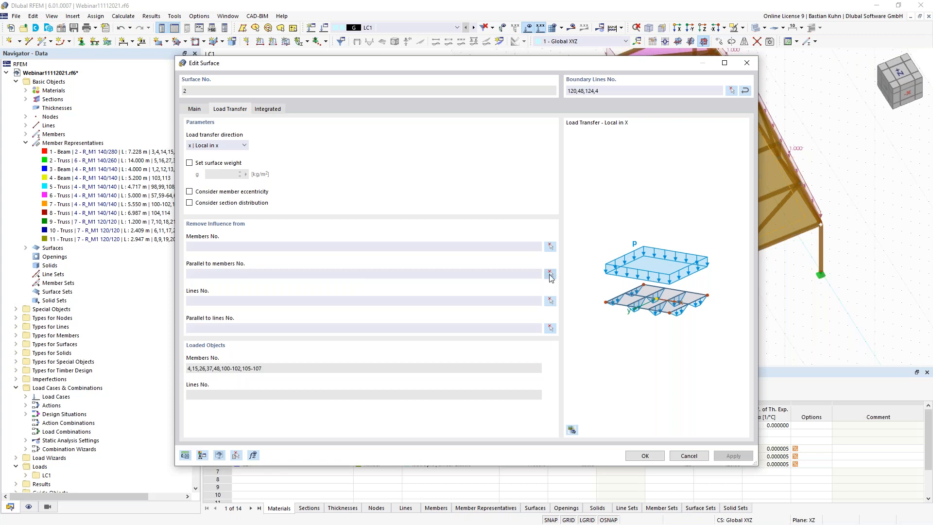
{"action": "left_click", "coordinate": [550, 273]}
{"action": "left_click", "coordinate": [515, 345]}
{"action": "left_click", "coordinate": [506, 322]}
{"action": "left_click", "coordinate": [673, 262]}
{"action": "left_click", "coordinate": [633, 185]}
{"action": "left_click", "coordinate": [146, 142]}
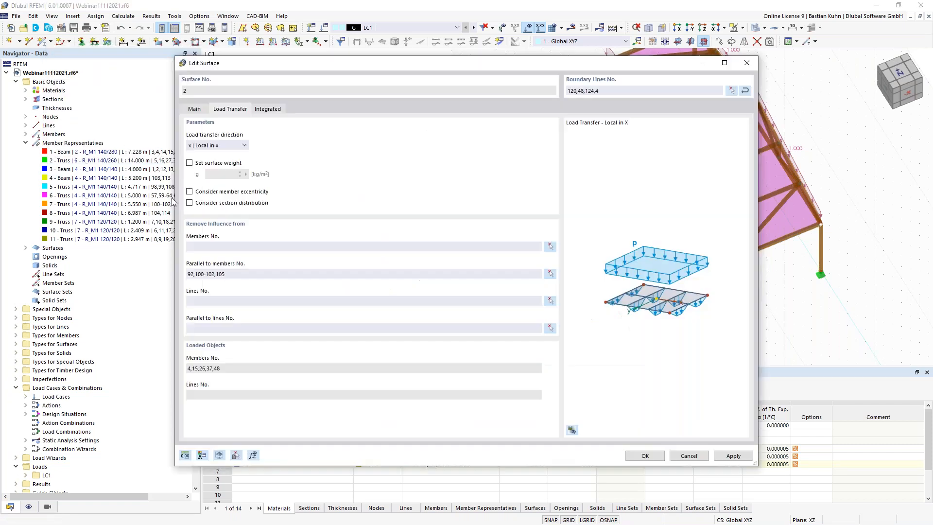
{"action": "left_click", "coordinate": [645, 456]}
- Deselect the roof surface and bring the whole hall back into view
{"action": "left_click", "coordinate": [332, 319]}
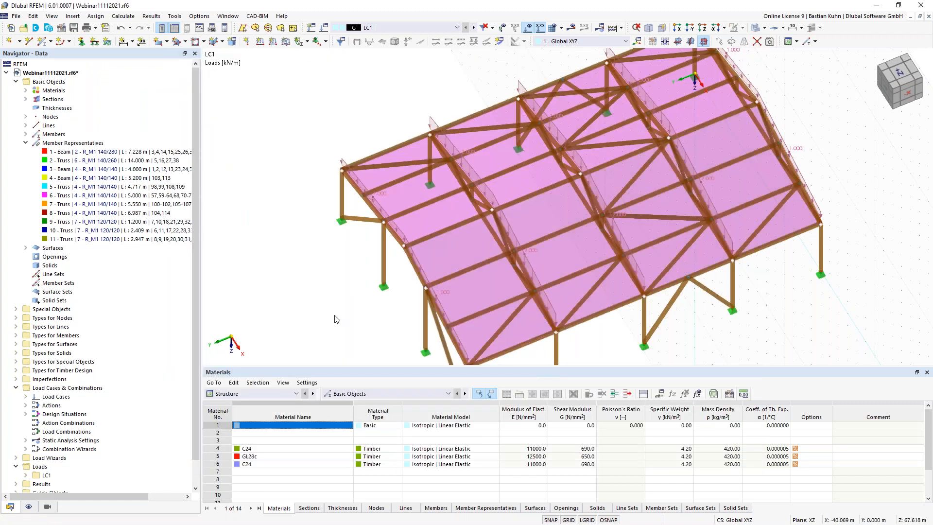
{"action": "scroll", "coordinate": [340, 300], "scroll_direction": "down", "scroll_amount": 2}
{"action": "middle_click_drag", "start_coordinate": [341, 300], "coordinate": [351, 275]}
{"action": "middle_click_drag", "start_coordinate": [352, 275], "coordinate": [384, 247], "text": "ctrl"}
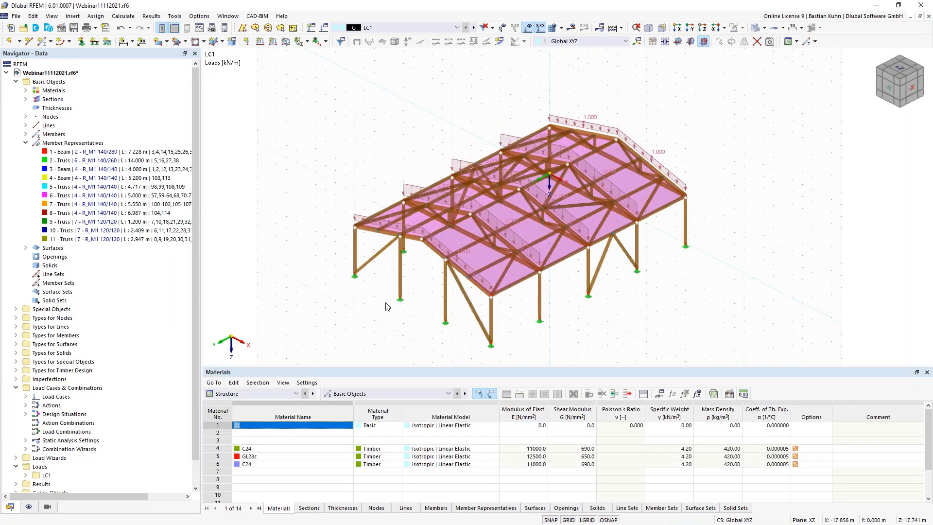
- Hide the background grid and enlarge the table area below the model
{"action": "middle_click_drag", "start_coordinate": [391, 304], "coordinate": [369, 304]}
{"action": "middle_click_drag", "start_coordinate": [369, 304], "coordinate": [368, 290], "text": "ctrl"}
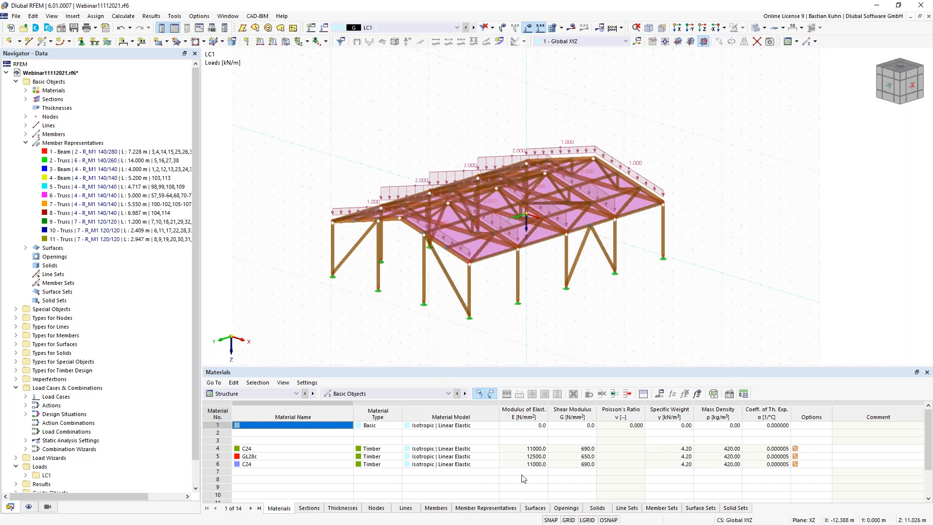
{"action": "left_click", "coordinate": [569, 519]}
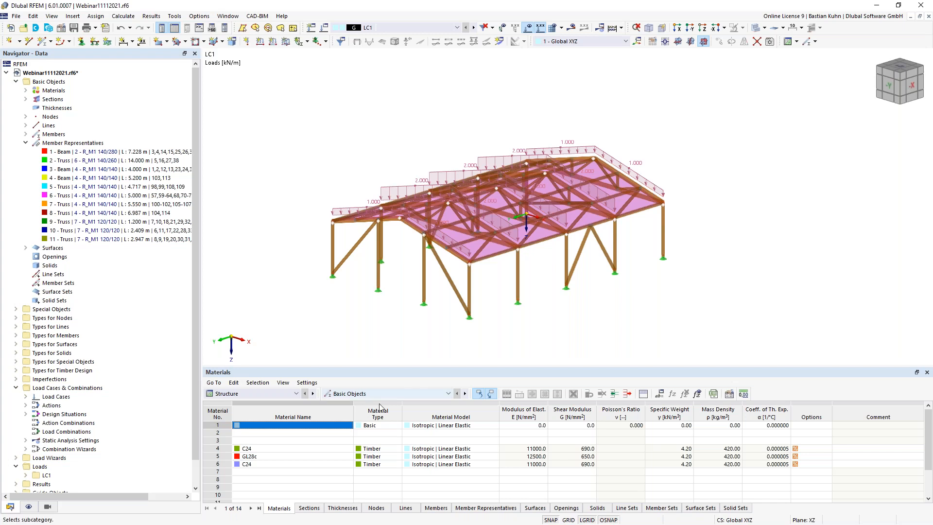
{"action": "left_click_drag", "start_coordinate": [319, 367], "coordinate": [320, 280]}
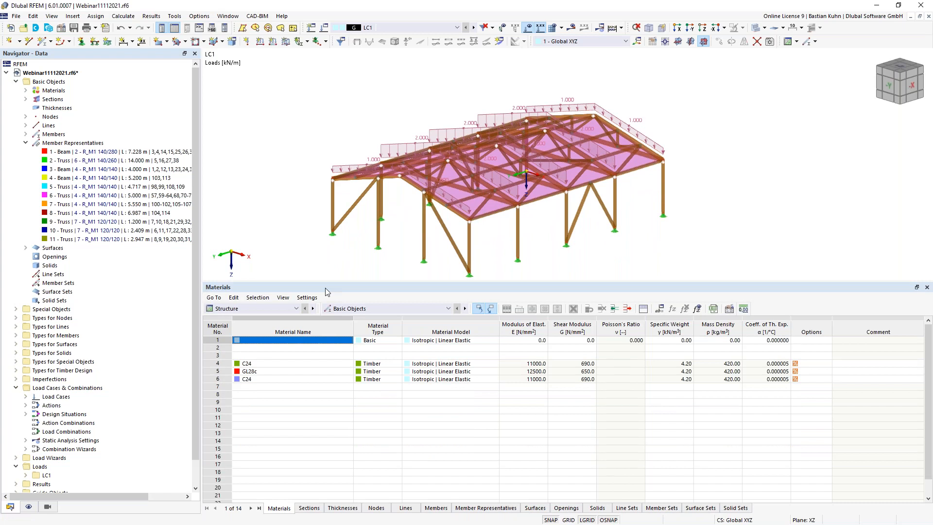
- Start a new Snow Loads wizard entry in row 1 with a Duopitch roof type
{"action": "left_click", "coordinate": [289, 311]}
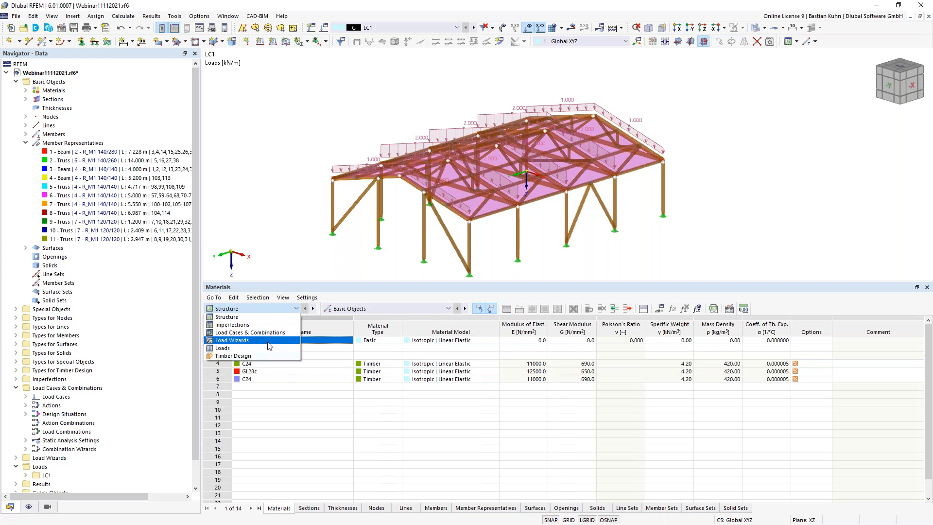
{"action": "left_click", "coordinate": [267, 341]}
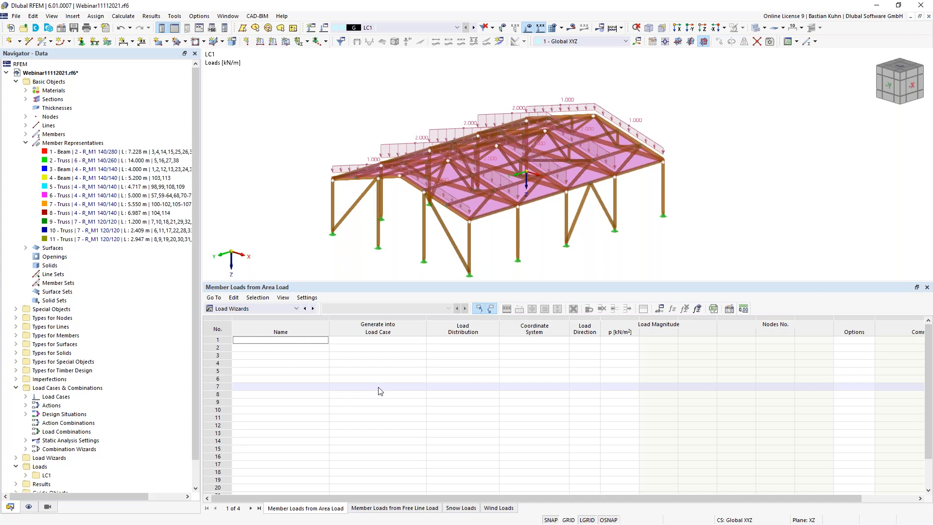
{"action": "left_click", "coordinate": [457, 507]}
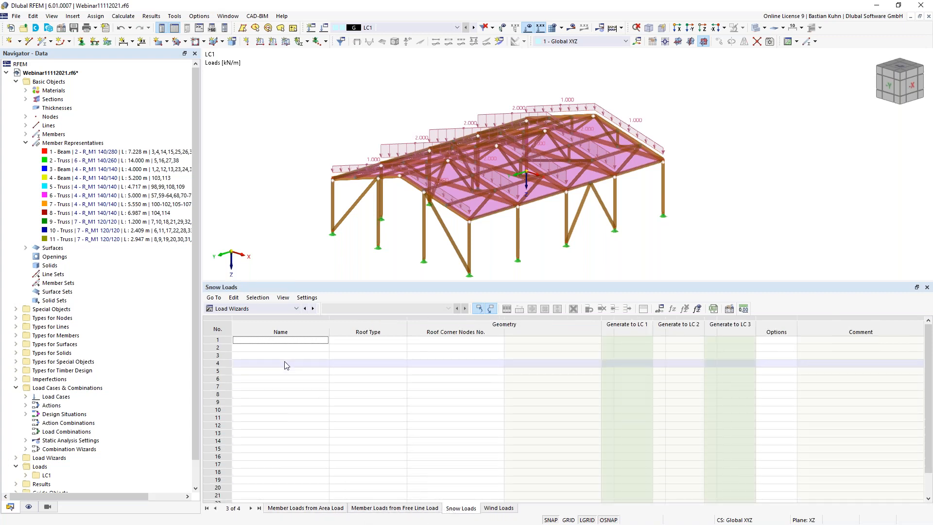
{"action": "left_click", "coordinate": [289, 340]}
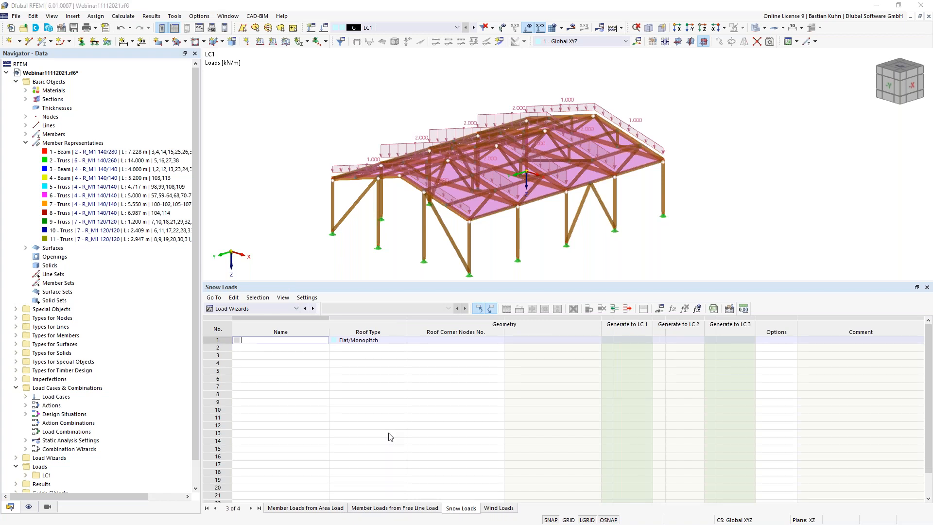
{"action": "left_click", "coordinate": [483, 128]}
{"action": "left_click", "coordinate": [480, 144]}
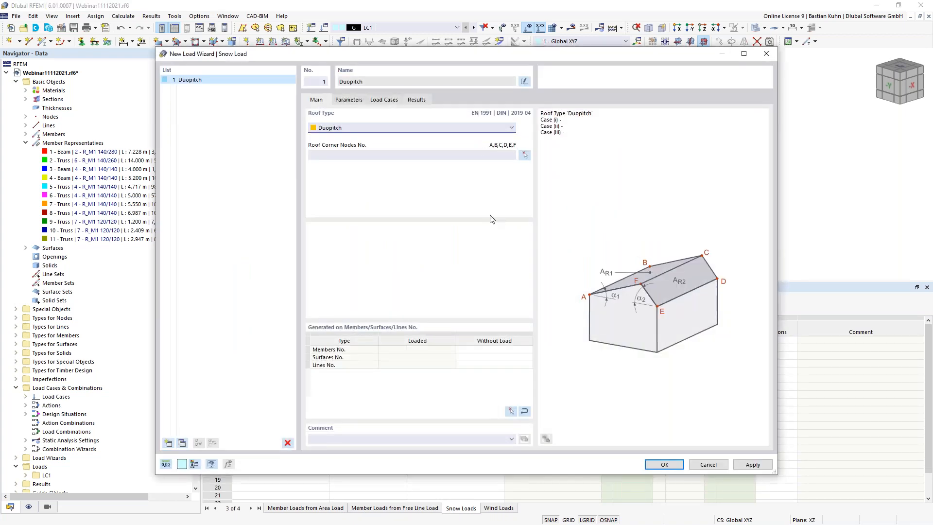
- Set the snow load's roof corner nodes to 2, 46, 49, 48, 4 and 5
{"action": "left_click", "coordinate": [523, 156]}
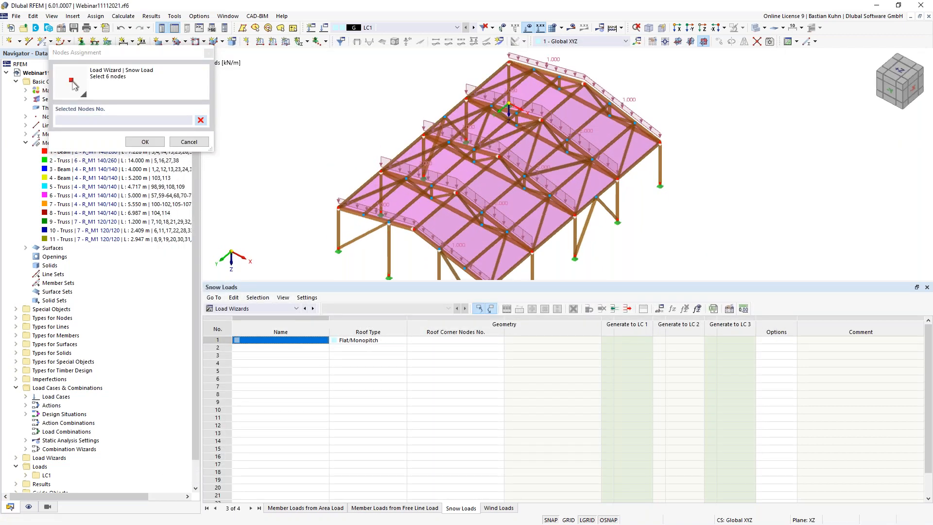
{"action": "left_click", "coordinate": [482, 102]}
{"action": "left_click", "coordinate": [388, 223]}
{"action": "left_click", "coordinate": [413, 228]}
{"action": "middle_click_drag", "start_coordinate": [434, 256], "coordinate": [425, 233]}
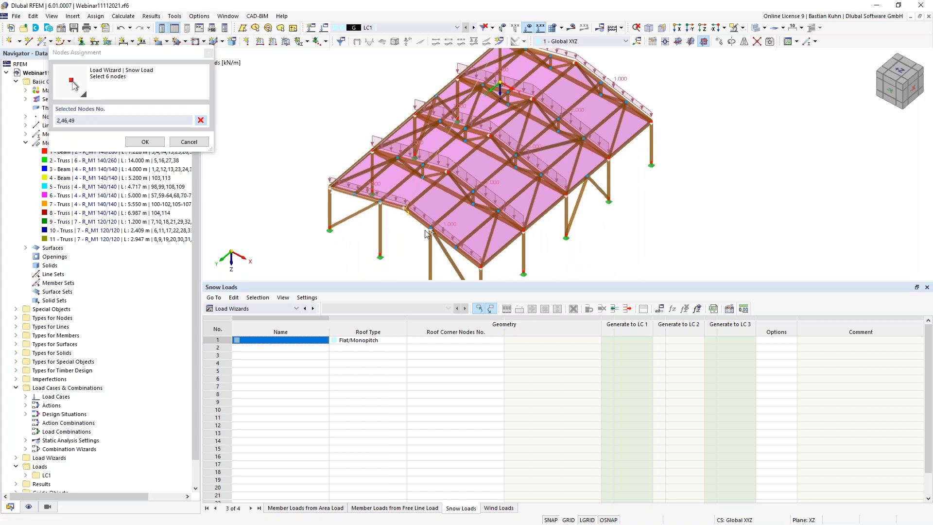
{"action": "left_click", "coordinate": [480, 267]}
{"action": "middle_click_drag", "start_coordinate": [598, 73], "coordinate": [581, 127]}
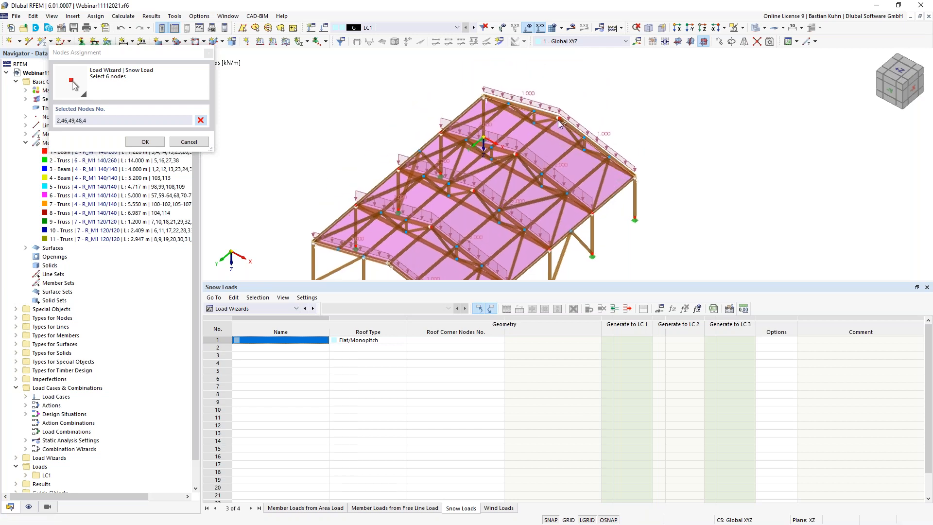
{"action": "left_click", "coordinate": [558, 117]}
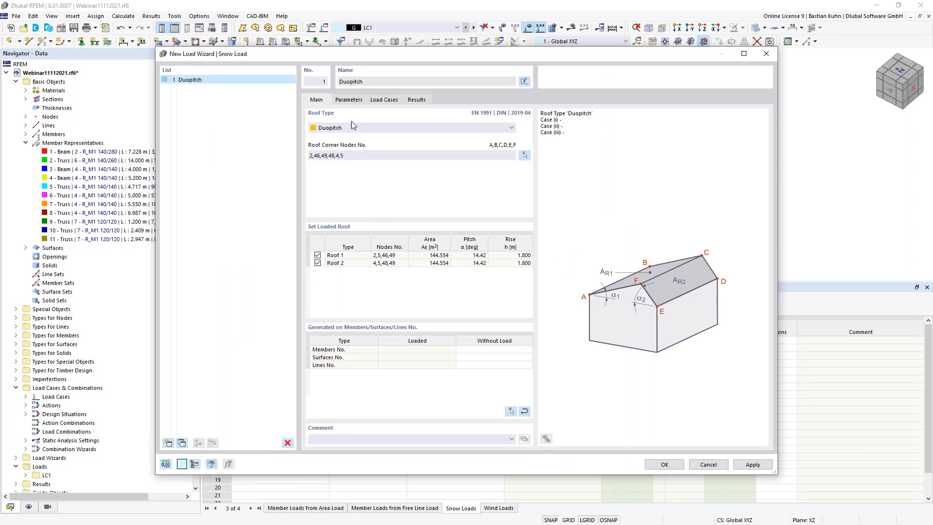
- Keep only snow Case (i) and open the load case editor for its assignment
{"action": "left_click", "coordinate": [349, 99]}
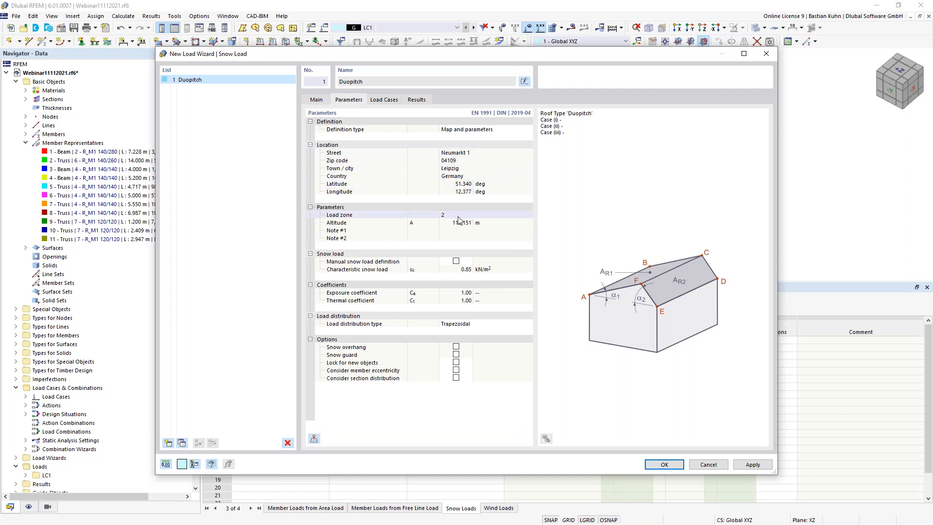
{"action": "left_click", "coordinate": [384, 99]}
{"action": "left_click", "coordinate": [320, 151]}
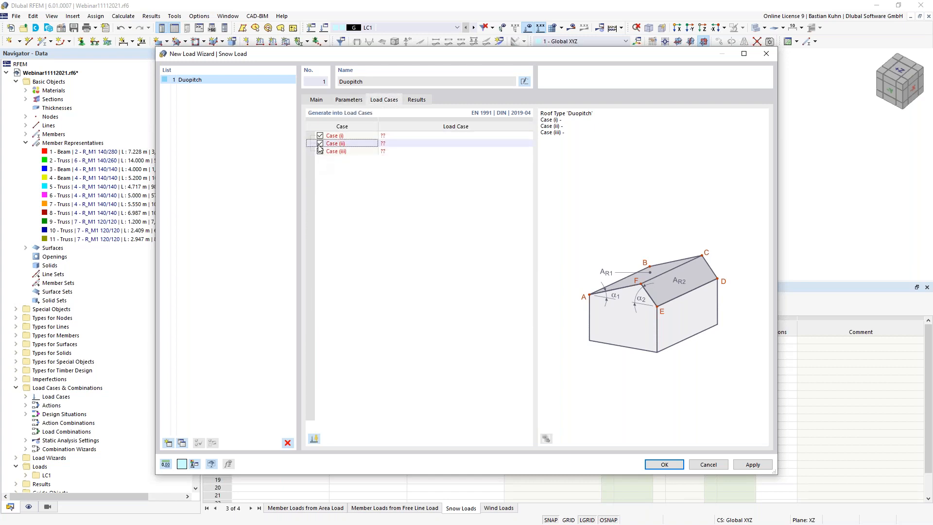
{"action": "left_click", "coordinate": [320, 143]}
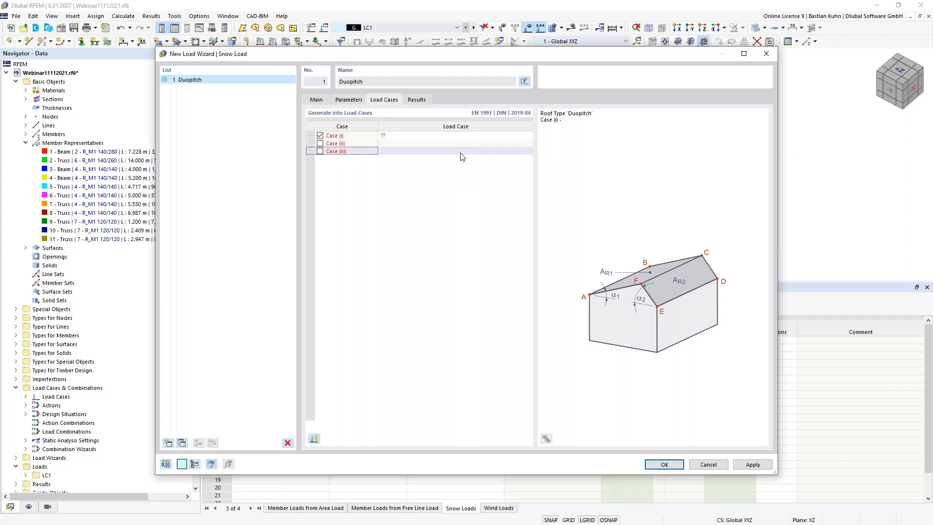
{"action": "left_click", "coordinate": [463, 136]}
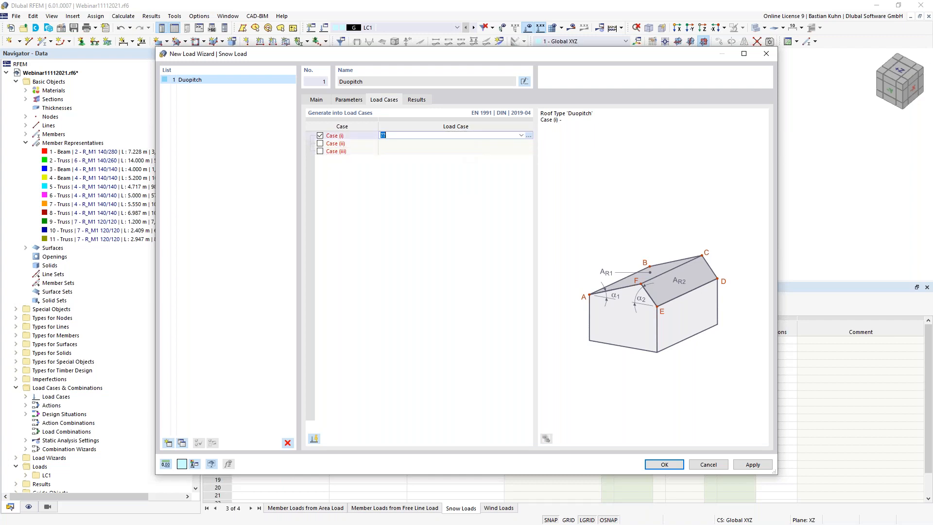
{"action": "left_click", "coordinate": [529, 136]}
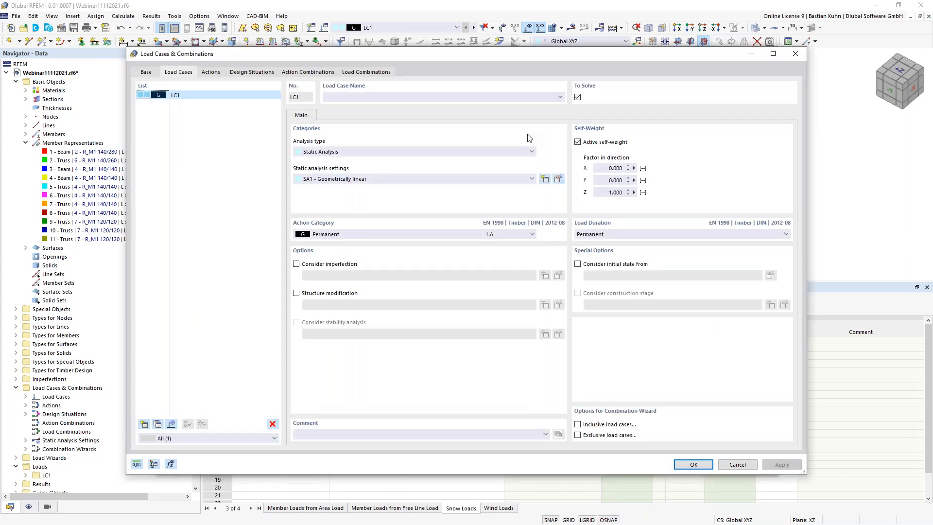
- Add new load cases and make LC2 a Snow / Ice loads - H <= 1000 m case
{"action": "left_click", "coordinate": [143, 423]}
{"action": "left_click", "coordinate": [143, 423]}
{"action": "left_click", "coordinate": [143, 423]}
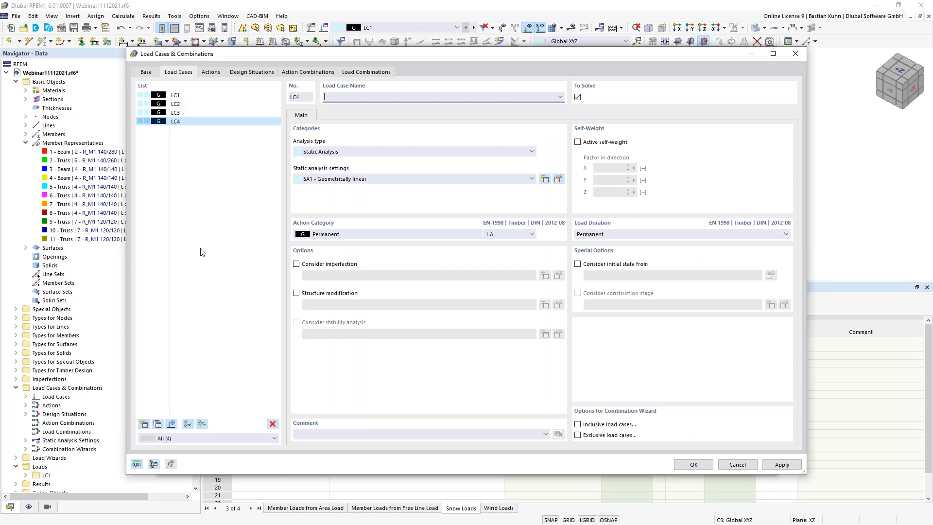
{"action": "left_click", "coordinate": [204, 104]}
{"action": "left_click", "coordinate": [390, 237]}
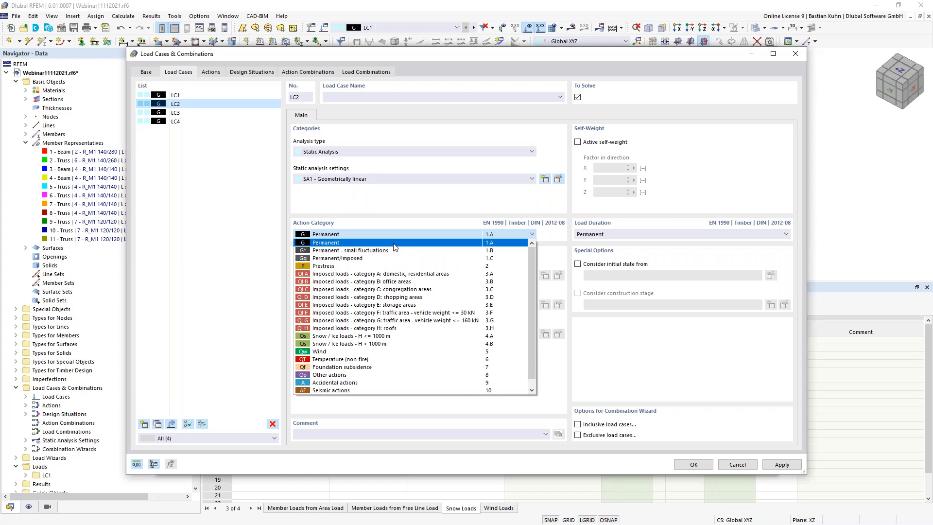
{"action": "left_click", "coordinate": [394, 337]}
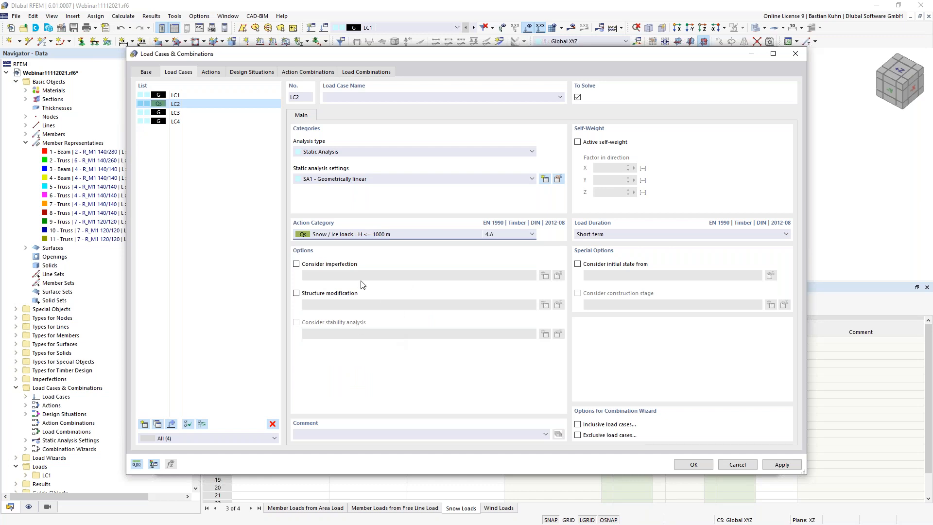
- Set load cases LC3 and LC4 to the Wind action category
{"action": "left_click", "coordinate": [196, 113]}
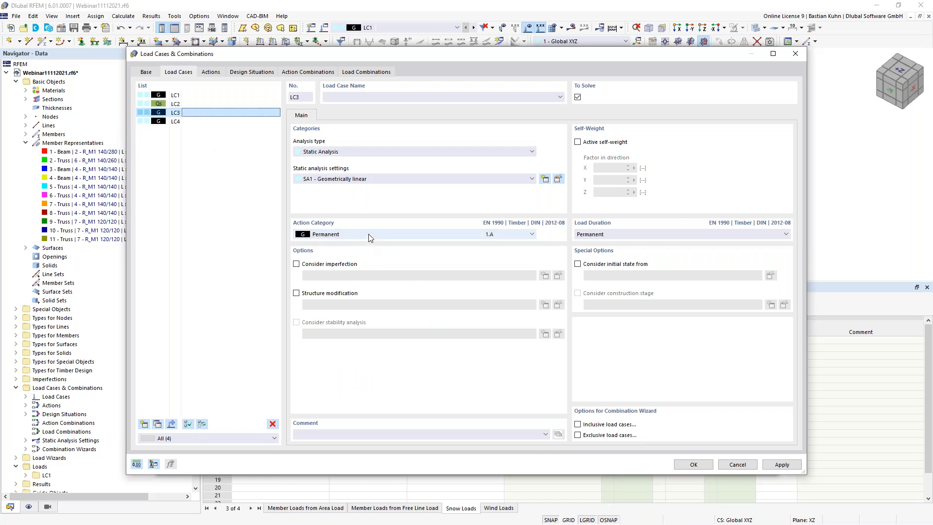
{"action": "left_click", "coordinate": [368, 234]}
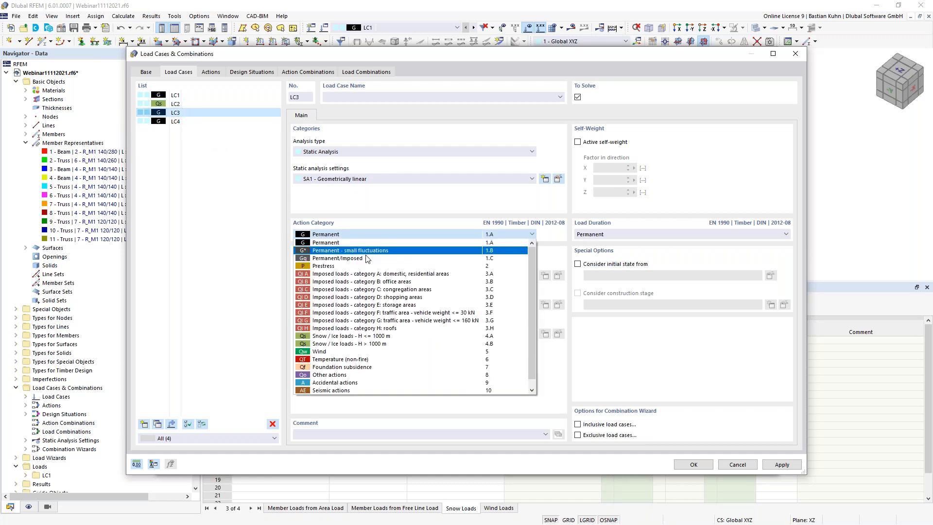
{"action": "left_click", "coordinate": [365, 353]}
{"action": "left_click", "coordinate": [197, 121]}
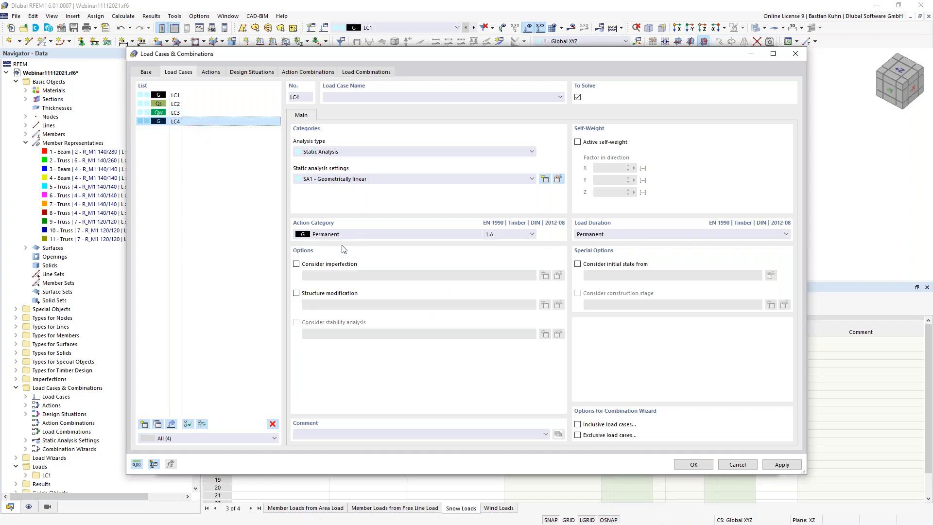
{"action": "left_click", "coordinate": [348, 235]}
{"action": "left_click", "coordinate": [345, 352]}
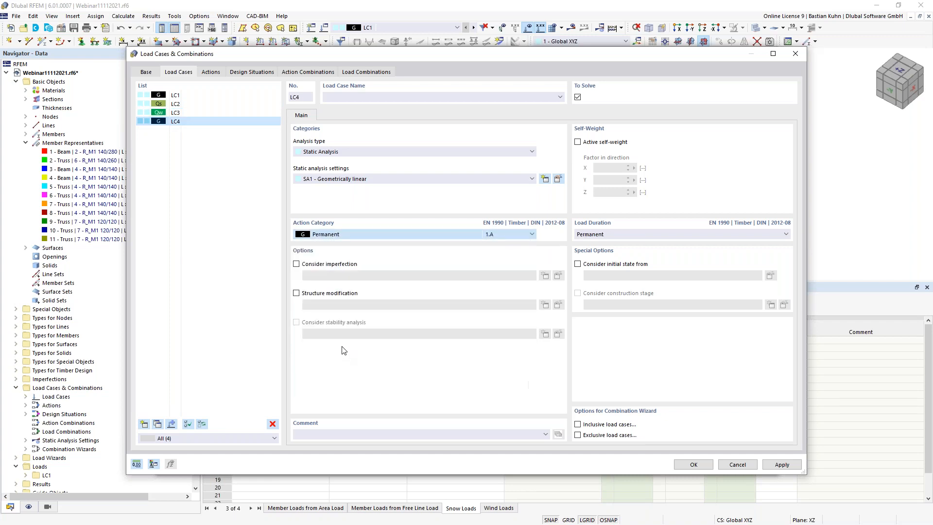
{"action": "left_click", "coordinate": [203, 105]}
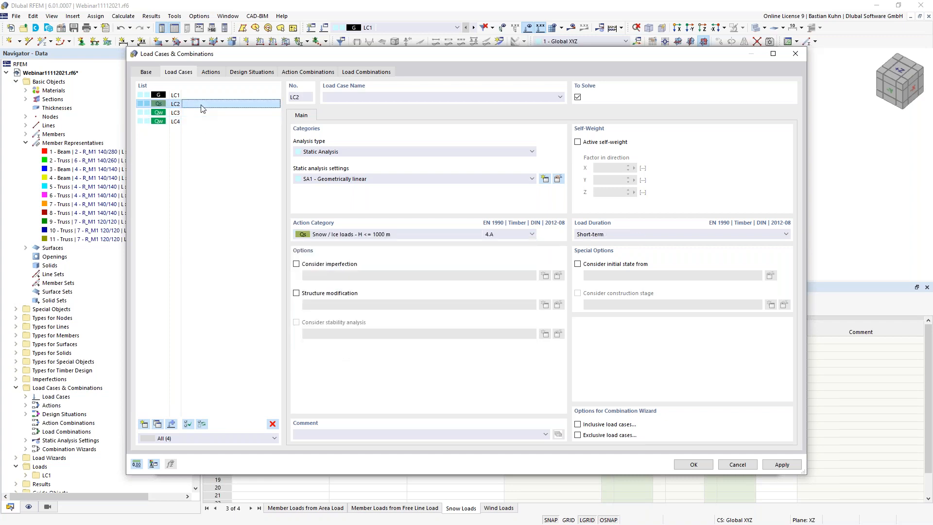
- Generate the duopitch snow load Case (i) into LC2 and recentre the hall view
{"action": "left_click", "coordinate": [686, 465]}
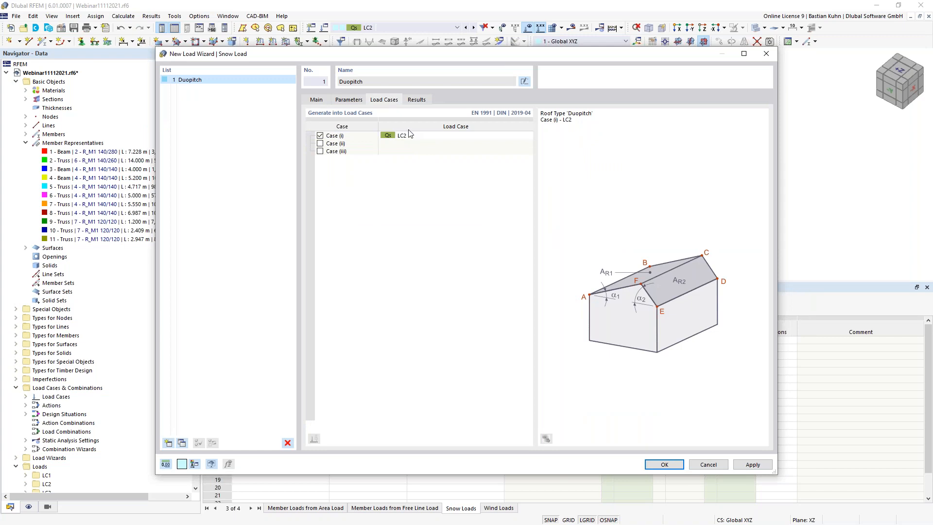
{"action": "left_click", "coordinate": [652, 461]}
{"action": "scroll", "coordinate": [338, 159], "scroll_direction": "down", "scroll_amount": 2}
{"action": "middle_click_drag", "start_coordinate": [338, 159], "coordinate": [422, 126]}
{"action": "middle_click_drag", "start_coordinate": [422, 126], "coordinate": [405, 75], "text": "ctrl"}
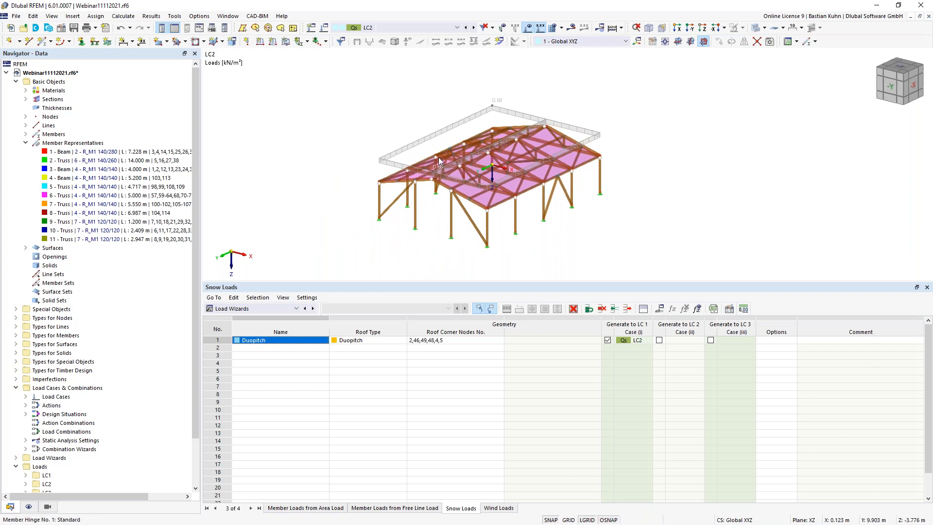
- Show surface load transfer separately, hide the snow surface loads, and enlarge the model view
{"action": "left_click", "coordinate": [29, 507]}
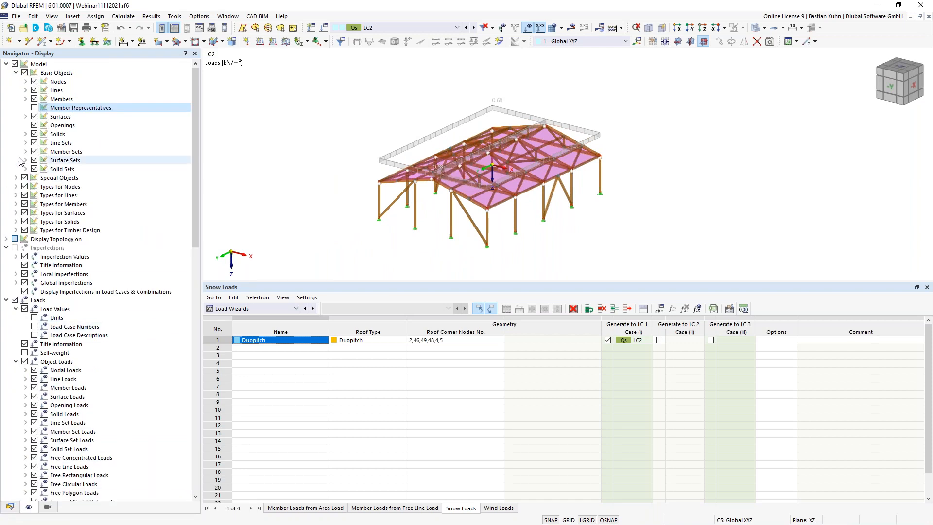
{"action": "left_click", "coordinate": [25, 117]}
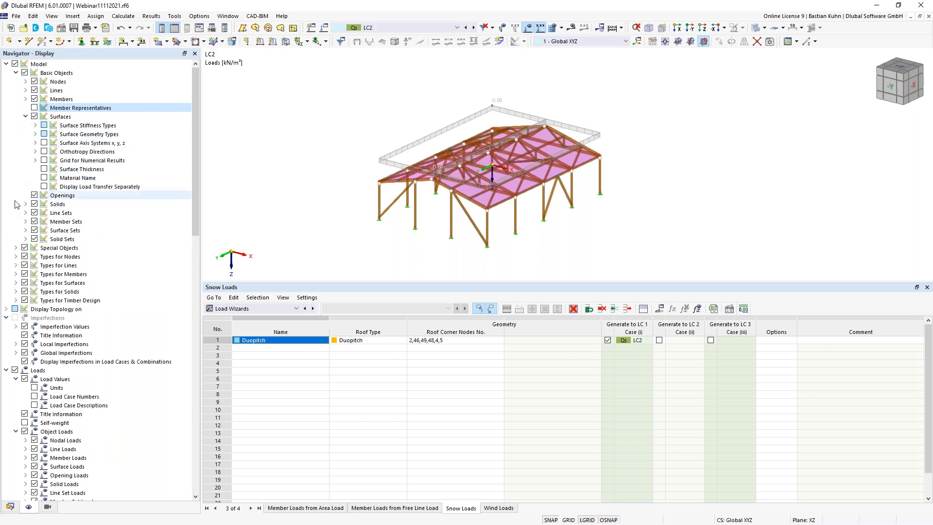
{"action": "left_click", "coordinate": [44, 186]}
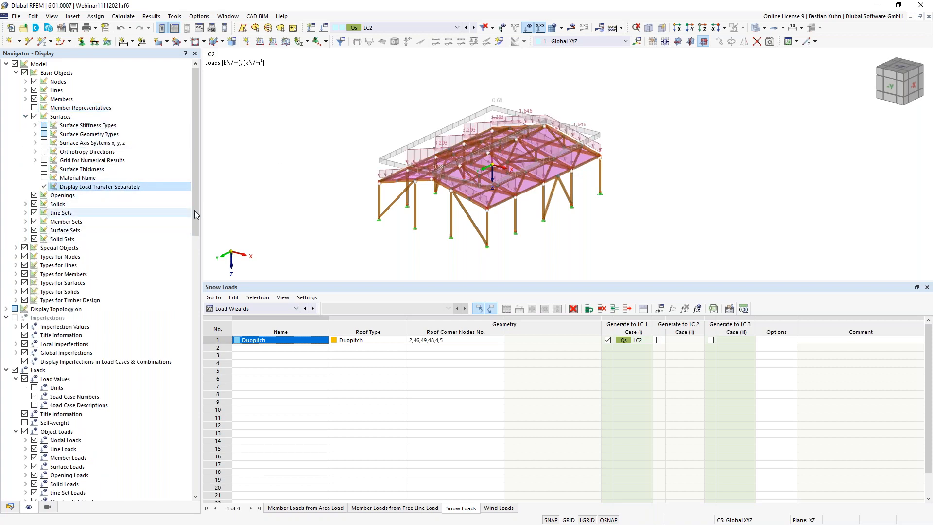
{"action": "right_click", "coordinate": [392, 156]}
{"action": "left_click", "coordinate": [407, 217]}
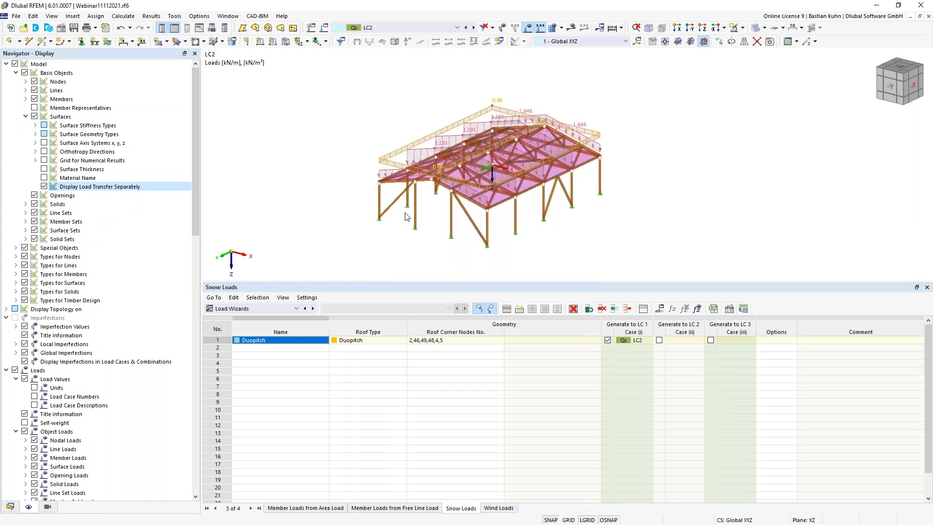
{"action": "scroll", "coordinate": [589, 227], "scroll_direction": "up", "scroll_amount": 1}
{"action": "middle_click_drag", "start_coordinate": [589, 227], "coordinate": [593, 260]}
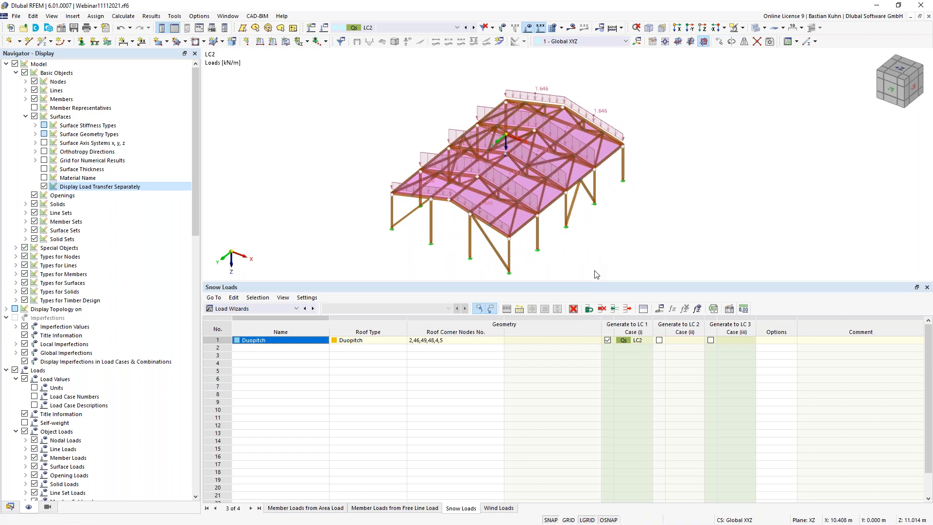
{"action": "left_click_drag", "start_coordinate": [598, 281], "coordinate": [597, 334]}
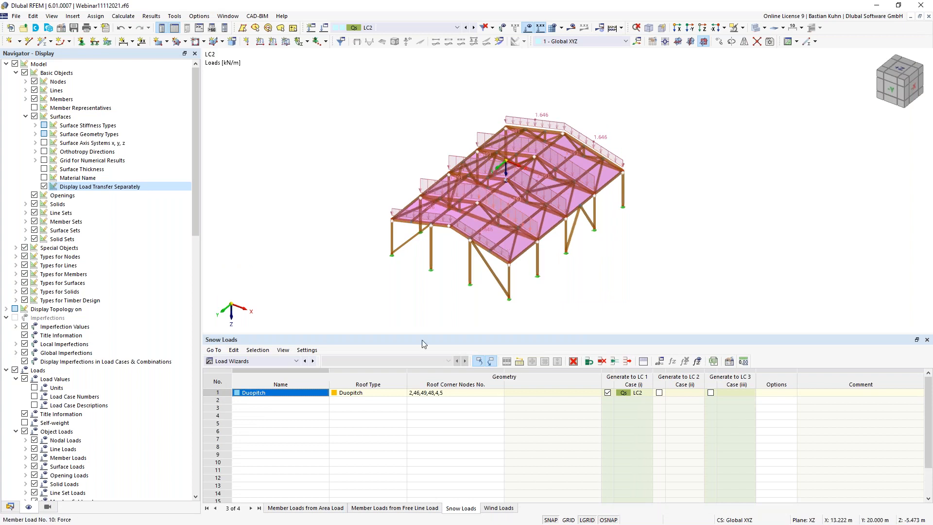
- Create a new wind load wizard entry with the Duopitch roof type
{"action": "left_click", "coordinate": [497, 508]}
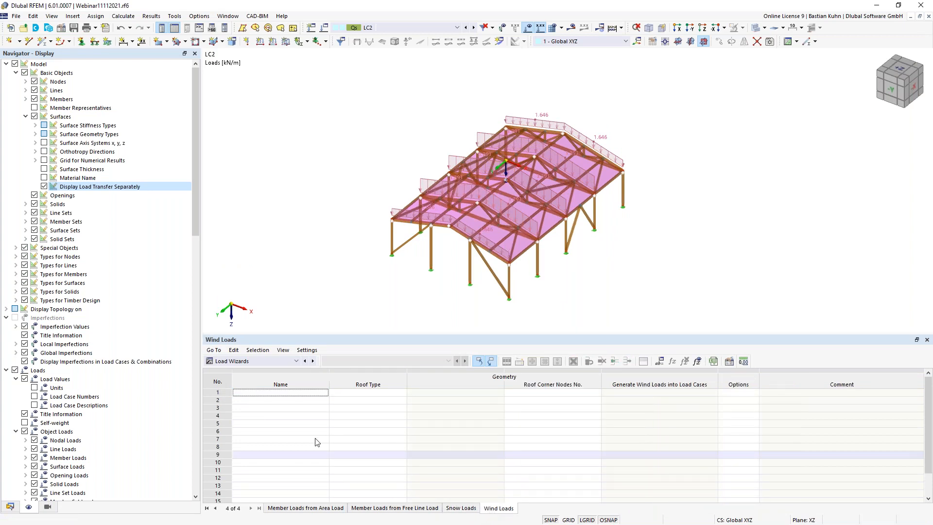
{"action": "left_click", "coordinate": [292, 392]}
{"action": "double_click", "coordinate": [290, 392]}
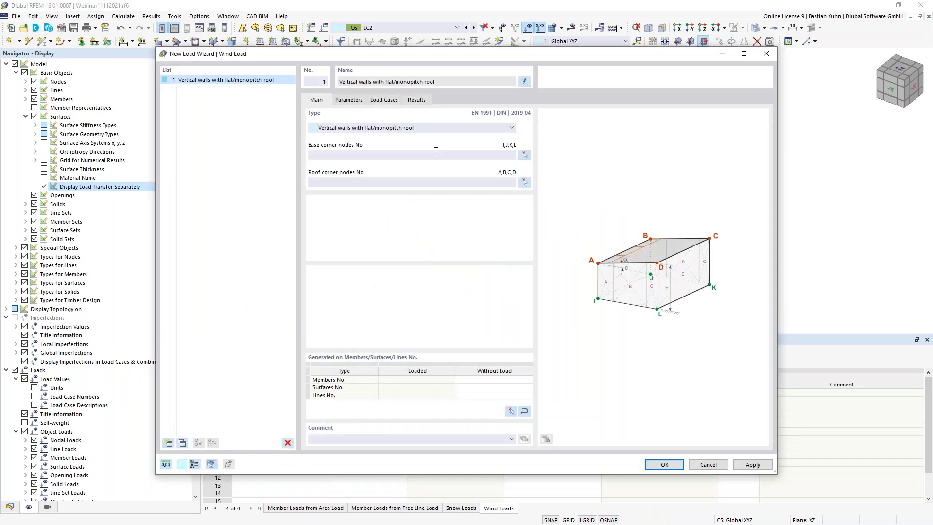
{"action": "left_click", "coordinate": [434, 131]}
{"action": "left_click", "coordinate": [430, 150]}
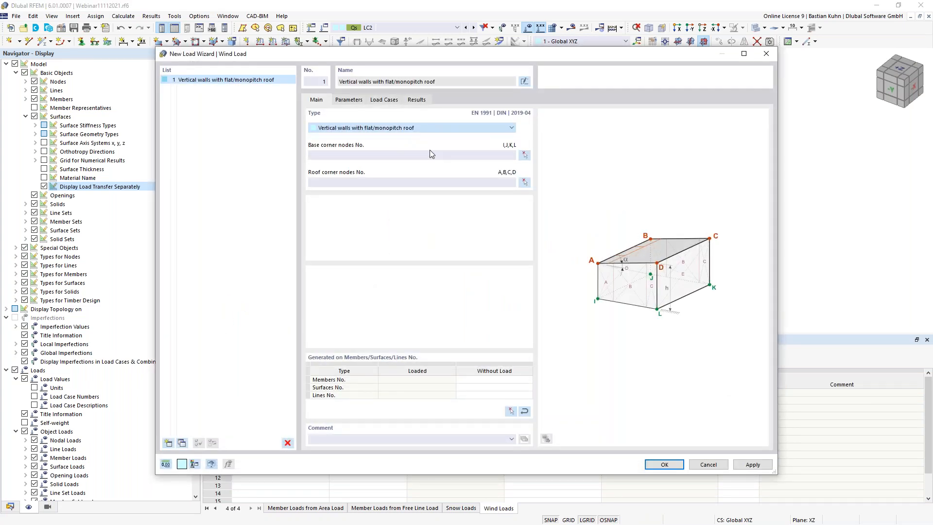
- Set wind roof corners to nodes 2, 46, 49, 48, 4, 5 and disable directions 2 and 3
{"action": "left_click", "coordinate": [525, 155]}
{"action": "left_click", "coordinate": [506, 128]}
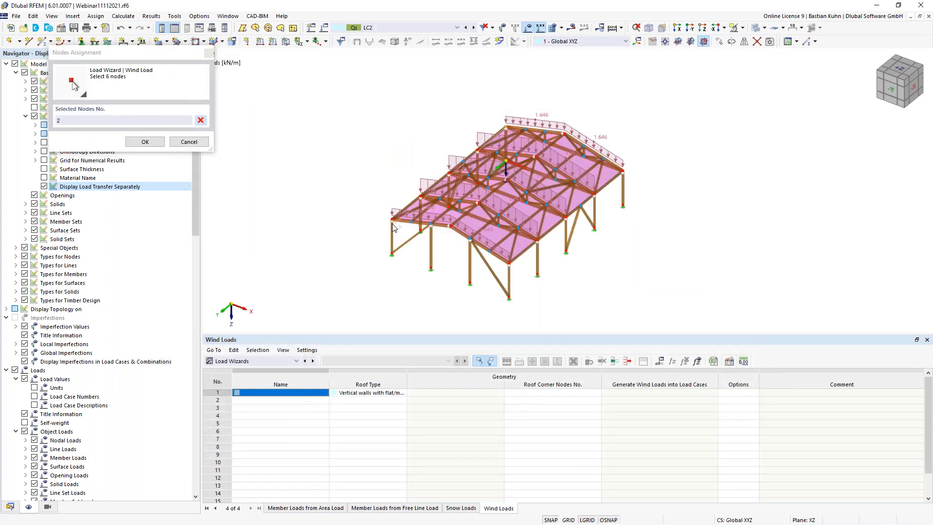
{"action": "left_click", "coordinate": [392, 220]}
{"action": "left_click", "coordinate": [450, 226]}
{"action": "left_click", "coordinate": [508, 264]}
{"action": "left_click", "coordinate": [624, 174]}
{"action": "left_click", "coordinate": [565, 134]}
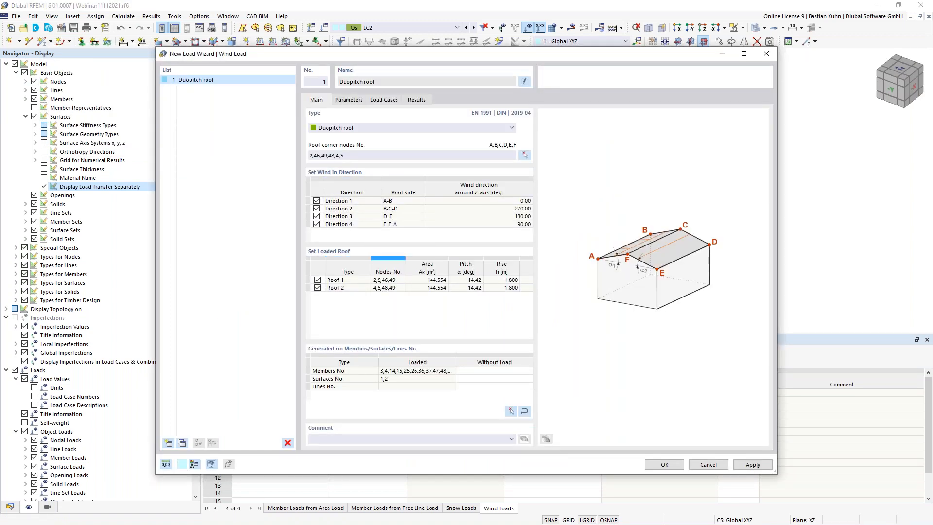
{"action": "left_click", "coordinate": [316, 208]}
{"action": "left_click", "coordinate": [316, 216]}
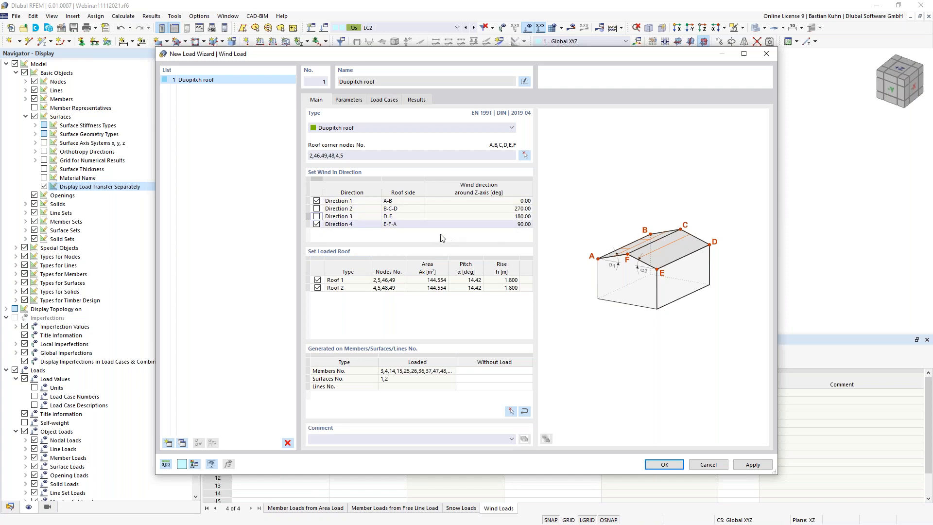
- Edit the structure height and keep only the w- case for wind directions 1 and 4
{"action": "left_click", "coordinate": [349, 100]}
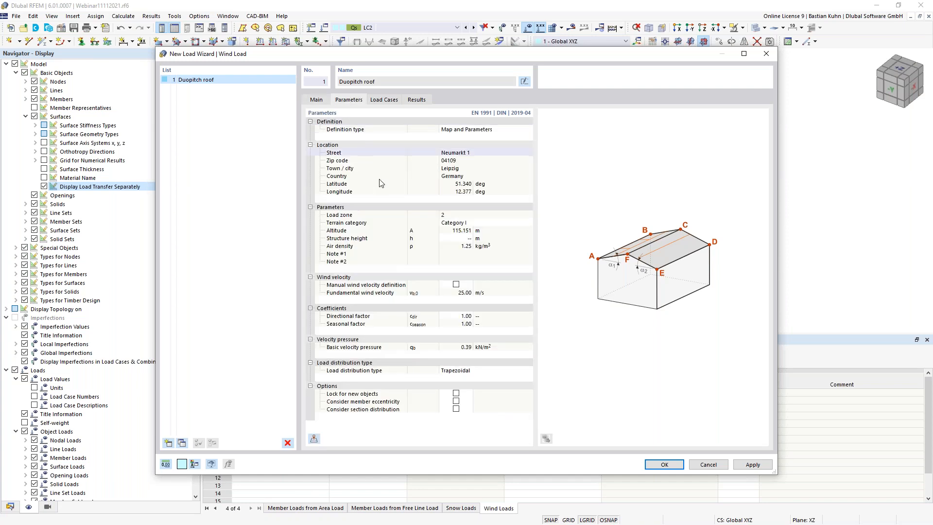
{"action": "left_click", "coordinate": [460, 238]}
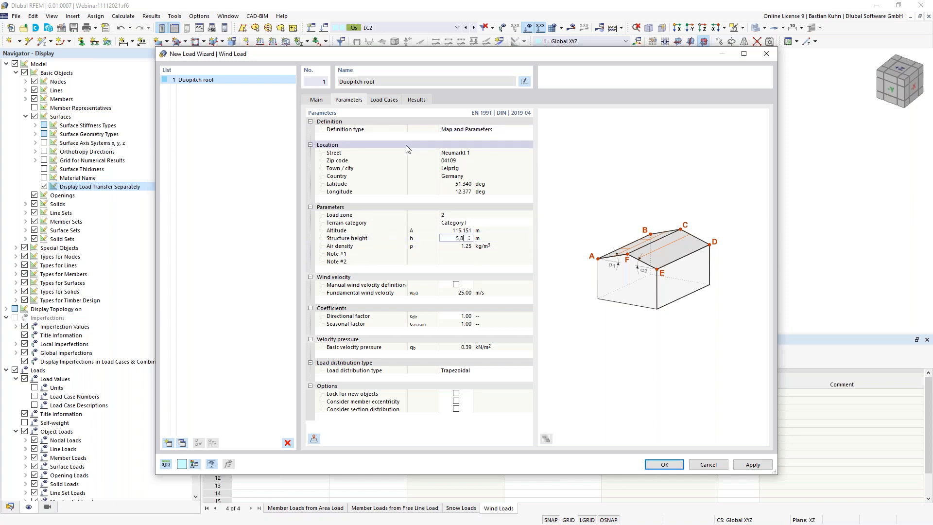
{"action": "left_click", "coordinate": [383, 100]}
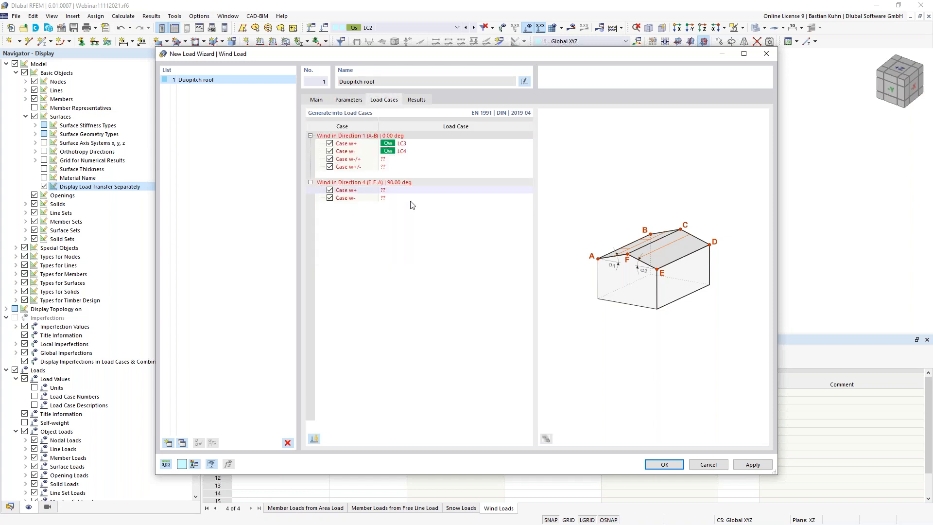
{"action": "left_click", "coordinate": [330, 144]}
{"action": "left_click", "coordinate": [330, 159]}
{"action": "left_click", "coordinate": [330, 166]}
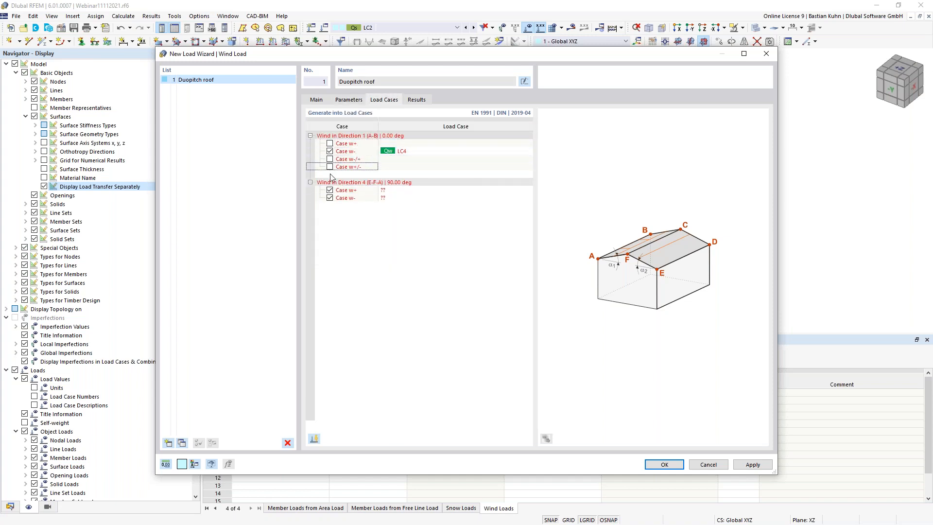
{"action": "left_click", "coordinate": [330, 190]}
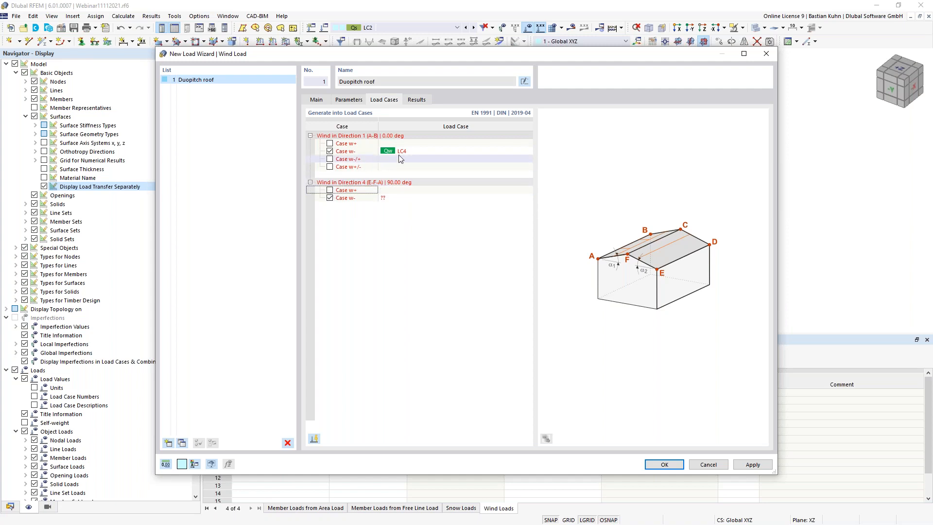
- Assign LC3 to direction 1 w- and LC4 to direction 4 w-, then create the wind load
{"action": "left_click", "coordinate": [426, 151]}
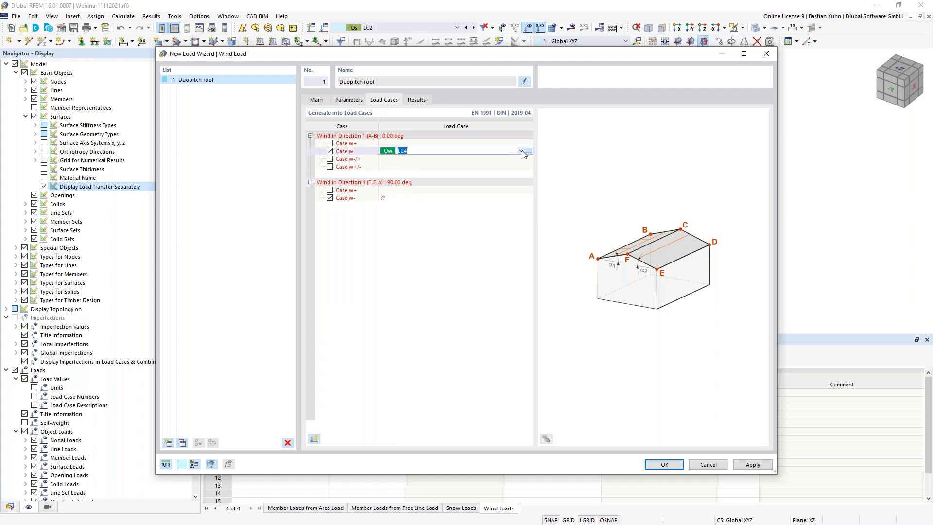
{"action": "left_click", "coordinate": [522, 151]}
{"action": "left_click", "coordinate": [509, 161]}
{"action": "left_click", "coordinate": [416, 198]}
{"action": "left_click", "coordinate": [522, 198]}
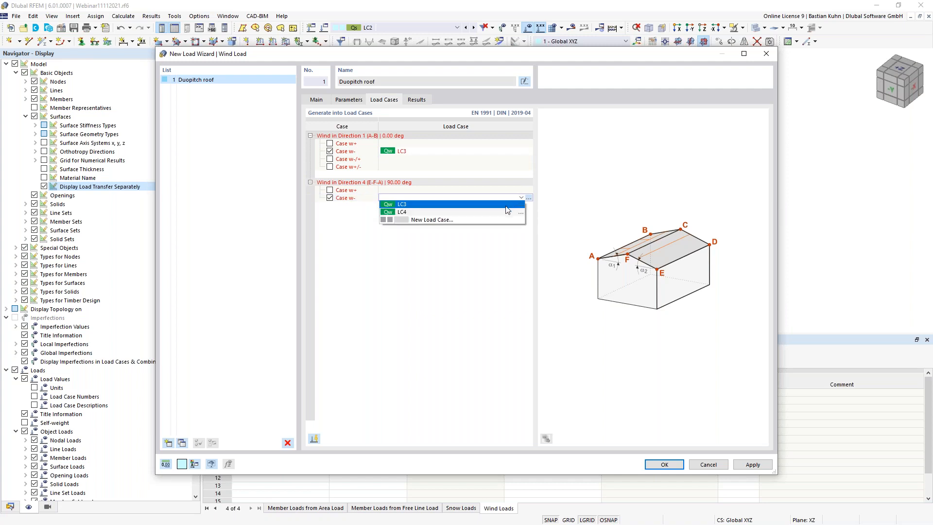
{"action": "left_click", "coordinate": [506, 212]}
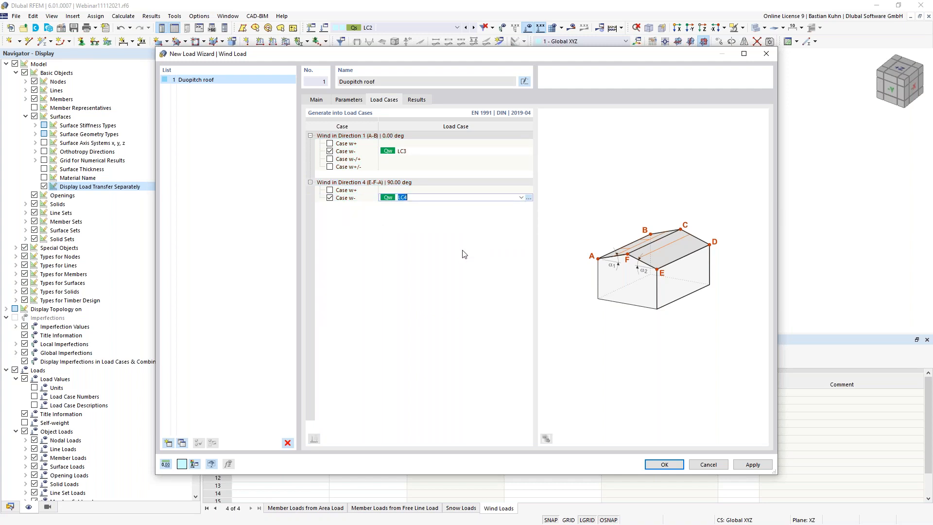
{"action": "left_click", "coordinate": [655, 465]}
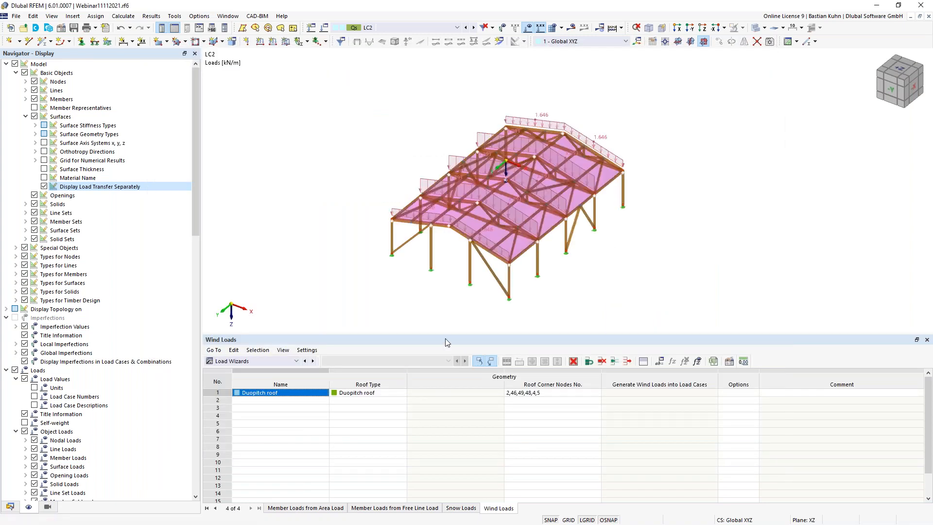
- Show load case LC3's generated wind loads and orbit the model to a flatter view
{"action": "left_click", "coordinate": [474, 27]}
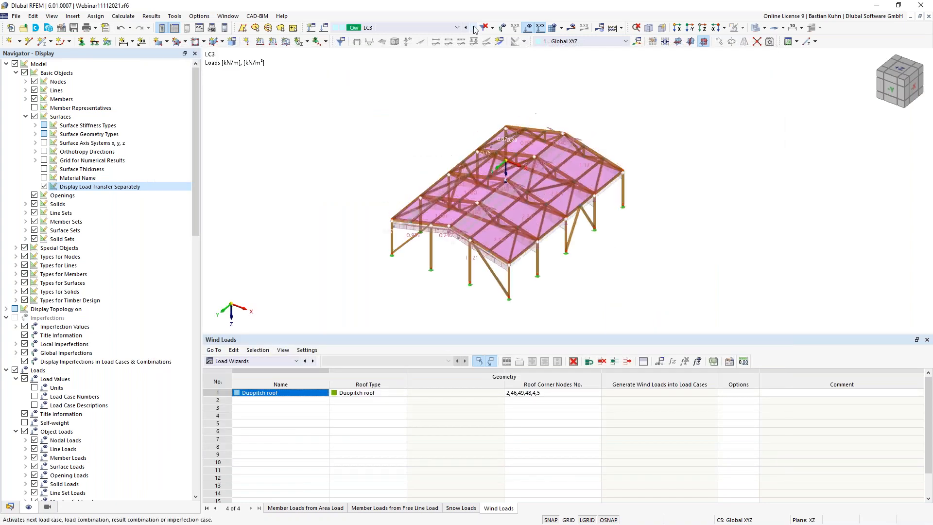
{"action": "middle_click_drag", "start_coordinate": [360, 196], "coordinate": [335, 219]}
{"action": "middle_click_drag", "start_coordinate": [335, 219], "coordinate": [311, 175], "text": "ctrl"}
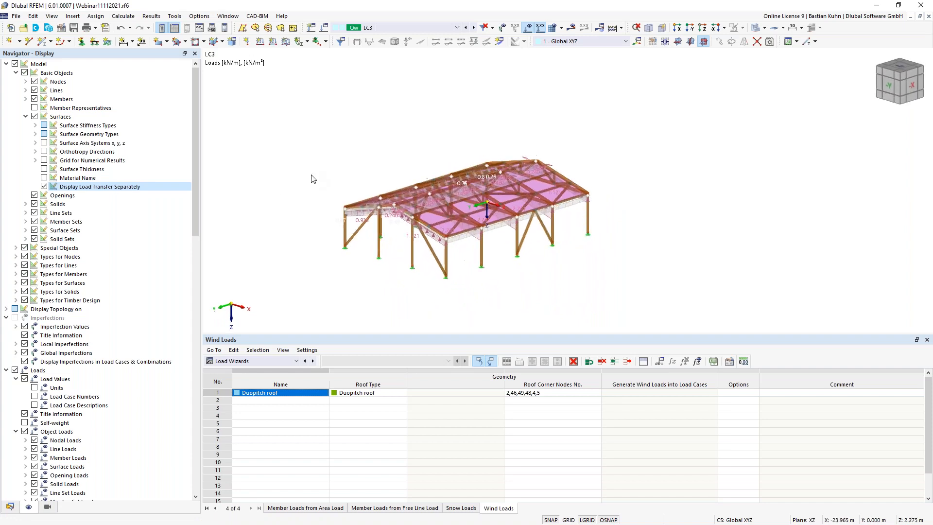
{"action": "scroll", "coordinate": [397, 144], "scroll_direction": "up", "scroll_amount": 1}
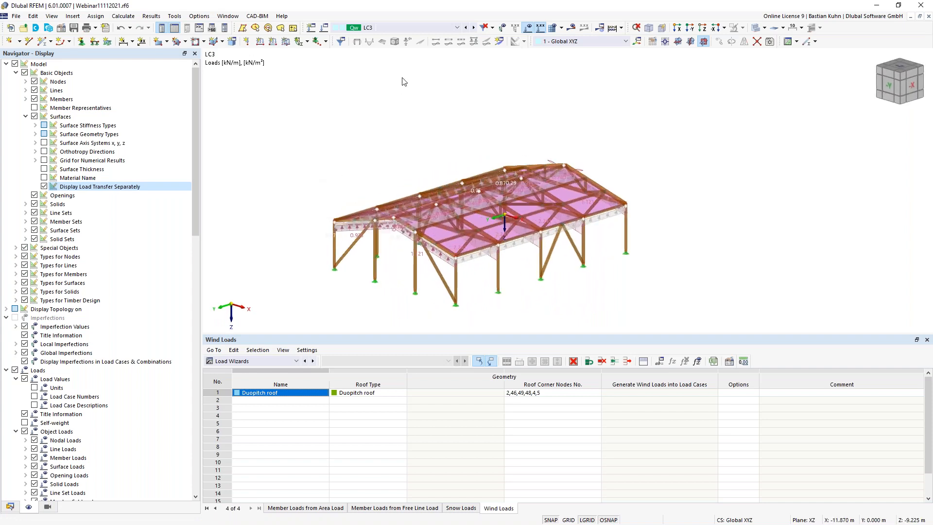
- Show LC4's wind loads with area load display and separate load transfer display turned off
{"action": "left_click", "coordinate": [474, 28]}
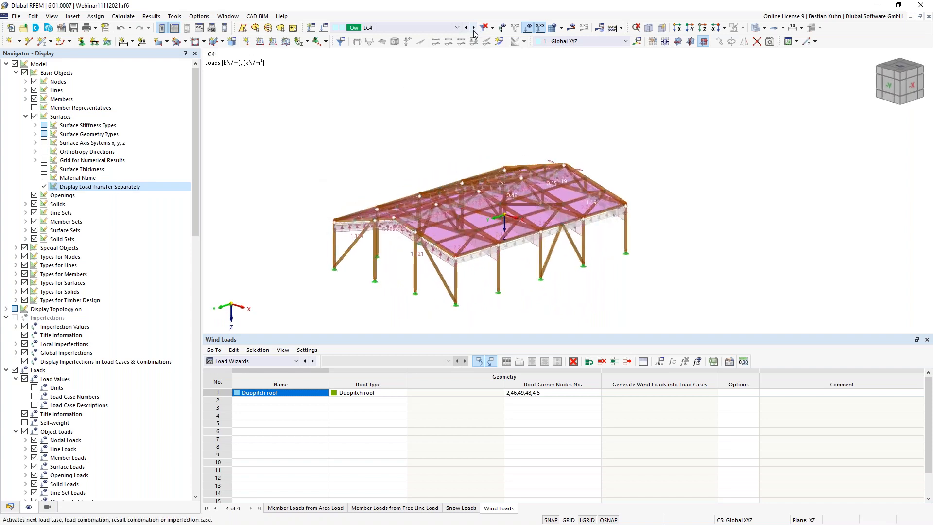
{"action": "right_click", "coordinate": [350, 229]}
{"action": "left_click", "coordinate": [360, 286]}
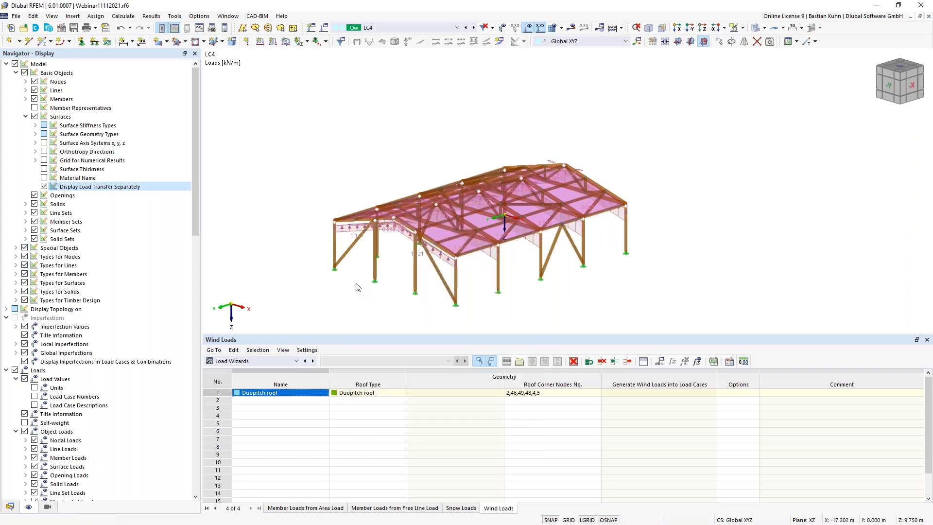
{"action": "middle_click_drag", "start_coordinate": [388, 272], "coordinate": [384, 252], "text": "ctrl"}
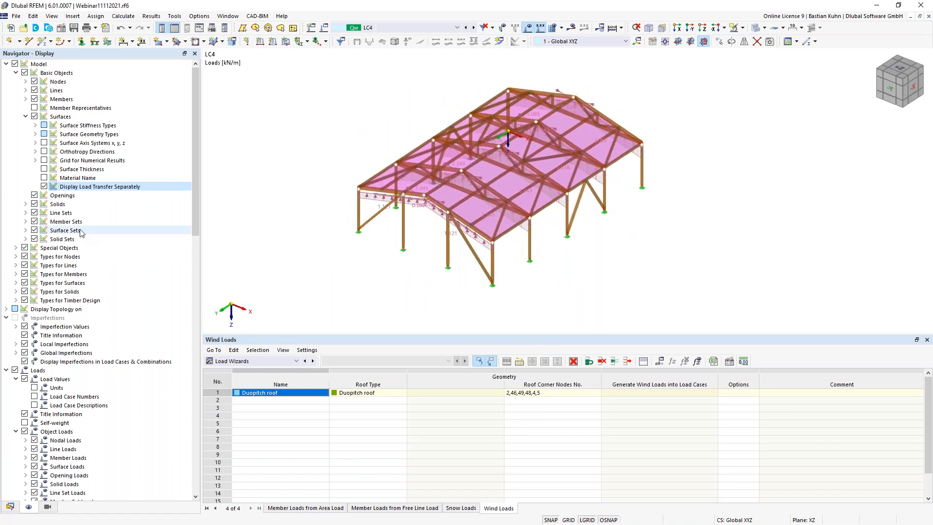
{"action": "left_click", "coordinate": [44, 186]}
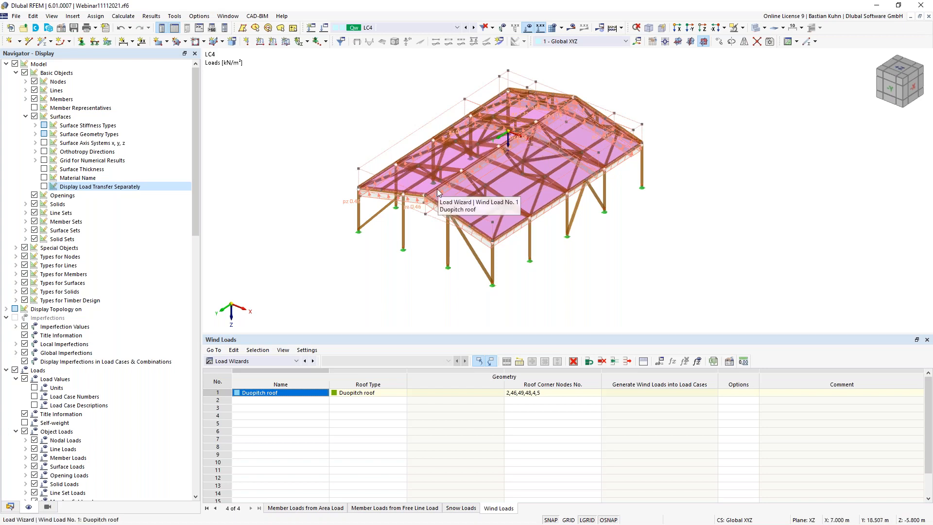
- Save the model and bring back the model data tree in the navigator
{"action": "left_click", "coordinate": [73, 30]}
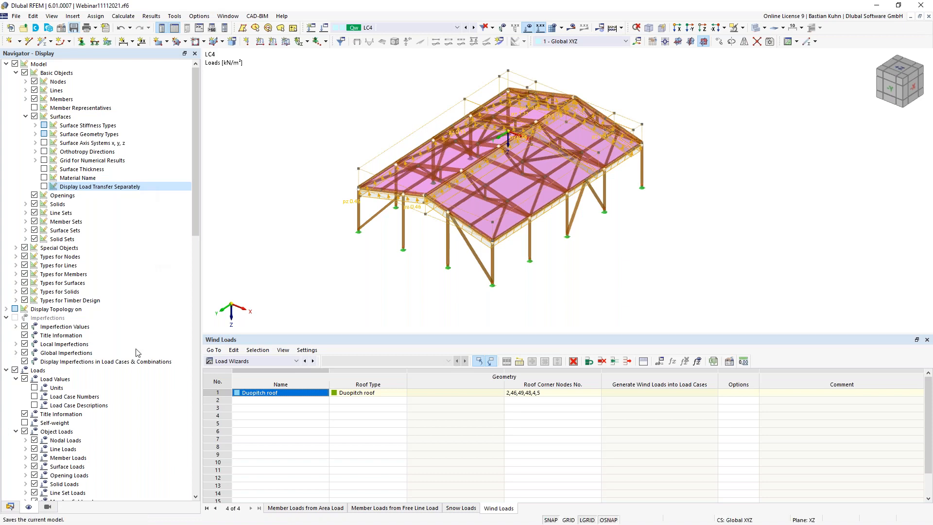
{"action": "left_click", "coordinate": [10, 507]}
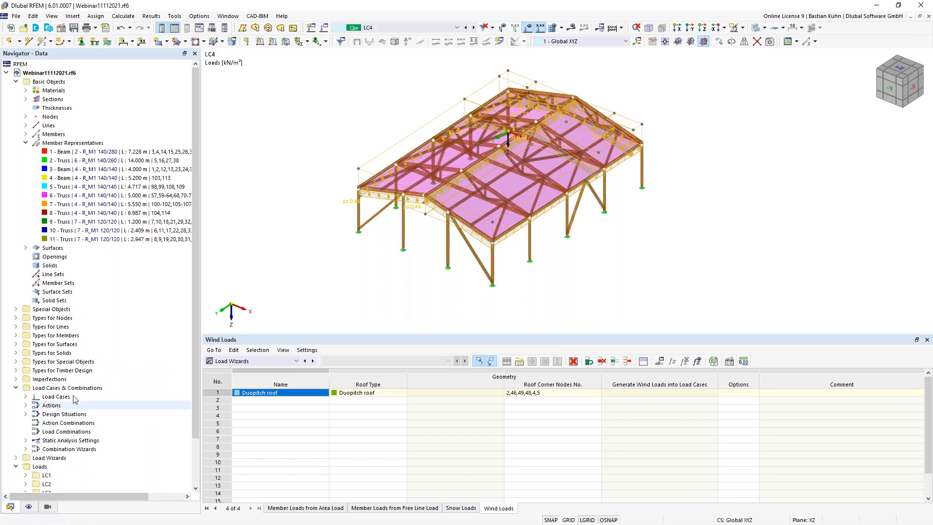
{"action": "scroll", "coordinate": [74, 394], "scroll_direction": "down", "scroll_amount": 1}
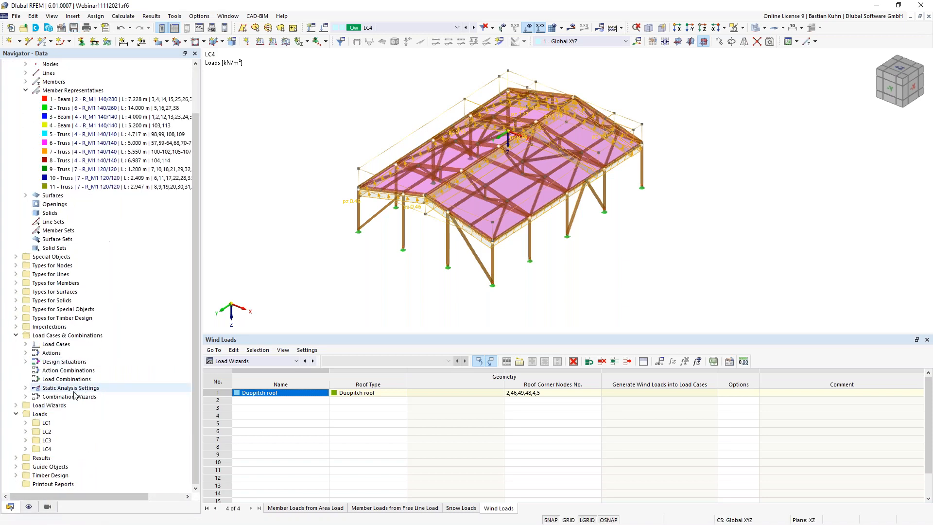
- Open Load Cases & Combinations from the Data navigator and view the LC1–LC4 list
{"action": "right_click", "coordinate": [78, 339]}
{"action": "left_click", "coordinate": [110, 344]}
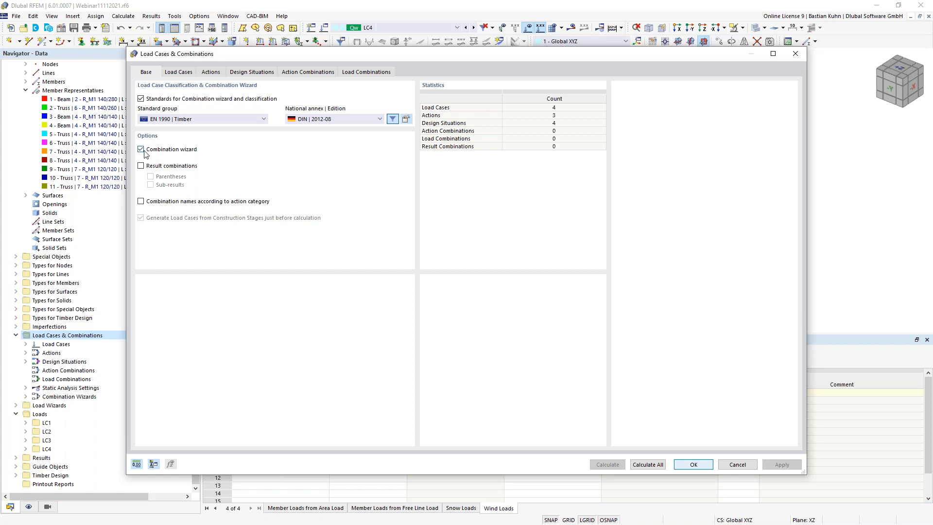
{"action": "left_click", "coordinate": [180, 72]}
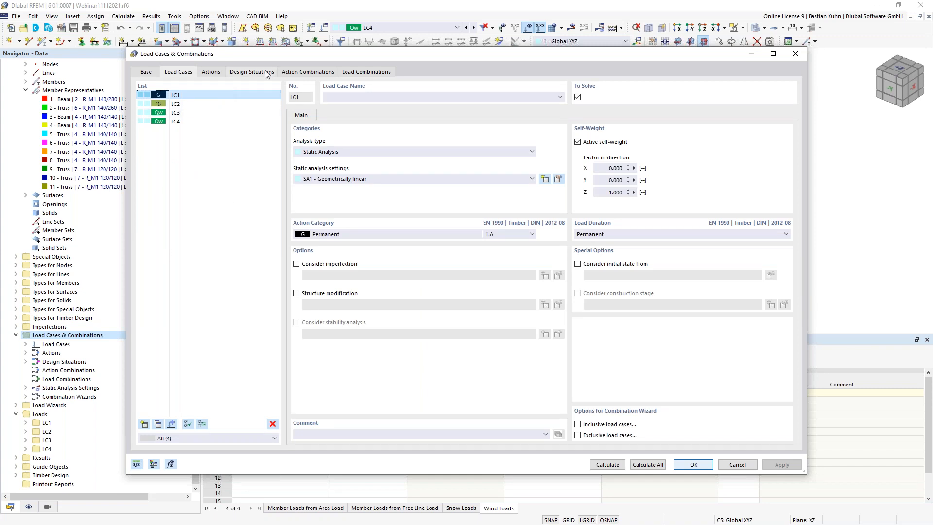
- Add design situation DS5 of type ULS (STR/GEO) Accidental psi-1,1
{"action": "left_click", "coordinate": [251, 72]}
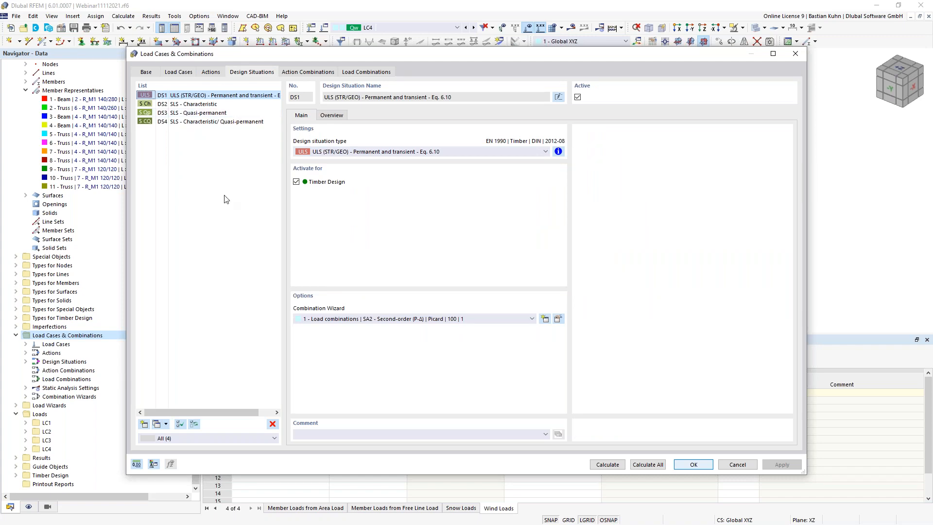
{"action": "left_click", "coordinate": [145, 425]}
{"action": "left_click", "coordinate": [426, 152]}
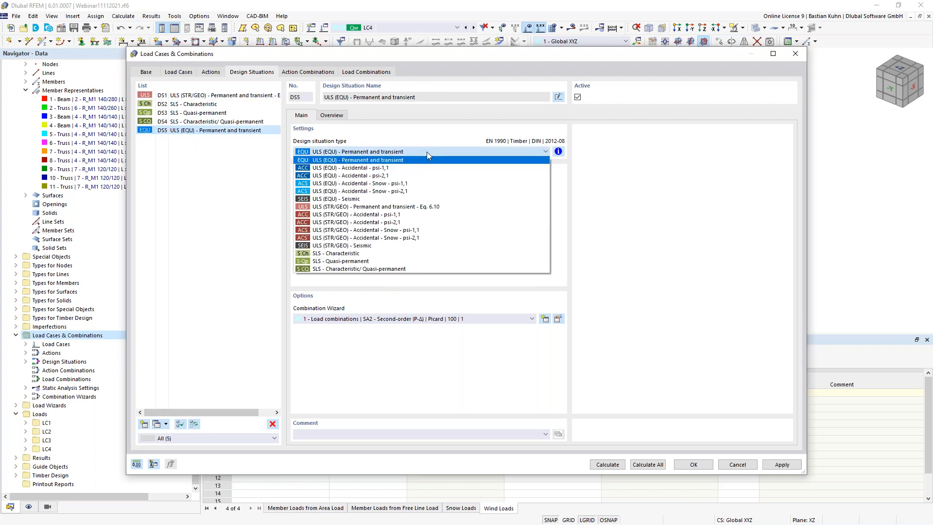
{"action": "left_click", "coordinate": [434, 215]}
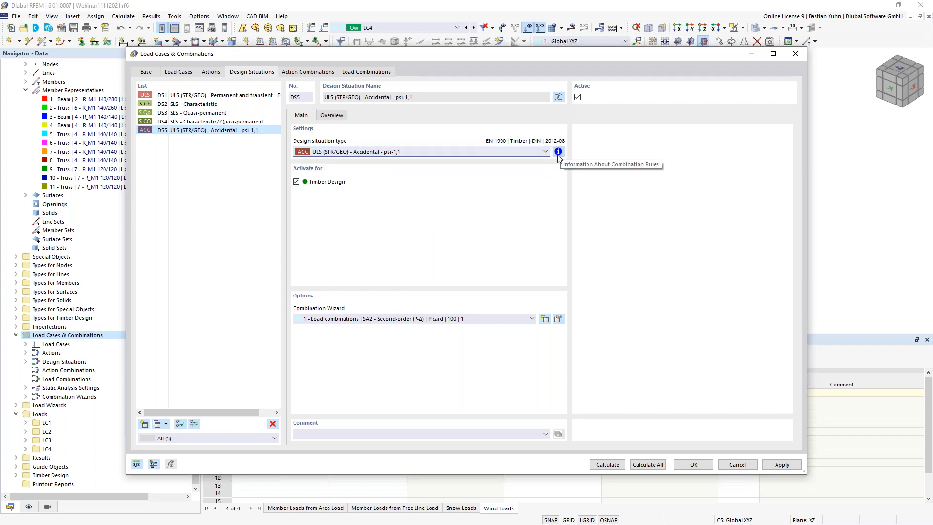
- Check the combination rule formula of quasi-permanent design situation DS3
{"action": "left_click", "coordinate": [195, 113]}
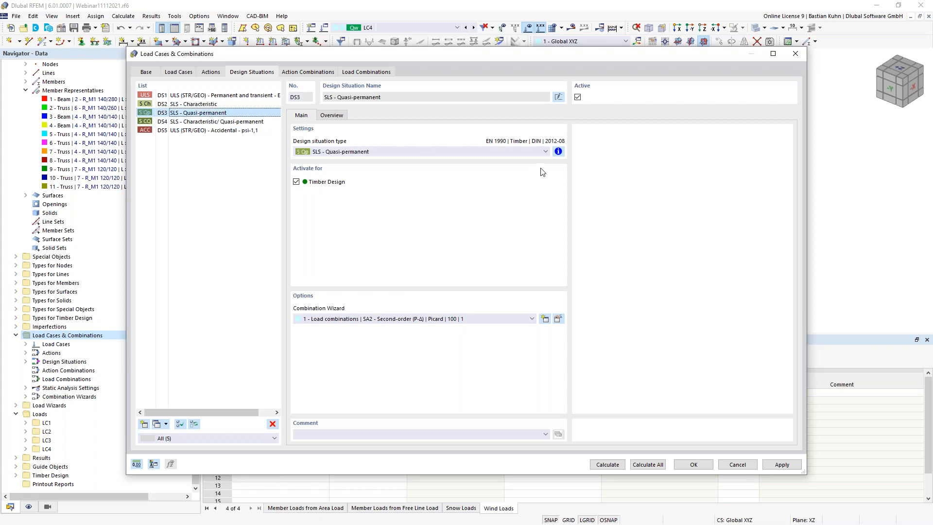
{"action": "left_click", "coordinate": [558, 151]}
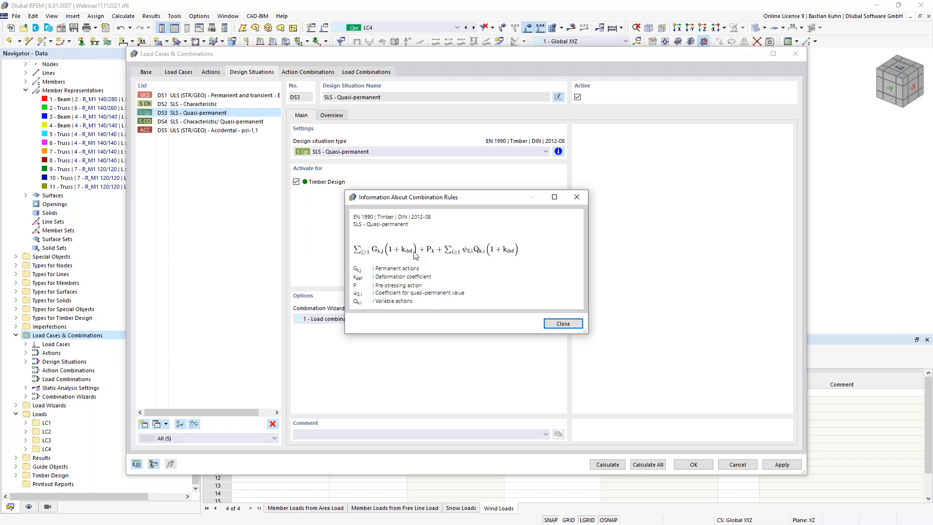
{"action": "left_click", "coordinate": [563, 323]}
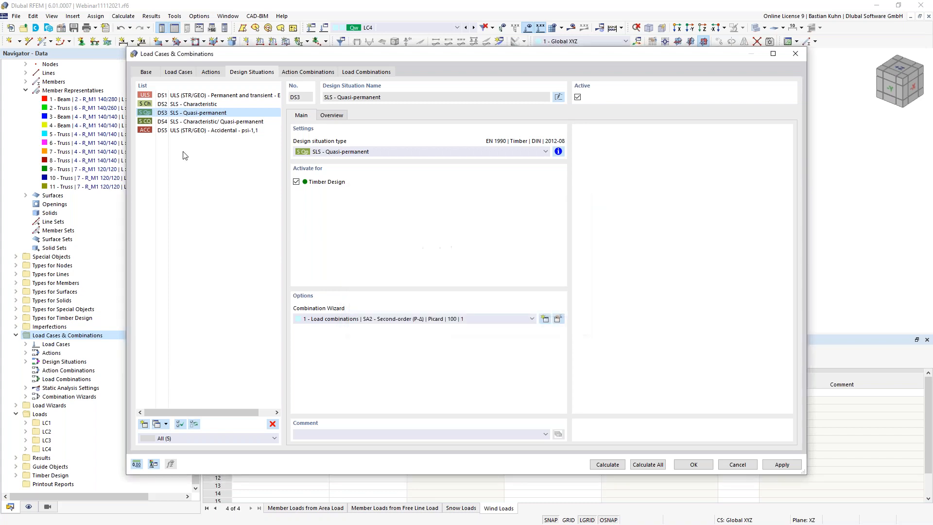
- Assign Combination Wizard 2 (SA1 – Geometrically linear) to DS1–DS5 and confirm
{"action": "left_click", "coordinate": [188, 97]}
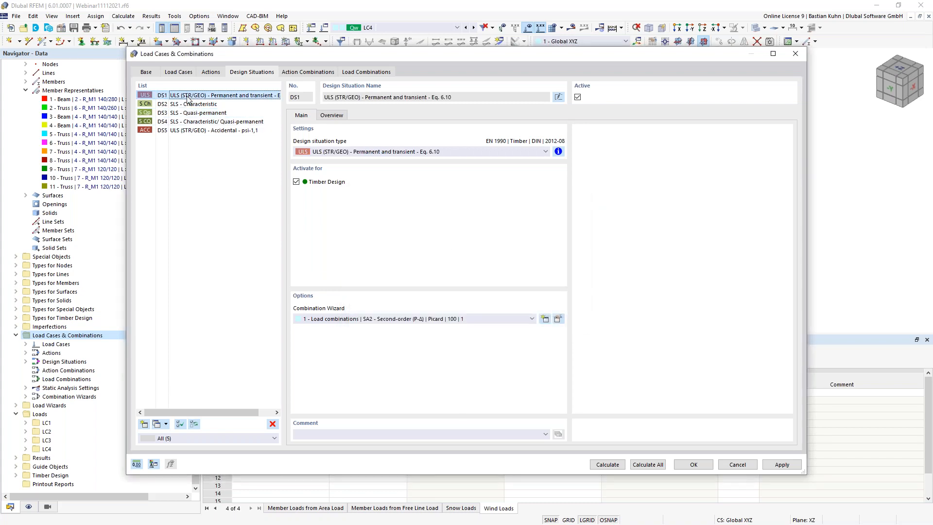
{"action": "left_click", "coordinate": [193, 131], "text": "shift"}
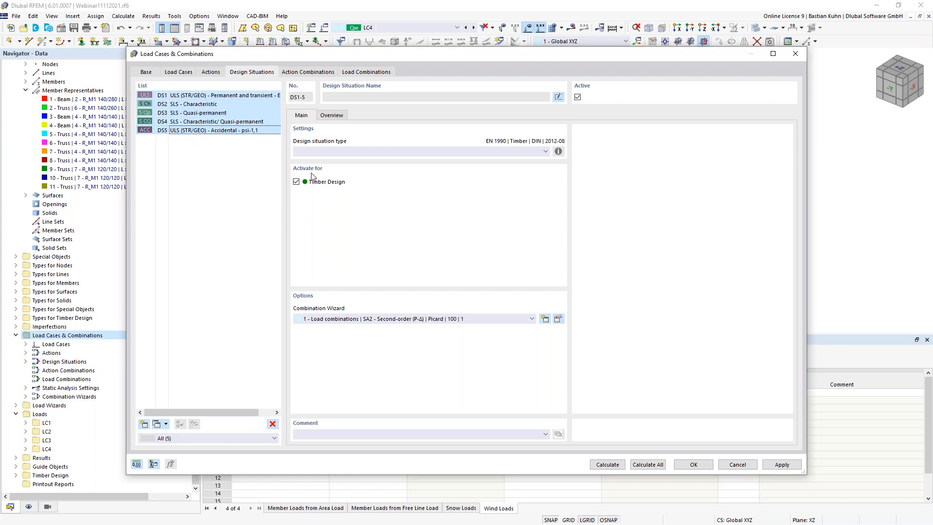
{"action": "left_click", "coordinate": [439, 319]}
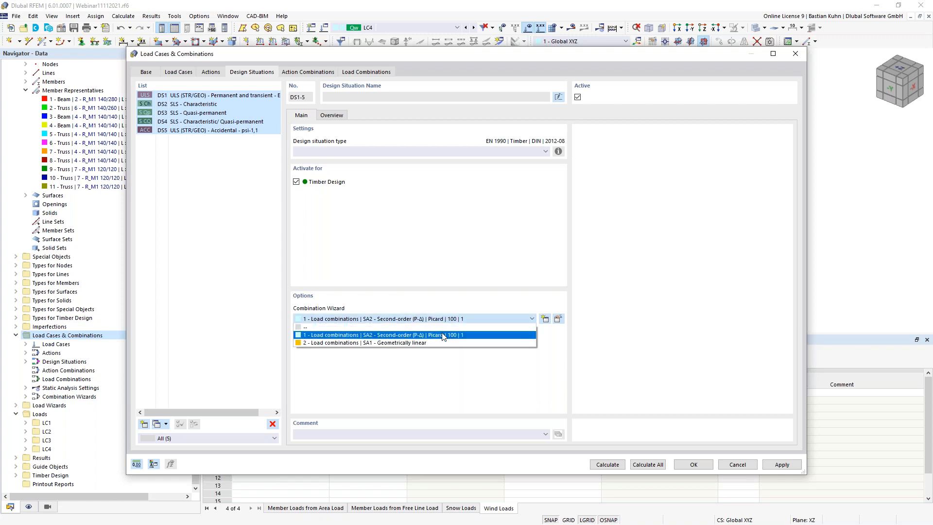
{"action": "left_click", "coordinate": [440, 343]}
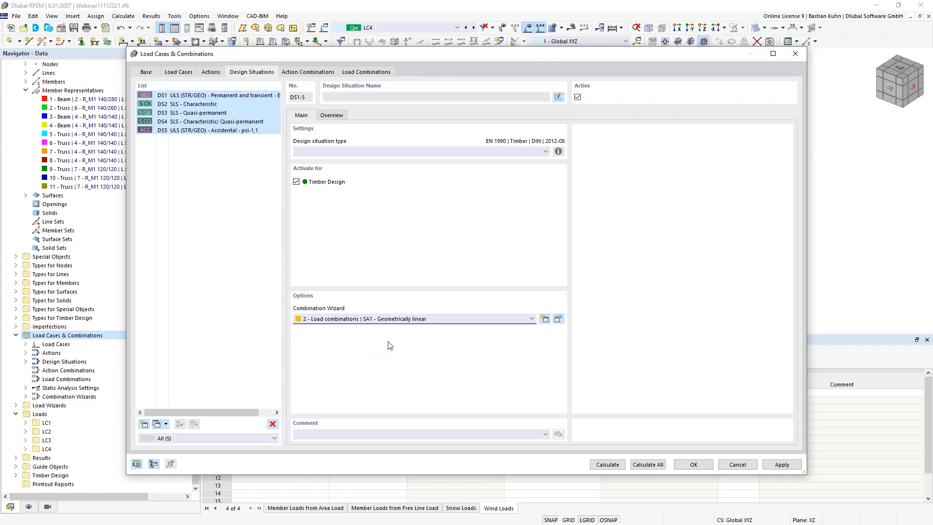
{"action": "left_click", "coordinate": [688, 463]}
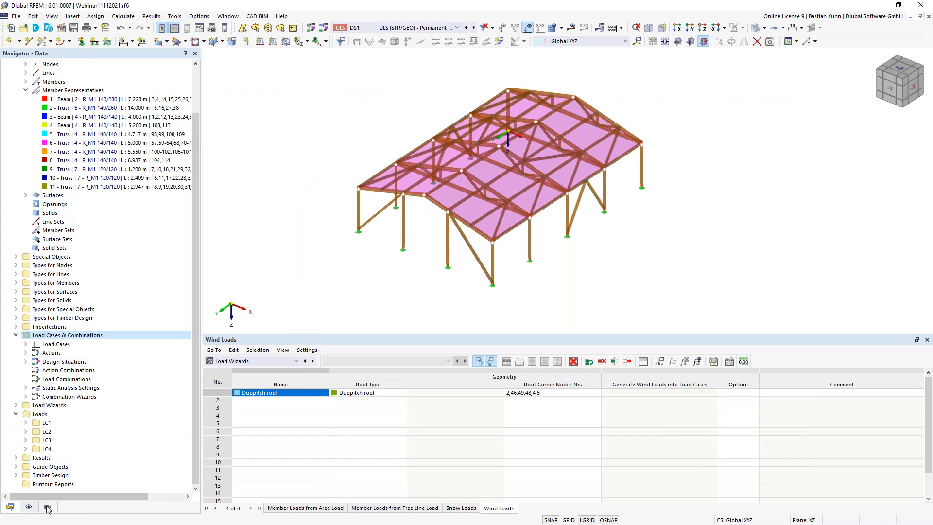
- Turn on the Member Representatives display on the model
{"action": "left_click", "coordinate": [29, 506]}
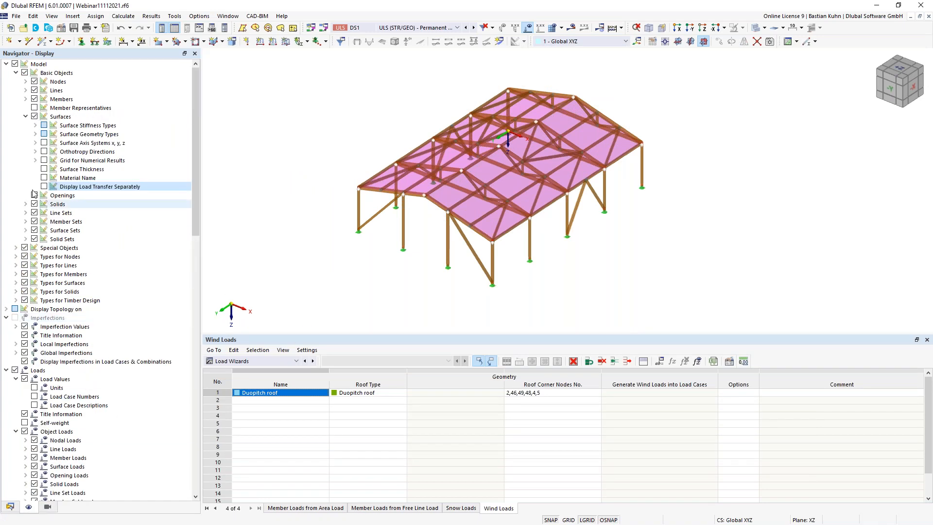
{"action": "left_click", "coordinate": [34, 107]}
{"action": "mouse_move", "coordinate": [335, 243]}
{"action": "middle_mouse_down"}
{"action": "mouse_move", "coordinate": [322, 254]}
{"action": "mouse_move", "coordinate": [328, 239]}
{"action": "middle_mouse_up"}
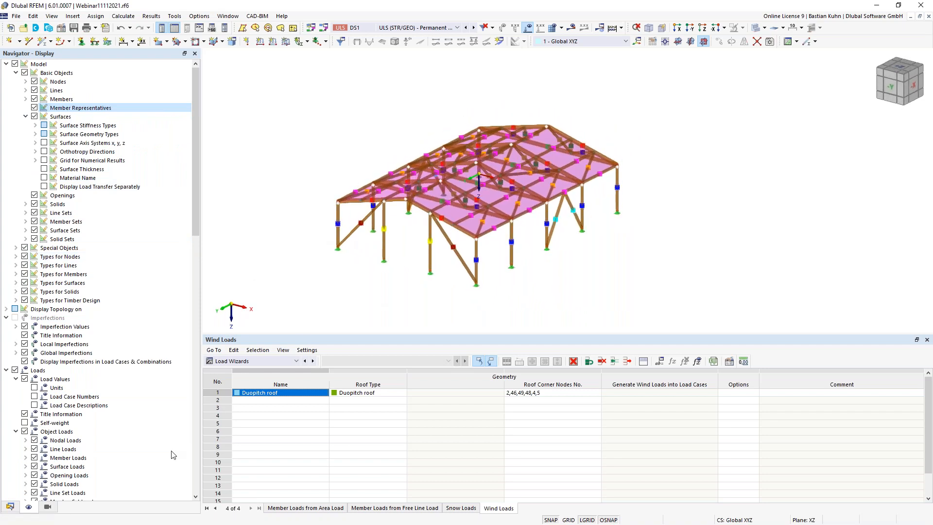
- Open member representative 1 - Beam for editing from the Data navigator
{"action": "left_click", "coordinate": [10, 506]}
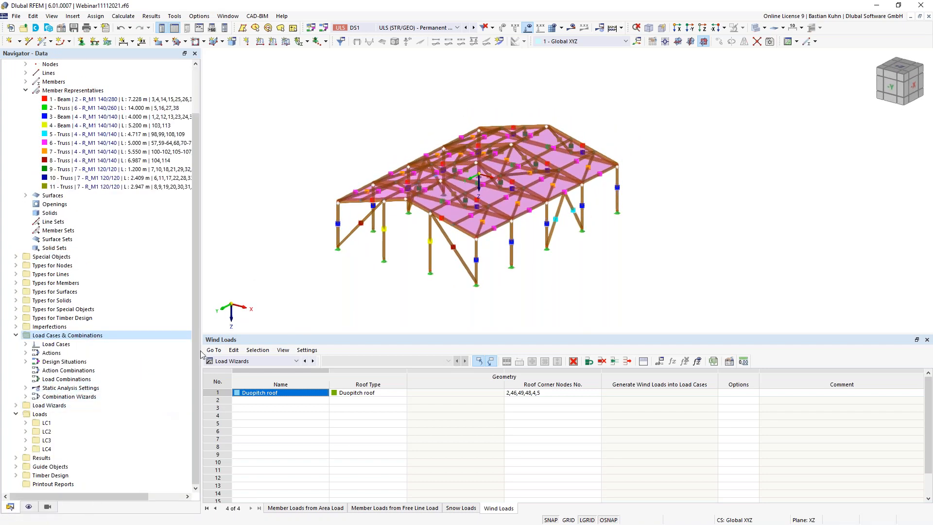
{"action": "right_click", "coordinate": [122, 100]}
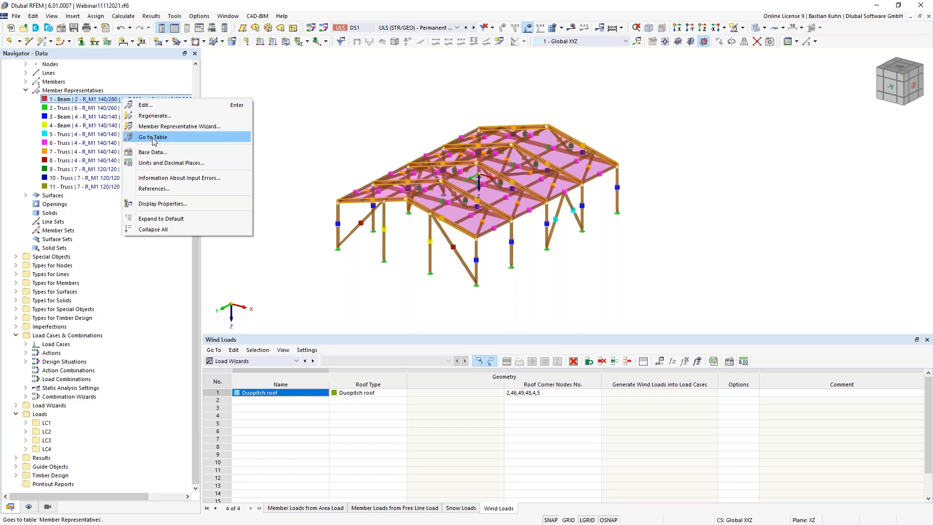
{"action": "left_click", "coordinate": [150, 107]}
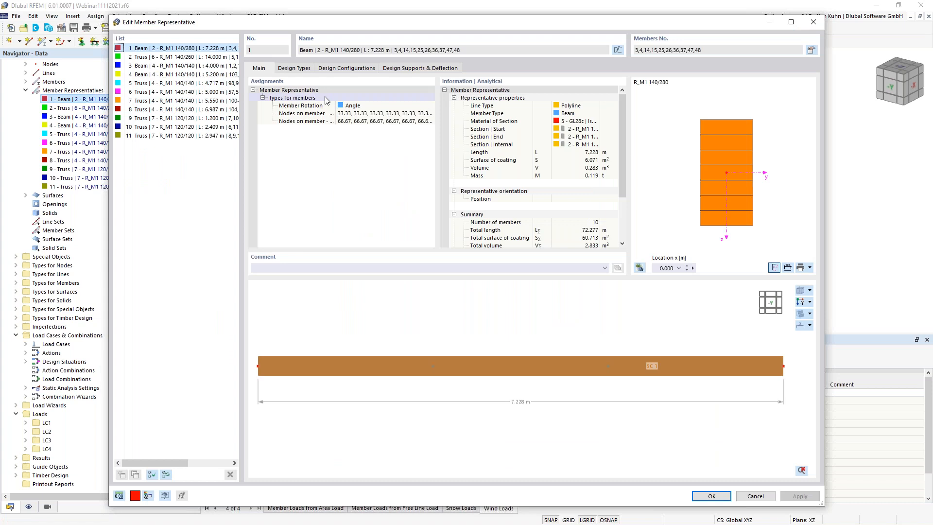
- Create a new Standard effective-length definition for beam representative 1
{"action": "left_click", "coordinate": [297, 68]}
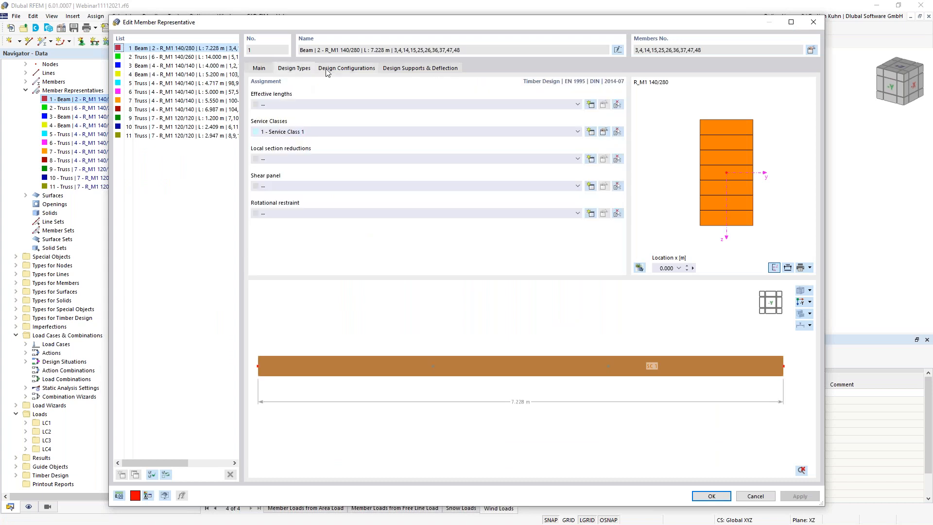
{"action": "left_click", "coordinate": [590, 104]}
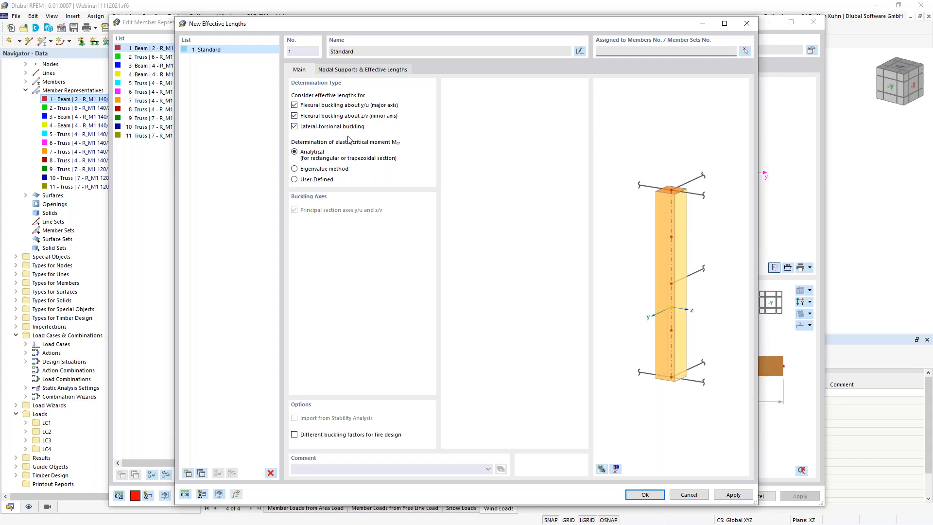
{"action": "left_click", "coordinate": [354, 70]}
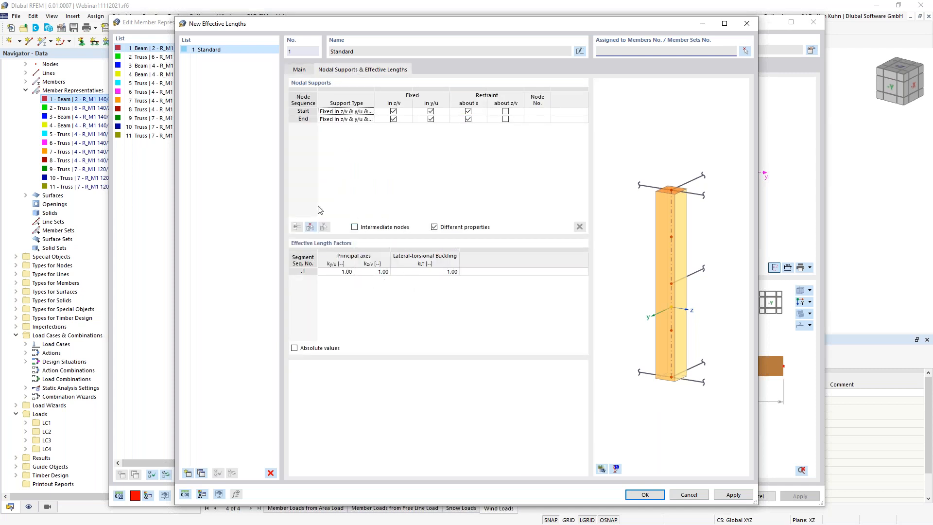
{"action": "left_click", "coordinate": [307, 71]}
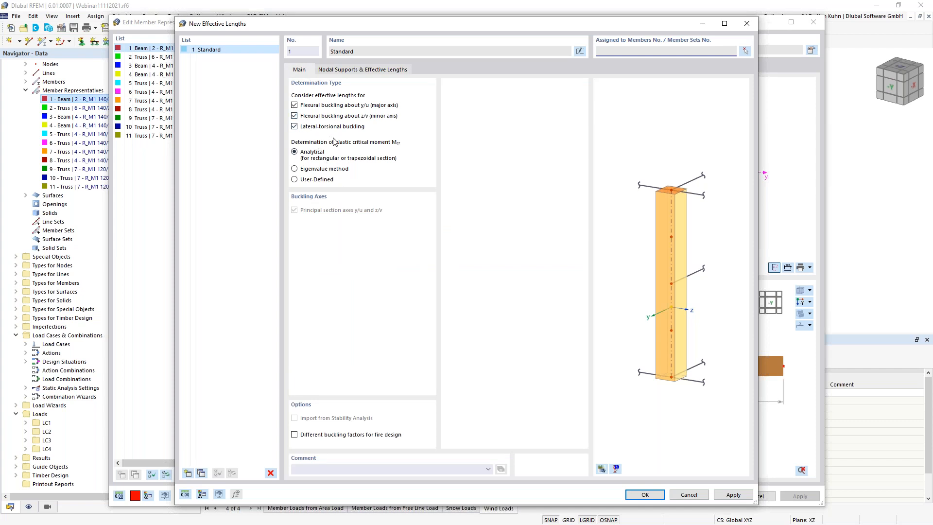
{"action": "left_click", "coordinate": [346, 72]}
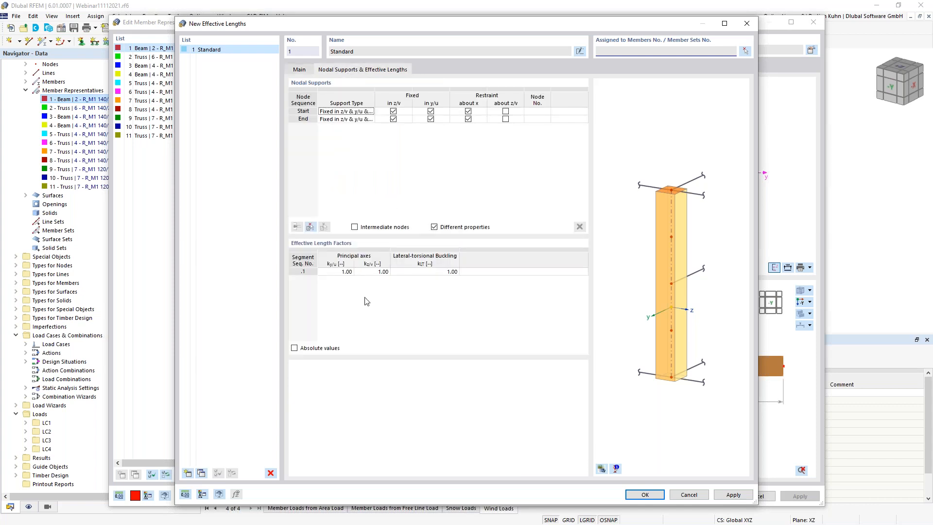
- Enter absolute effective lengths Lcr,y 7 m and Lcr,z 2.58 m and save them
{"action": "left_click", "coordinate": [293, 348]}
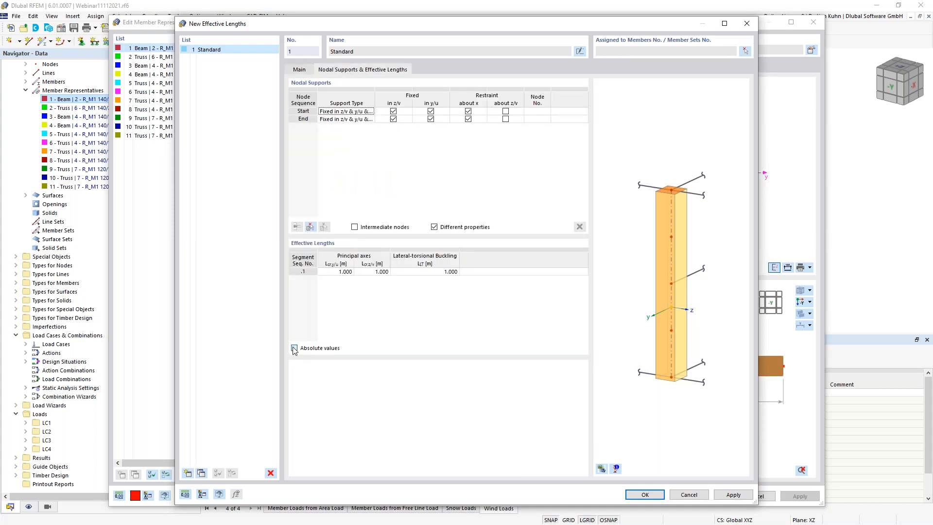
{"action": "left_click", "coordinate": [332, 272]}
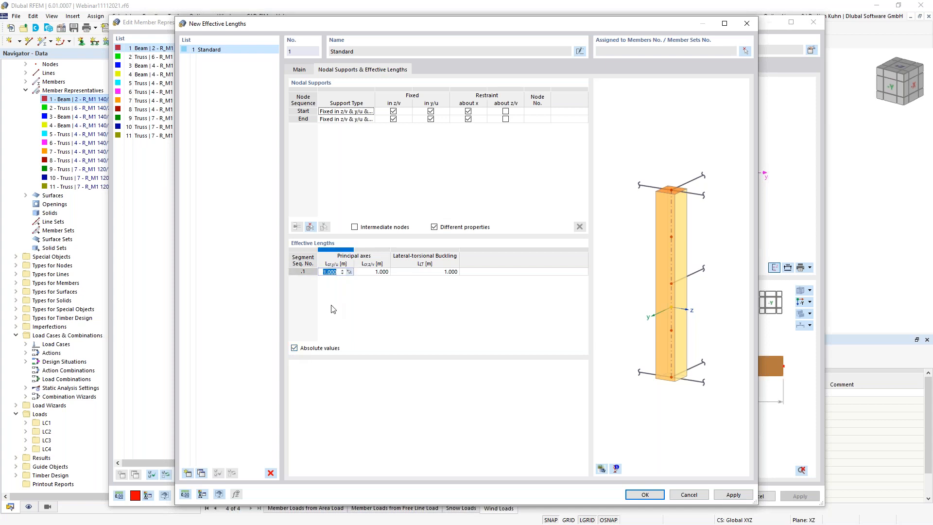
{"action": "type", "text": "7"}
{"action": "key", "text": "Tab"}
{"action": "type", "text": "2.58"}
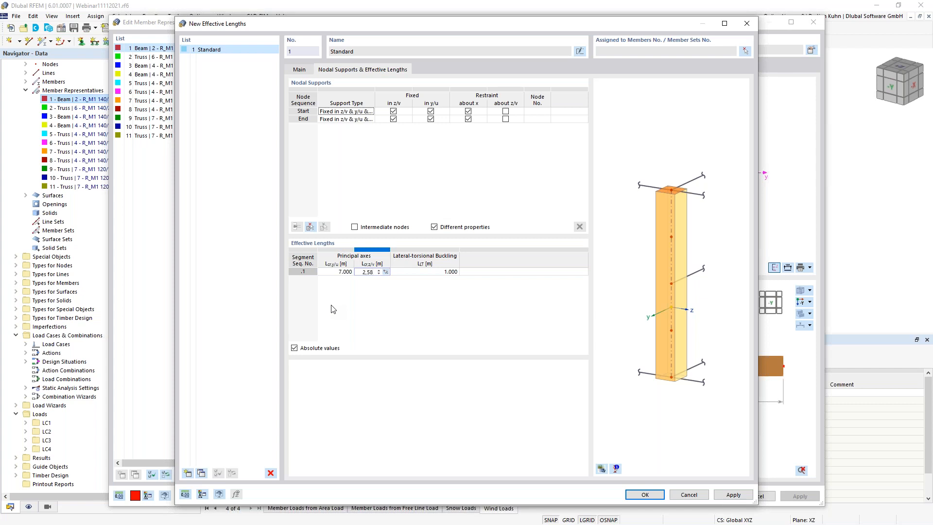
{"action": "key", "text": "Tab"}
{"action": "type", "text": "2"}
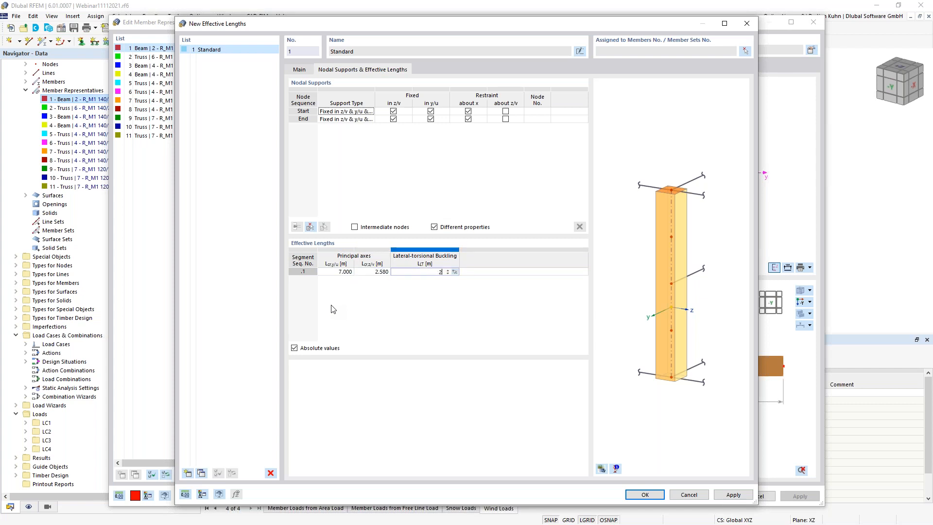
{"action": "type", "text": ".58"}
{"action": "left_click", "coordinate": [646, 494]}
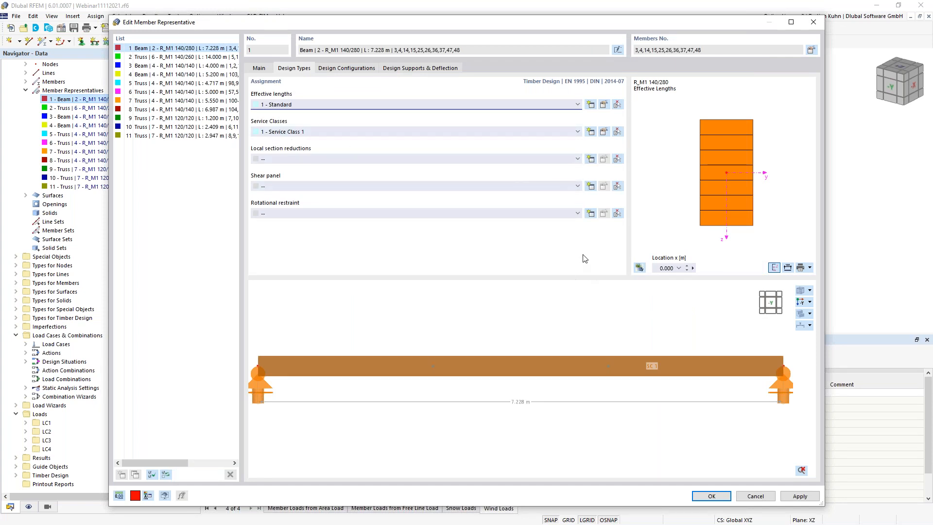
{"action": "left_click", "coordinate": [590, 159]}
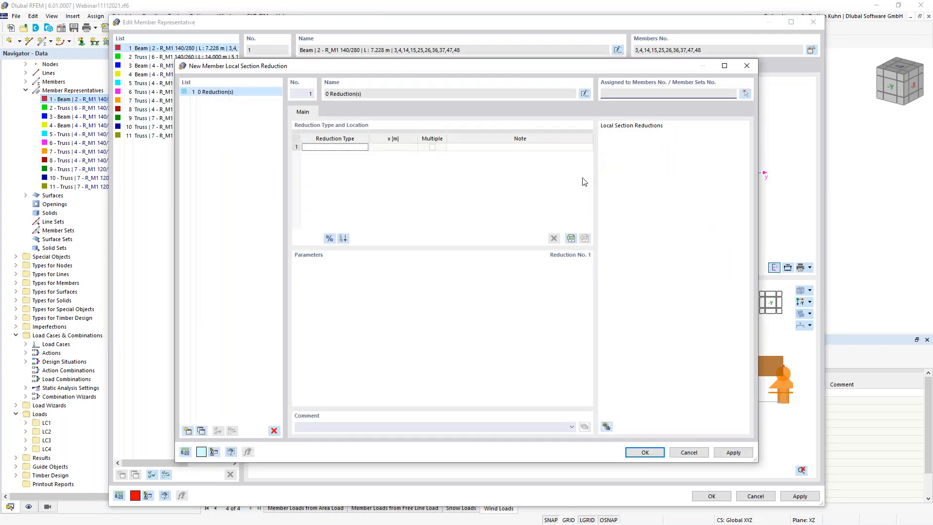
{"action": "left_click", "coordinate": [356, 147]}
{"action": "left_click", "coordinate": [364, 147]}
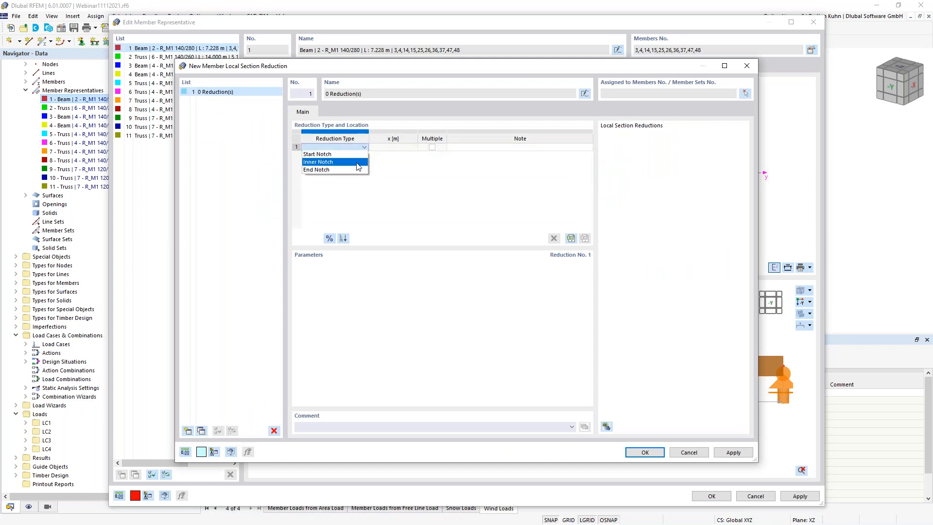
{"action": "left_click", "coordinate": [354, 162]}
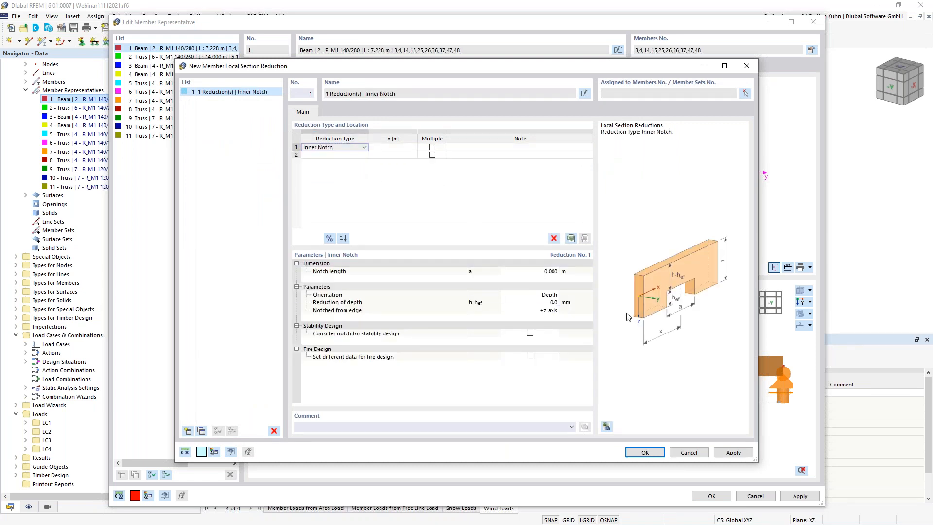
{"action": "left_click", "coordinate": [689, 452]}
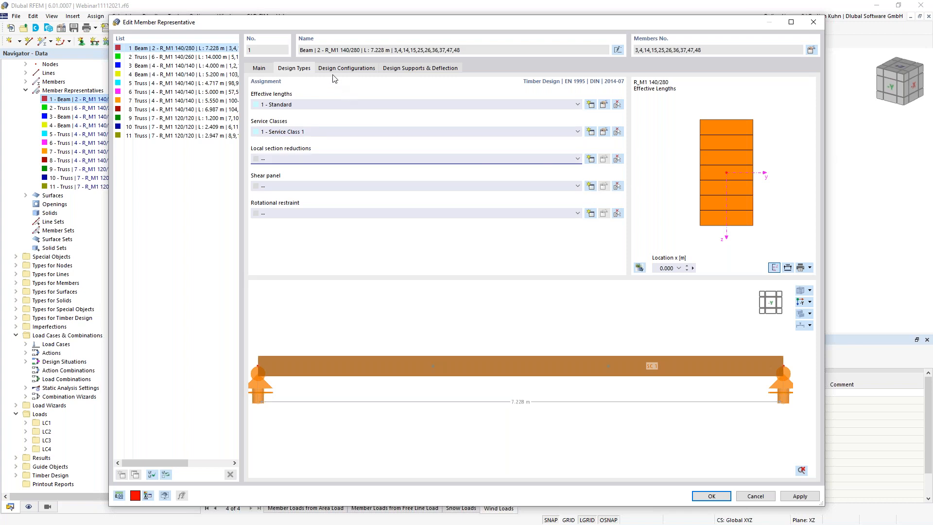
{"action": "left_click", "coordinate": [346, 68]}
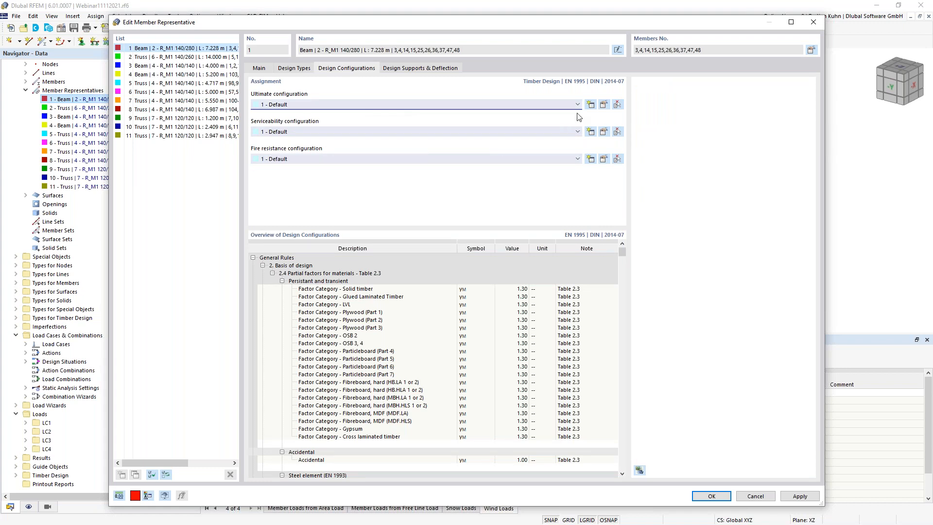
{"action": "left_click", "coordinate": [603, 105]}
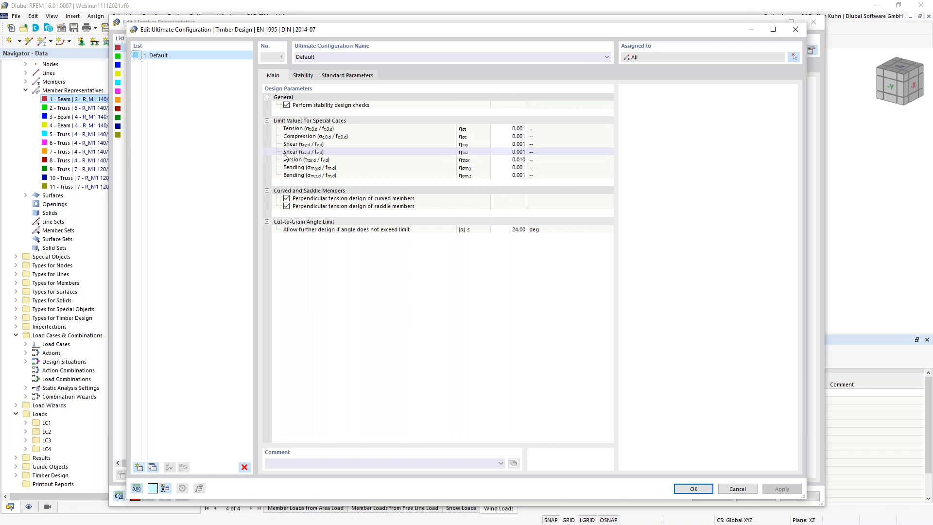
{"action": "left_click", "coordinate": [302, 76]}
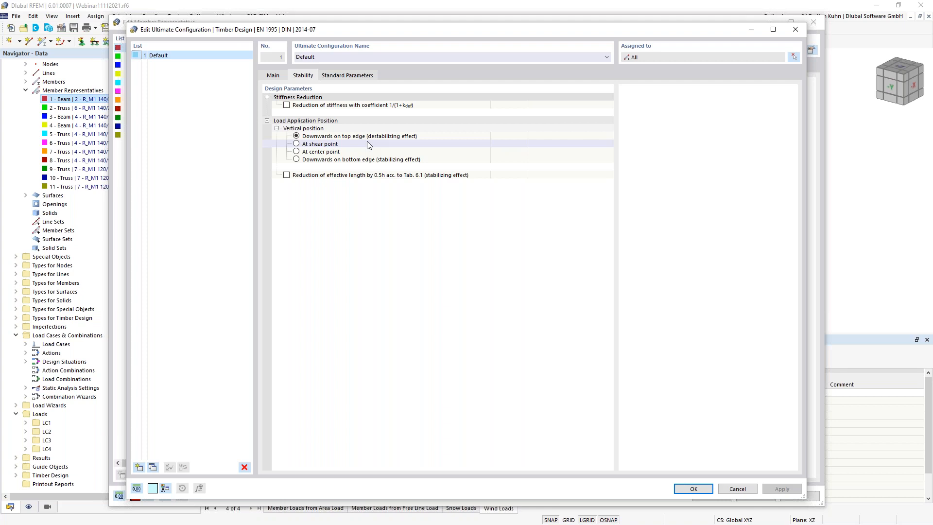
{"action": "left_click", "coordinate": [346, 77]}
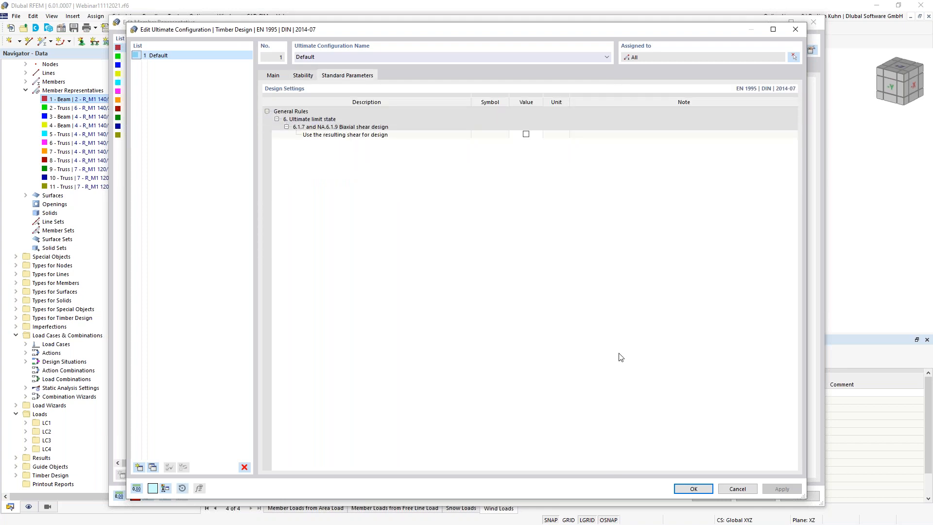
{"action": "left_click", "coordinate": [694, 489]}
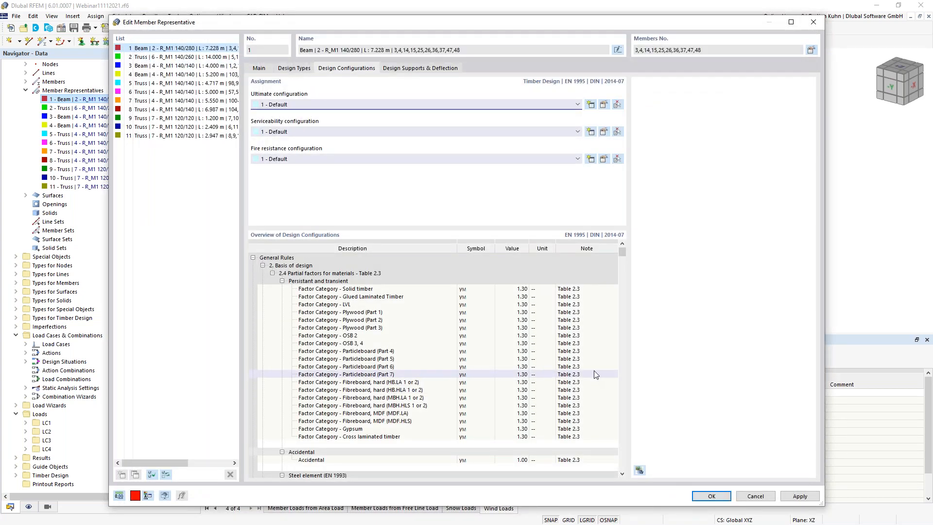
{"action": "left_click_drag", "start_coordinate": [458, 23], "coordinate": [442, 298]}
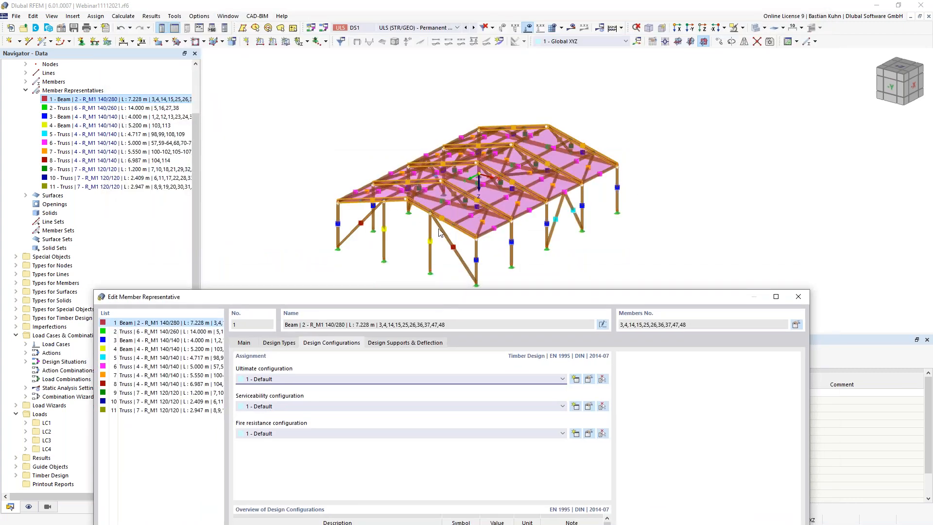
- Set the beam representative's serviceability and fire resistance configurations to '--'
{"action": "left_click_drag", "start_coordinate": [479, 305], "coordinate": [504, 64]}
{"action": "left_click", "coordinate": [537, 165]}
{"action": "left_click", "coordinate": [522, 170]}
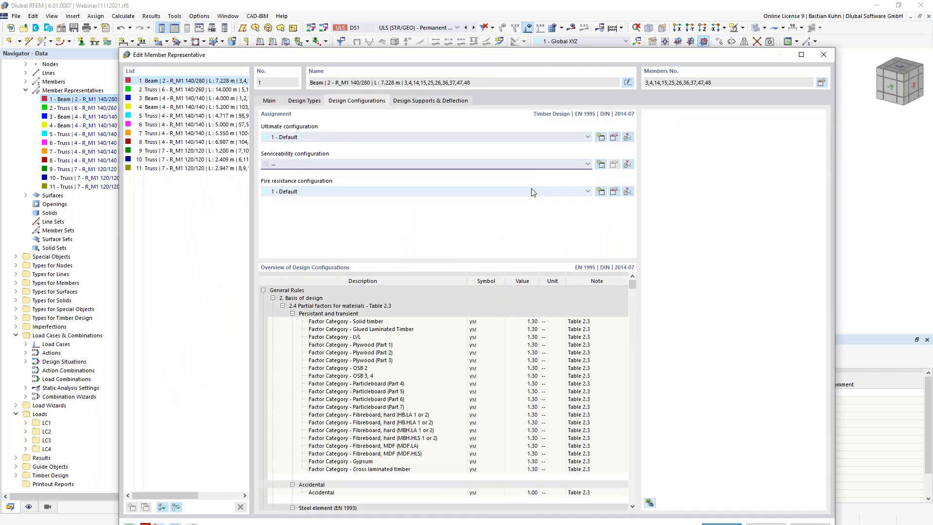
{"action": "left_click", "coordinate": [530, 191]}
{"action": "left_click", "coordinate": [527, 200]}
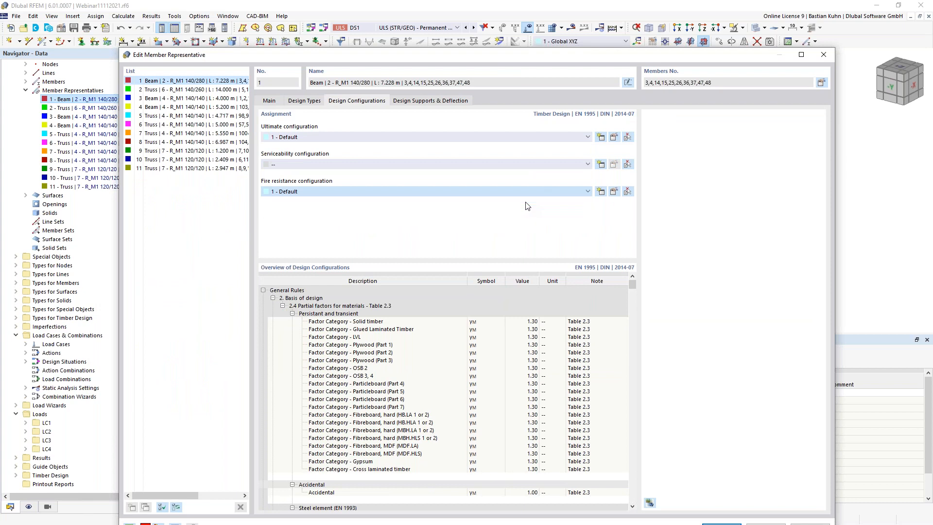
{"action": "left_click_drag", "start_coordinate": [522, 56], "coordinate": [562, 250]}
- For the 14 m truss, set fire resistance to 30 minutes without Top (-z) exposure
{"action": "left_click", "coordinate": [231, 283]}
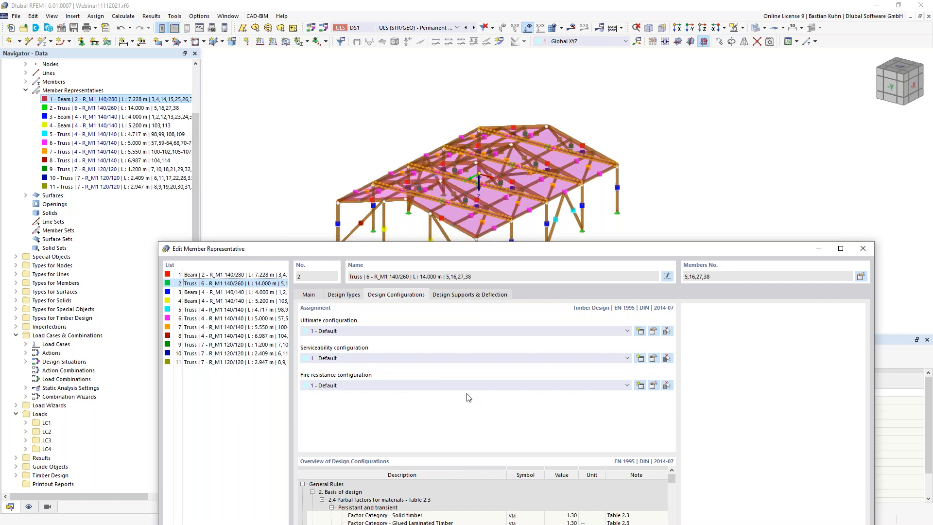
{"action": "left_click", "coordinate": [652, 385]}
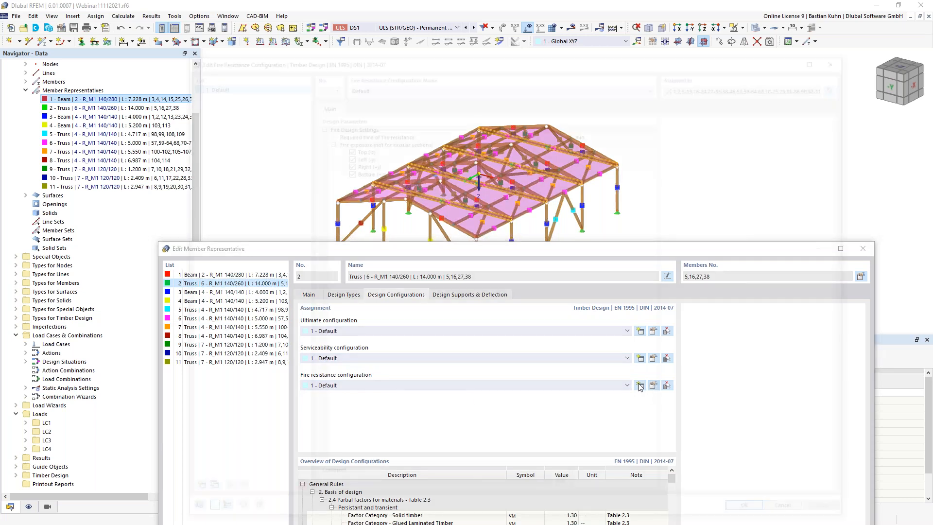
{"action": "left_click", "coordinate": [547, 132]}
{"action": "left_click", "coordinate": [558, 131]}
{"action": "left_click", "coordinate": [564, 132]}
{"action": "left_click", "coordinate": [562, 146]}
{"action": "left_click", "coordinate": [346, 146]}
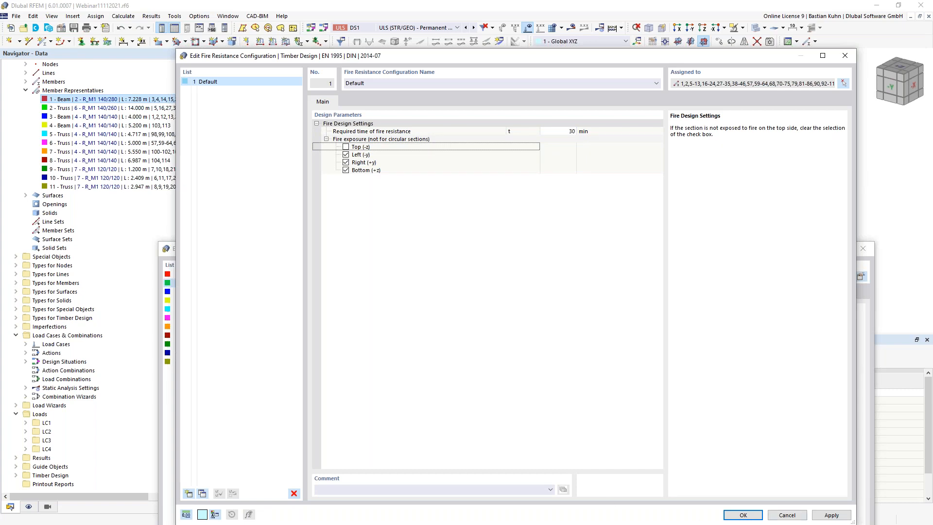
{"action": "left_click", "coordinate": [751, 514]}
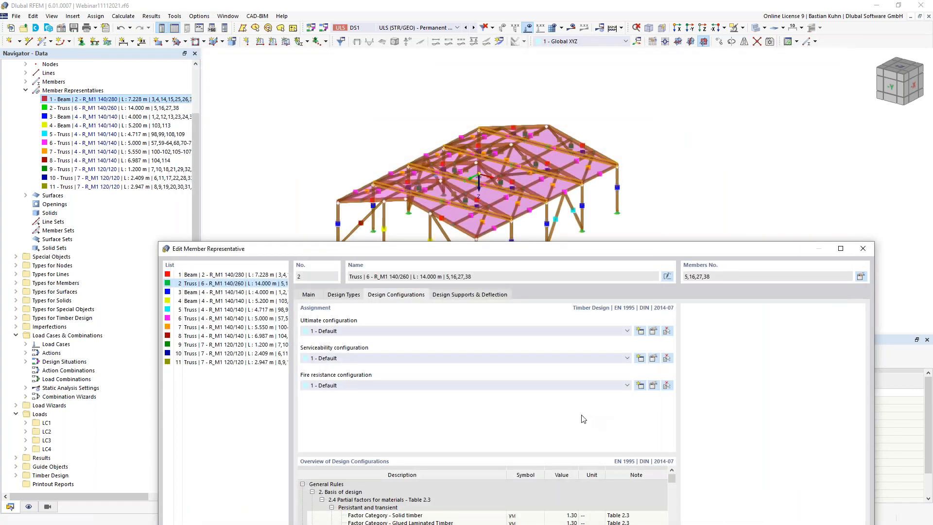
- Review the truss's serviceability configuration unchanged, then view design supports and deflection settings
{"action": "left_click", "coordinate": [653, 359]}
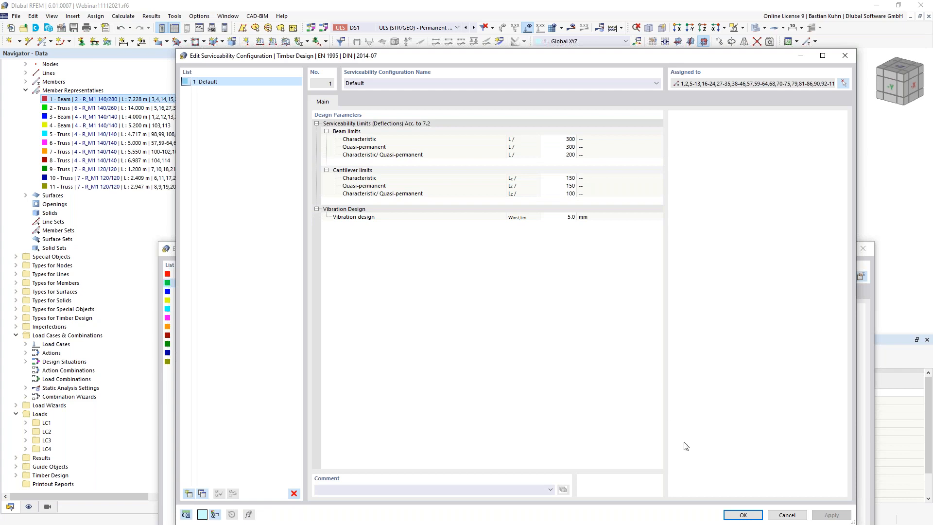
{"action": "left_click", "coordinate": [743, 515]}
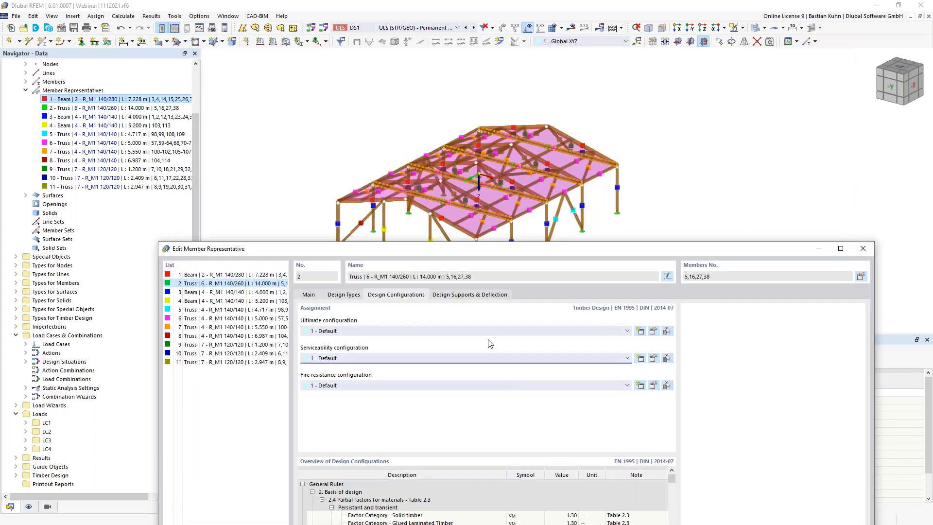
{"action": "left_click", "coordinate": [475, 297]}
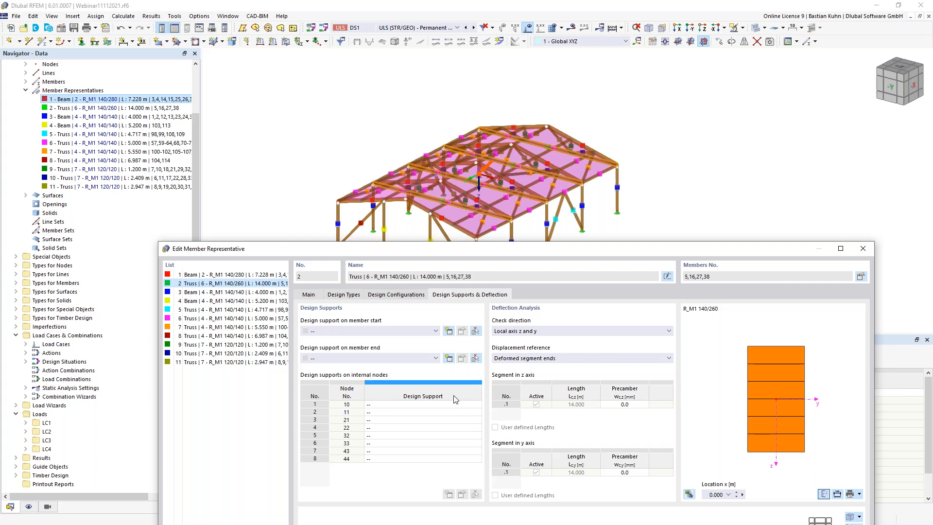
- Discard a new design support and keep deflection checked about local z and y for the truss
{"action": "left_click", "coordinate": [425, 332]}
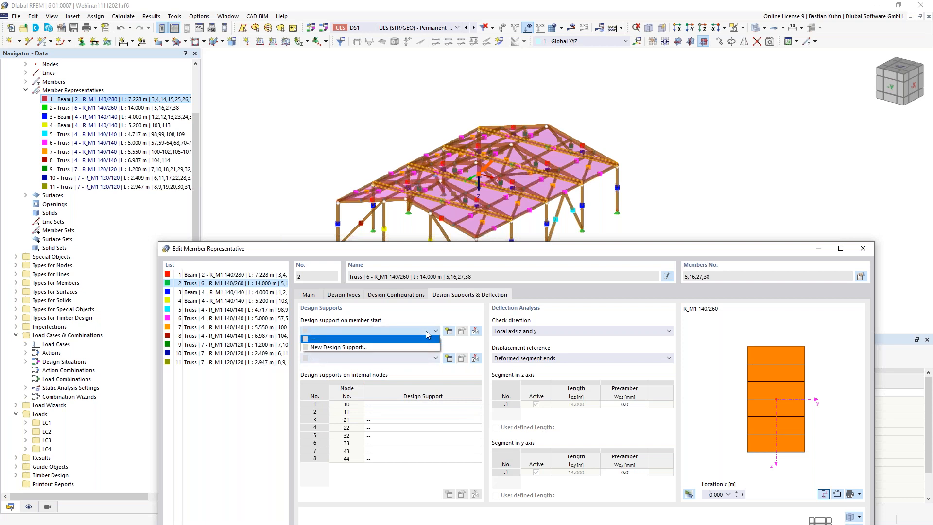
{"action": "left_click", "coordinate": [448, 331]}
{"action": "left_click", "coordinate": [448, 332]}
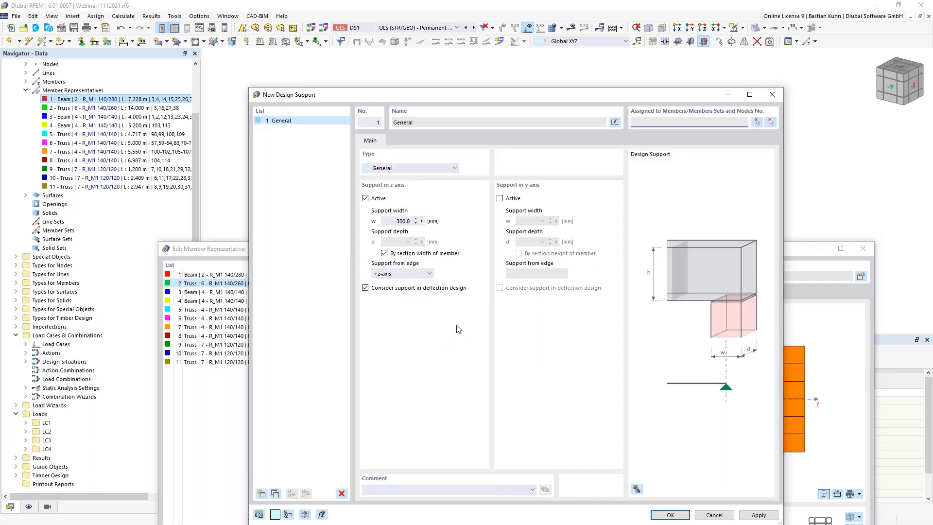
{"action": "left_click", "coordinate": [718, 513]}
{"action": "left_click_drag", "start_coordinate": [556, 251], "coordinate": [502, 55]}
{"action": "left_click", "coordinate": [526, 136]}
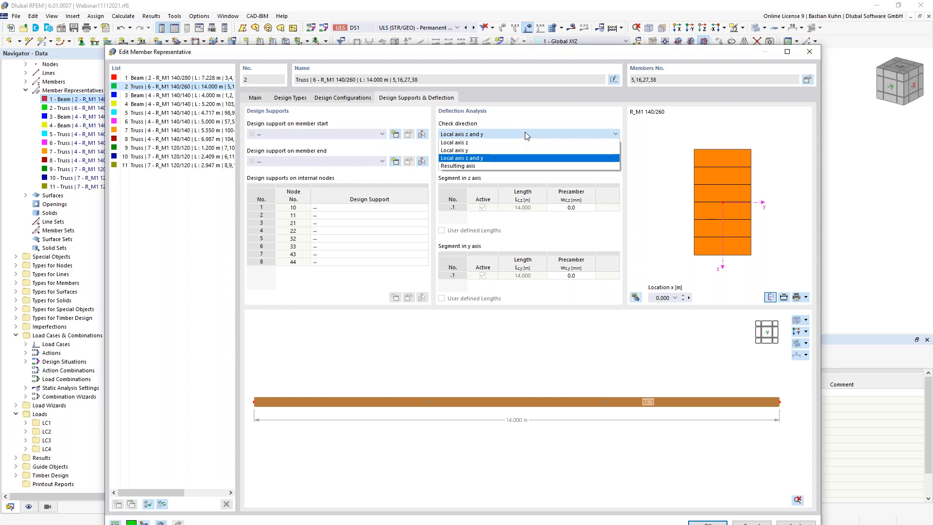
{"action": "left_click", "coordinate": [521, 130]}
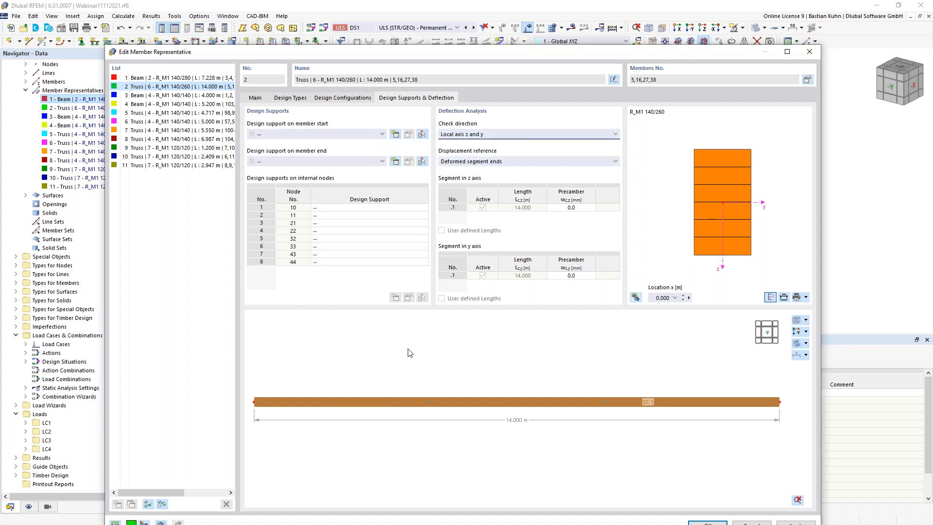
{"action": "left_click", "coordinate": [334, 100]}
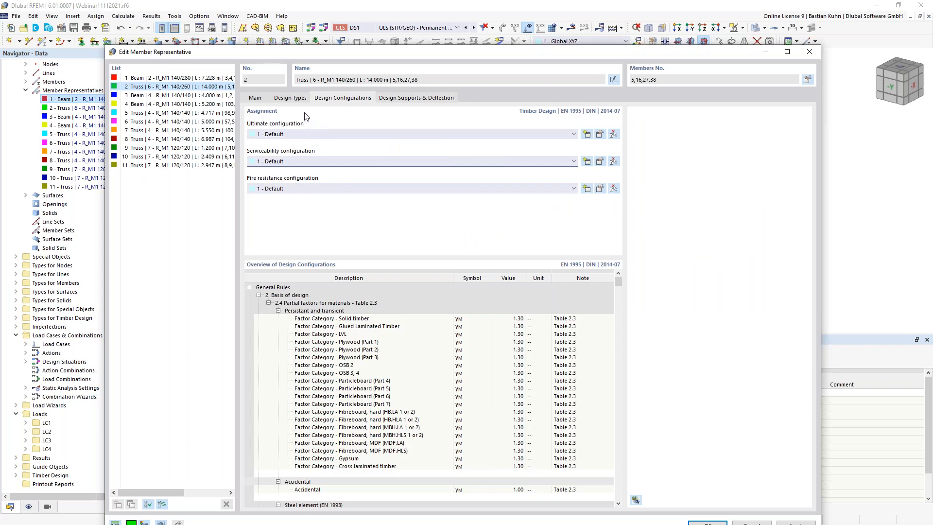
- Create truss effective lengths without lateral-torsional buckling: absolute Lcr,y 4.67 m and Lcr,z 14 m
{"action": "left_click", "coordinate": [297, 99]}
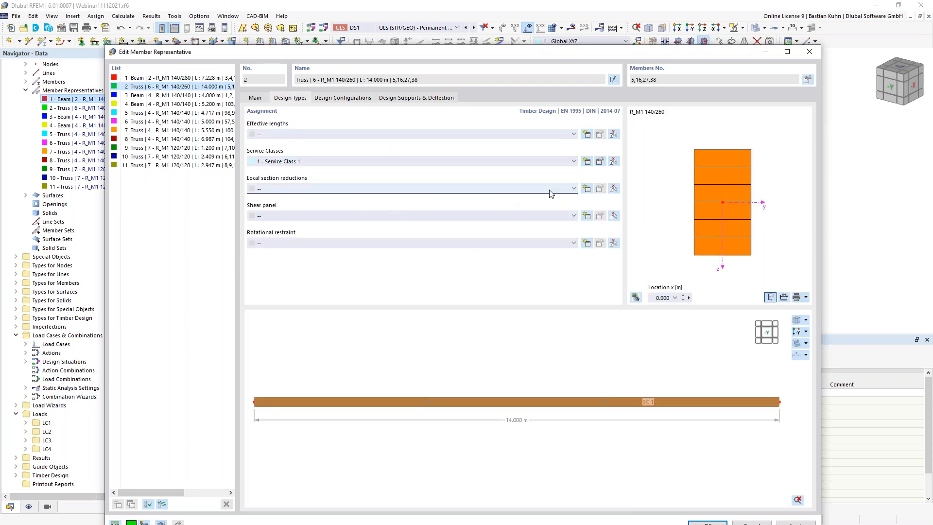
{"action": "left_click", "coordinate": [586, 134]}
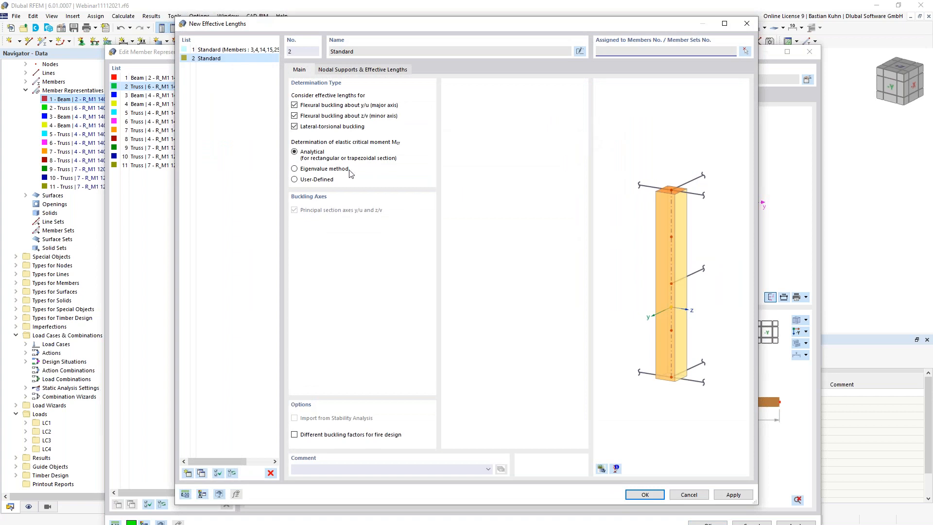
{"action": "left_click", "coordinate": [294, 127]}
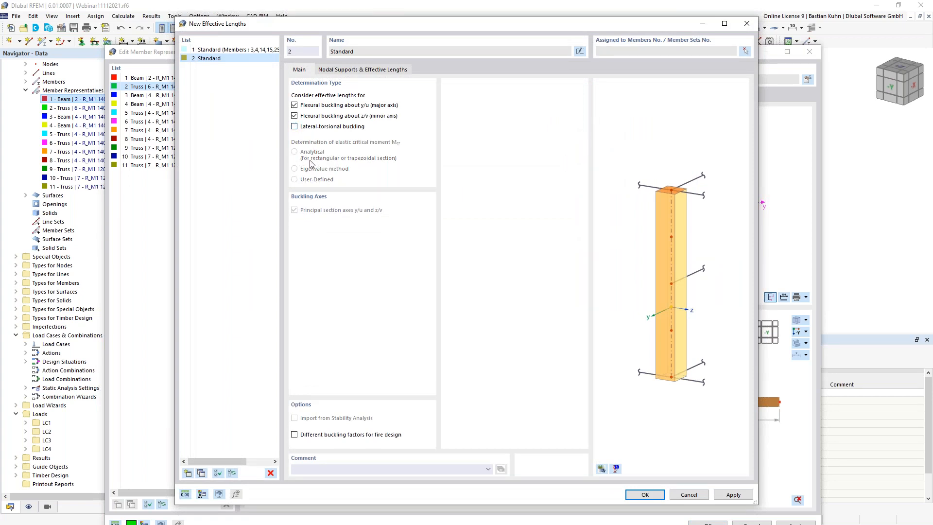
{"action": "left_click", "coordinate": [342, 71]}
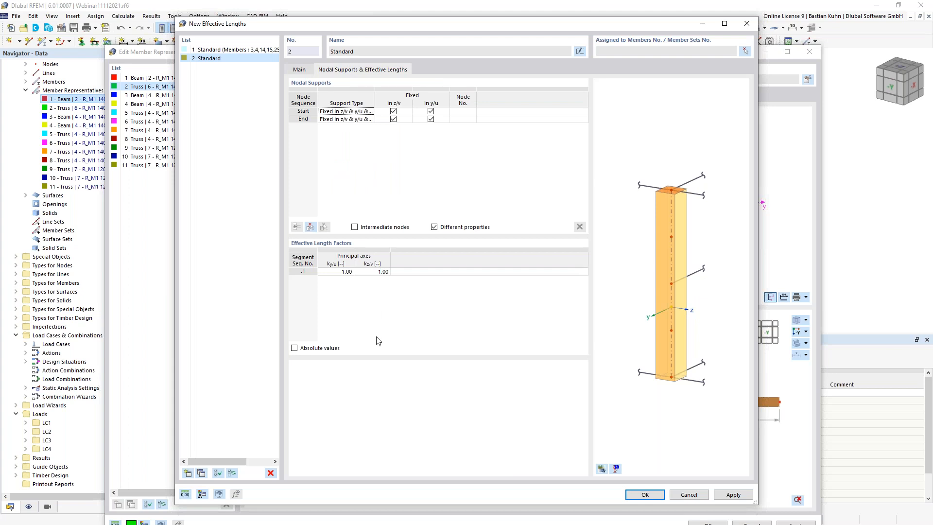
{"action": "left_click", "coordinate": [295, 348]}
{"action": "left_click", "coordinate": [338, 272]}
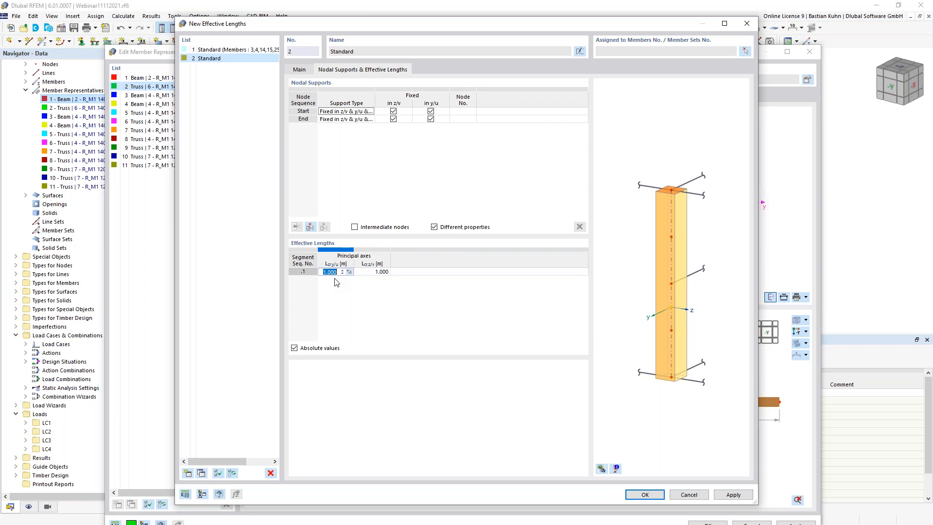
{"action": "type", "text": "4.67"}
{"action": "key", "text": "Tab"}
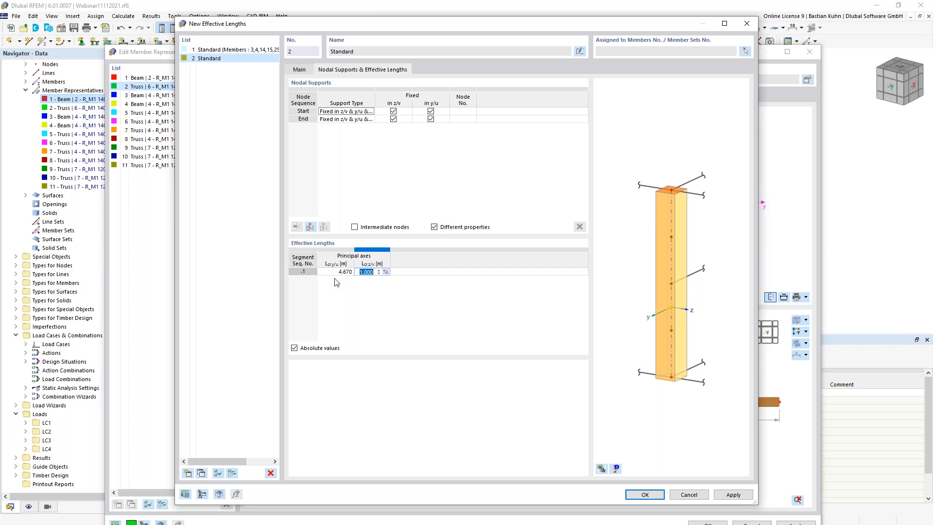
{"action": "type", "text": "14"}
{"action": "left_click", "coordinate": [645, 494]}
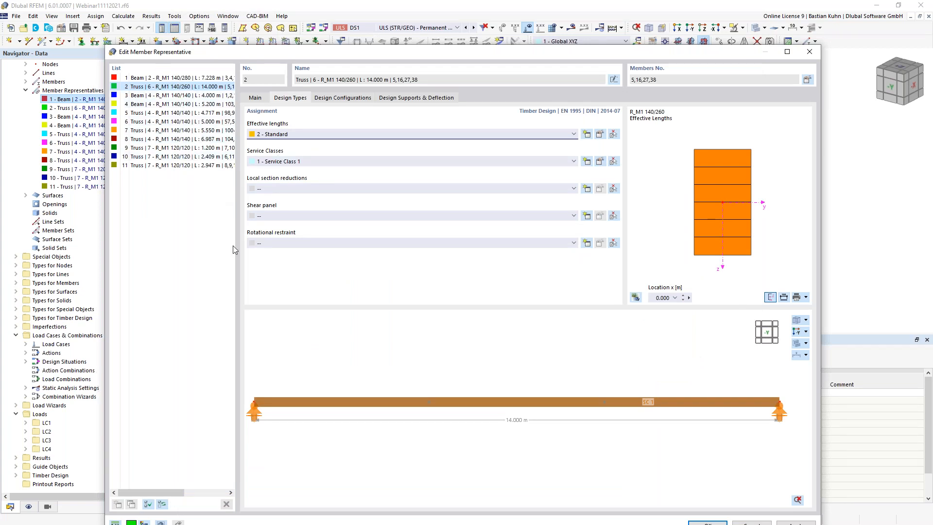
- Give representatives 3–11 new effective lengths 3 with lateral-torsional buckling unchecked
{"action": "left_click", "coordinate": [164, 96]}
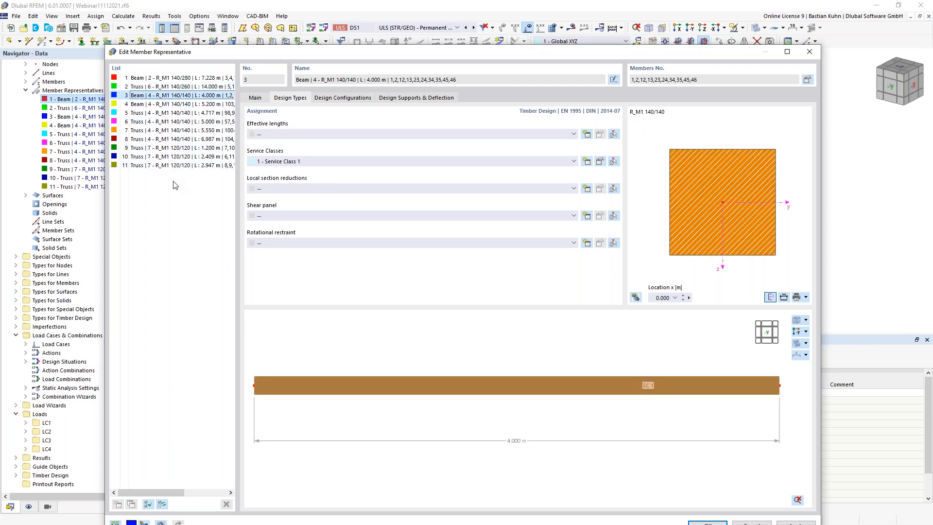
{"action": "left_click", "coordinate": [180, 164], "text": "shift"}
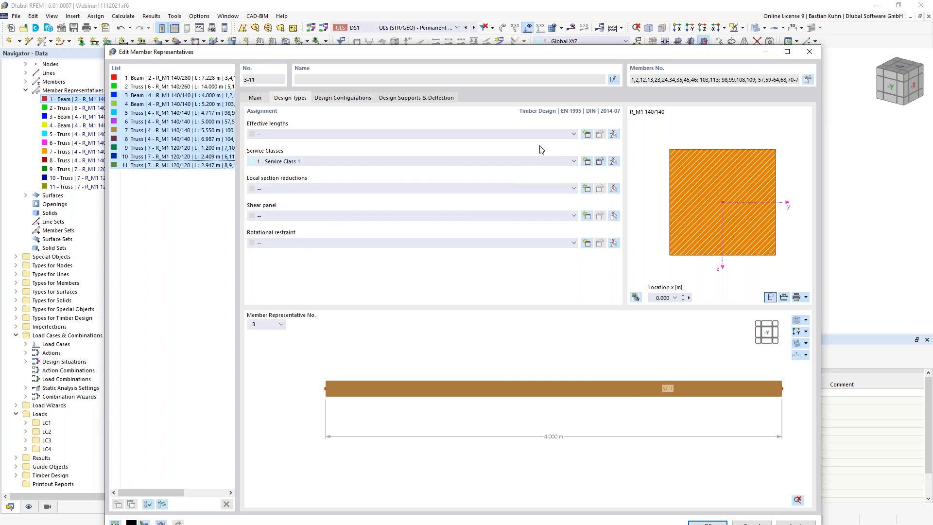
{"action": "left_click", "coordinate": [586, 135]}
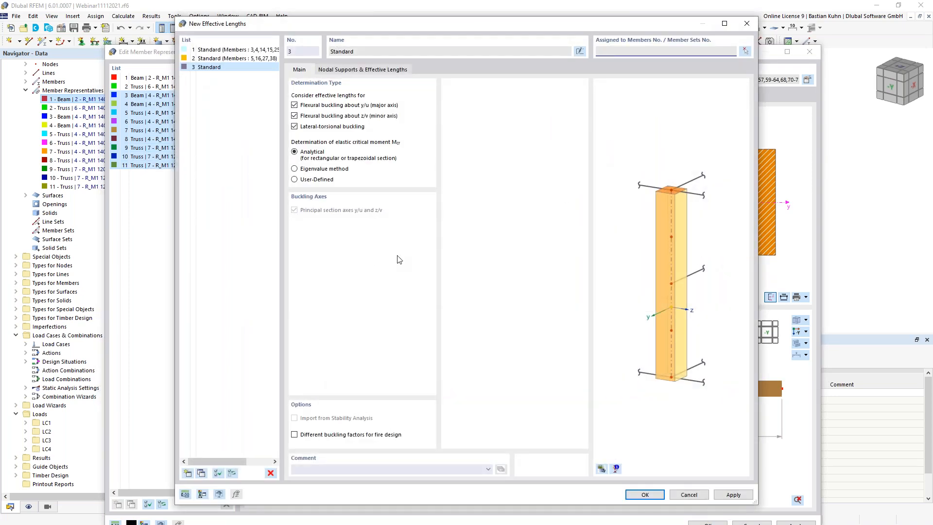
{"action": "left_click", "coordinate": [294, 126]}
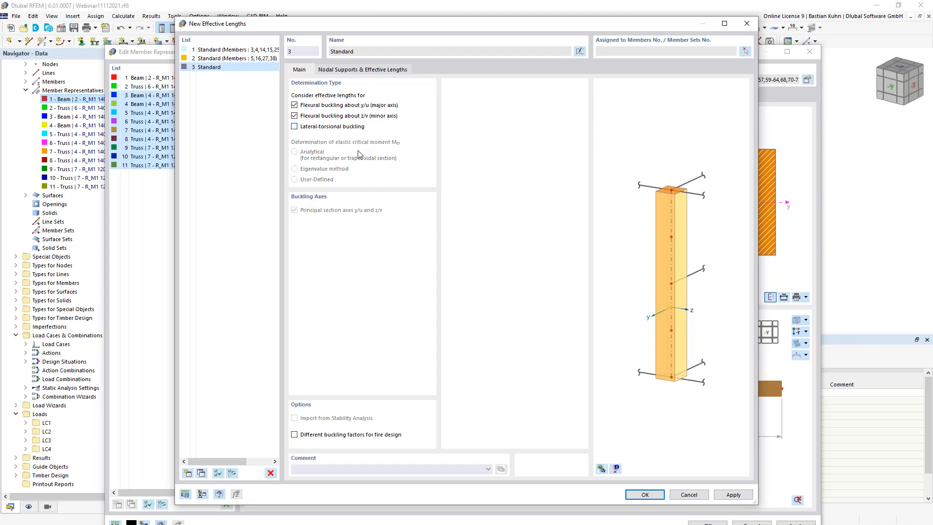
{"action": "left_click", "coordinate": [365, 71]}
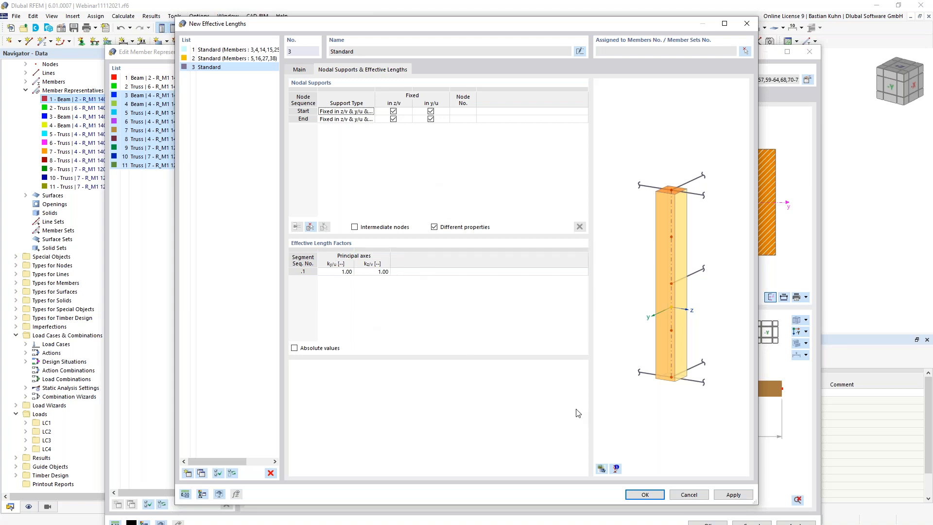
{"action": "left_click", "coordinate": [601, 468]}
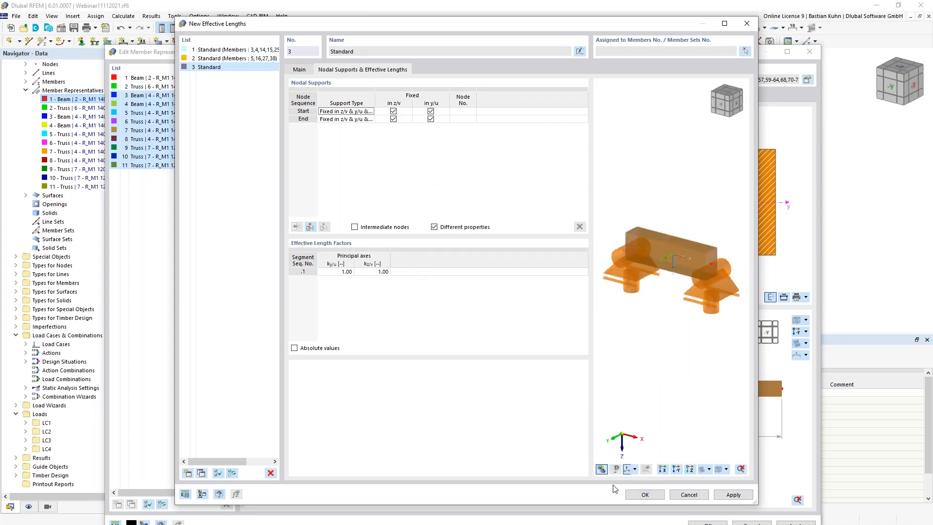
{"action": "left_click", "coordinate": [644, 495]}
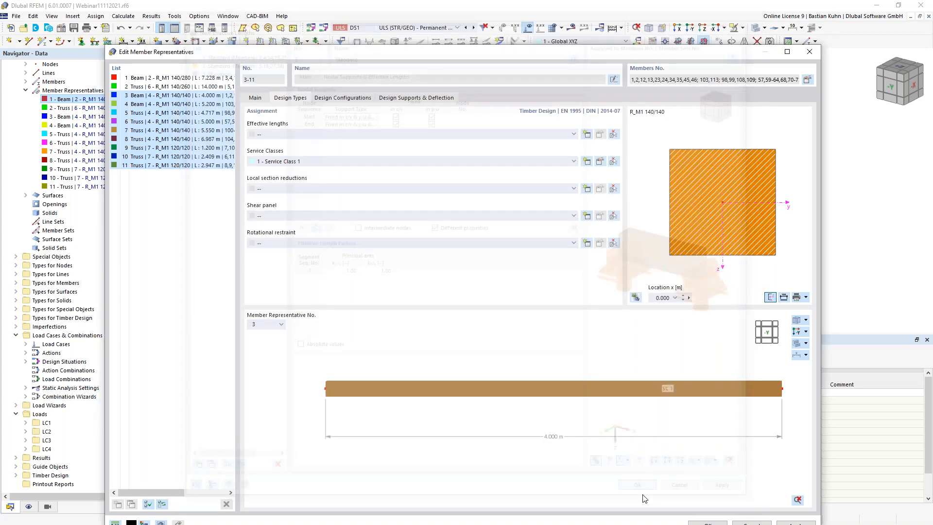
- Set serviceability and fire resistance configurations of representatives 3–11 to '--'
{"action": "left_click", "coordinate": [342, 97]}
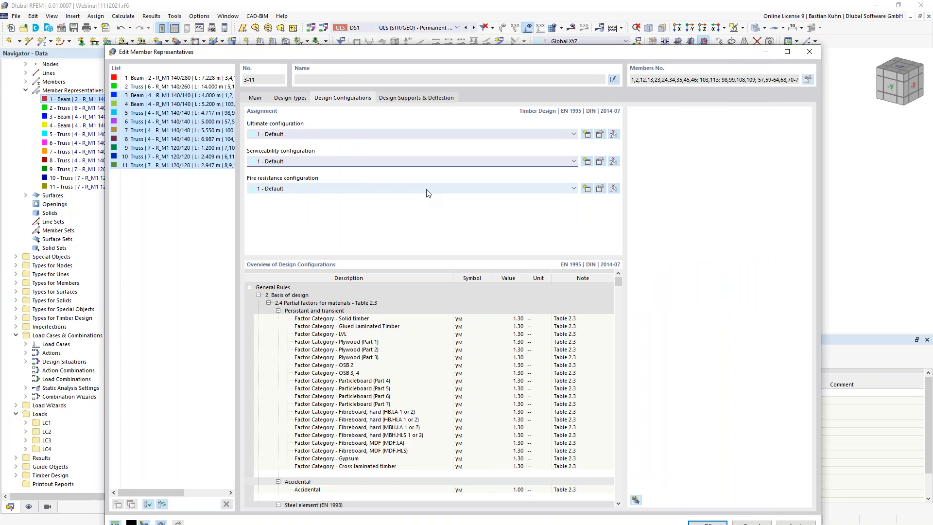
{"action": "left_click", "coordinate": [511, 163]}
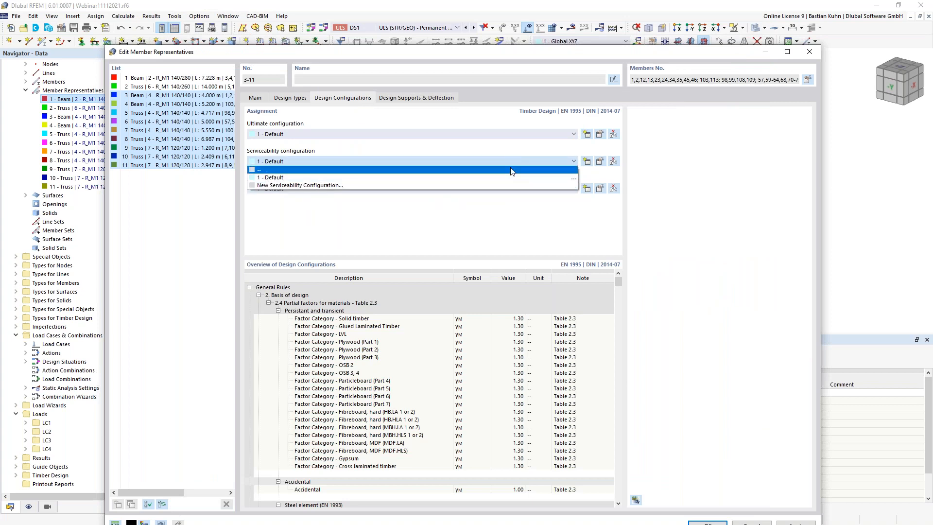
{"action": "left_click", "coordinate": [510, 170]}
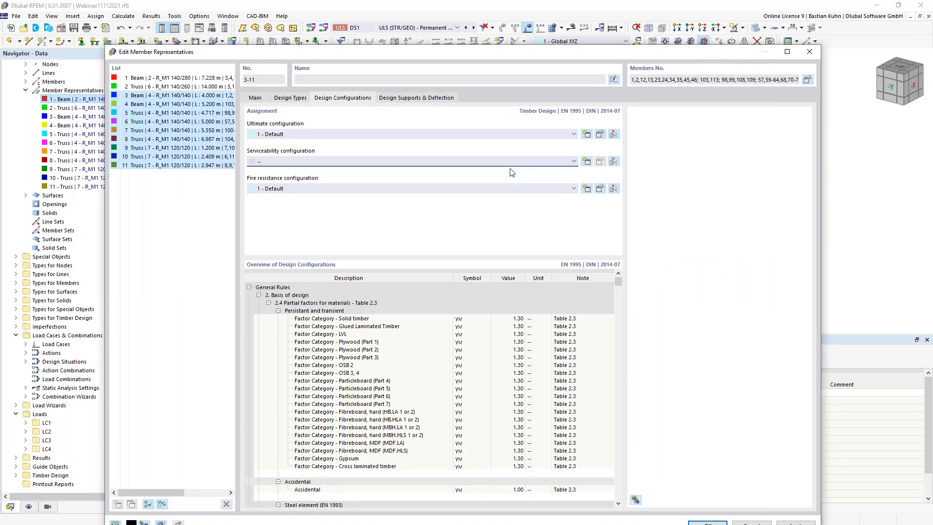
{"action": "left_click", "coordinate": [519, 192]}
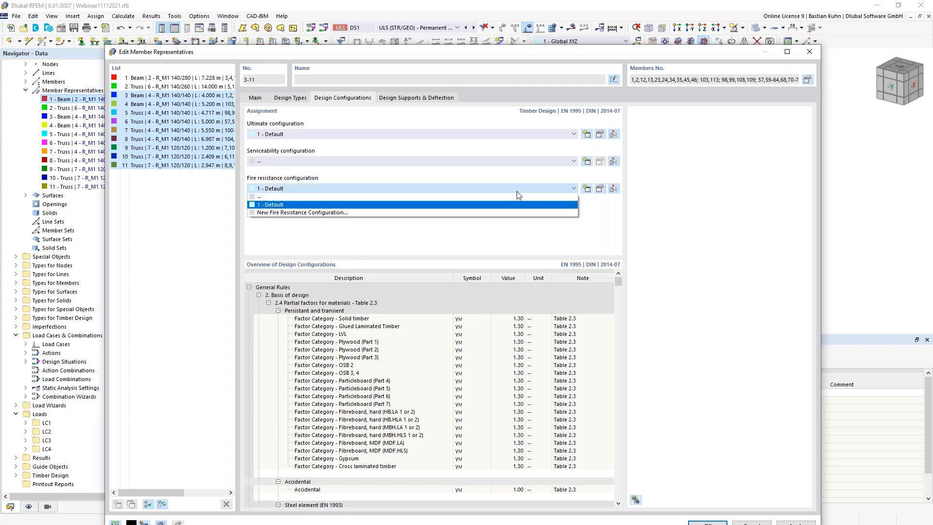
{"action": "left_click", "coordinate": [518, 198]}
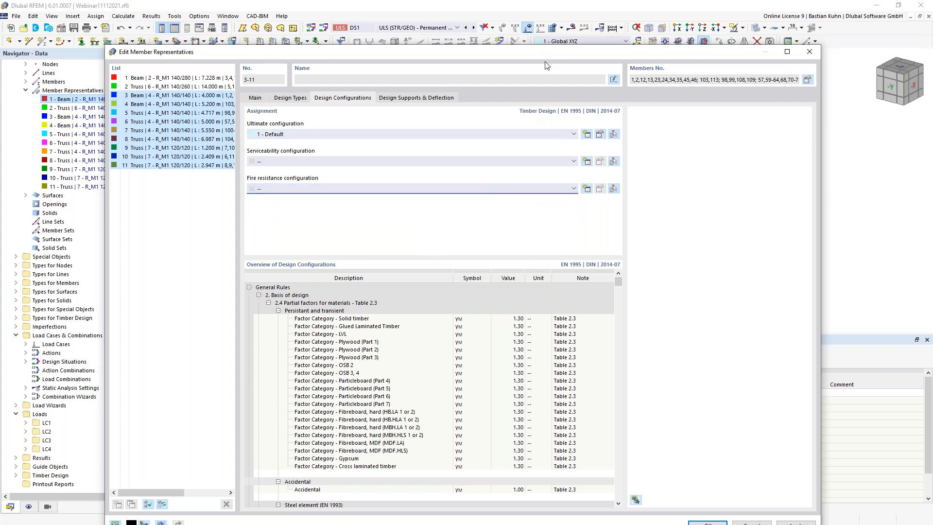
{"action": "left_click_drag", "start_coordinate": [543, 52], "coordinate": [531, 8]}
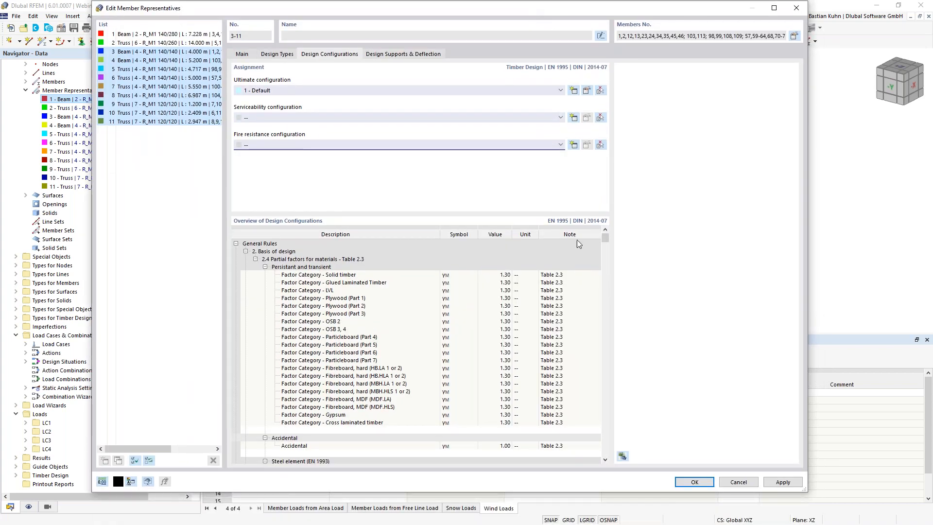
- Apply the representative settings and review the Timber Design Objects to Design and Ultimate Configurations tables
{"action": "left_click", "coordinate": [683, 485]}
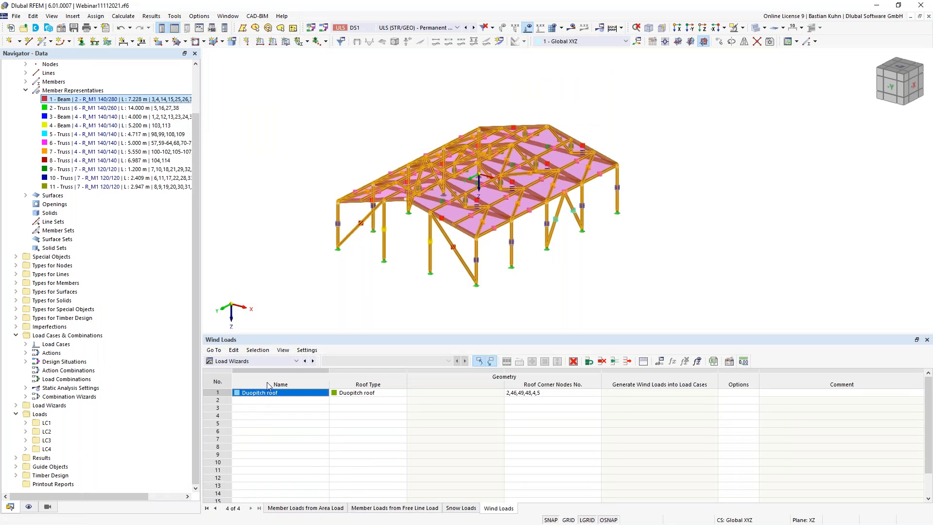
{"action": "left_click", "coordinate": [263, 362]}
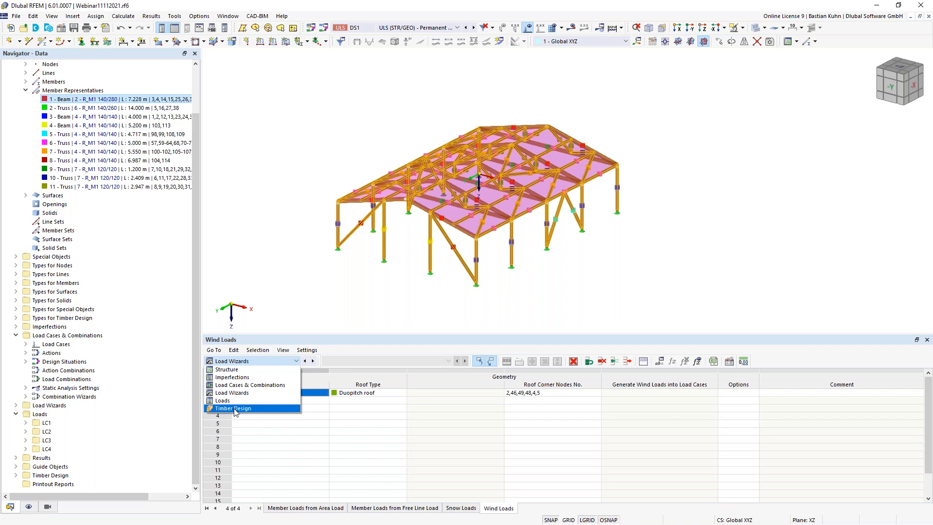
{"action": "left_click", "coordinate": [234, 408]}
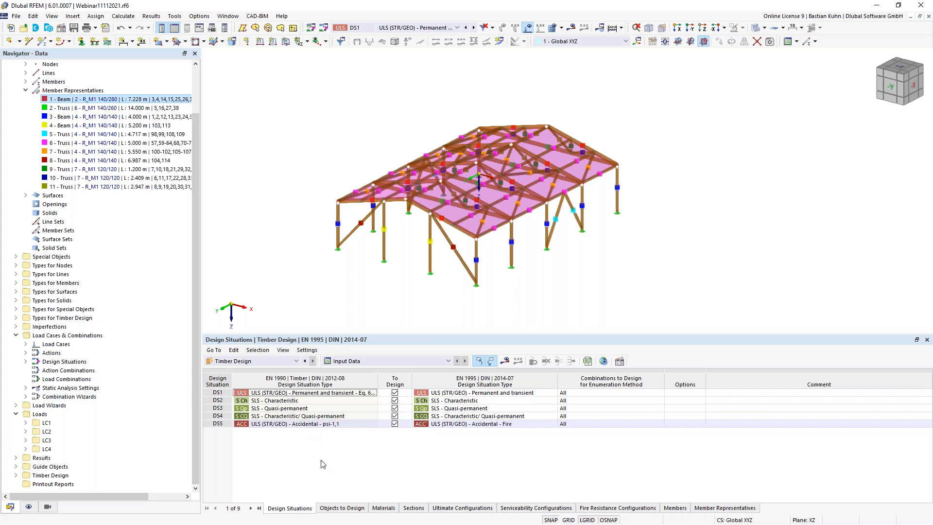
{"action": "left_click", "coordinate": [353, 508]}
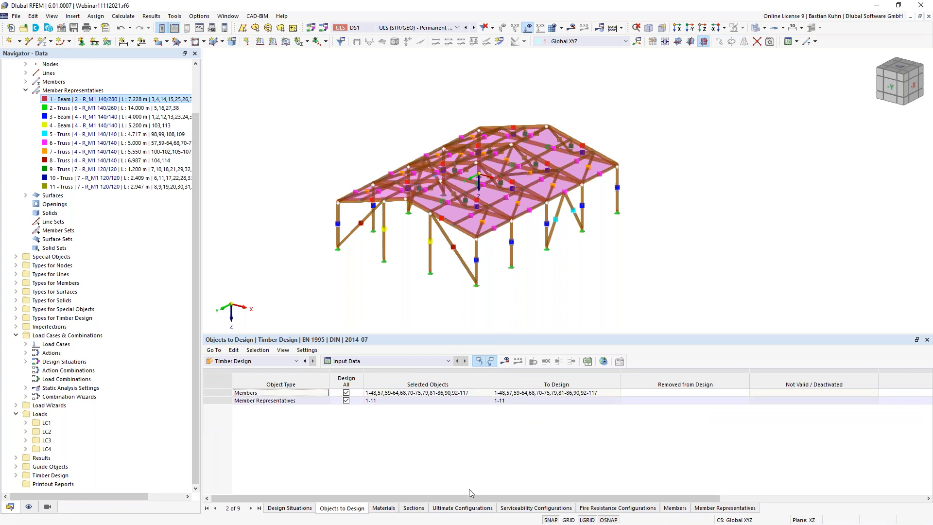
{"action": "left_click", "coordinate": [462, 508]}
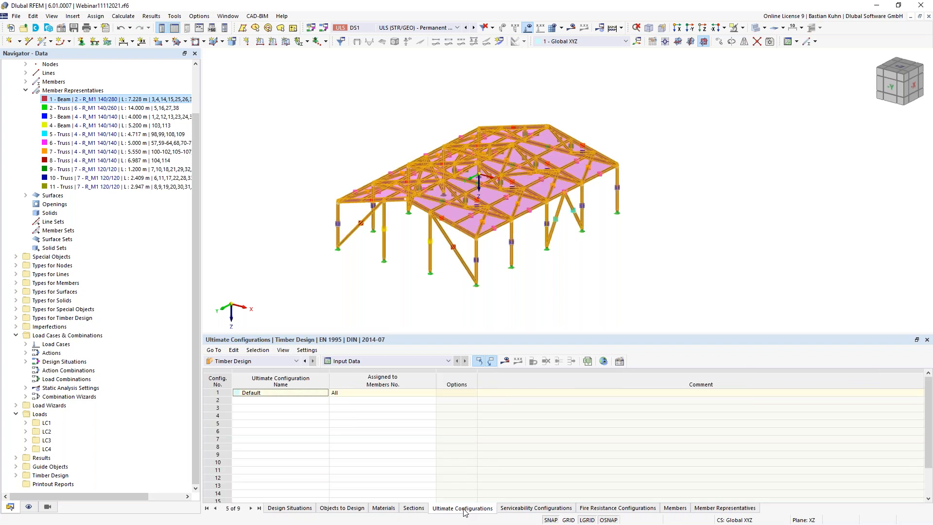
- Run the timber design and orbit the model to inspect ratios, maximum 1.000 on member 5
{"action": "left_click", "coordinate": [505, 360]}
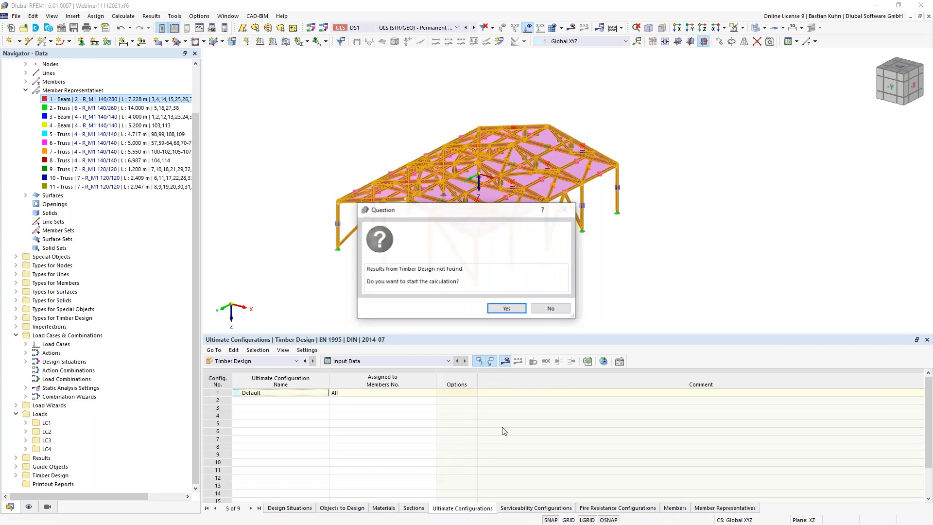
{"action": "left_click", "coordinate": [505, 309]}
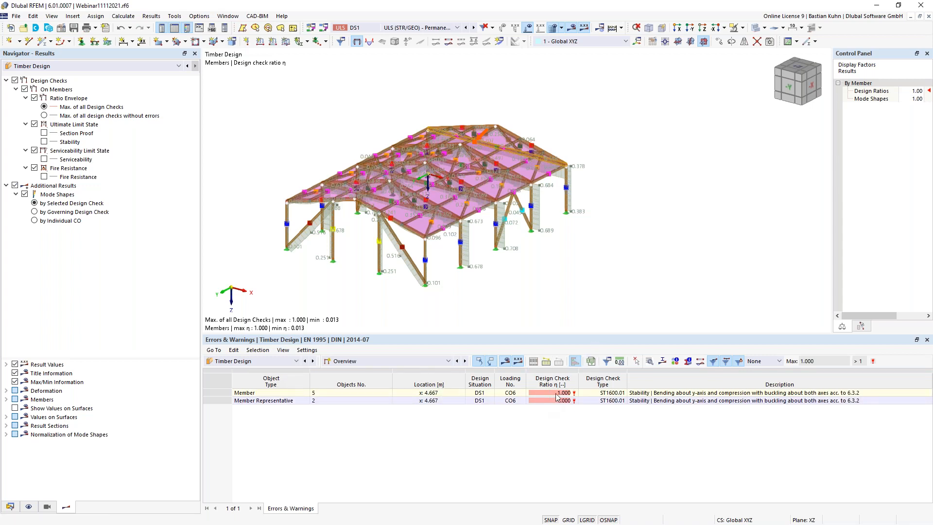
{"action": "middle_click_drag", "start_coordinate": [580, 272], "coordinate": [373, 264], "text": "ctrl"}
{"action": "middle_click_drag", "start_coordinate": [599, 266], "coordinate": [533, 291], "text": "ctrl"}
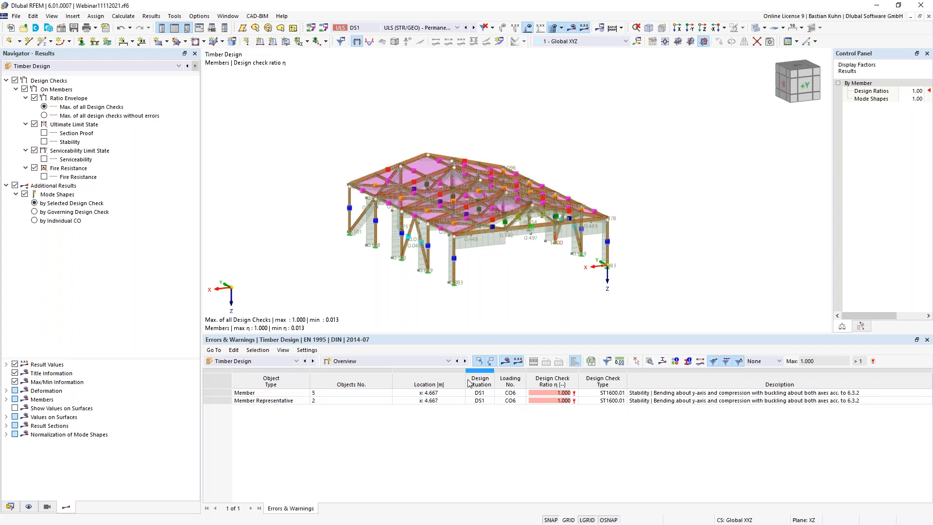
- List design ratios on members by design situation, limited to selected objects only
{"action": "left_click", "coordinate": [466, 361]}
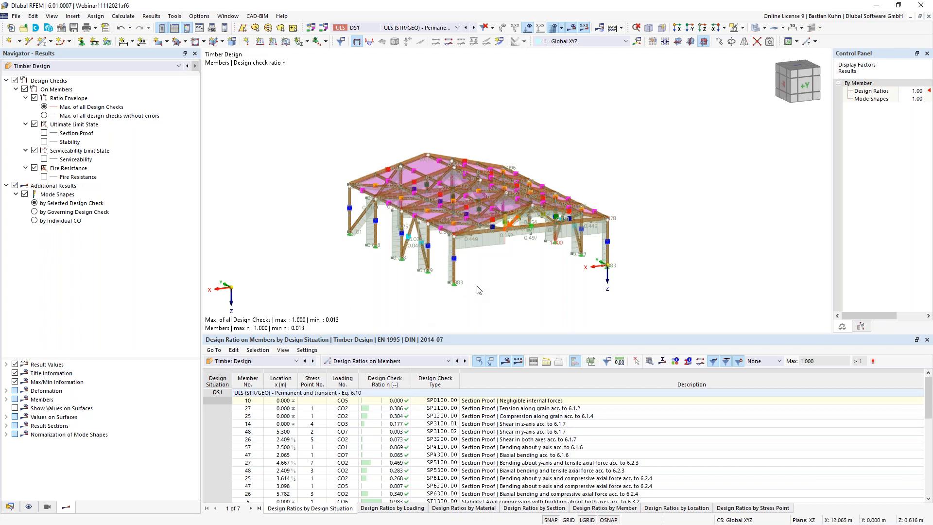
{"action": "middle_click_drag", "start_coordinate": [468, 262], "coordinate": [459, 276], "text": "ctrl"}
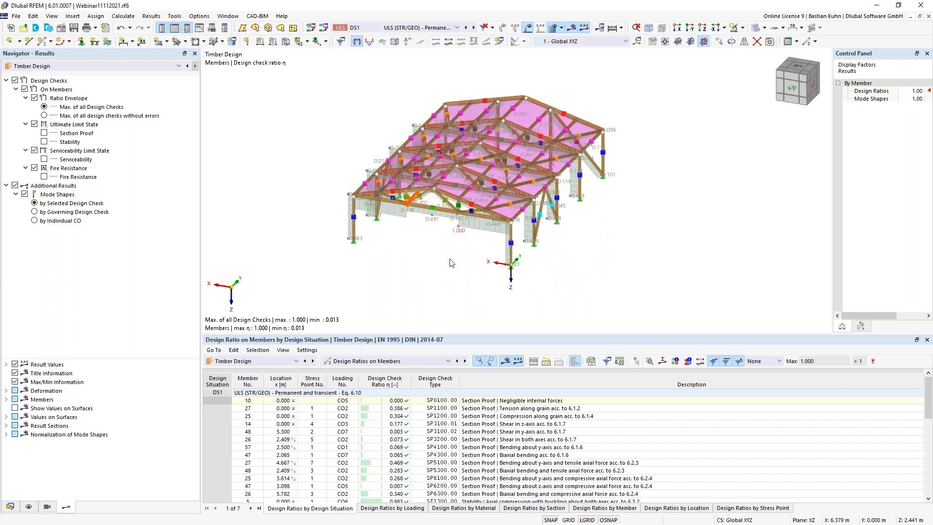
{"action": "mouse_move", "coordinate": [473, 208]}
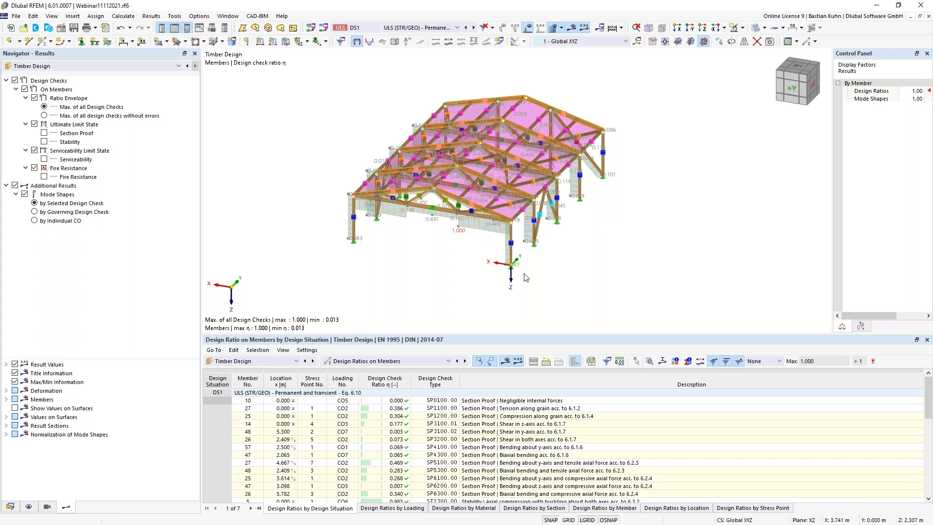
{"action": "left_click", "coordinate": [545, 364]}
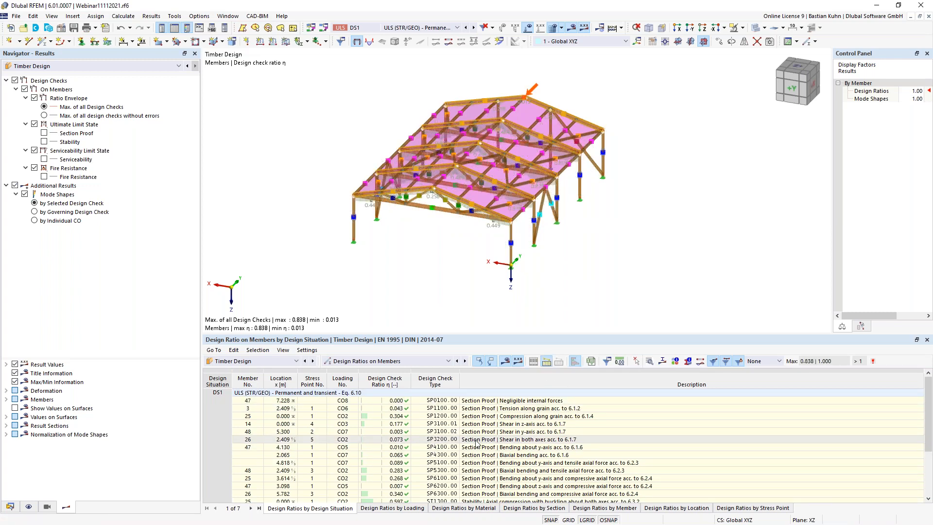
- Open the Design Check Details for member 26's ST3300 stability check in CO2
{"action": "left_click_drag", "start_coordinate": [518, 335], "coordinate": [518, 261]}
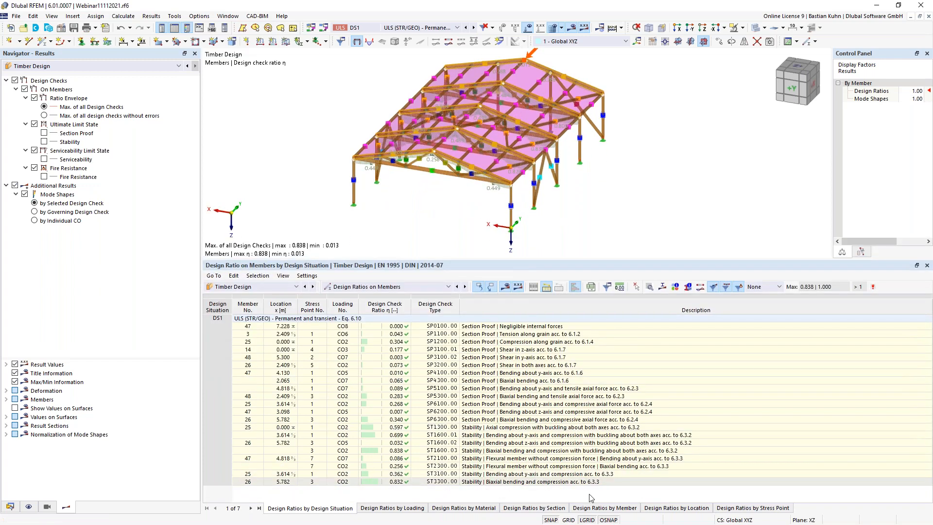
{"action": "left_click", "coordinate": [525, 483]}
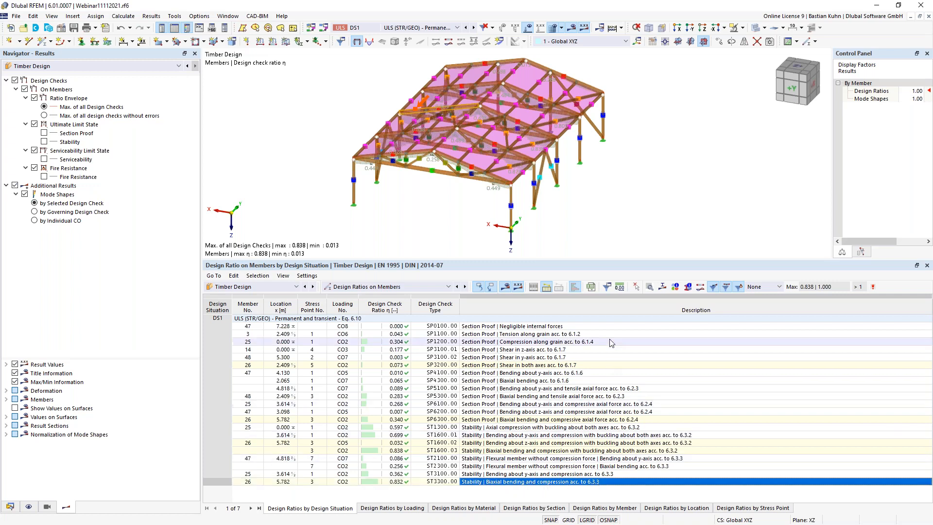
{"action": "left_click", "coordinate": [649, 287]}
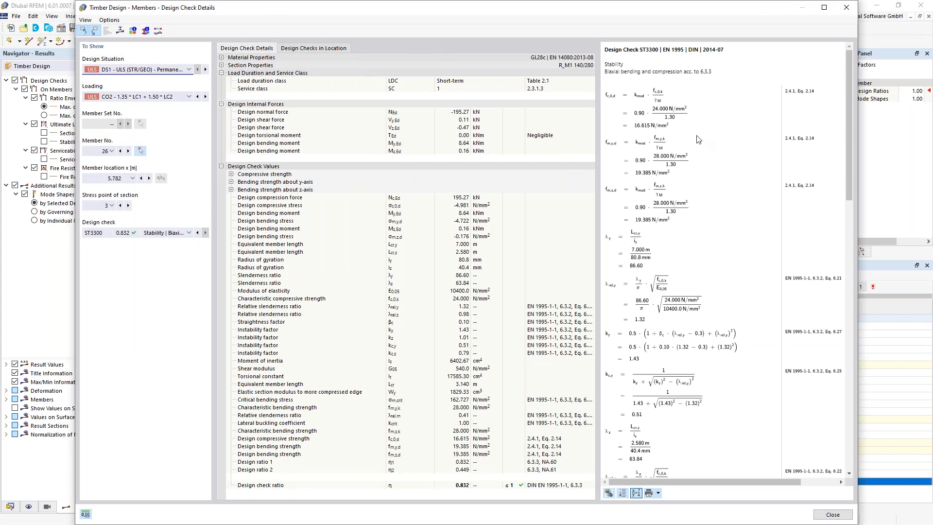
- Review the ST3300 check details and add their graphic to printout report 1
{"action": "scroll", "coordinate": [699, 141], "scroll_direction": "down", "scroll_amount": 3}
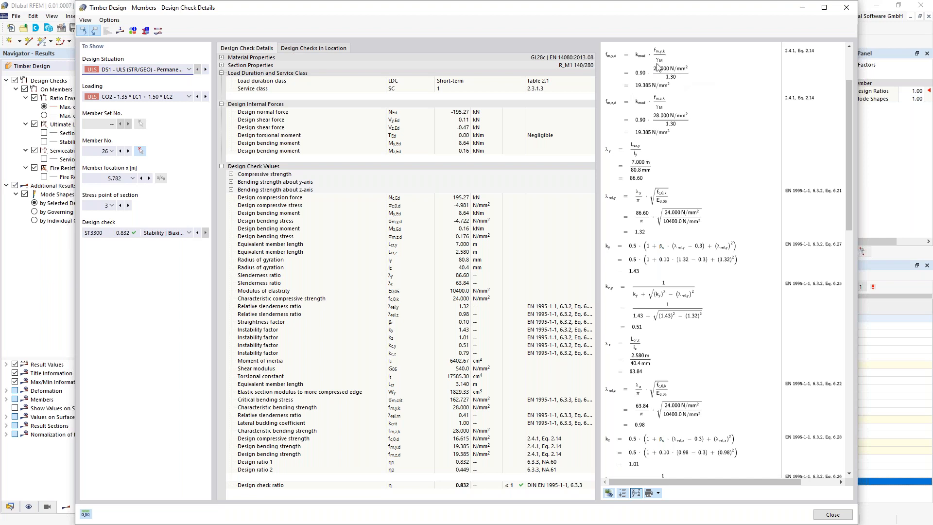
{"action": "scroll", "coordinate": [715, 108], "scroll_direction": "up", "scroll_amount": 3}
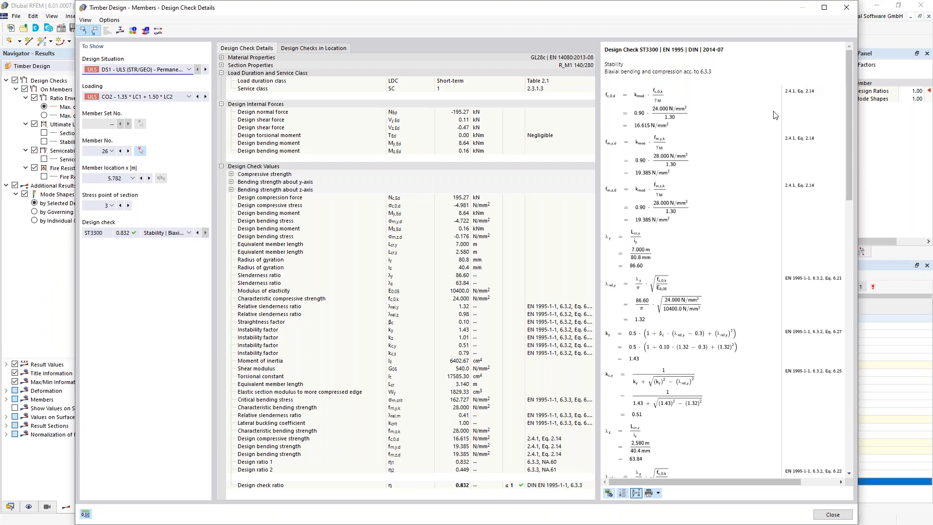
{"action": "scroll", "coordinate": [782, 180], "scroll_direction": "down", "scroll_amount": 10}
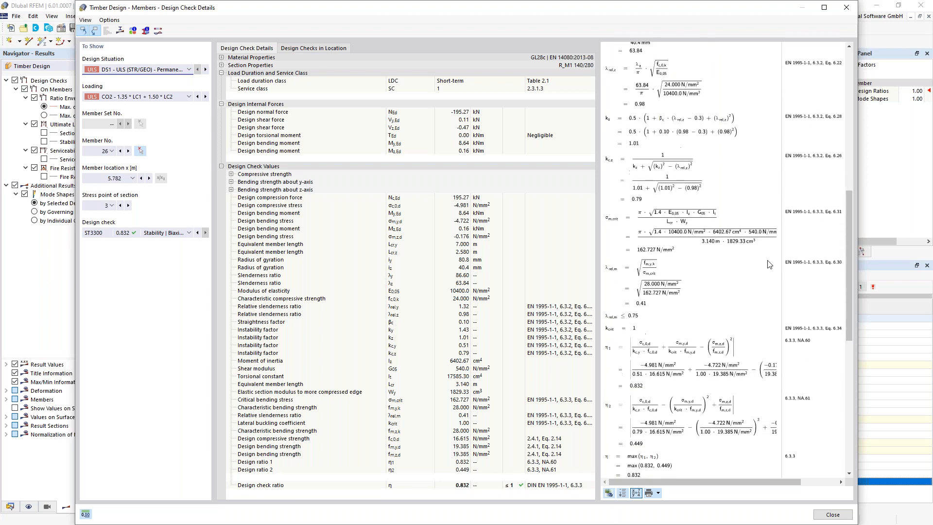
{"action": "scroll", "coordinate": [712, 359], "scroll_direction": "down", "scroll_amount": 7}
{"action": "scroll", "coordinate": [712, 358], "scroll_direction": "up", "scroll_amount": 15}
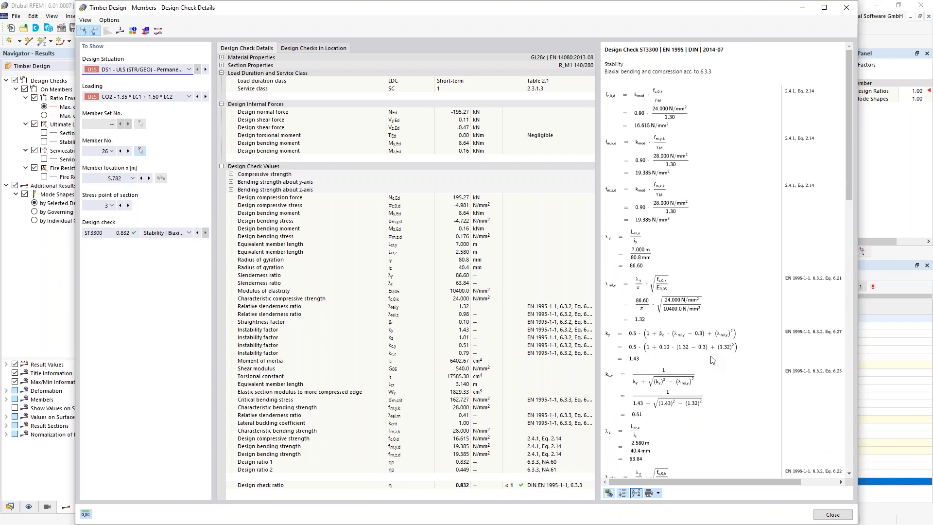
{"action": "left_click", "coordinate": [658, 494]}
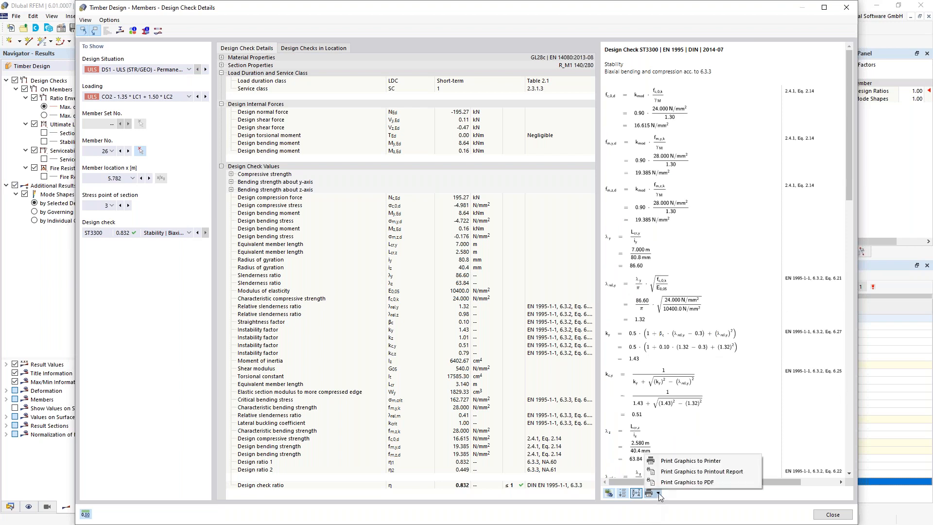
{"action": "left_click", "coordinate": [680, 471]}
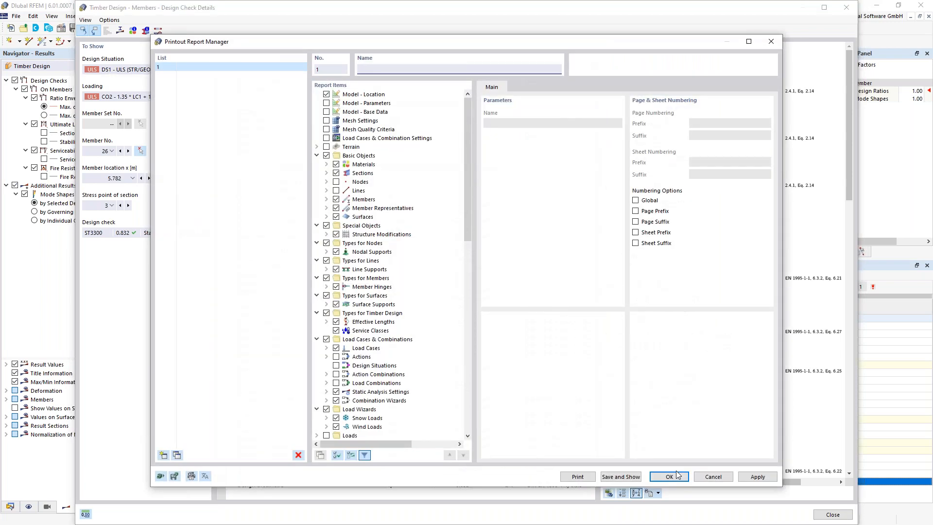
- Clear all report items, then include Timber Design settings, situations, materials, sections, serviceability and fire resistance
{"action": "left_click", "coordinate": [351, 455]}
{"action": "left_click", "coordinate": [351, 455]}
{"action": "scroll", "coordinate": [349, 434], "scroll_direction": "down", "scroll_amount": 18}
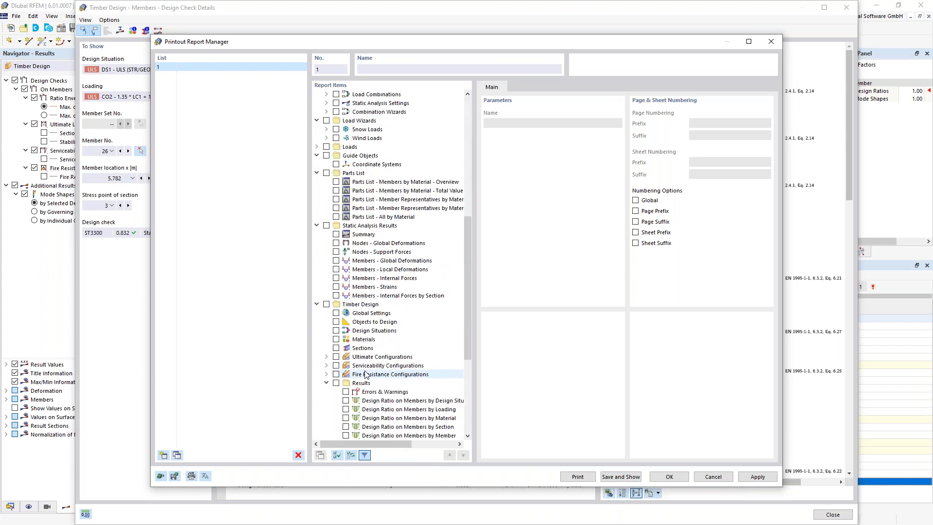
{"action": "left_click", "coordinate": [326, 225]}
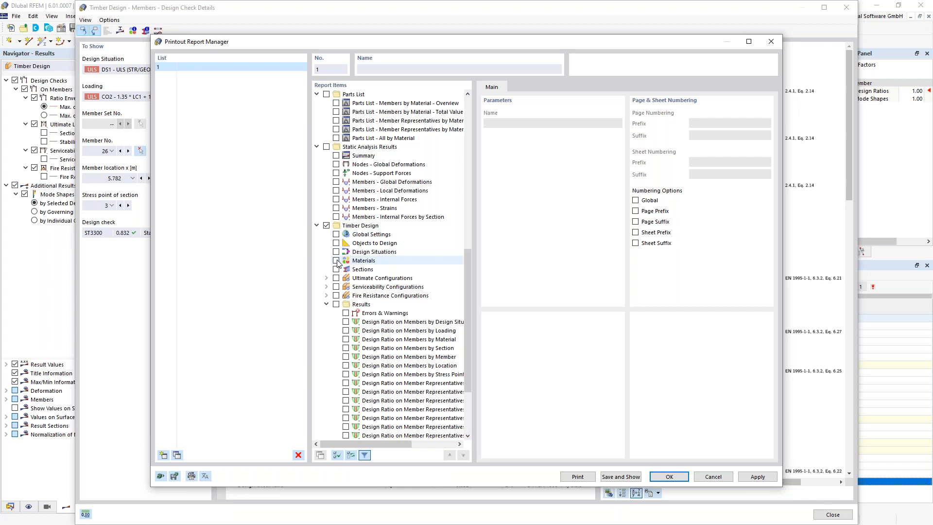
{"action": "left_click", "coordinate": [335, 234]}
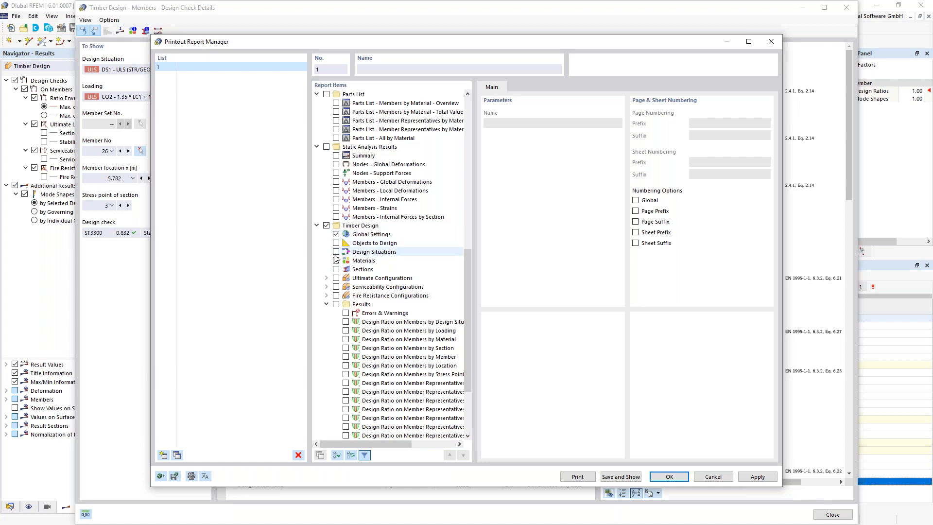
{"action": "left_click", "coordinate": [336, 251]}
{"action": "left_click", "coordinate": [335, 260]}
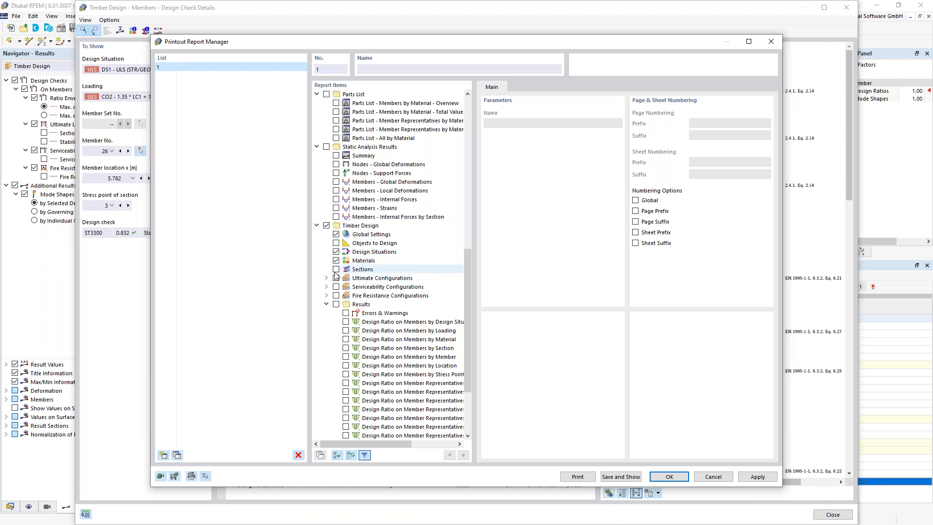
{"action": "left_click", "coordinate": [335, 269]}
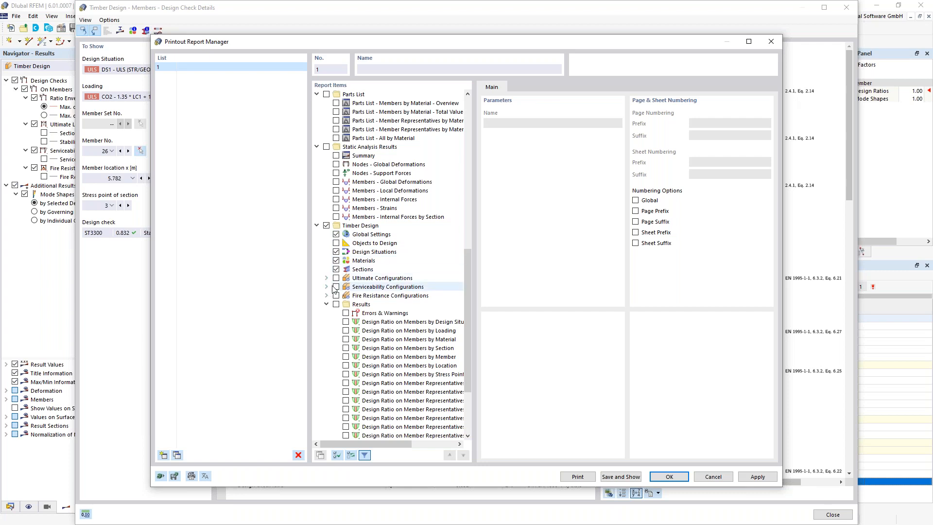
{"action": "left_click", "coordinate": [335, 287]}
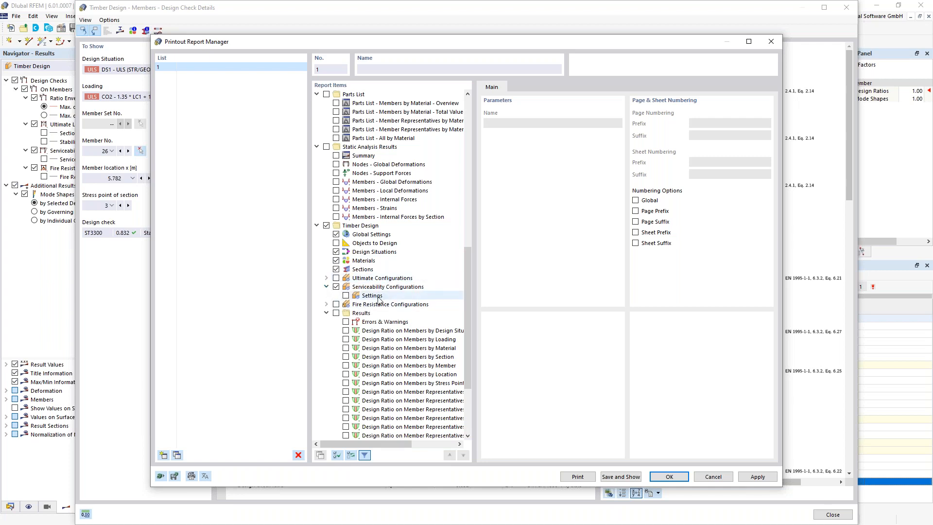
{"action": "left_click", "coordinate": [335, 304]}
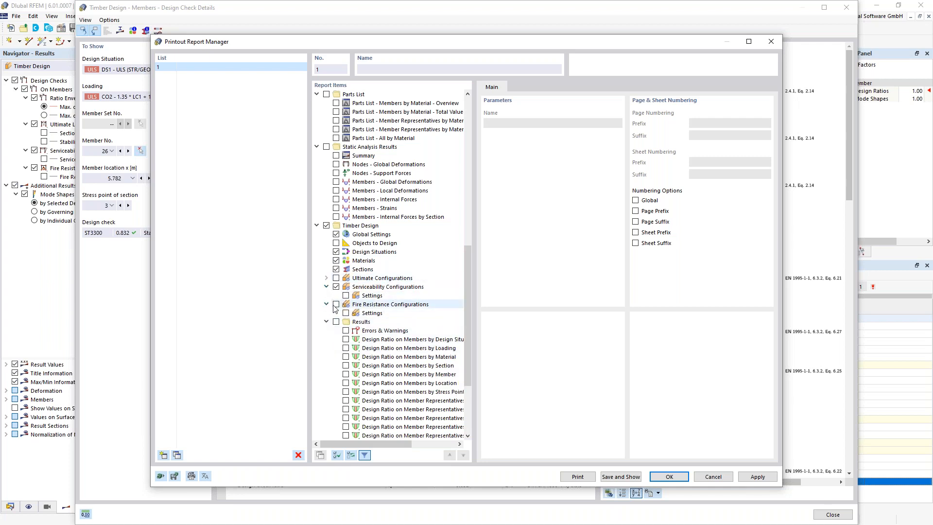
{"action": "left_click", "coordinate": [345, 313]}
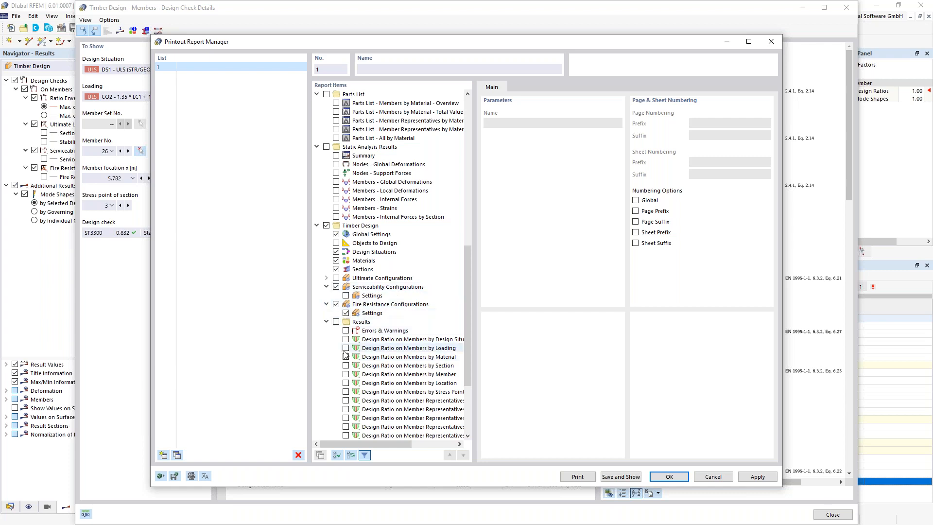
- Include Design Ratio on Members by Section with a 0.6 ratio filter and confirm
{"action": "scroll", "coordinate": [346, 354], "scroll_direction": "down", "scroll_amount": 3}
{"action": "scroll", "coordinate": [345, 351], "scroll_direction": "down", "scroll_amount": 2}
{"action": "left_click", "coordinate": [336, 208]}
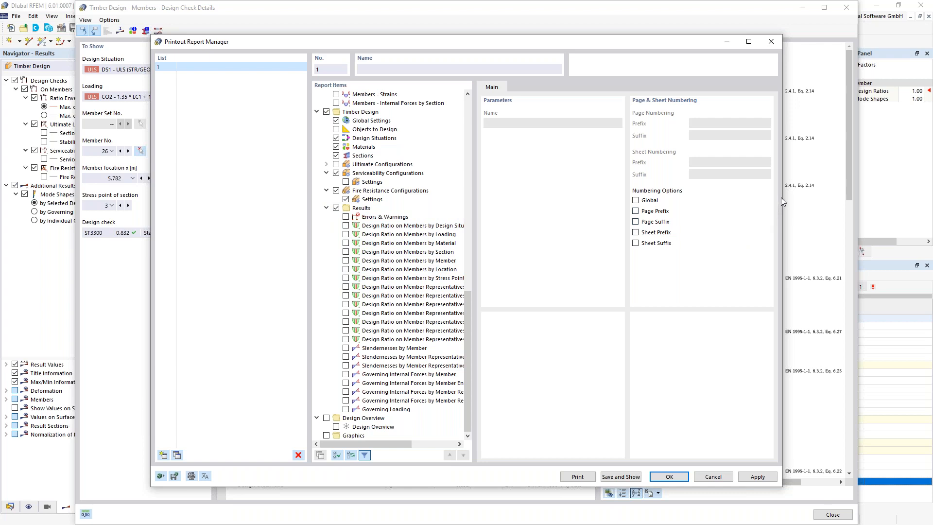
{"action": "left_click_drag", "start_coordinate": [782, 196], "coordinate": [896, 196]}
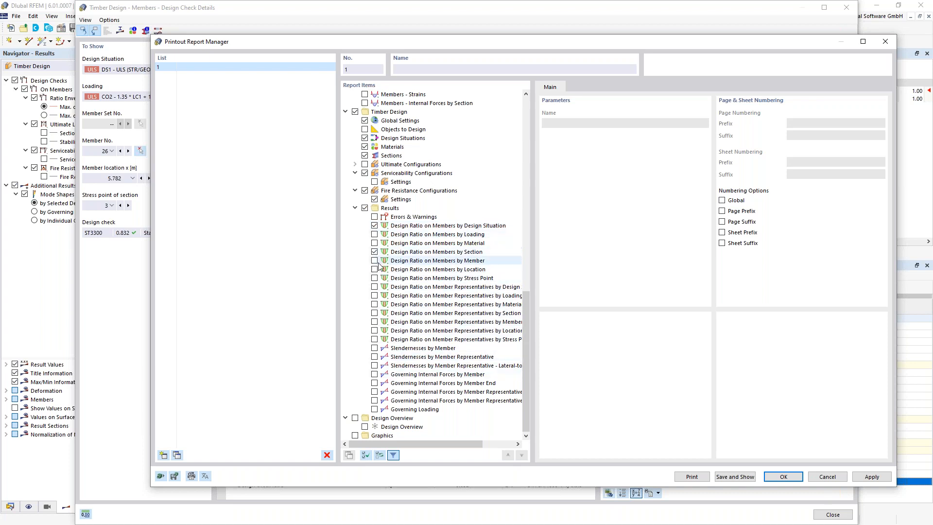
{"action": "left_click", "coordinate": [454, 256]}
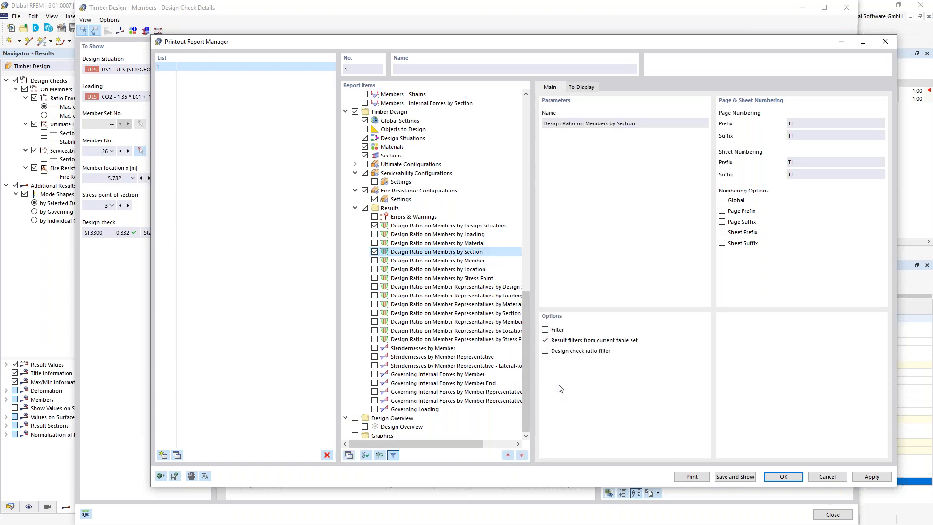
{"action": "left_click", "coordinate": [545, 351]}
{"action": "left_click", "coordinate": [751, 340]}
{"action": "type", "text": "0,6"}
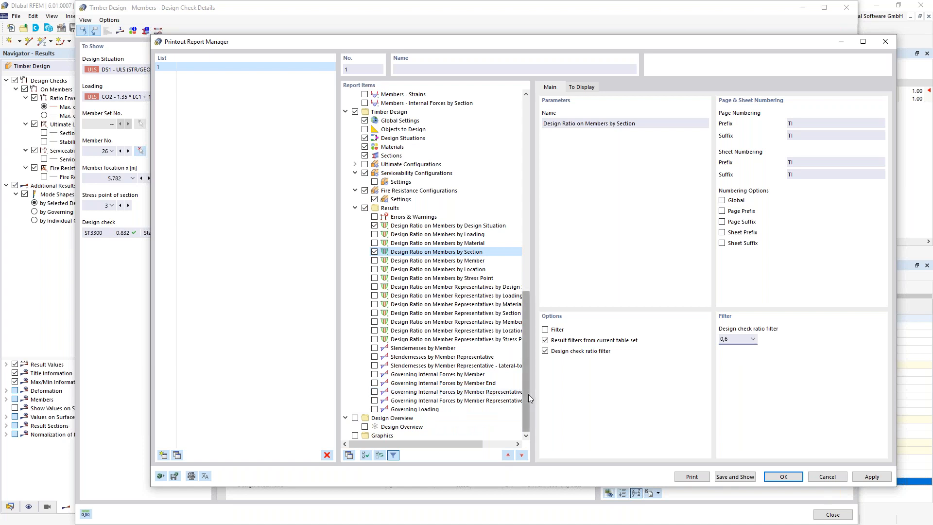
{"action": "left_click", "coordinate": [783, 477]}
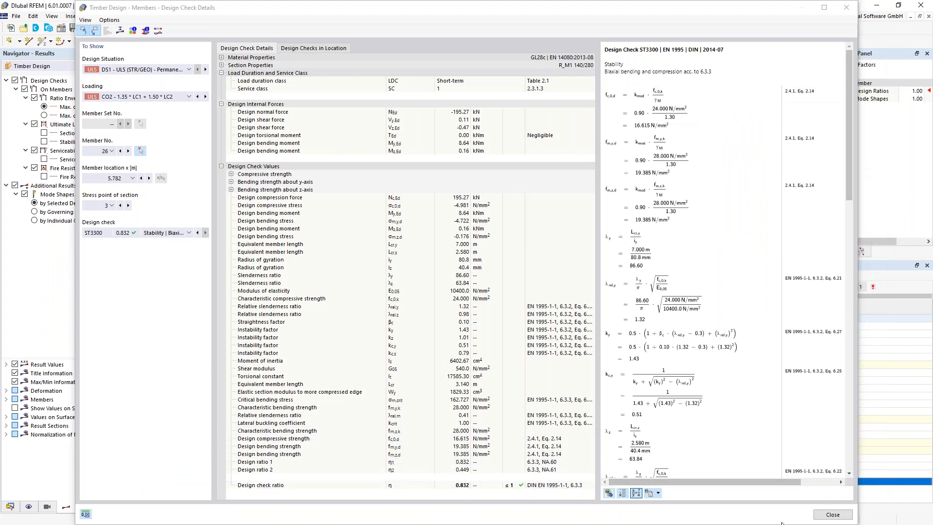
- Close Design Check Details and switch the ratio table to By Member, then By Section
{"action": "left_click", "coordinate": [826, 518]}
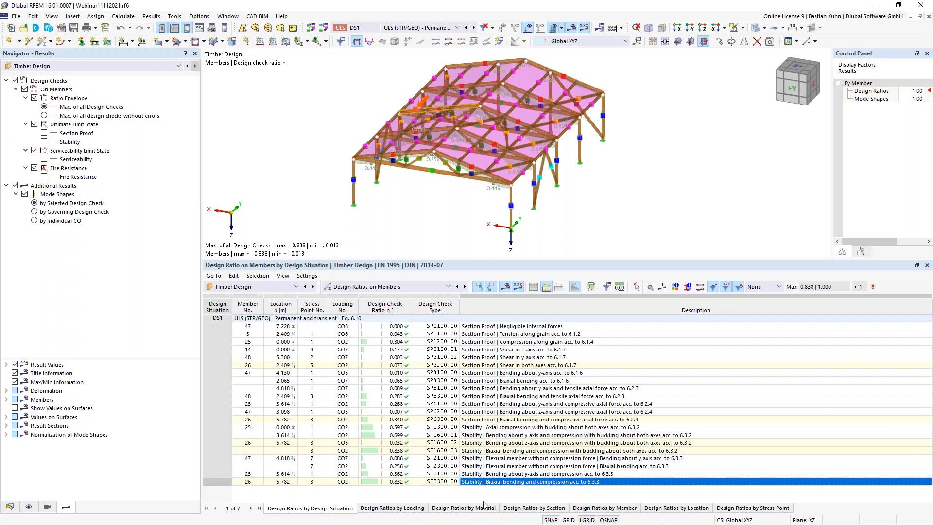
{"action": "left_click", "coordinate": [598, 508]}
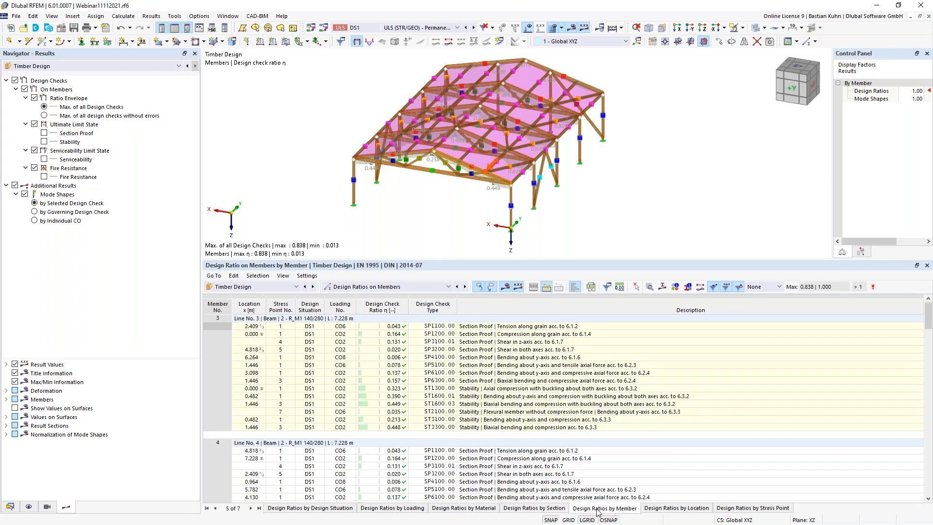
{"action": "left_click", "coordinate": [538, 508]}
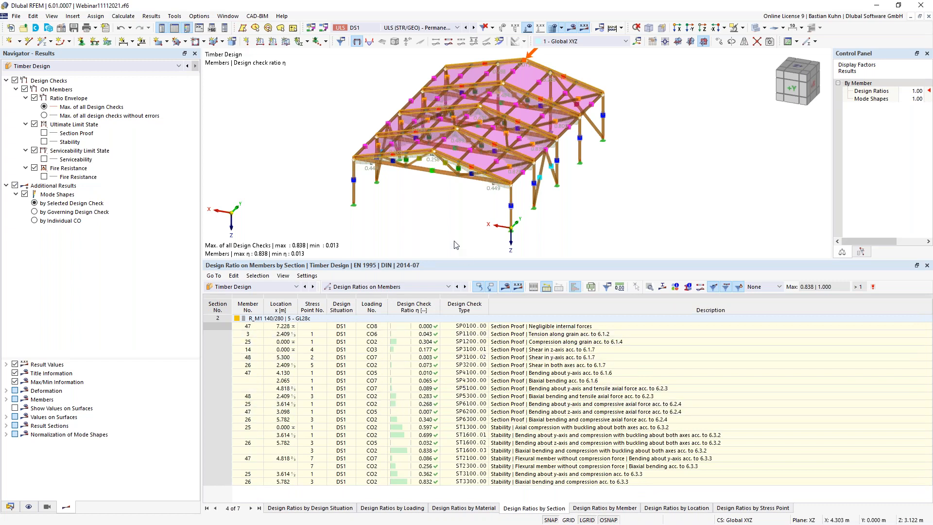
- Show by-section ratios only for members picked in the model, ending at section 4 (0.708)
{"action": "left_click", "coordinate": [430, 172]}
{"action": "middle_click_drag", "start_coordinate": [436, 203], "coordinate": [442, 190], "text": "ctrl"}
{"action": "left_click", "coordinate": [546, 287]}
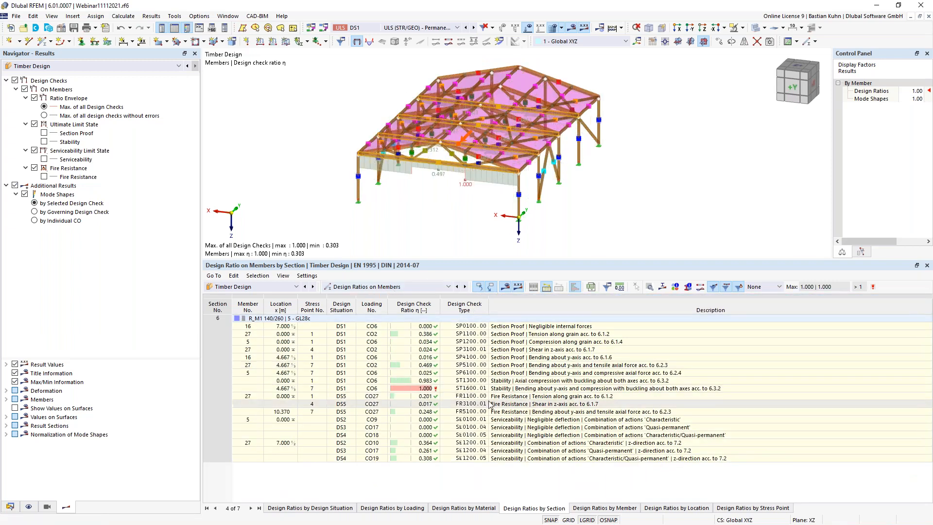
{"action": "left_click", "coordinate": [665, 388]}
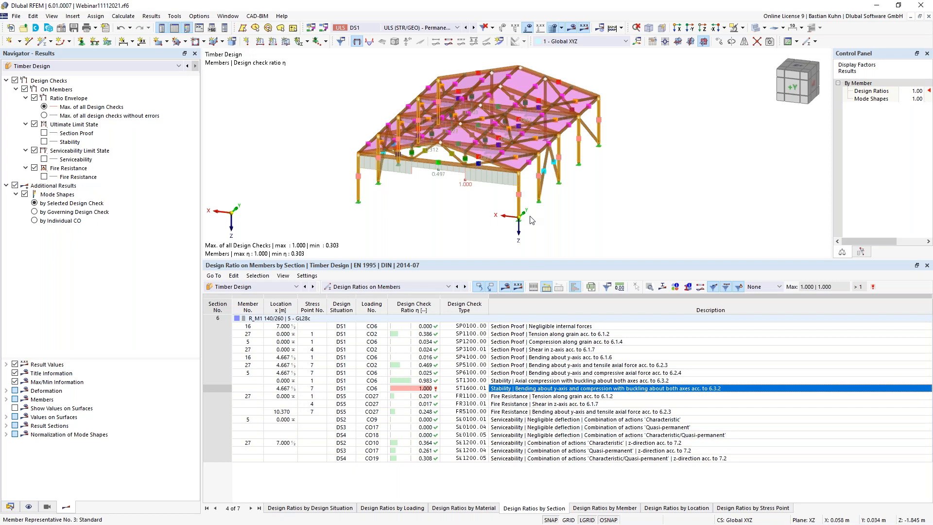
{"action": "left_click", "coordinate": [547, 287]}
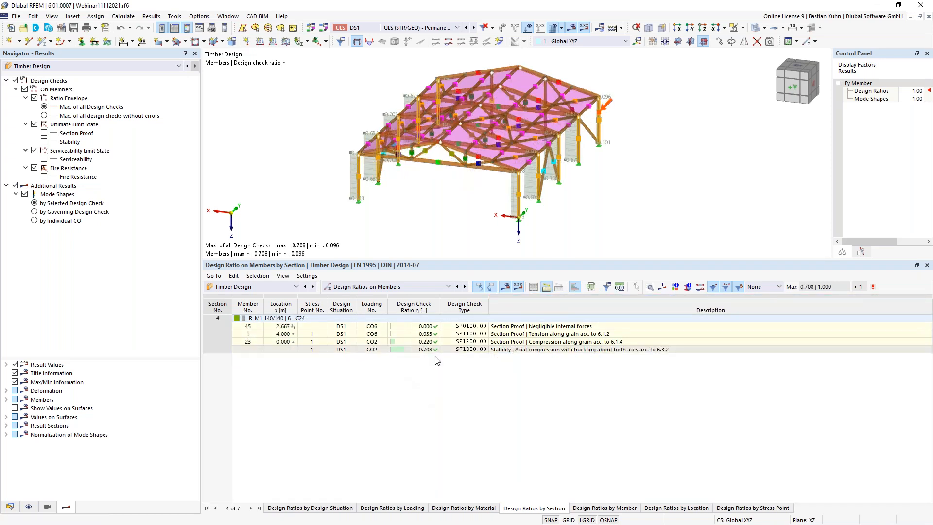
- Locate the member with the 0.708 ratio and turn the view to the hall's long side
{"action": "left_click", "coordinate": [426, 351]}
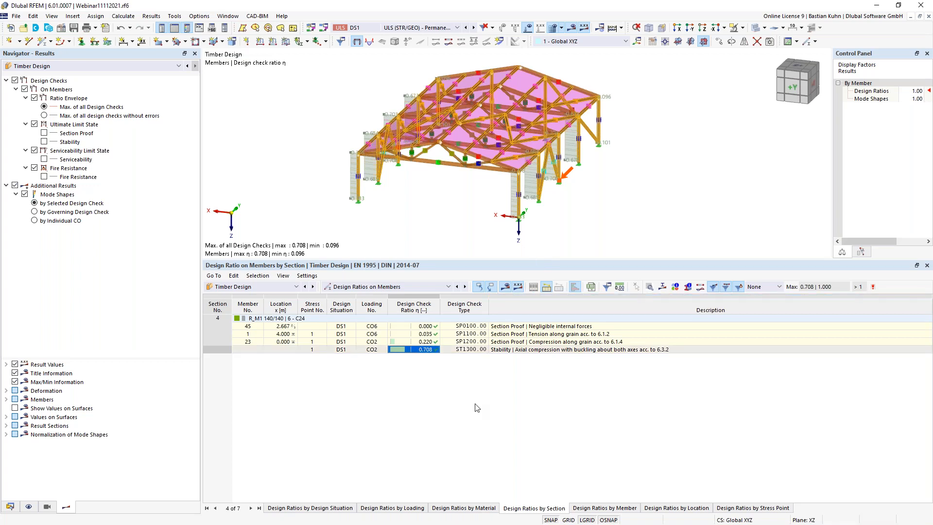
{"action": "middle_click_drag", "start_coordinate": [422, 221], "coordinate": [383, 204], "text": "ctrl"}
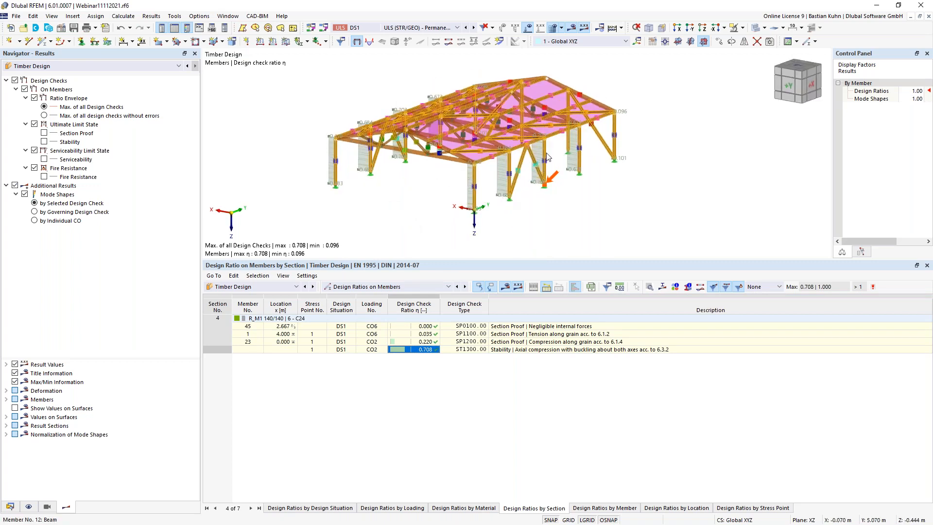
{"action": "left_click", "coordinate": [424, 174]}
{"action": "middle_click_drag", "start_coordinate": [432, 205], "coordinate": [494, 194]}
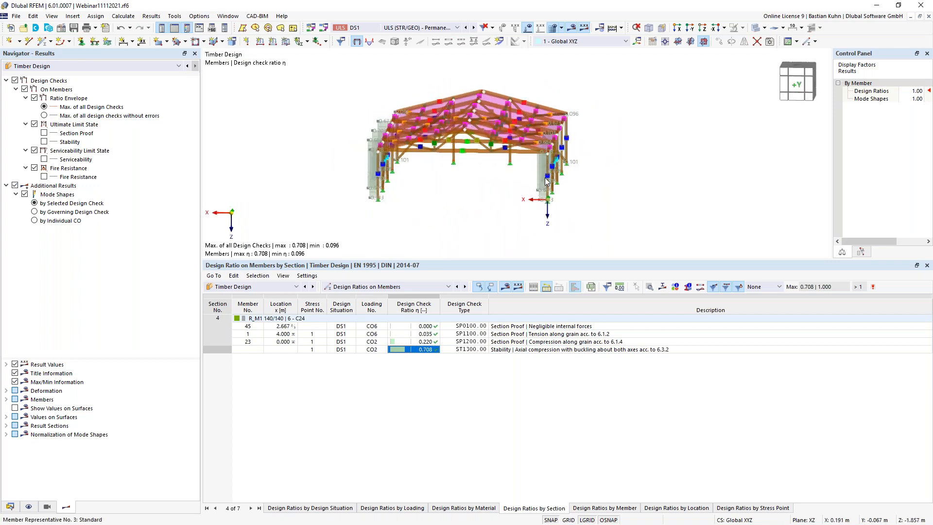
{"action": "middle_click_drag", "start_coordinate": [553, 203], "coordinate": [407, 207], "text": "ctrl"}
{"action": "scroll", "coordinate": [510, 193], "scroll_direction": "up", "scroll_amount": 6}
{"action": "scroll", "coordinate": [507, 191], "scroll_direction": "down", "scroll_amount": 5}
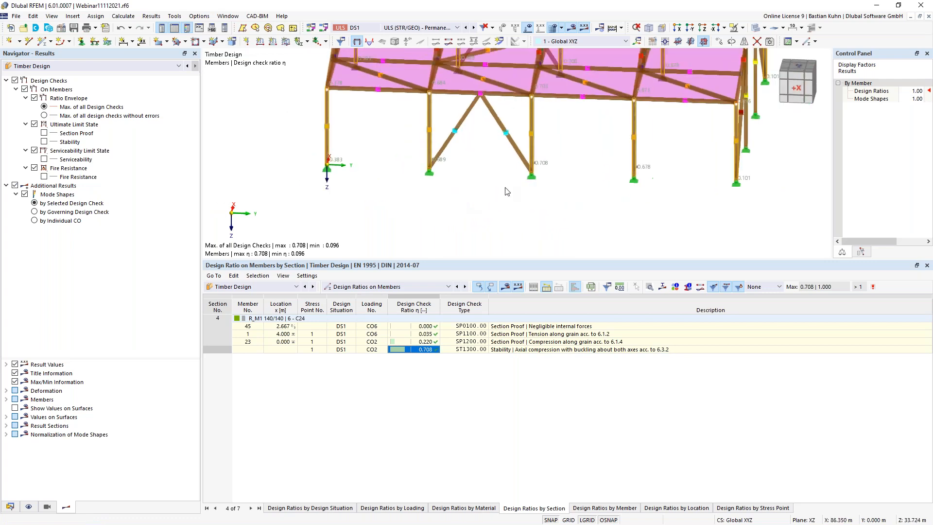
{"action": "middle_click_drag", "start_coordinate": [543, 201], "coordinate": [553, 200], "text": "ctrl"}
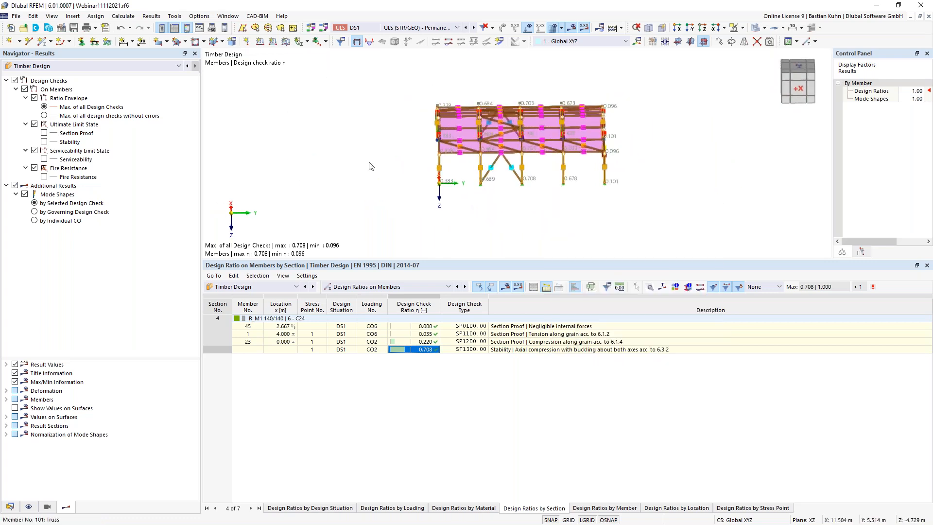
- Hide member markers and show only the selected right-hand column in the model
{"action": "left_click", "coordinate": [29, 506]}
{"action": "left_click", "coordinate": [34, 107]}
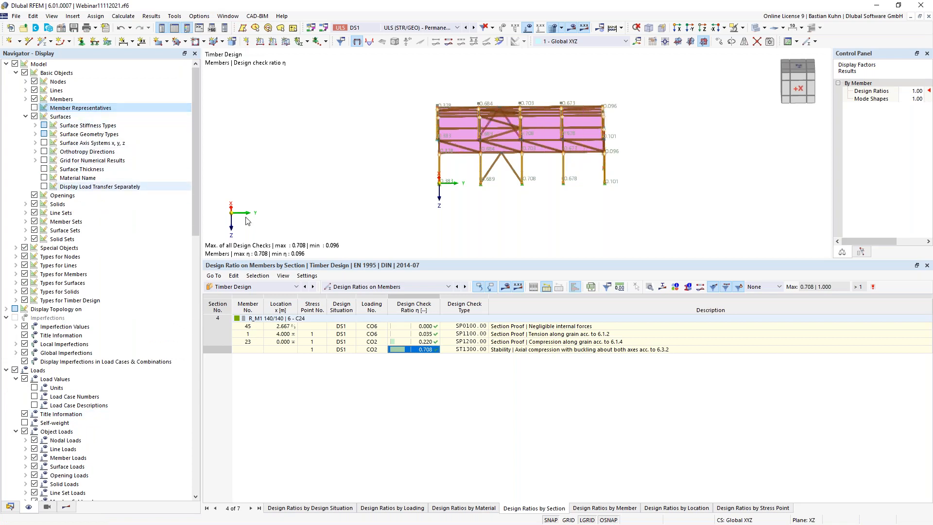
{"action": "left_click", "coordinate": [563, 136]}
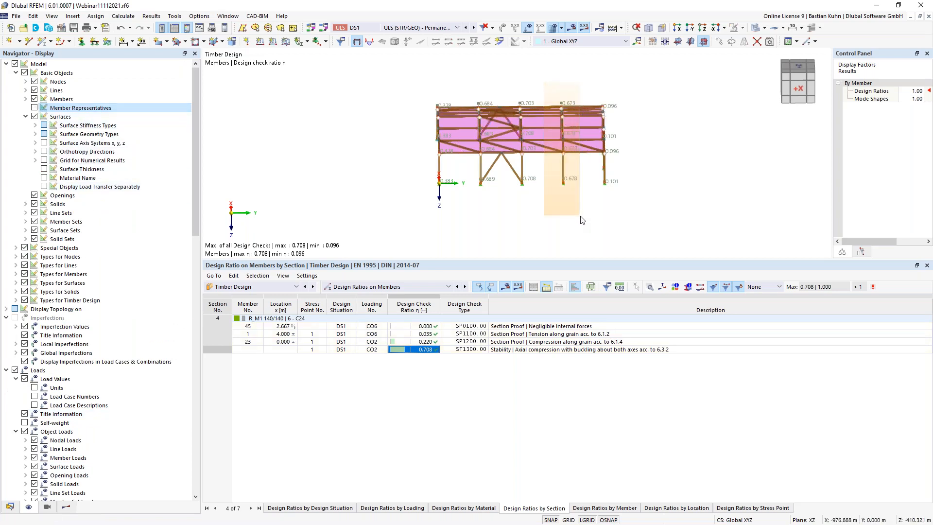
{"action": "left_click", "coordinate": [742, 28]}
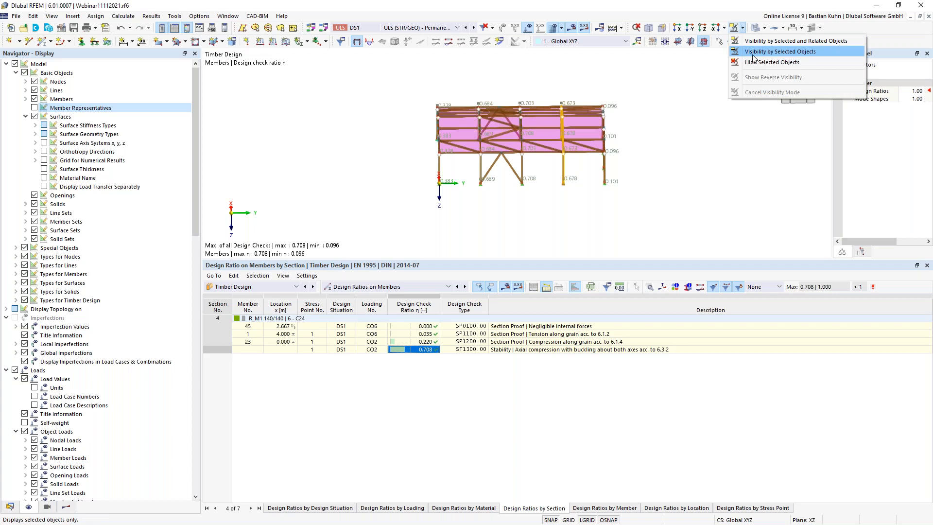
{"action": "left_click", "coordinate": [759, 50]}
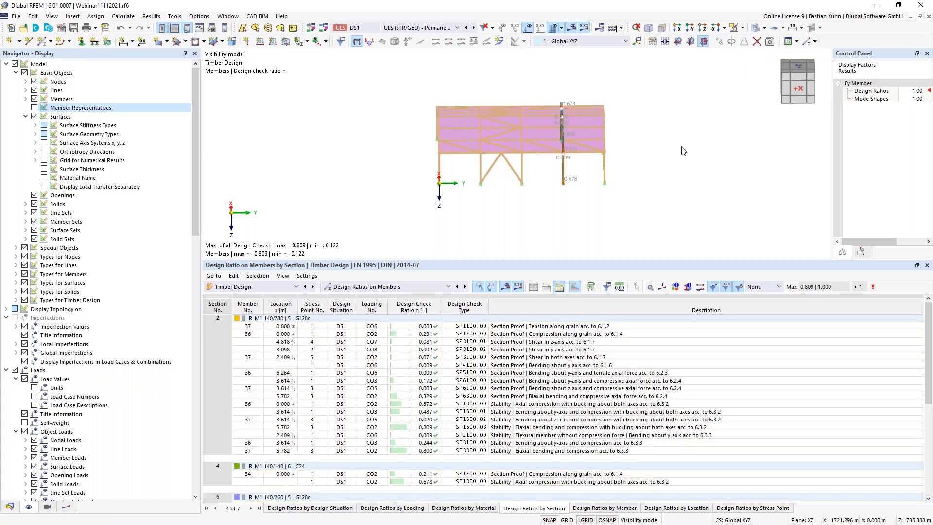
- Face the frame from the front and bring up the DS1 static analysis displacement results
{"action": "left_click", "coordinate": [689, 28]}
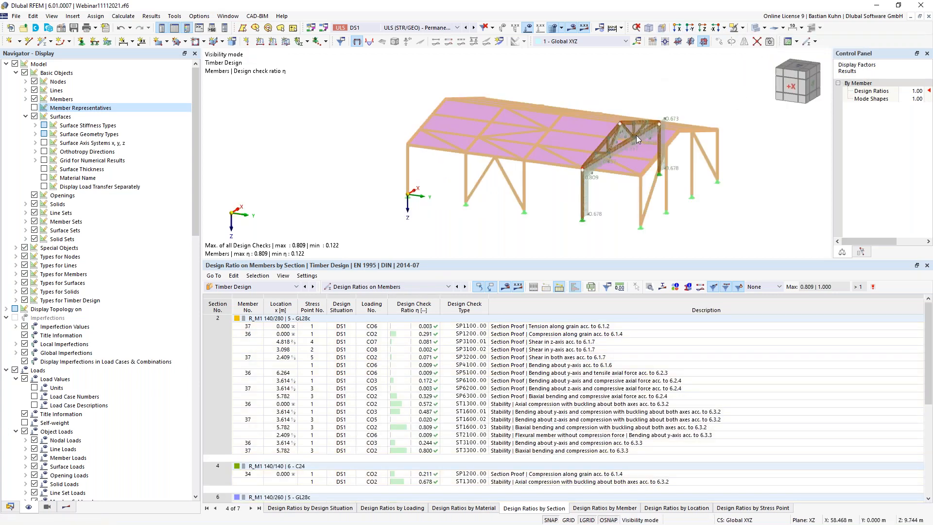
{"action": "scroll", "coordinate": [509, 188], "scroll_direction": "down", "scroll_amount": 2}
{"action": "scroll", "coordinate": [510, 167], "scroll_direction": "up", "scroll_amount": 1}
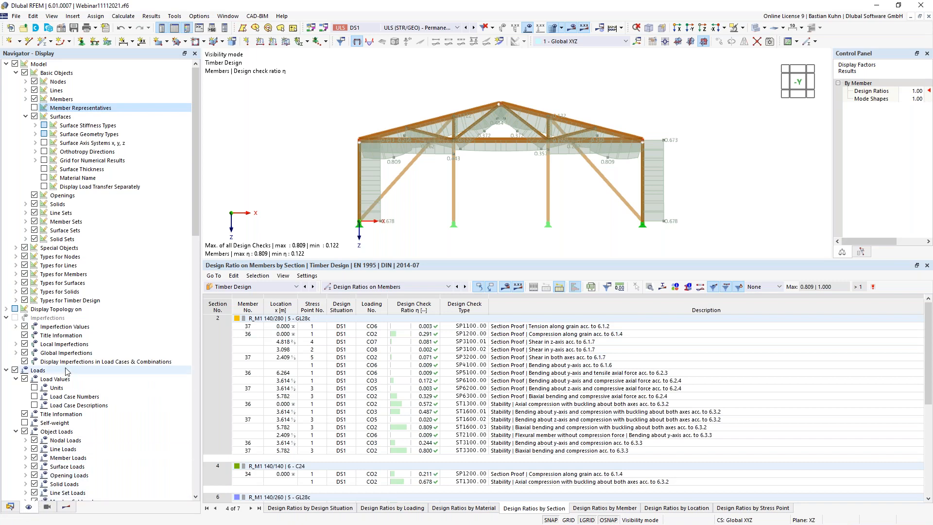
{"action": "left_click", "coordinate": [66, 507]}
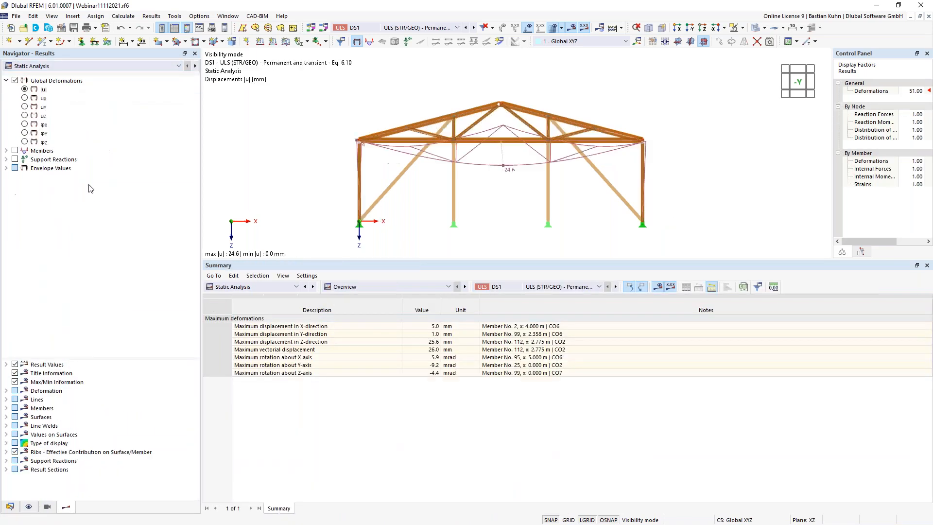
- Display the DS1 axial force N diagram on the members, ranging 179.27 to -189.72 kN
{"action": "left_click", "coordinate": [8, 151]}
{"action": "left_click", "coordinate": [15, 151]}
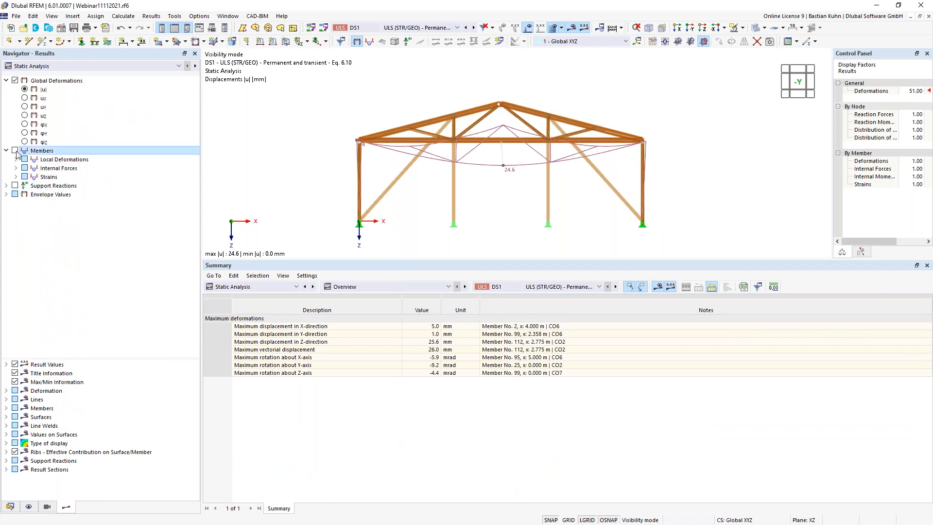
{"action": "left_click", "coordinate": [16, 168]}
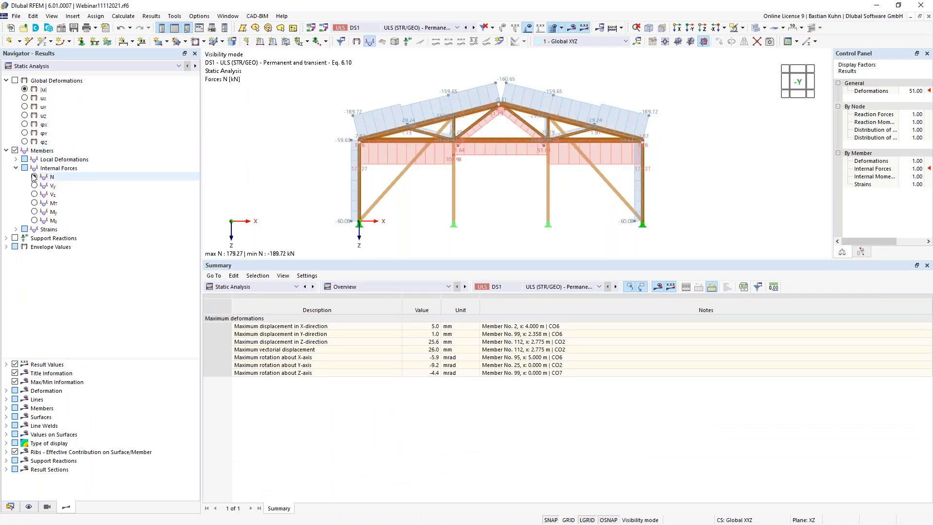
{"action": "left_click", "coordinate": [34, 177]}
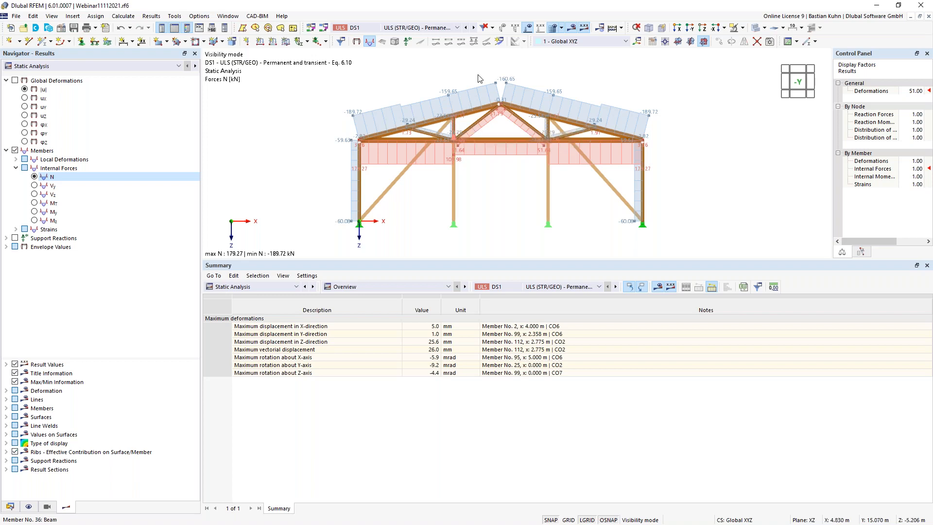
{"action": "left_click", "coordinate": [440, 27]}
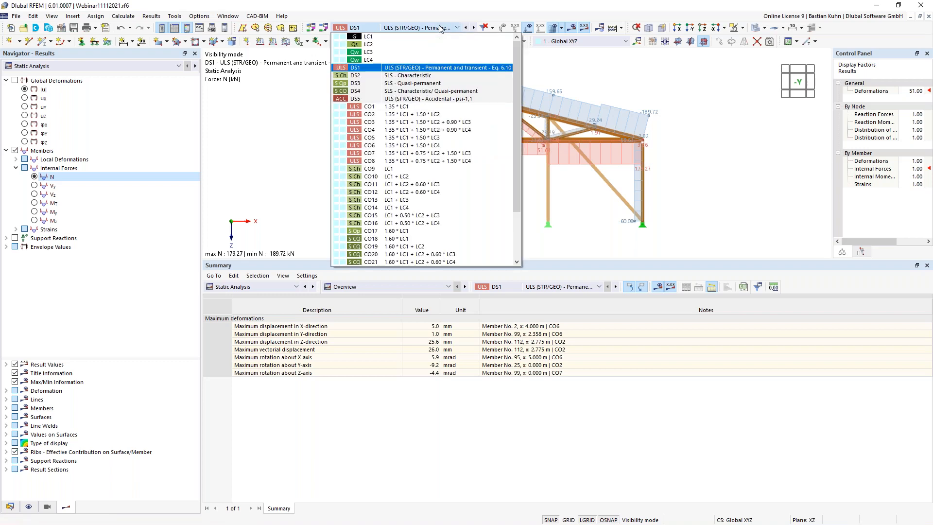
{"action": "left_click", "coordinate": [440, 6]}
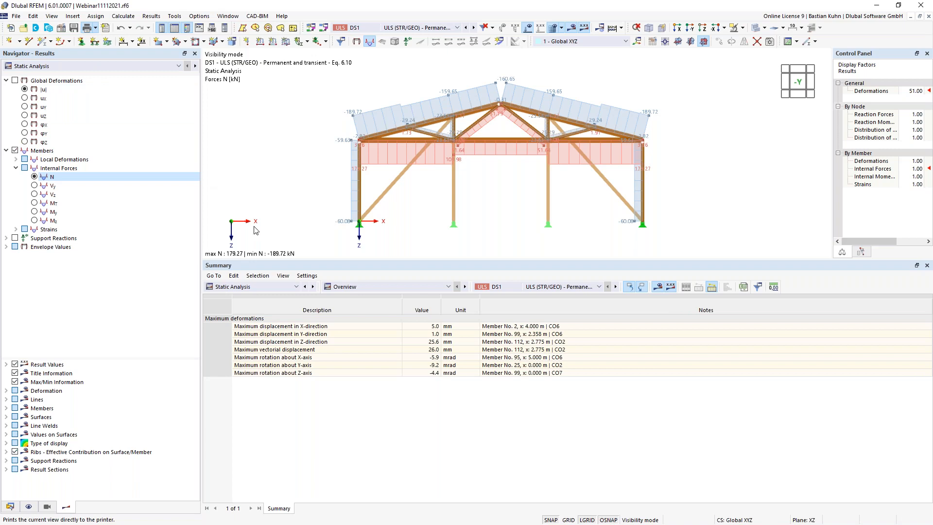
- Print the axial force graphic sized to a 50% height ratio, then close the printer settings
{"action": "left_click", "coordinate": [87, 28]}
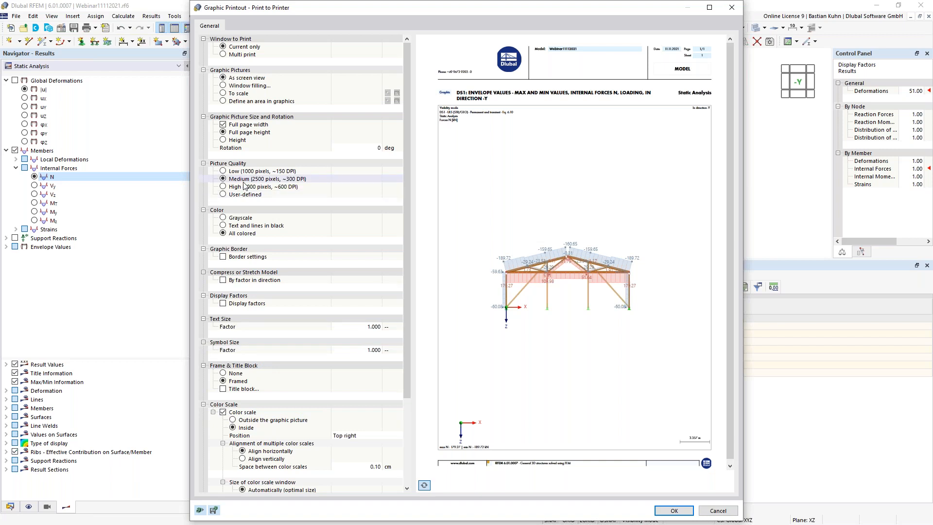
{"action": "left_click", "coordinate": [224, 141]}
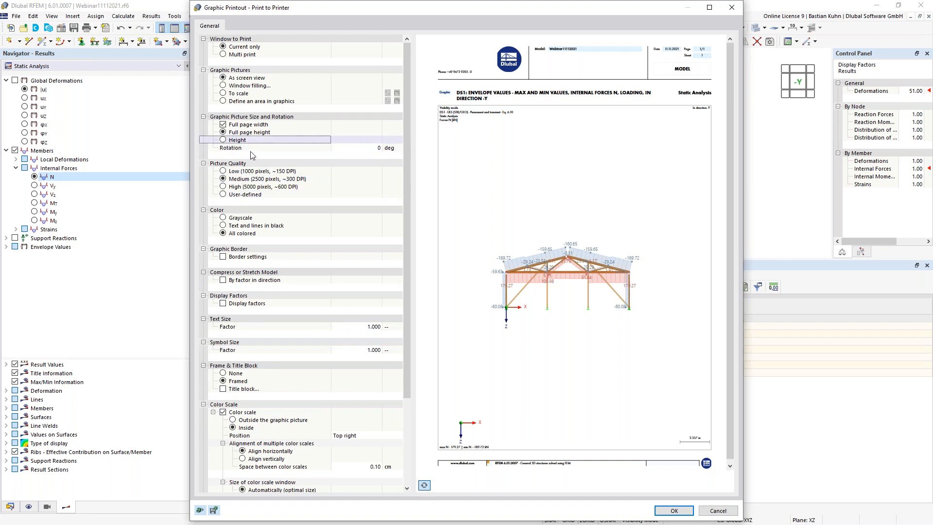
{"action": "left_click", "coordinate": [224, 140]}
{"action": "left_click", "coordinate": [346, 150]}
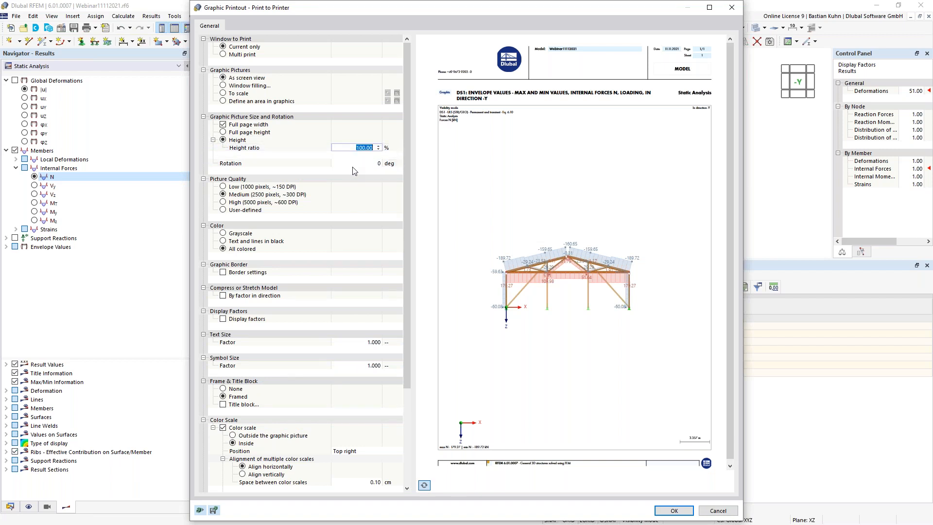
{"action": "type", "text": "50"}
{"action": "left_click", "coordinate": [661, 509]}
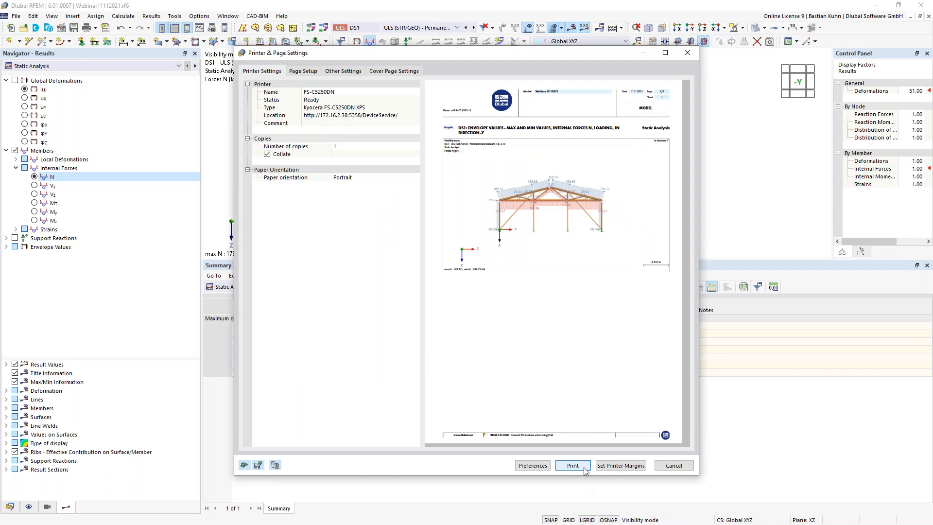
{"action": "left_click", "coordinate": [666, 466]}
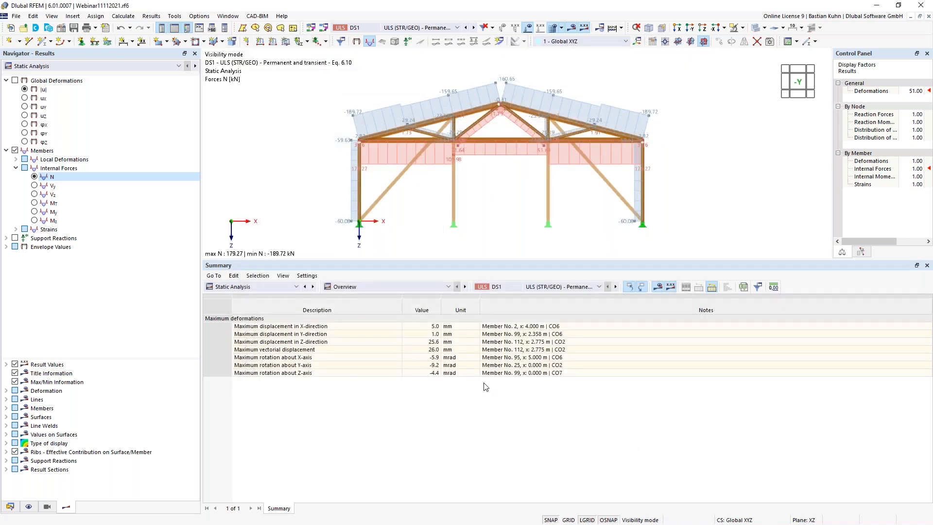
- Open printout report 1 from the Printout Reports list in the Data navigator
{"action": "left_click", "coordinate": [10, 506]}
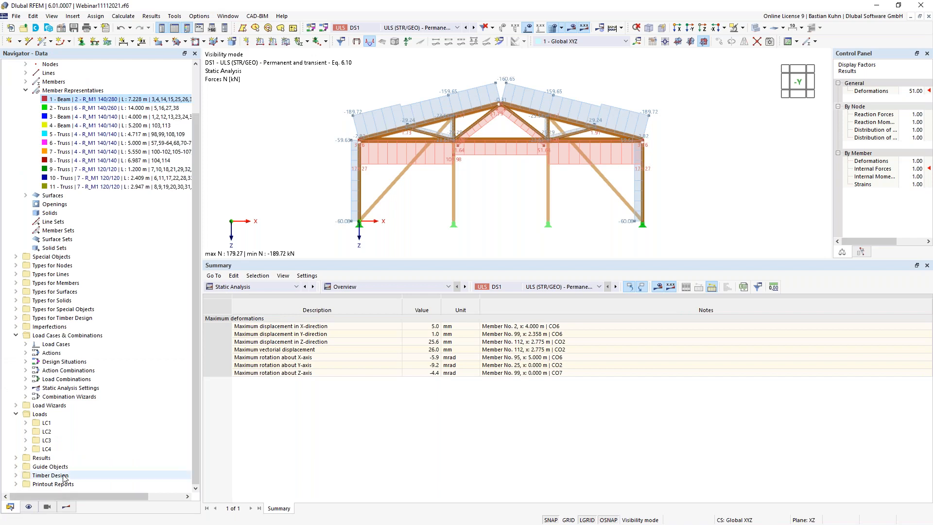
{"action": "left_click", "coordinate": [17, 484]}
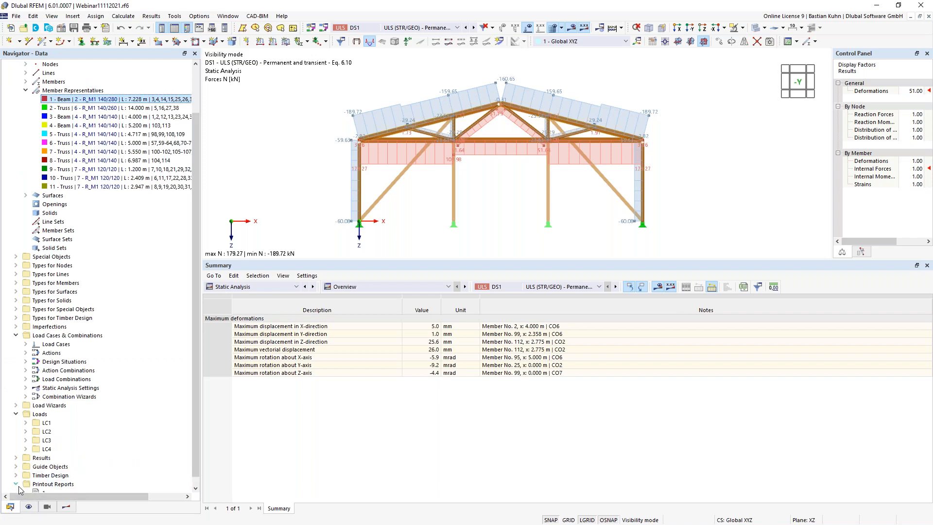
{"action": "double_click", "coordinate": [45, 483]}
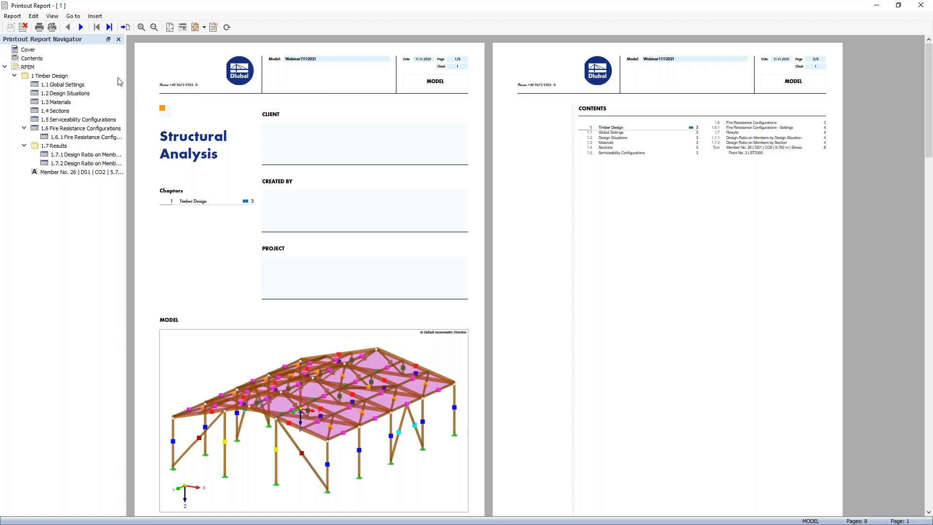
- Page ahead in the report and review the design check details for member No. 26
{"action": "left_click", "coordinate": [81, 27]}
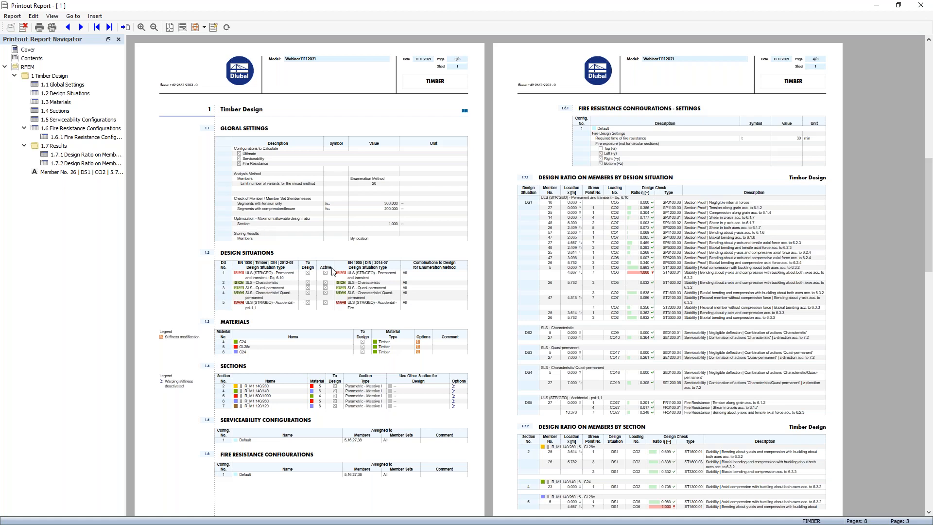
{"action": "left_click", "coordinate": [51, 173]}
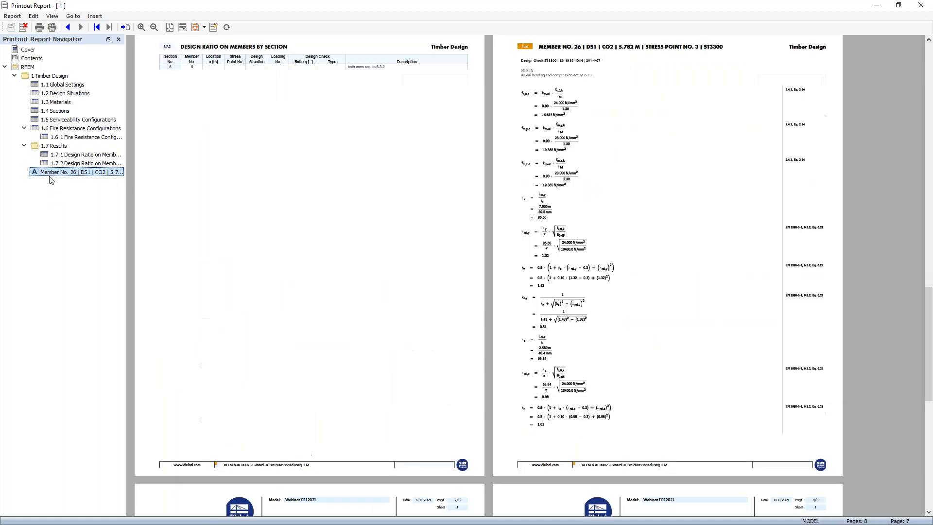
{"action": "scroll", "coordinate": [479, 254], "scroll_direction": "down", "scroll_amount": 3}
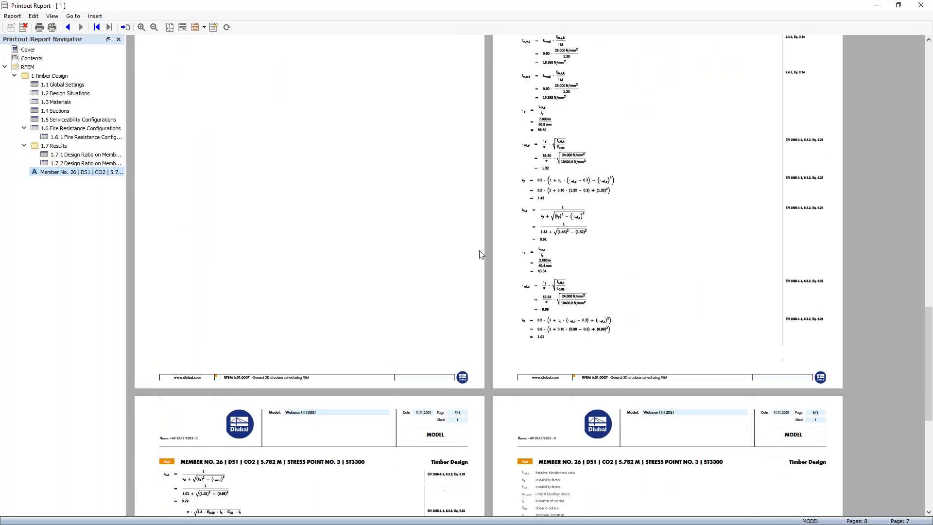
{"action": "scroll", "coordinate": [625, 320], "scroll_direction": "down", "scroll_amount": 3}
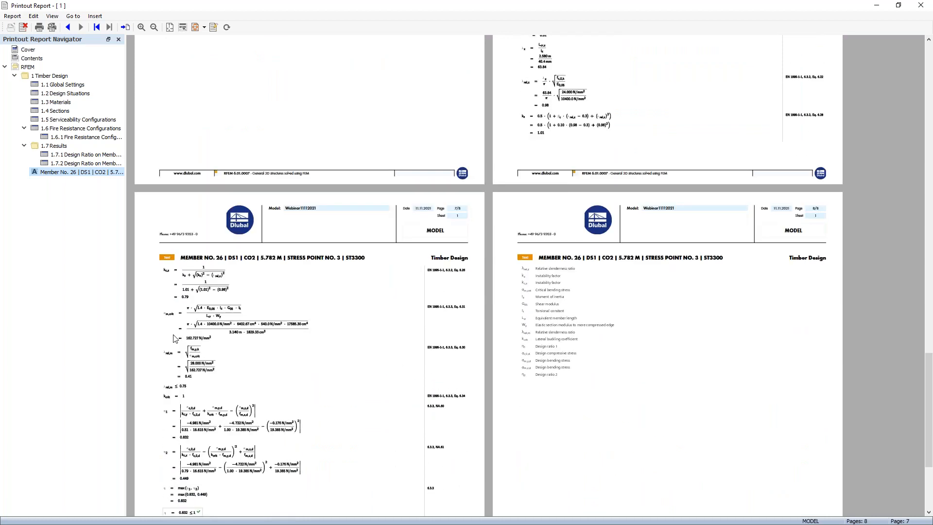
{"action": "scroll", "coordinate": [281, 345], "scroll_direction": "up", "scroll_amount": 3}
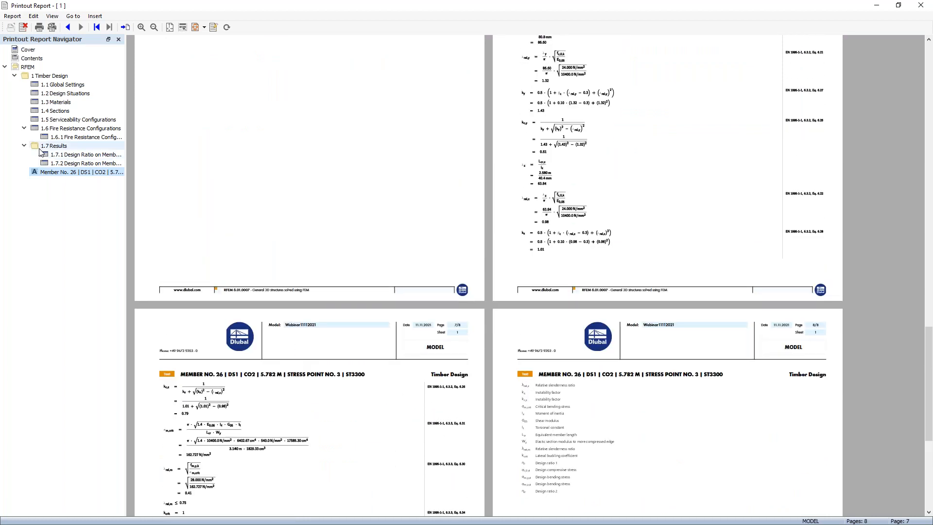
- Browse the design ratios by design situation, Fire Resistance Configurations and Sections chapters, then close the report
{"action": "left_click", "coordinate": [65, 155]}
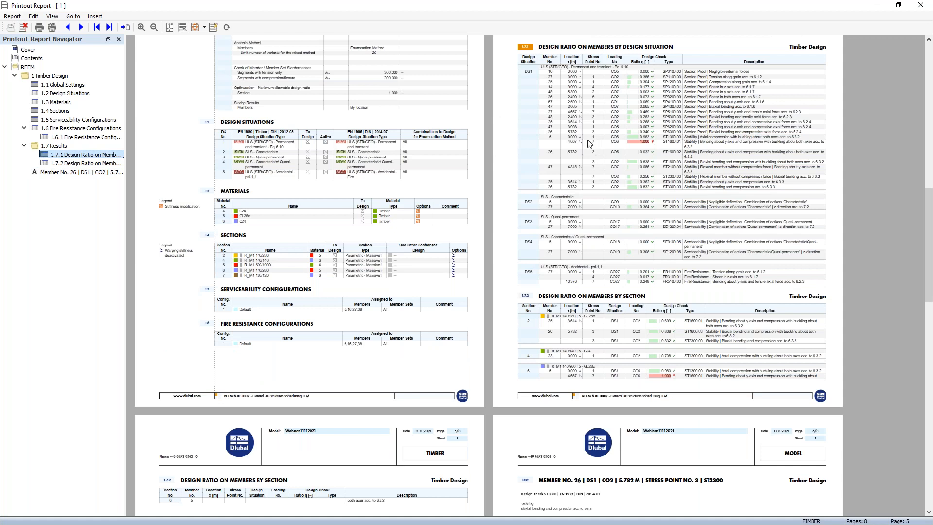
{"action": "left_click", "coordinate": [76, 128]}
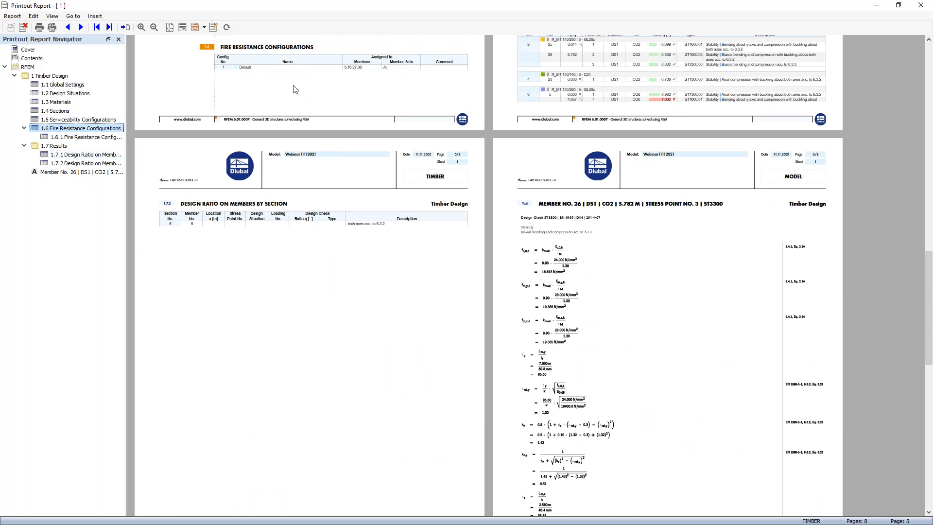
{"action": "scroll", "coordinate": [294, 90], "scroll_direction": "up", "scroll_amount": 5}
{"action": "scroll", "coordinate": [294, 94], "scroll_direction": "up", "scroll_amount": 9}
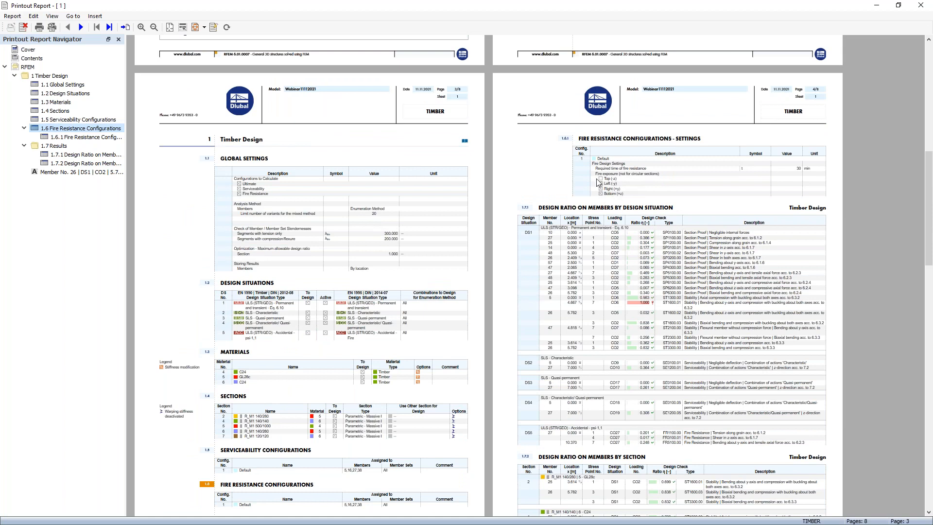
{"action": "left_click", "coordinate": [58, 111]}
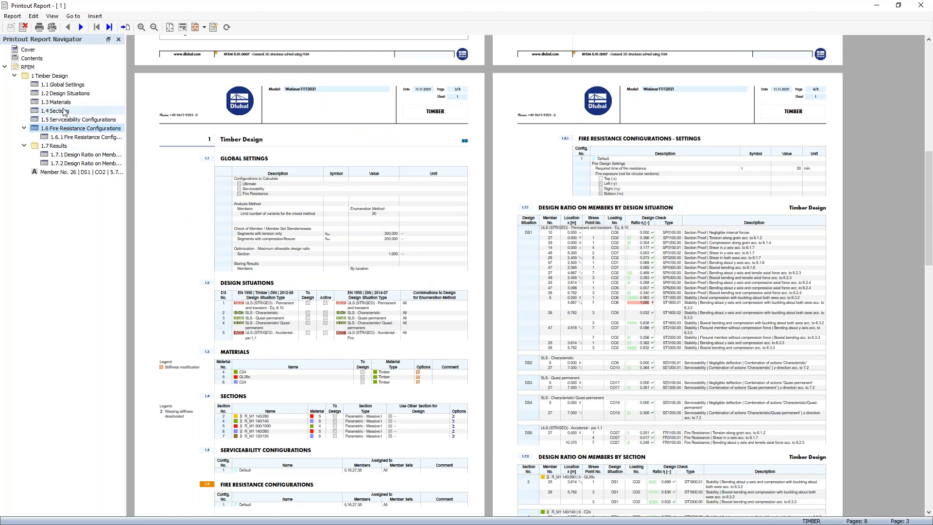
{"action": "left_click", "coordinate": [920, 6]}
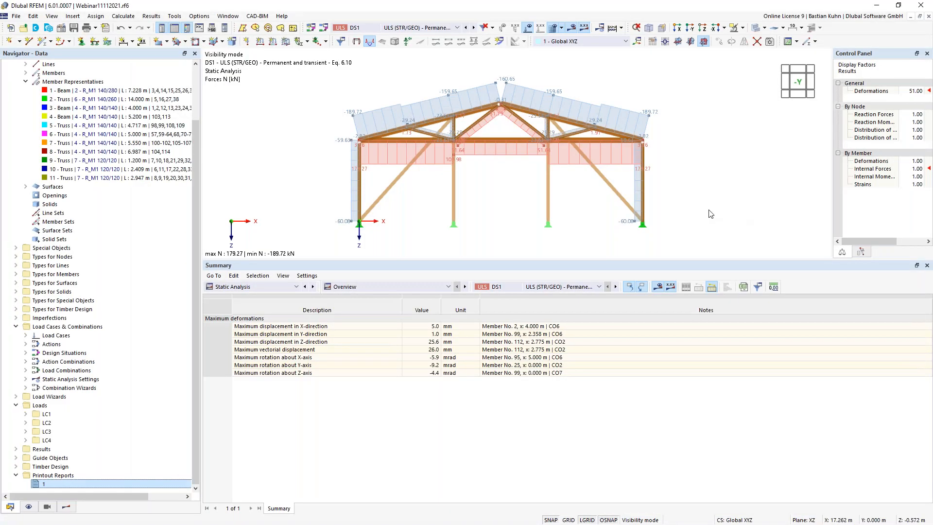
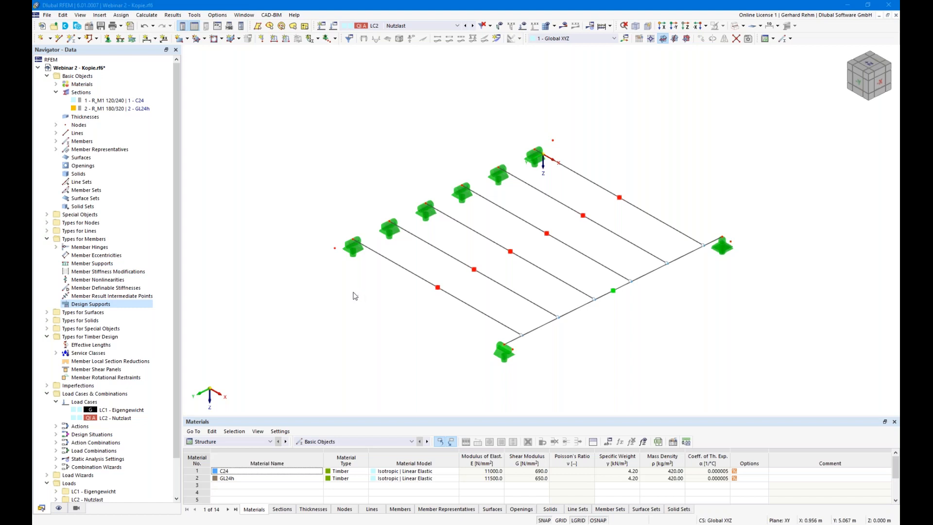
- Orbit the model and select all six parallel beams, members 14 to 24
{"action": "middle_click_drag", "start_coordinate": [355, 297], "coordinate": [433, 295], "text": "ctrl"}
{"action": "right_click", "coordinate": [433, 295]}
{"action": "left_click", "coordinate": [399, 318]}
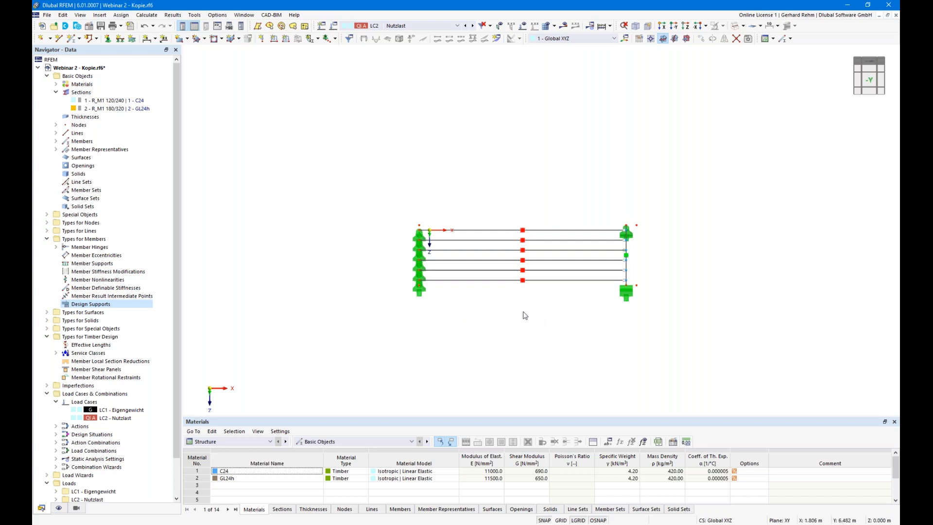
{"action": "right_click_drag", "start_coordinate": [764, 275], "coordinate": [647, 316]}
{"action": "left_click", "coordinate": [558, 337]}
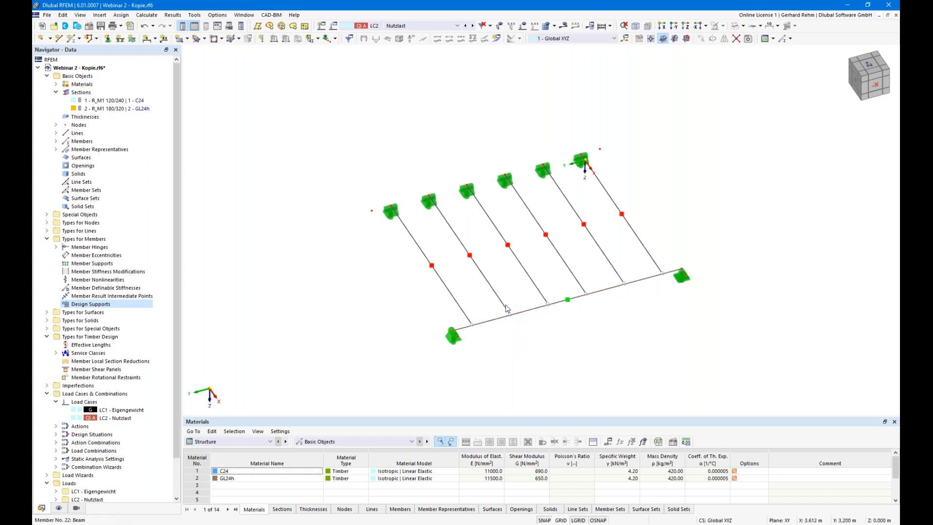
{"action": "left_click", "coordinate": [536, 289]}
{"action": "left_click", "coordinate": [643, 338]}
{"action": "right_click_drag", "start_coordinate": [374, 315], "coordinate": [462, 321]}
{"action": "left_click", "coordinate": [427, 315]}
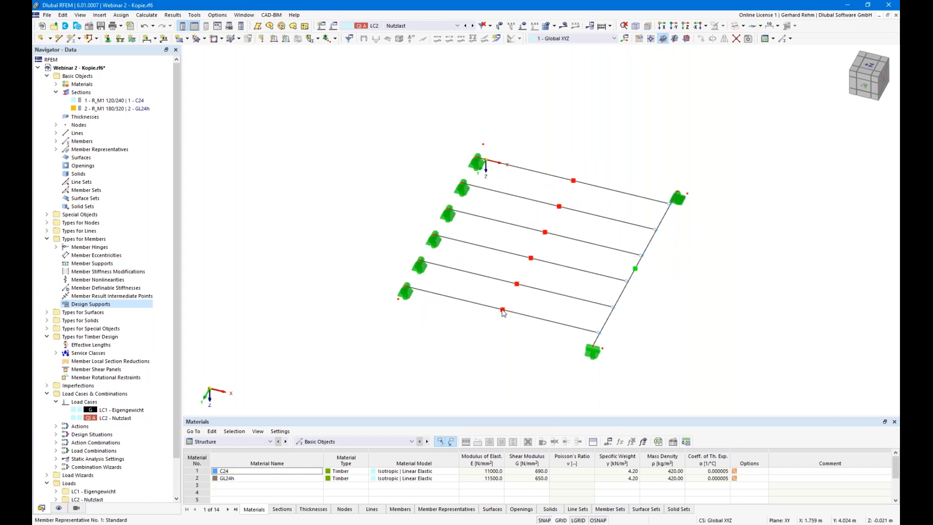
{"action": "left_click", "coordinate": [503, 311]}
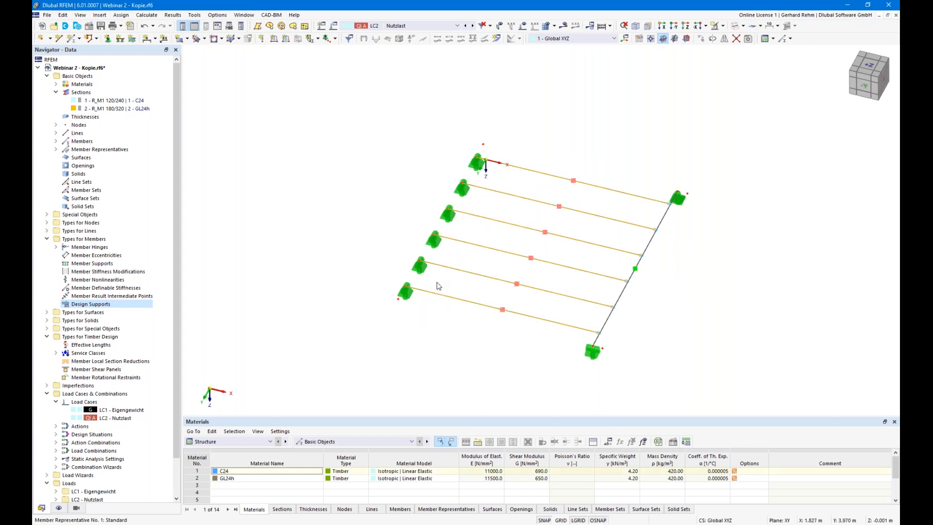
- In the beam representative's Design Supports & Deflection, start a new Timber support for the member start
{"action": "double_click", "coordinate": [437, 285]}
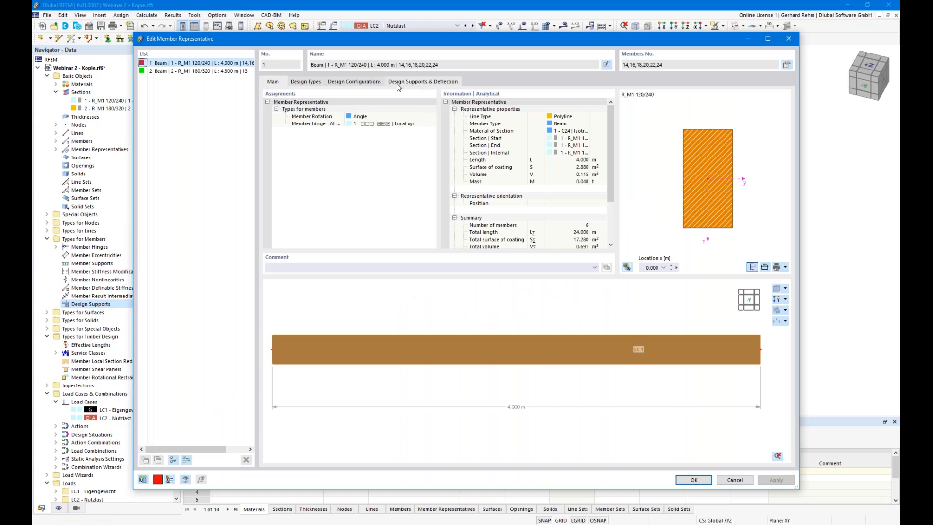
{"action": "left_click", "coordinate": [400, 85]}
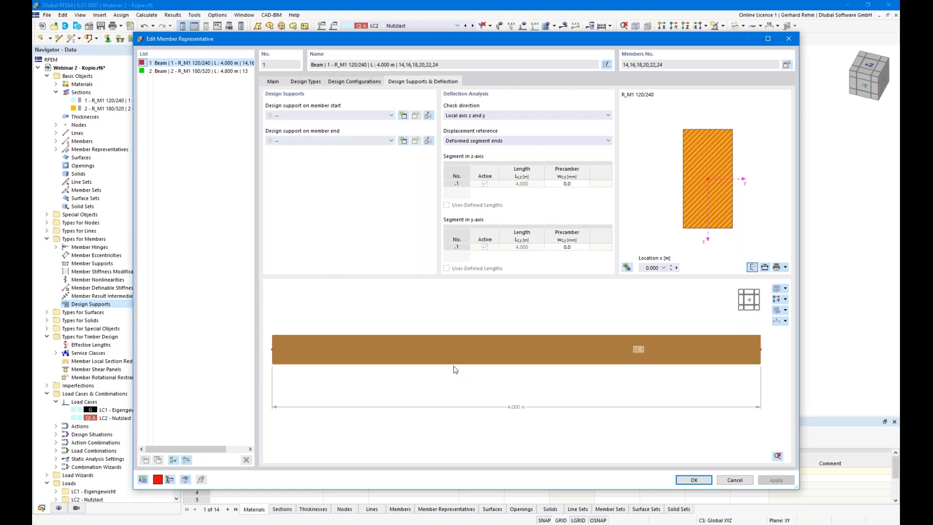
{"action": "left_click_drag", "start_coordinate": [427, 48], "coordinate": [503, 327]}
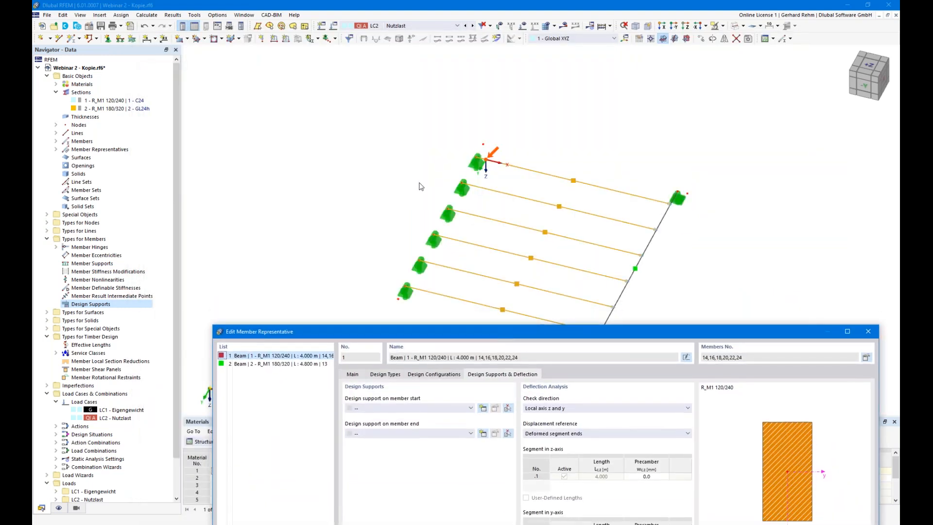
{"action": "left_click_drag", "start_coordinate": [440, 318], "coordinate": [497, 306]}
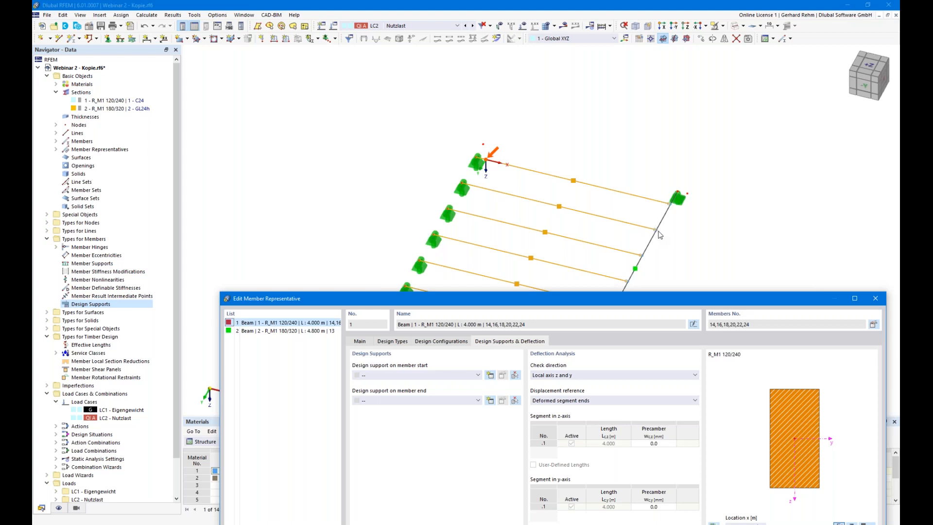
{"action": "left_click_drag", "start_coordinate": [620, 299], "coordinate": [588, 61]}
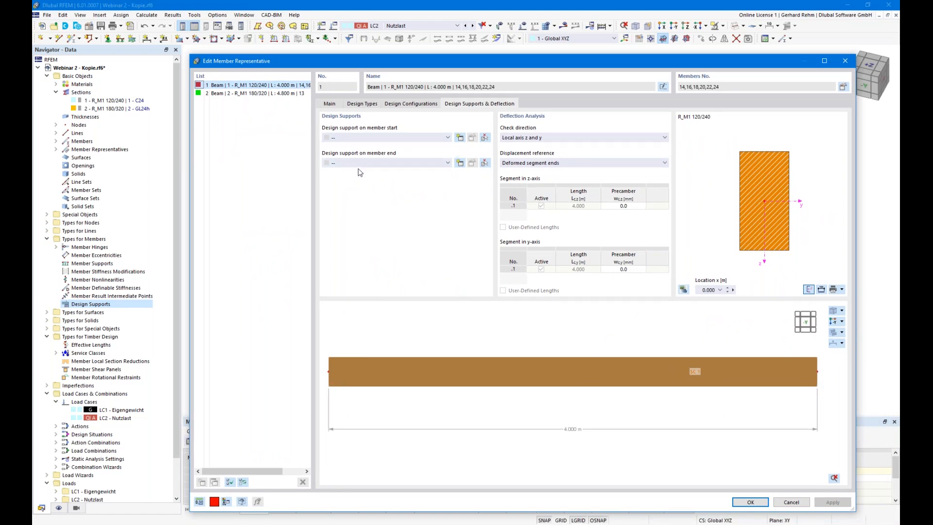
{"action": "left_click", "coordinate": [460, 138]}
{"action": "left_click", "coordinate": [444, 154]}
- Define Timber support 'C24 60mm' with 60 mm support length and kc,90 of 1.50
{"action": "left_click", "coordinate": [402, 183]}
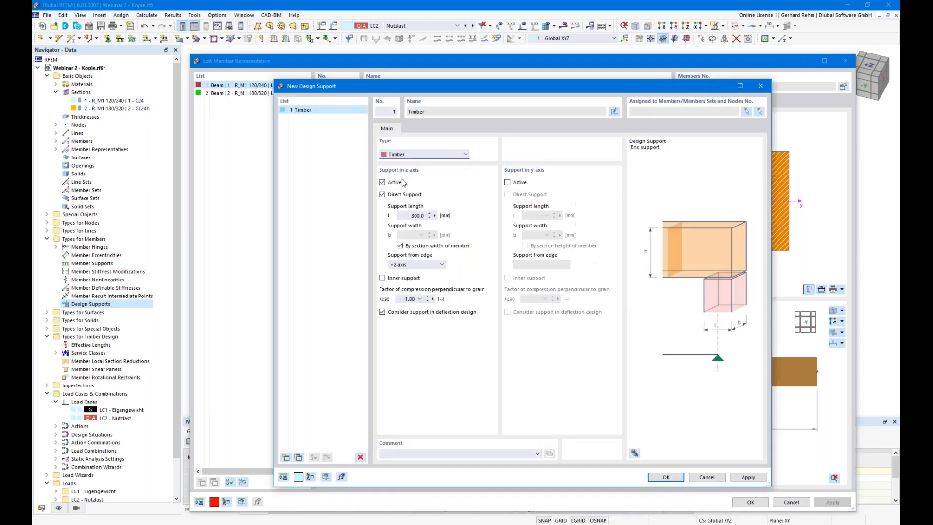
{"action": "mouse_move", "coordinate": [401, 87]}
{"action": "left_mouse_down"}
{"action": "mouse_move", "coordinate": [578, 79]}
{"action": "mouse_move", "coordinate": [477, 83]}
{"action": "left_mouse_up"}
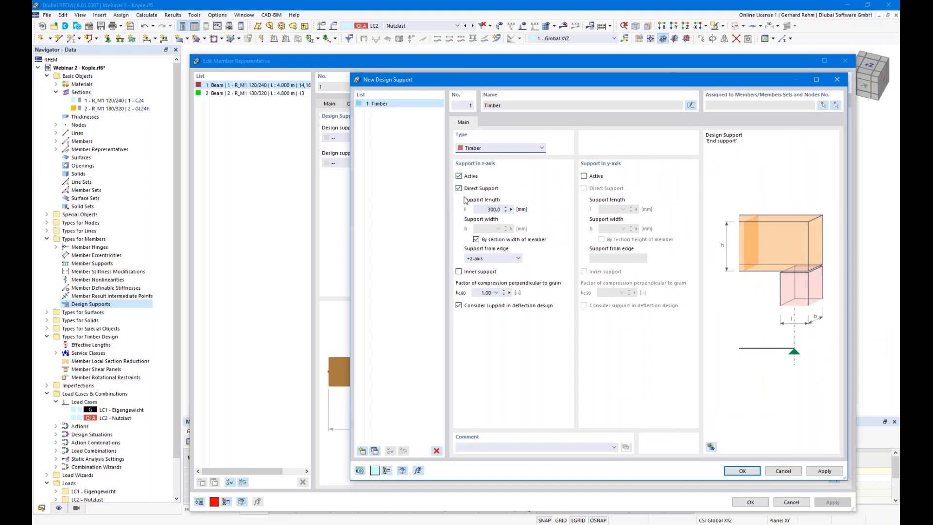
{"action": "left_click", "coordinate": [482, 210]}
{"action": "type", "text": "60"}
{"action": "left_click", "coordinate": [459, 273]}
{"action": "left_click", "coordinate": [458, 272]}
{"action": "left_click", "coordinate": [475, 293]}
{"action": "left_click", "coordinate": [496, 293]}
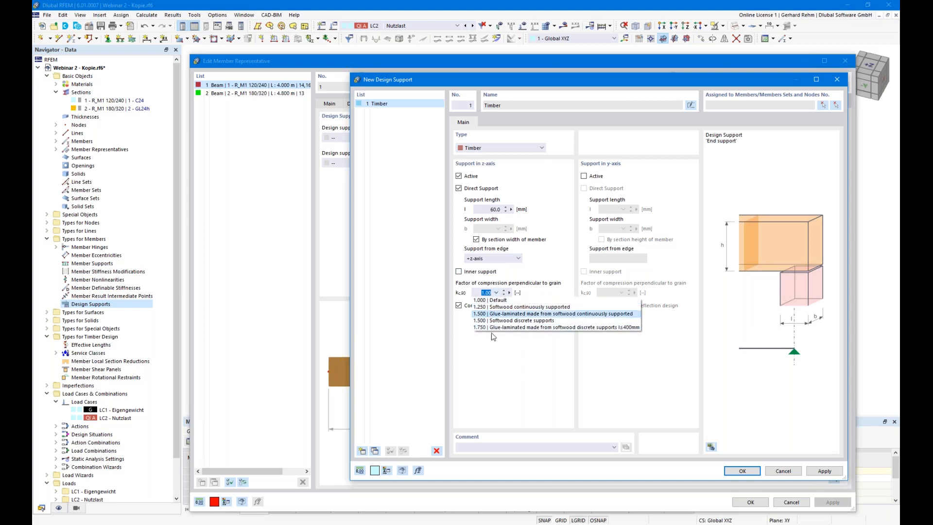
{"action": "type", "text": "1,5"}
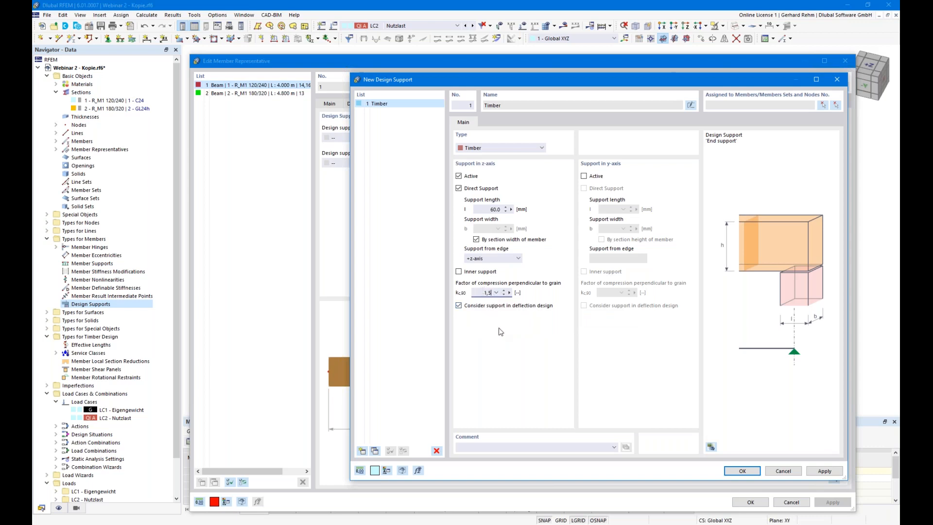
{"action": "key", "text": "Tab"}
{"action": "left_click", "coordinate": [689, 105]}
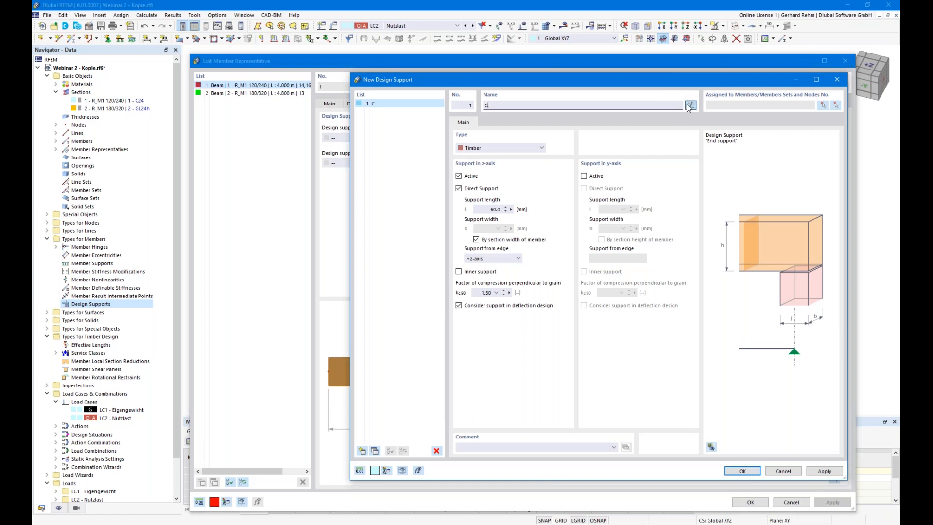
{"action": "type", "text": "C24 60mm"}
- Add a second support 'C24 180mm' with 180 mm length and kc,90 of 1.5
{"action": "left_click", "coordinate": [361, 451]}
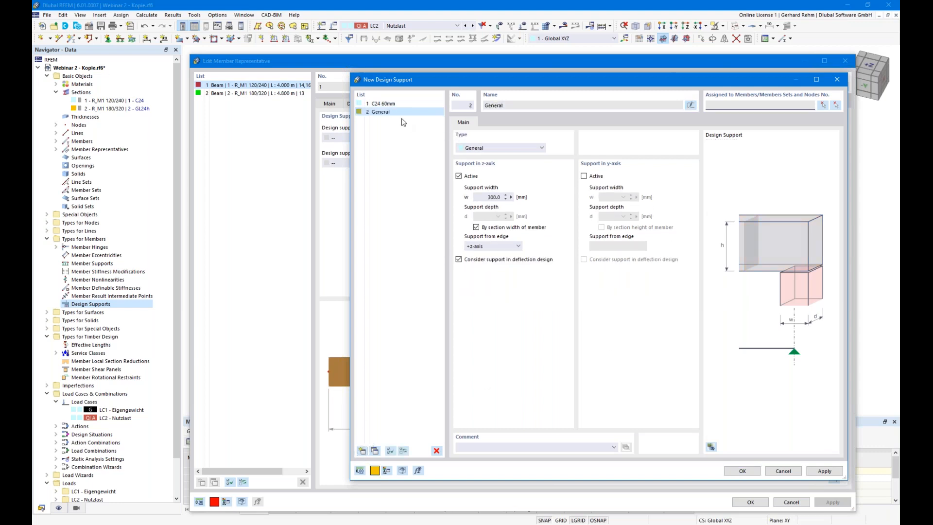
{"action": "left_click", "coordinate": [690, 105]}
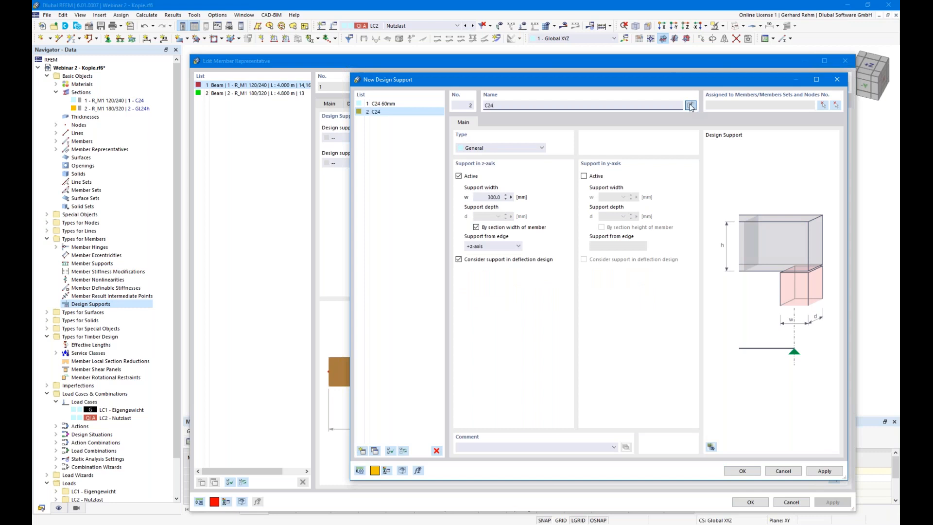
{"action": "type", "text": "C24 180mm"}
{"action": "scroll", "coordinate": [506, 150], "scroll_direction": "down", "scroll_amount": 2}
{"action": "double_click", "coordinate": [492, 208]}
{"action": "type", "text": "180"}
{"action": "double_click", "coordinate": [486, 292]}
{"action": "type", "text": "1,5"}
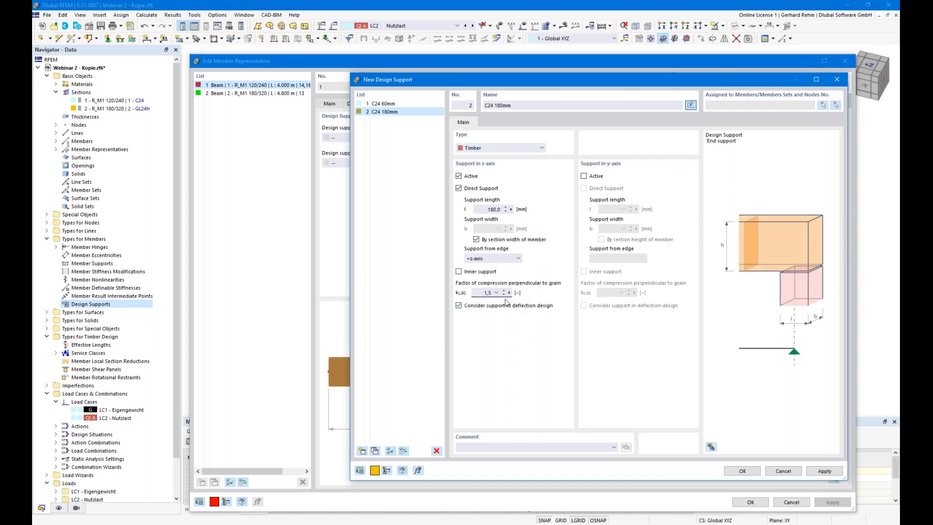
{"action": "left_click", "coordinate": [362, 451]}
- Name the third support 'GL 140mm' with a 140 mm support length and kc,90 1.75
{"action": "left_click", "coordinate": [690, 106]}
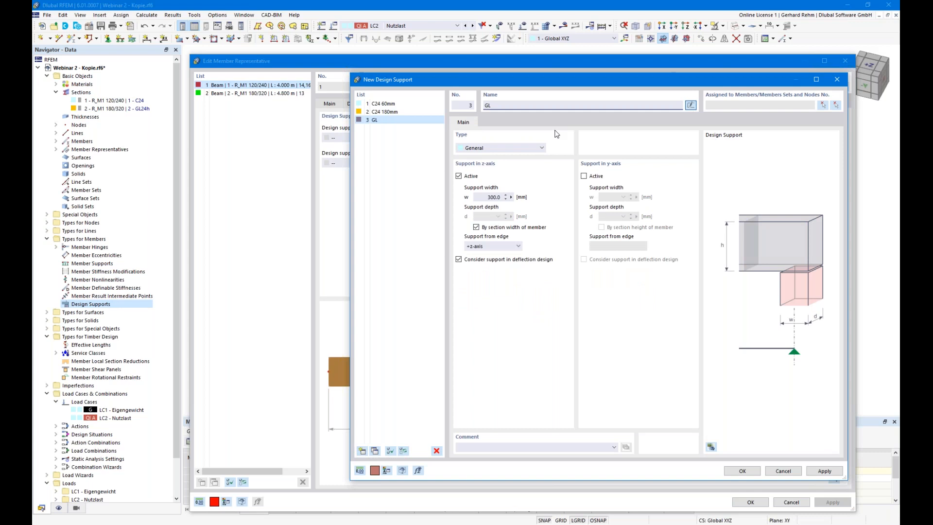
{"action": "type", "text": "GL 140mm"}
{"action": "scroll", "coordinate": [481, 146], "scroll_direction": "down", "scroll_amount": 1}
{"action": "scroll", "coordinate": [482, 148], "scroll_direction": "down", "scroll_amount": 1}
{"action": "double_click", "coordinate": [492, 209]}
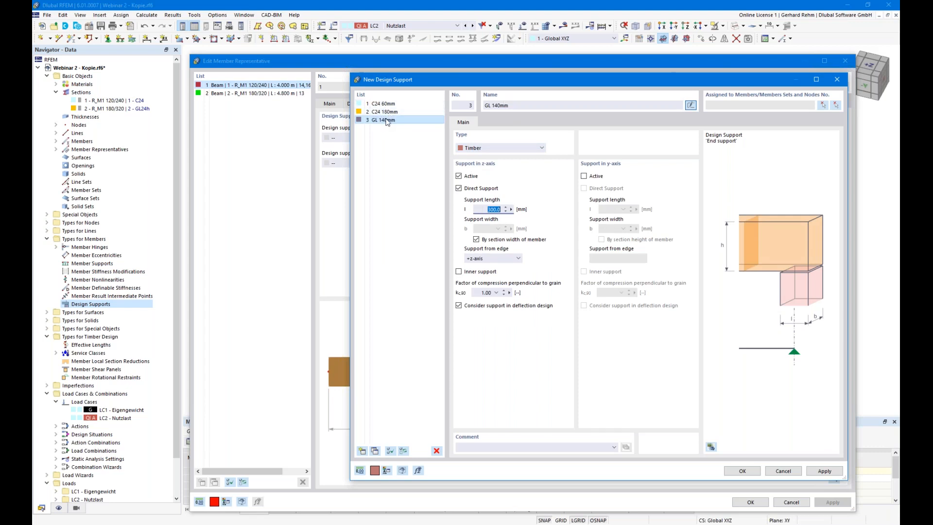
{"action": "left_click_drag", "start_coordinate": [413, 81], "coordinate": [441, 145]}
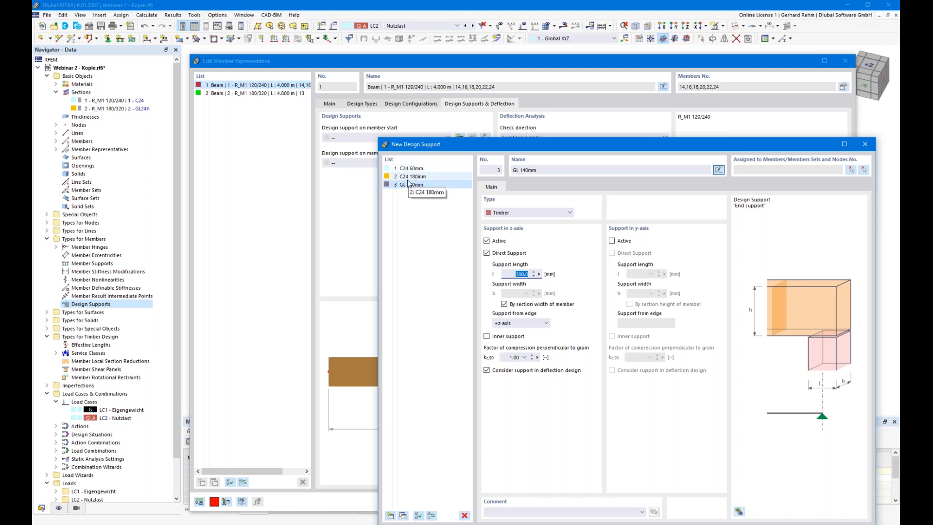
{"action": "type", "text": "140"}
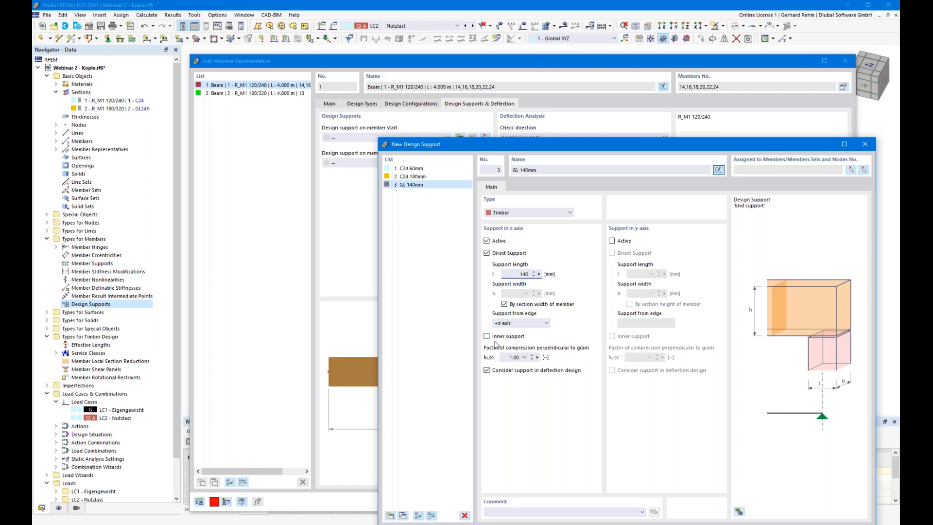
{"action": "left_click", "coordinate": [507, 357]}
{"action": "left_click_drag", "start_coordinate": [484, 150], "coordinate": [457, 51]}
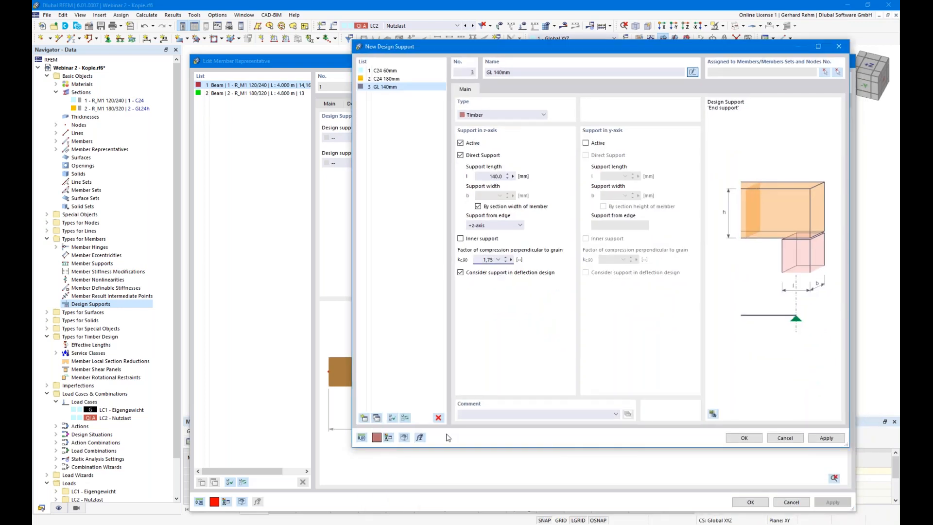
- Copy it as 'GL 180mm': 180 mm long, from -z-axis edge, inner support, then confirm
{"action": "left_click", "coordinate": [376, 418]}
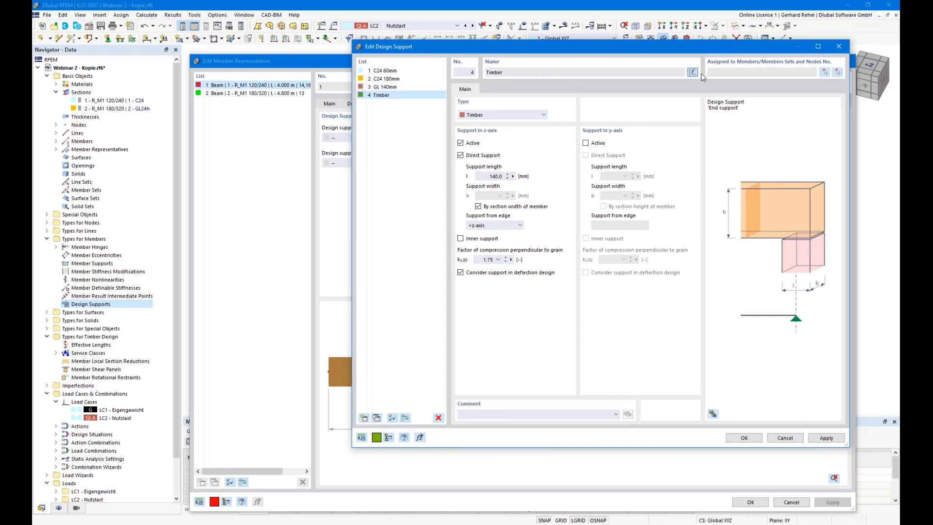
{"action": "left_click", "coordinate": [493, 71]}
{"action": "type", "text": "8"}
{"action": "left_click", "coordinate": [486, 176]}
{"action": "type", "text": "1800"}
{"action": "key", "text": "Delete"}
{"action": "key", "text": "Delete"}
{"action": "key", "text": "Delete"}
{"action": "key", "text": "BackSpace"}
{"action": "left_click", "coordinate": [473, 226]}
{"action": "left_click", "coordinate": [474, 240]}
{"action": "left_click", "coordinate": [461, 238]}
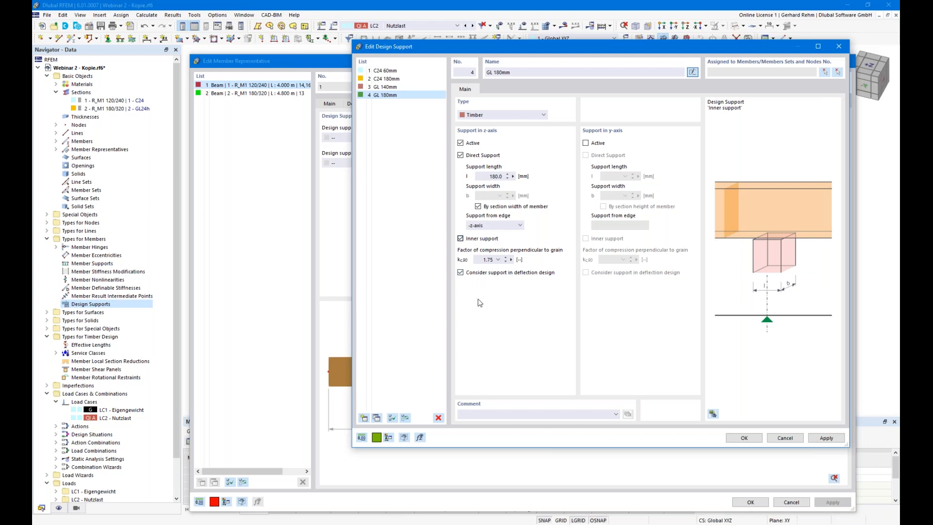
{"action": "left_click", "coordinate": [484, 260]}
{"action": "left_click", "coordinate": [743, 438]}
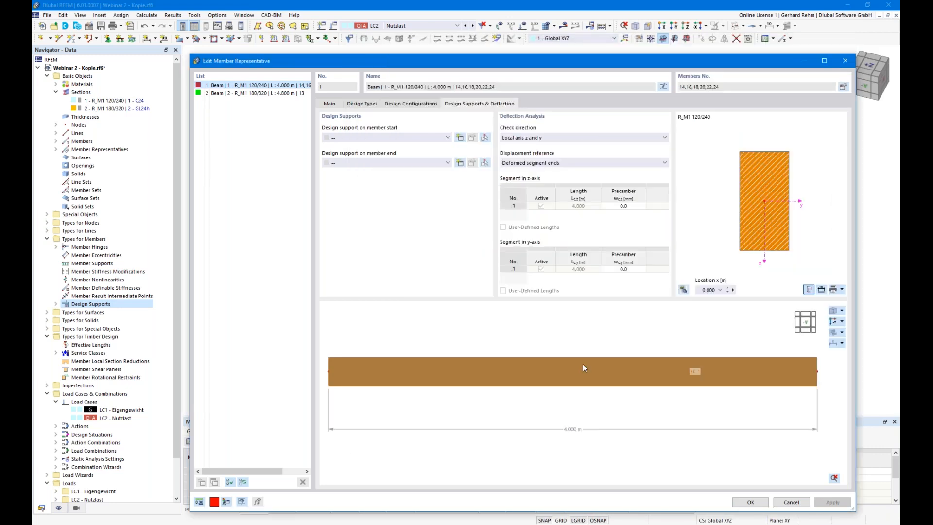
- Assign C24 60mm to the member start and C24 180mm to the member end
{"action": "left_click", "coordinate": [339, 139]}
{"action": "left_click", "coordinate": [343, 154]}
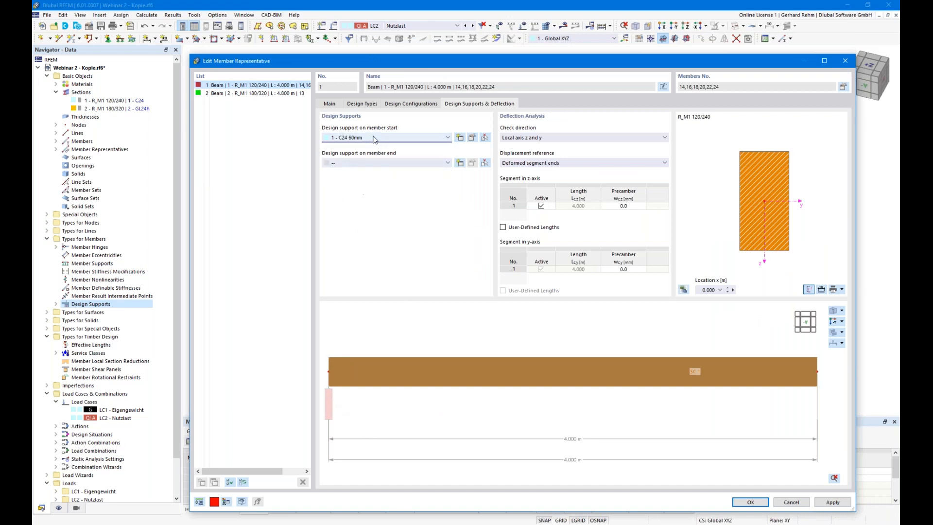
{"action": "left_click", "coordinate": [377, 163]}
{"action": "left_click", "coordinate": [359, 185]}
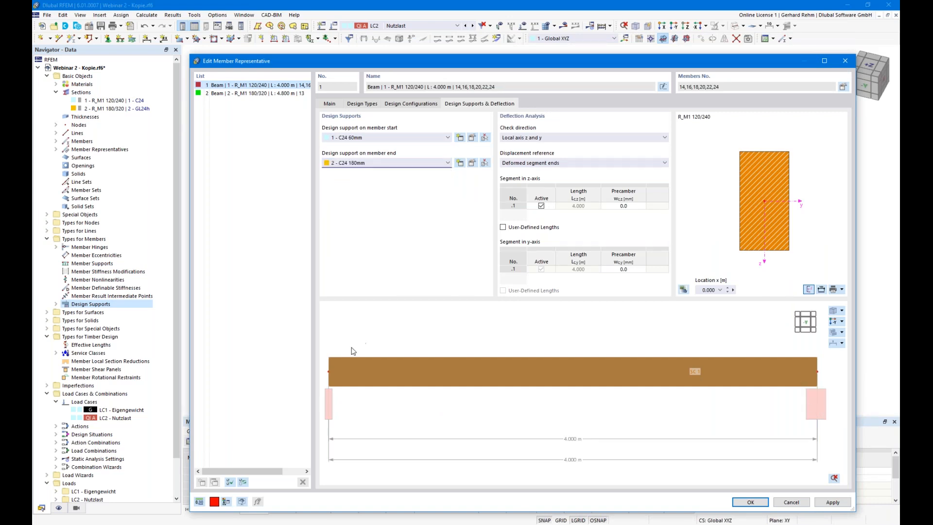
{"action": "middle_click_drag", "start_coordinate": [421, 391], "coordinate": [314, 384]}
{"action": "middle_click_drag", "start_coordinate": [630, 408], "coordinate": [575, 405]}
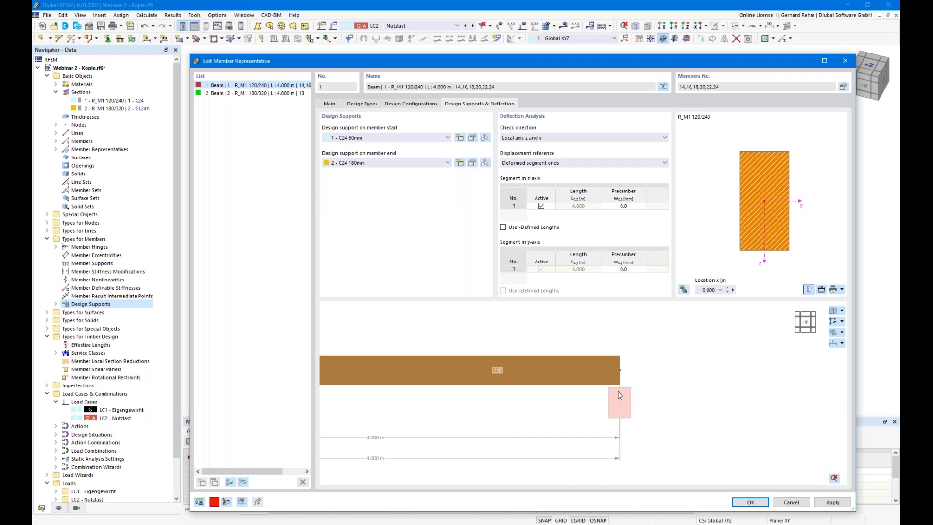
{"action": "scroll", "coordinate": [611, 352], "scroll_direction": "up", "scroll_amount": 3}
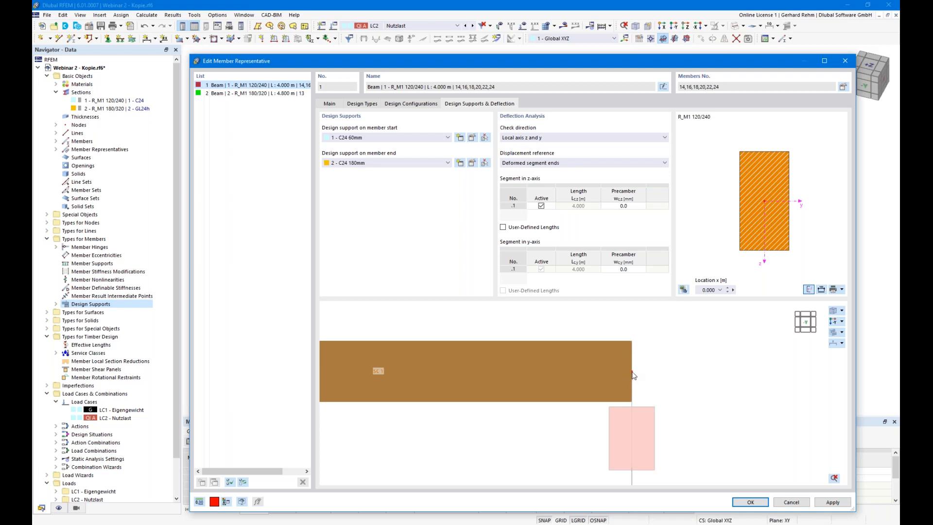
{"action": "scroll", "coordinate": [632, 375], "scroll_direction": "down", "scroll_amount": 1}
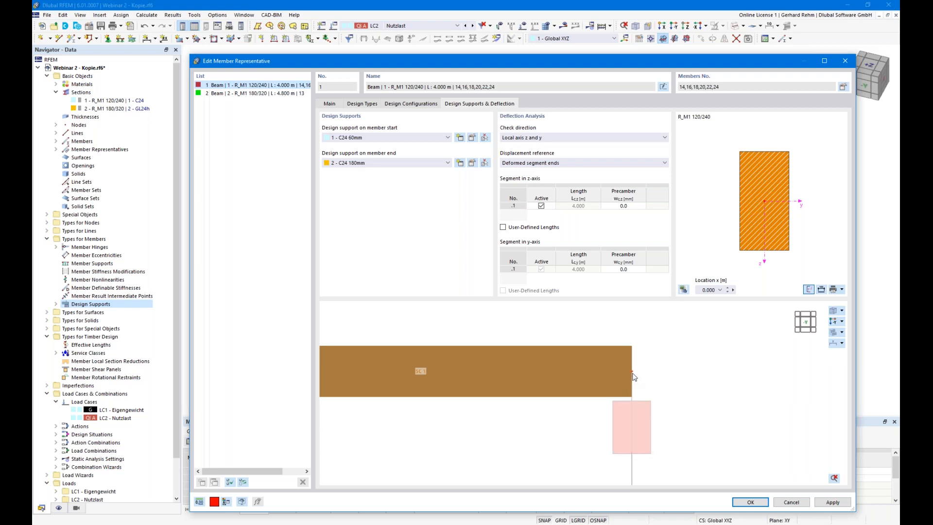
- Limit the deflection check direction to local axis z and close the representative dialog
{"action": "left_click", "coordinate": [329, 104]}
{"action": "left_click", "coordinate": [498, 104]}
{"action": "left_click", "coordinate": [518, 139]}
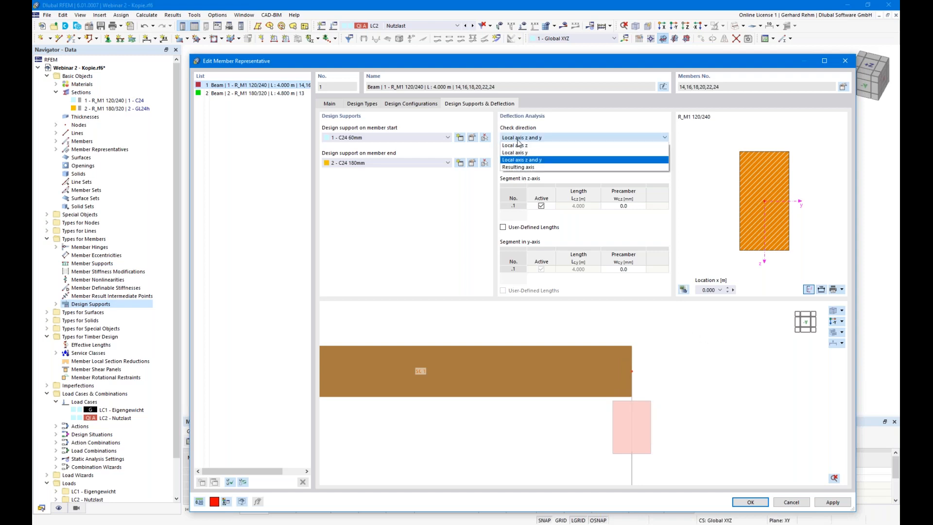
{"action": "left_click", "coordinate": [518, 146]}
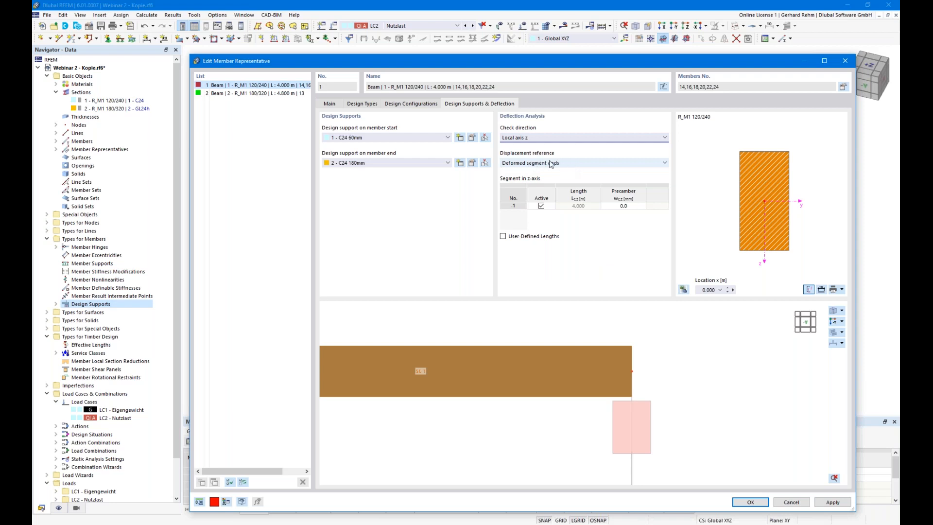
{"action": "left_click_drag", "start_coordinate": [524, 63], "coordinate": [570, 25]}
{"action": "left_click", "coordinate": [744, 467]}
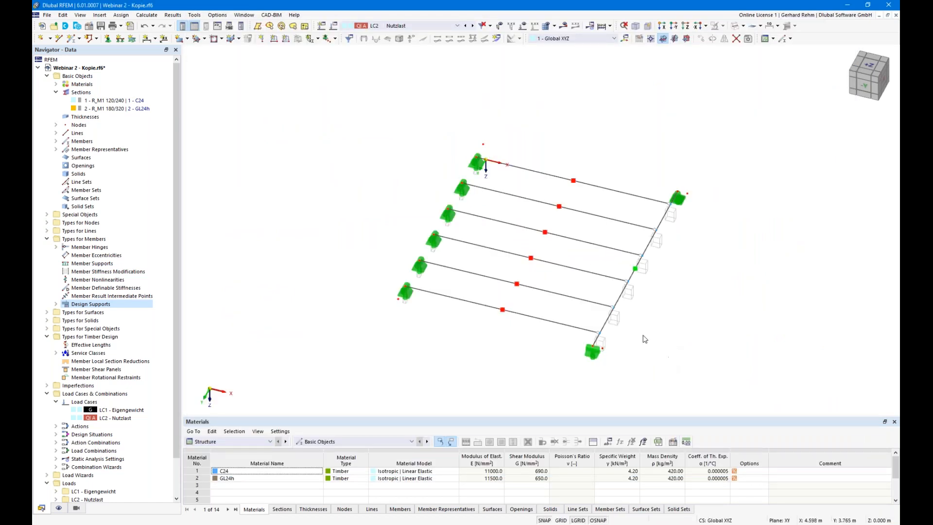
- Open member 13 and set both its start and end design supports to 3 - GL 140mm
{"action": "middle_click_drag", "start_coordinate": [656, 350], "coordinate": [589, 324], "text": "ctrl"}
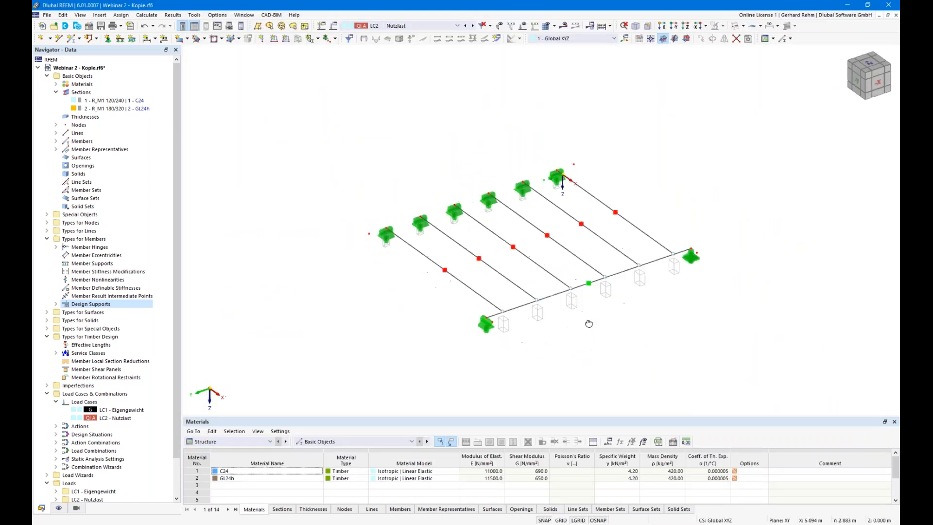
{"action": "double_click", "coordinate": [520, 310]}
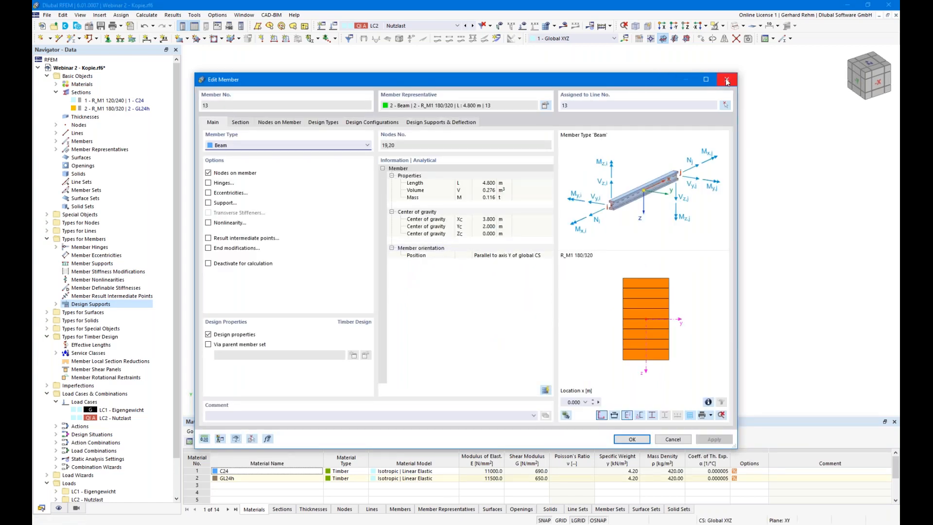
{"action": "left_click", "coordinate": [443, 123]}
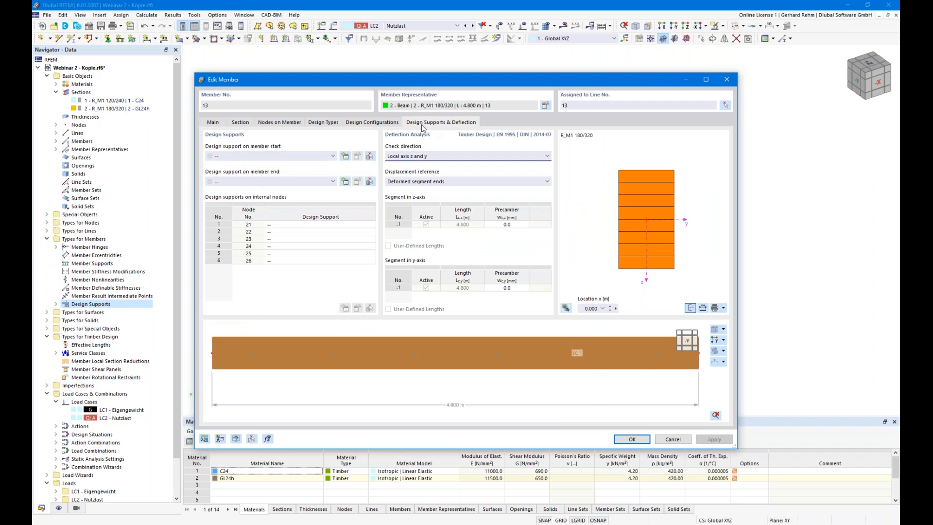
{"action": "left_click", "coordinate": [262, 156]}
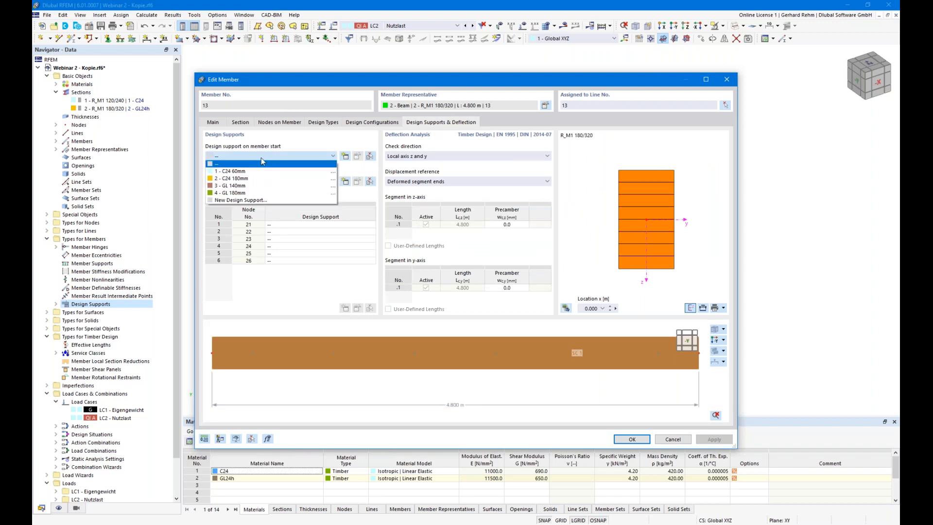
{"action": "left_click", "coordinate": [229, 186]}
{"action": "left_click", "coordinate": [230, 183]}
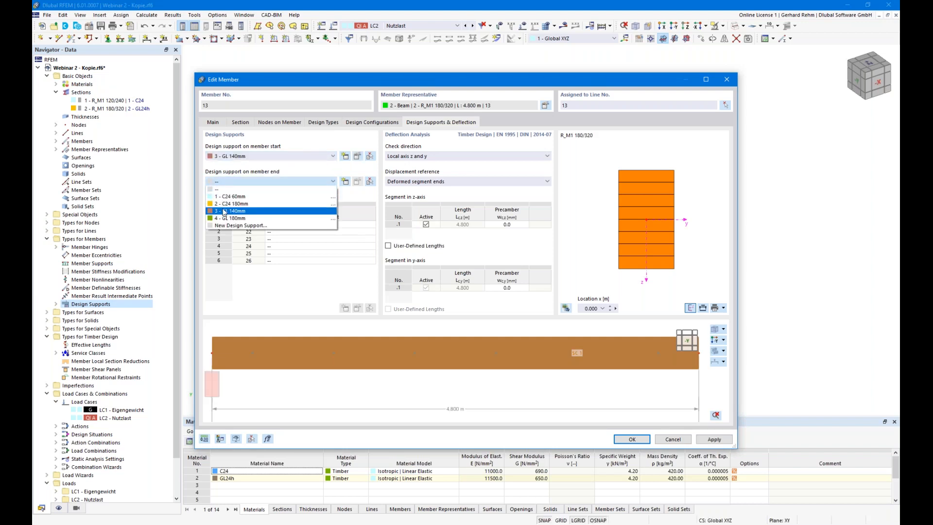
{"action": "left_click", "coordinate": [228, 211]}
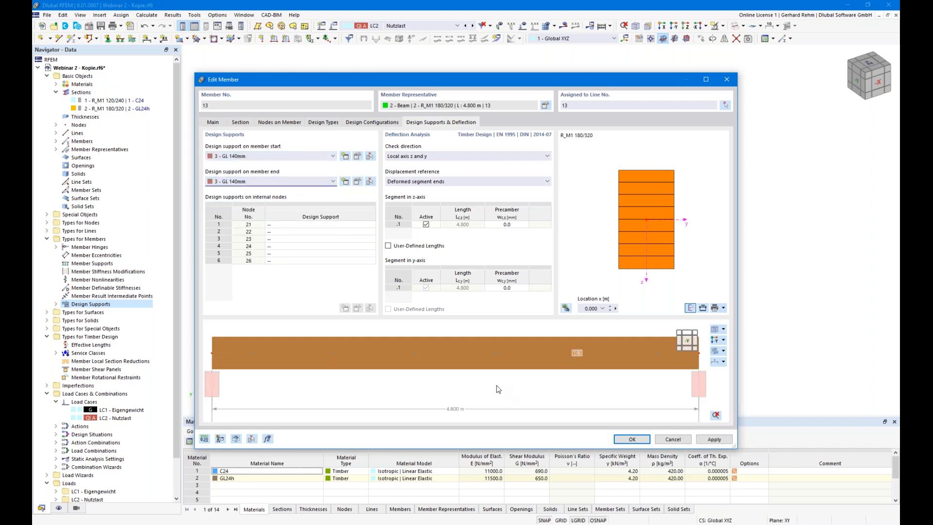
{"action": "scroll", "coordinate": [493, 385], "scroll_direction": "down", "scroll_amount": 1}
{"action": "scroll", "coordinate": [254, 362], "scroll_direction": "up", "scroll_amount": 3}
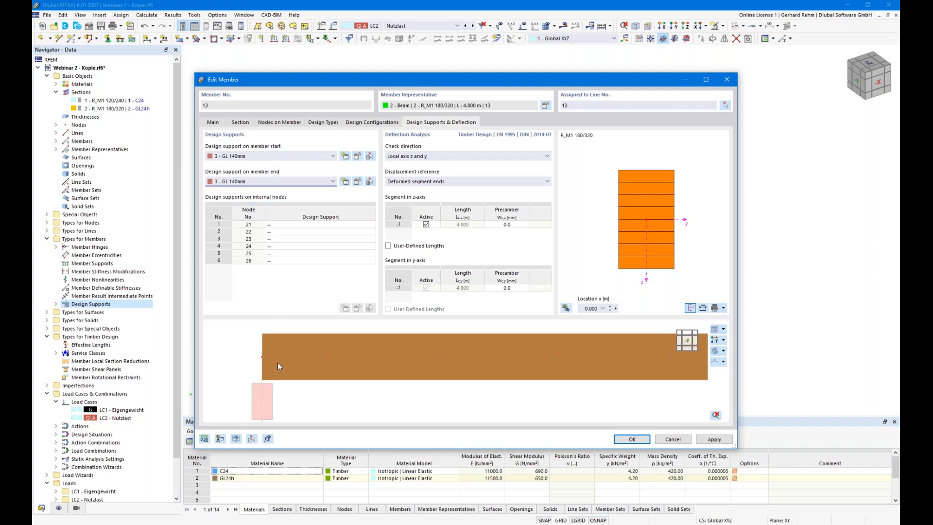
{"action": "scroll", "coordinate": [274, 369], "scroll_direction": "up", "scroll_amount": 1}
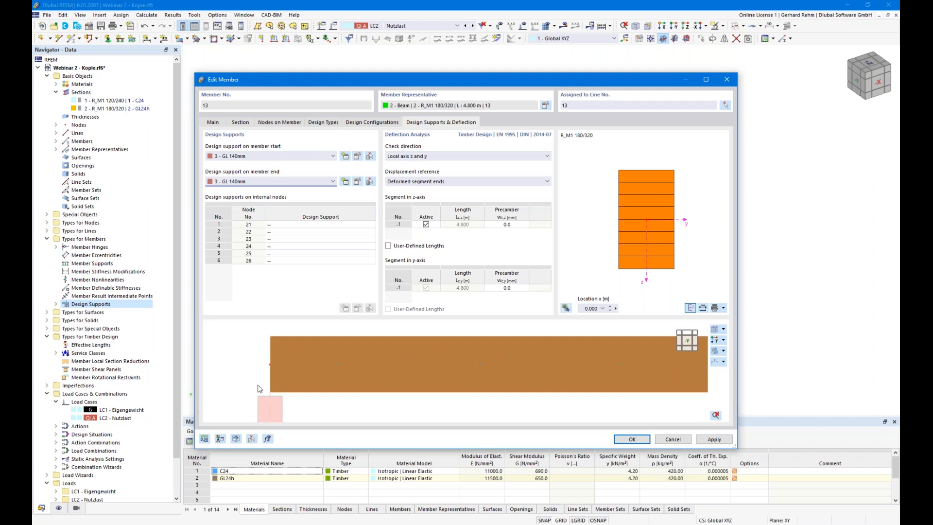
- Try an end modification extending member 13's start by 0.070 m, then switch it off again
{"action": "left_click", "coordinate": [237, 124]}
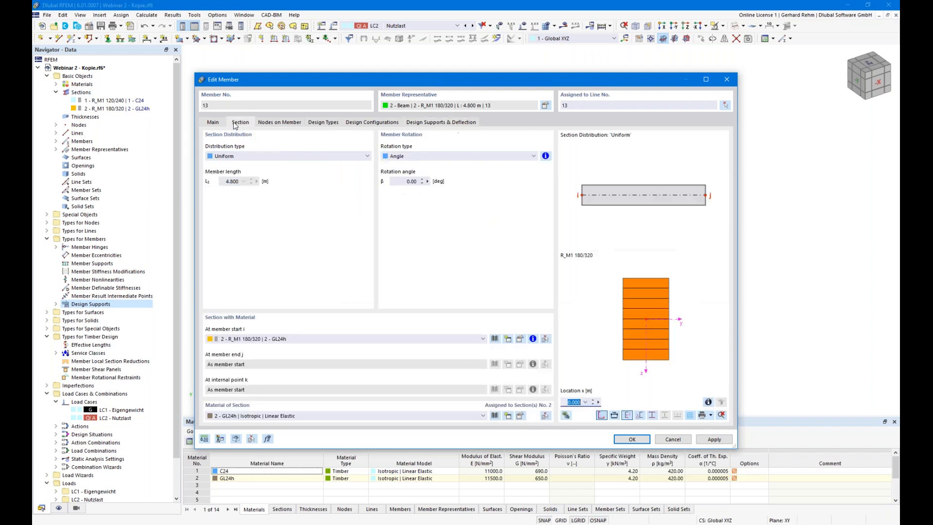
{"action": "left_click", "coordinate": [212, 124]}
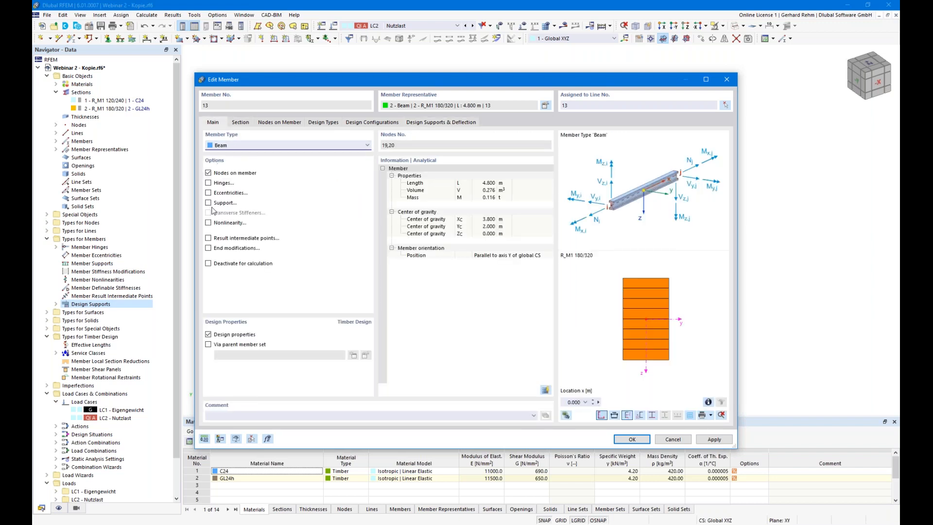
{"action": "left_click", "coordinate": [209, 249]}
{"action": "left_click", "coordinate": [315, 123]}
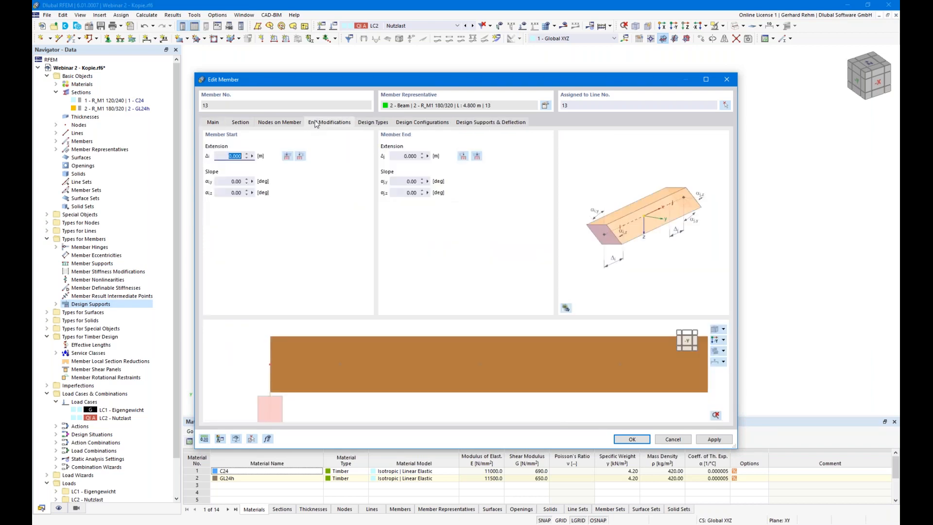
{"action": "left_click", "coordinate": [287, 156]}
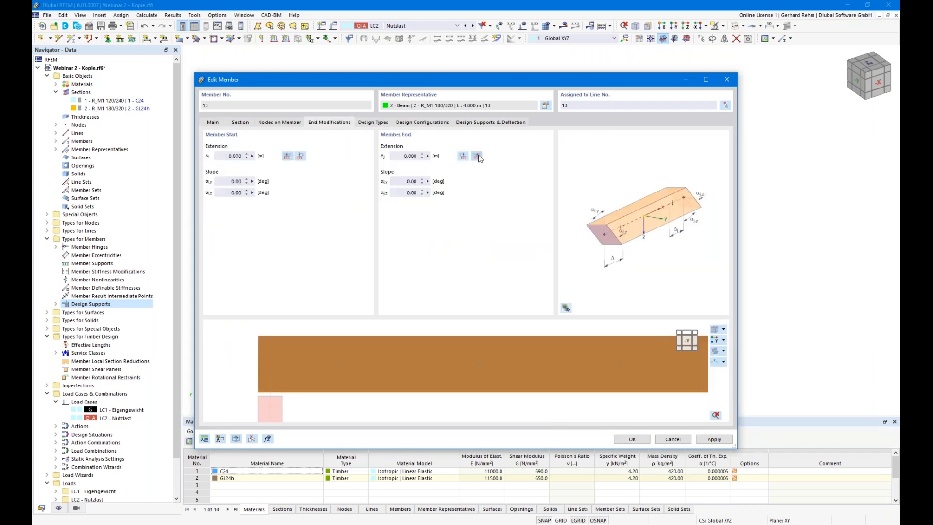
{"action": "scroll", "coordinate": [407, 370], "scroll_direction": "down", "scroll_amount": 1}
{"action": "middle_click_drag", "start_coordinate": [396, 375], "coordinate": [403, 353]}
{"action": "scroll", "coordinate": [402, 354], "scroll_direction": "down", "scroll_amount": 2}
{"action": "middle_click_drag", "start_coordinate": [541, 368], "coordinate": [260, 379]}
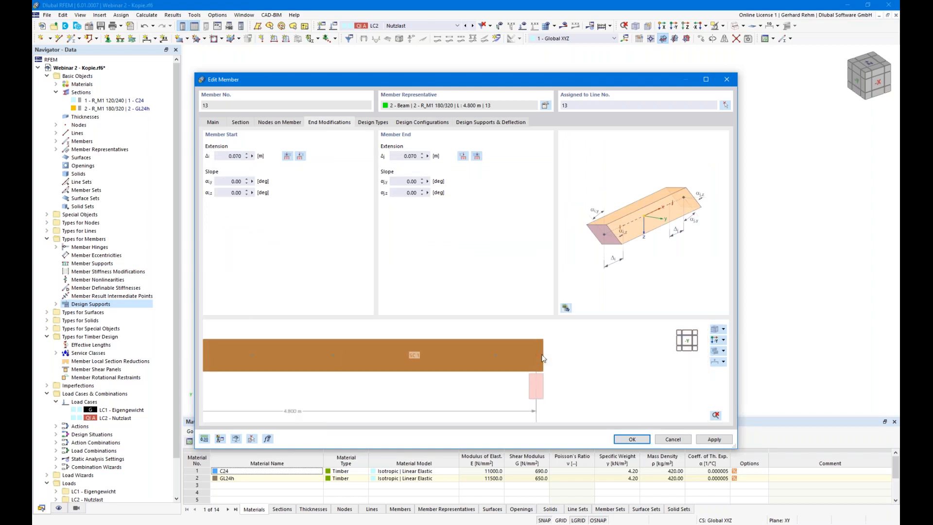
{"action": "scroll", "coordinate": [543, 358], "scroll_direction": "up", "scroll_amount": 2}
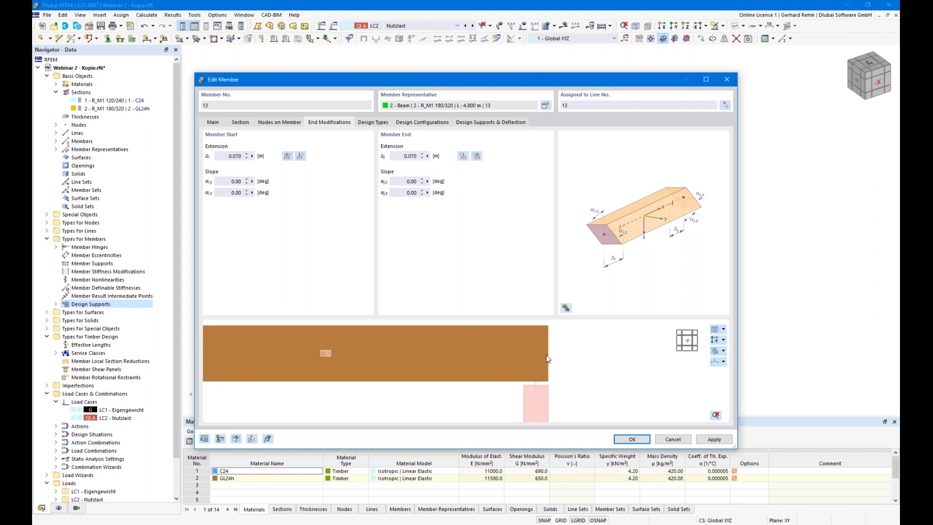
{"action": "scroll", "coordinate": [505, 373], "scroll_direction": "down", "scroll_amount": 2}
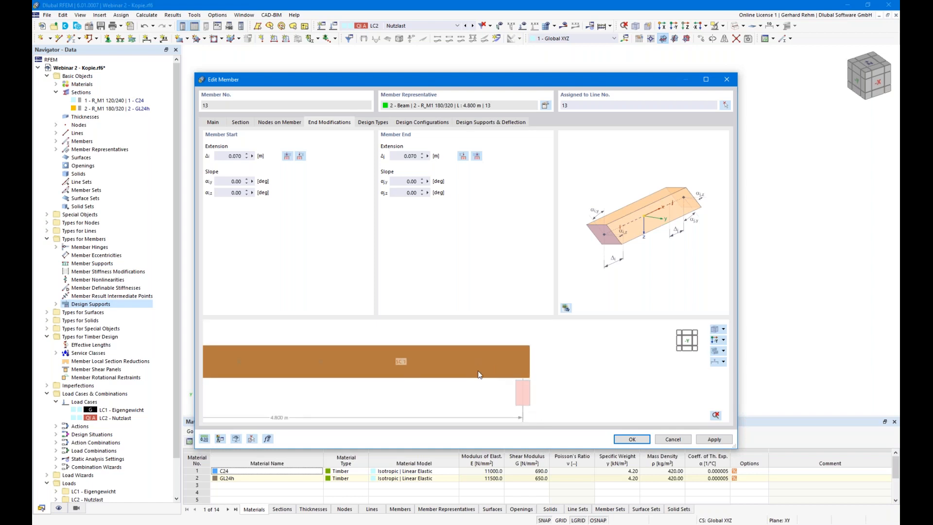
{"action": "left_click", "coordinate": [217, 123]}
{"action": "left_click", "coordinate": [238, 247]}
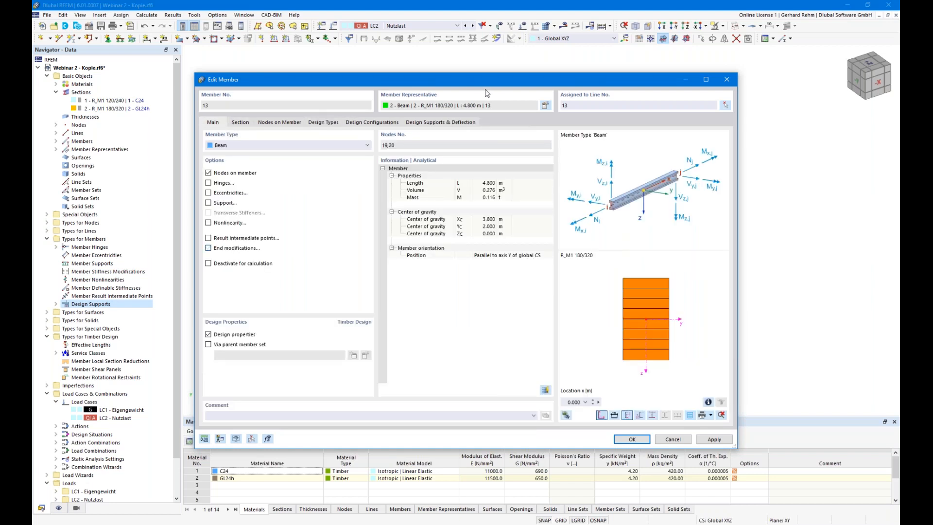
- Show the beam preview as a line drawing labelled with node and member numbers
{"action": "left_click", "coordinate": [429, 123]}
{"action": "middle_click_drag", "start_coordinate": [485, 348], "coordinate": [460, 347]}
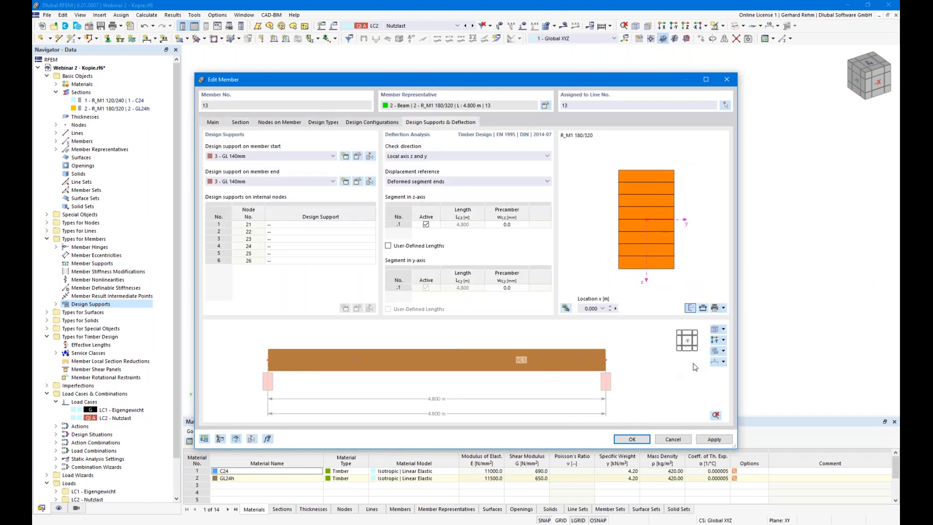
{"action": "left_click", "coordinate": [717, 362]}
{"action": "left_click", "coordinate": [721, 362]}
{"action": "left_click", "coordinate": [743, 372]}
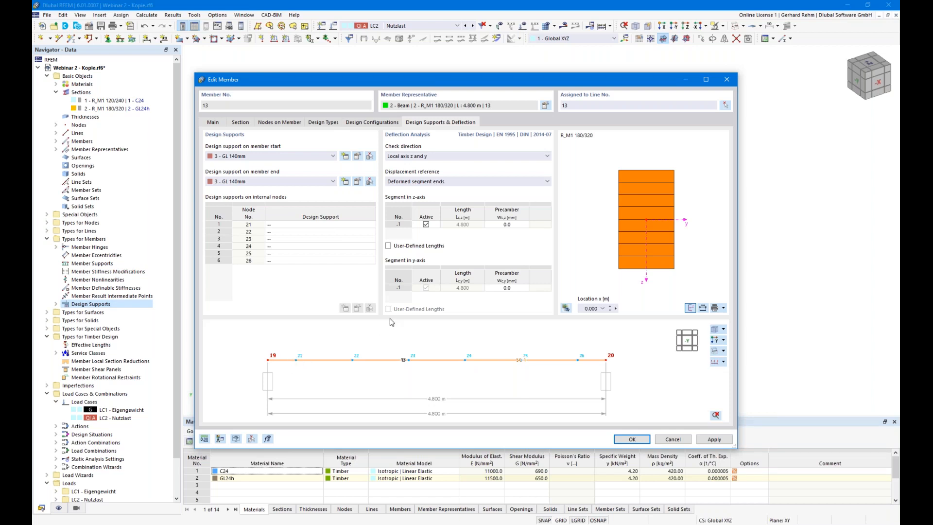
- Assign 4 - GL 180mm design supports to internal nodes 21 through 26
{"action": "left_click", "coordinate": [320, 223]}
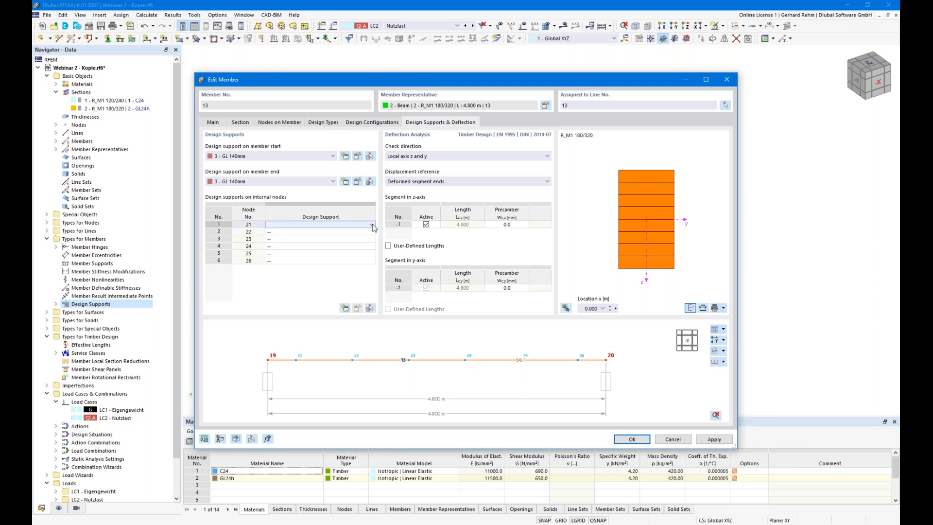
{"action": "left_click", "coordinate": [371, 224]}
{"action": "left_click", "coordinate": [301, 260]}
{"action": "left_click", "coordinate": [282, 231]}
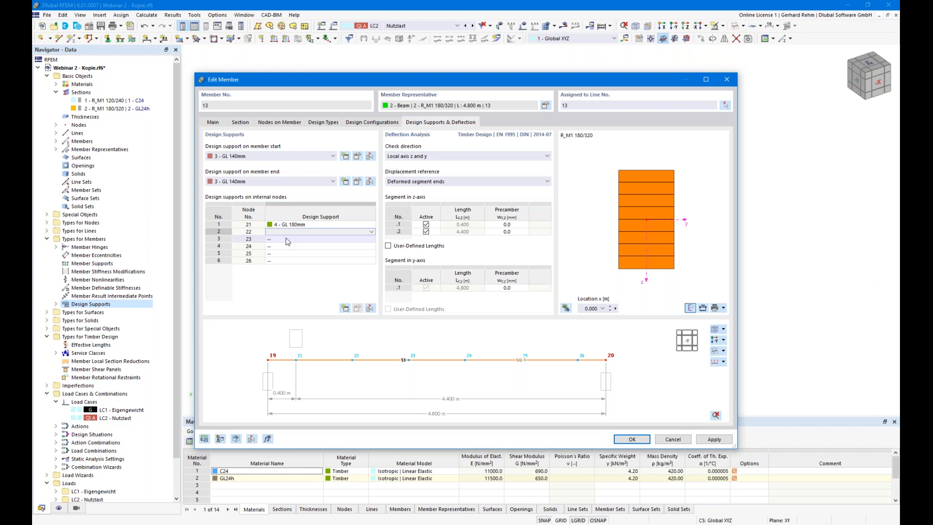
{"action": "type", "text": "4"}
{"action": "key", "text": "Return"}
{"action": "left_click", "coordinate": [282, 240]}
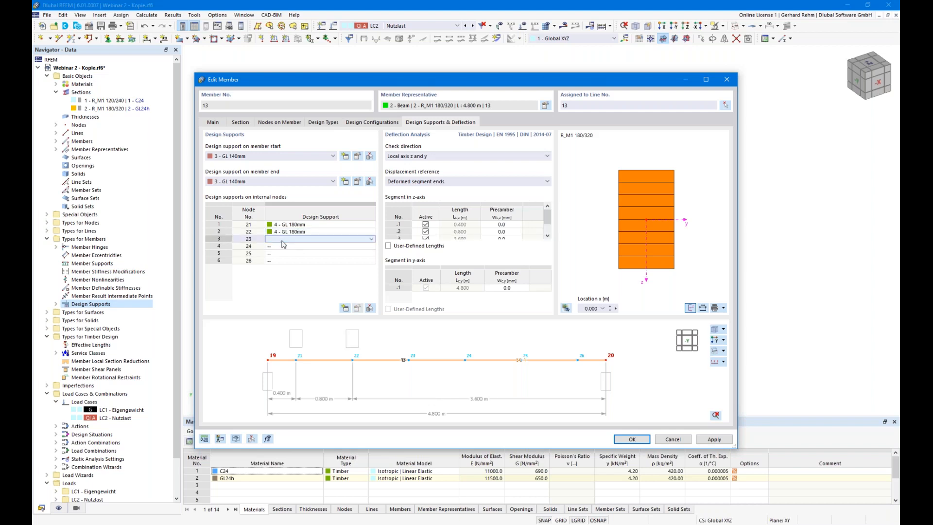
{"action": "key", "text": "F8"}
{"action": "key", "text": "F8"}
{"action": "key", "text": "F8"}
{"action": "key", "text": "F8"}
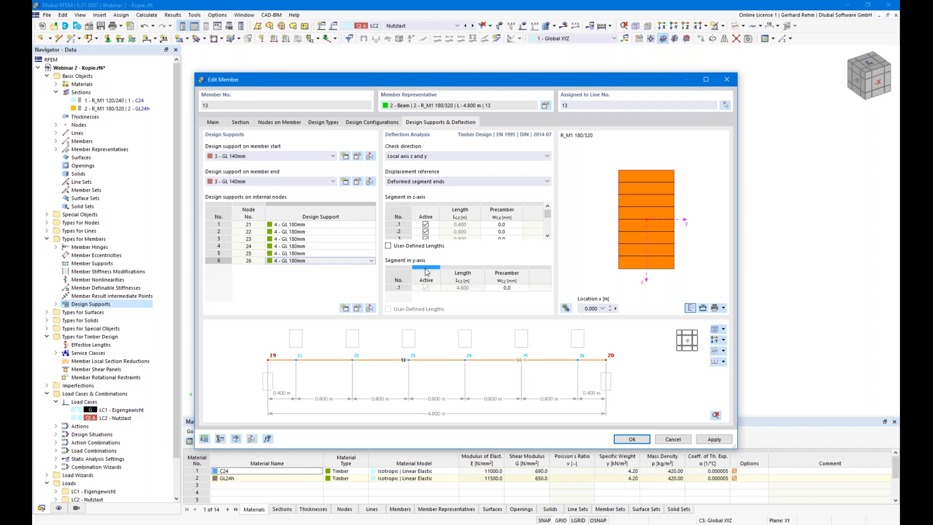
- Set member 13's deflection check direction to local axis z
{"action": "left_click", "coordinate": [407, 158]}
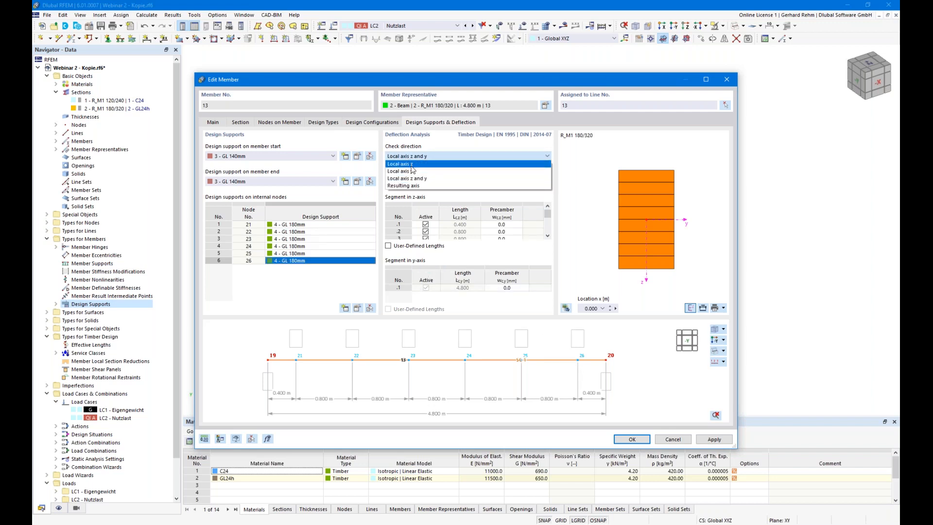
{"action": "left_click", "coordinate": [412, 168]}
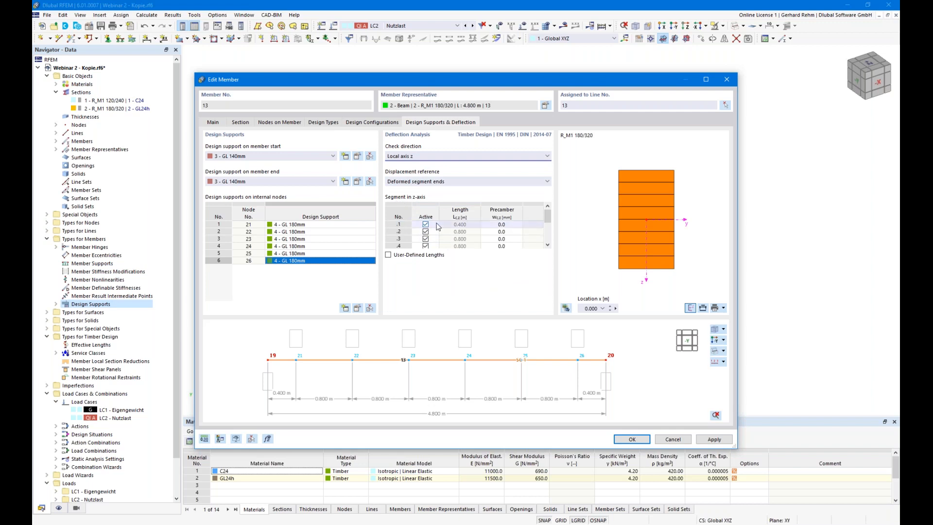
{"action": "mouse_move", "coordinate": [548, 215]}
{"action": "left_mouse_down"}
{"action": "mouse_move", "coordinate": [548, 233]}
{"action": "mouse_move", "coordinate": [548, 215]}
{"action": "left_mouse_up"}
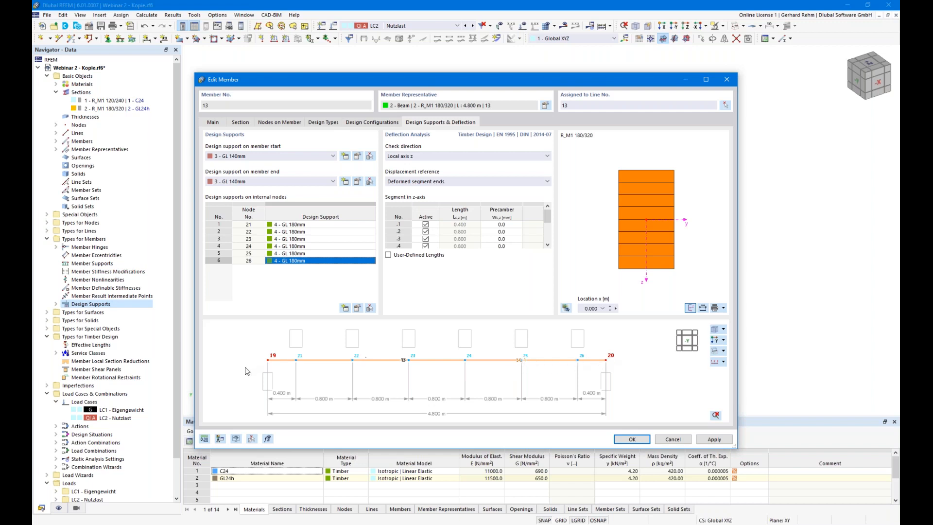
- Uncheck 'Consider support in deflection design' for the GL 180mm support and confirm
{"action": "left_click", "coordinate": [357, 307]}
{"action": "left_click", "coordinate": [474, 273]}
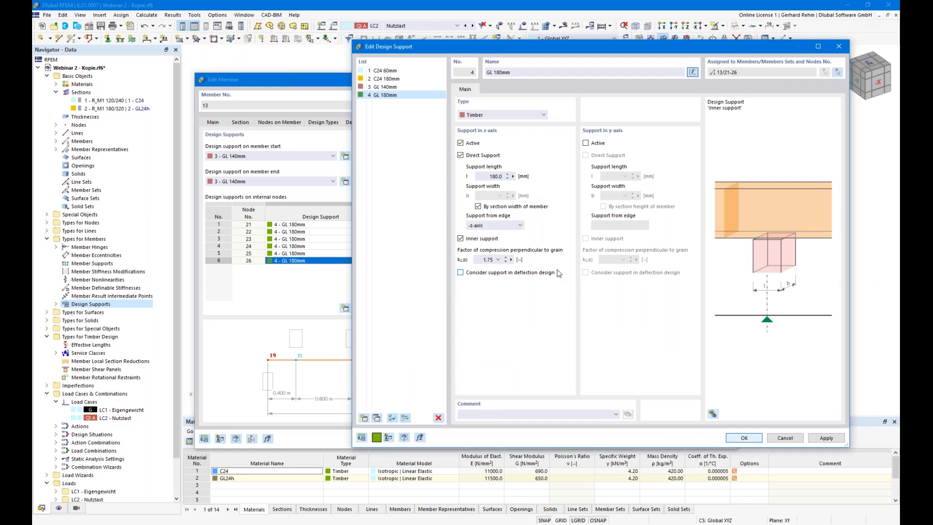
{"action": "left_click", "coordinate": [743, 438]}
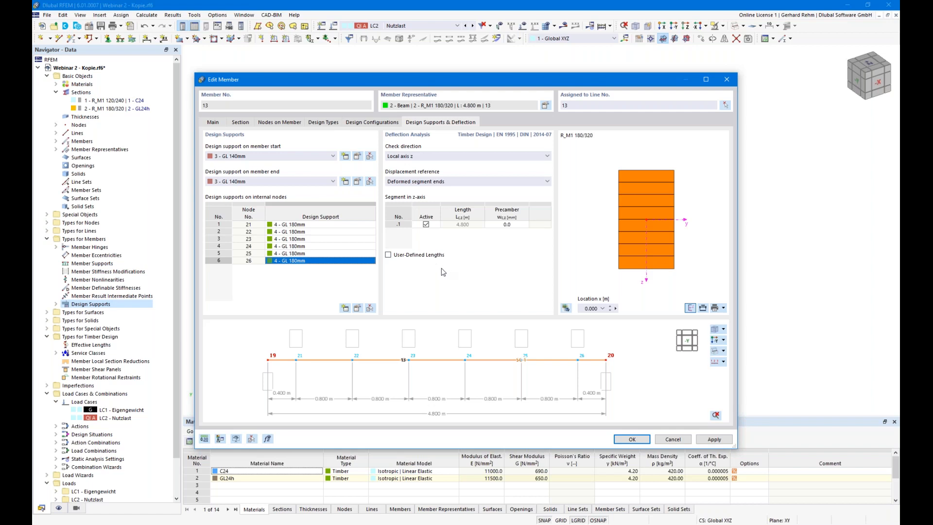
- Keep GL 140mm at the member end, then reopen GL 180mm and cancel a Direct Support change
{"action": "left_click", "coordinate": [311, 182]}
{"action": "left_click", "coordinate": [259, 183]}
{"action": "left_click", "coordinate": [361, 308]}
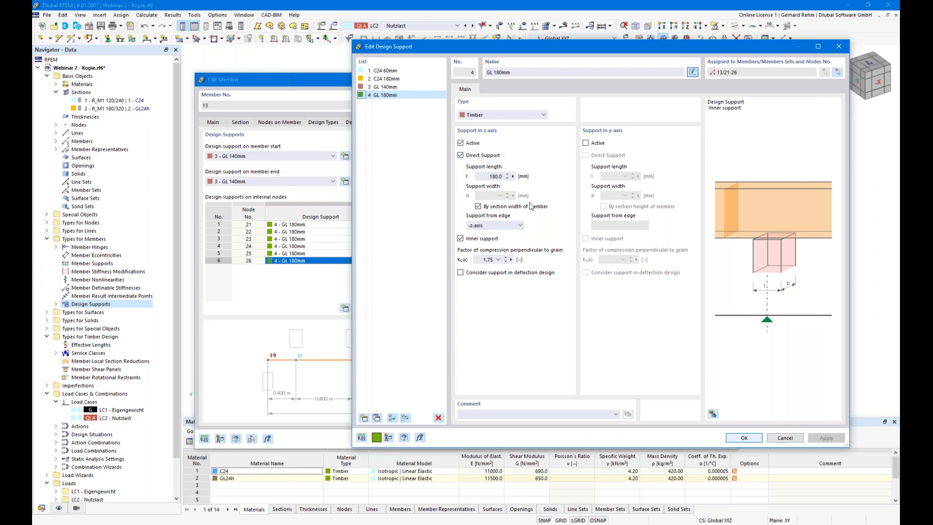
{"action": "left_click", "coordinate": [486, 156]}
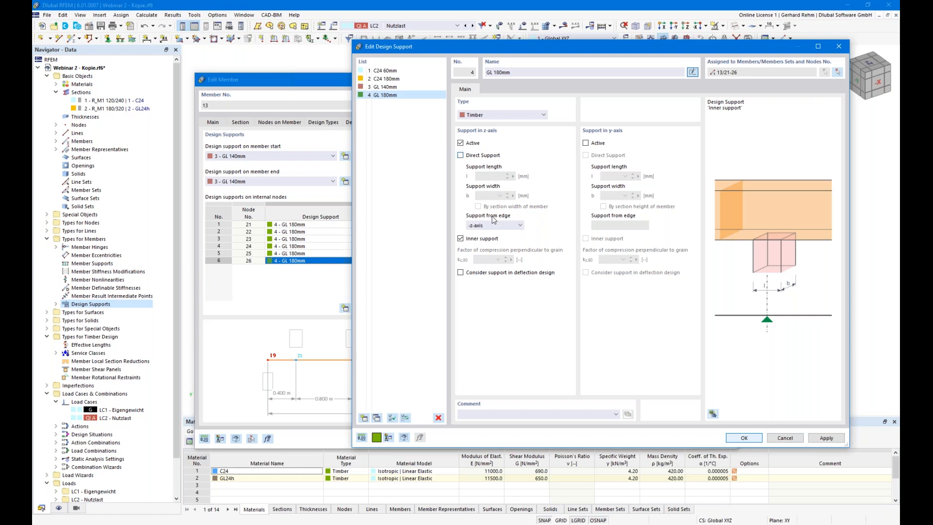
{"action": "left_click", "coordinate": [791, 437]}
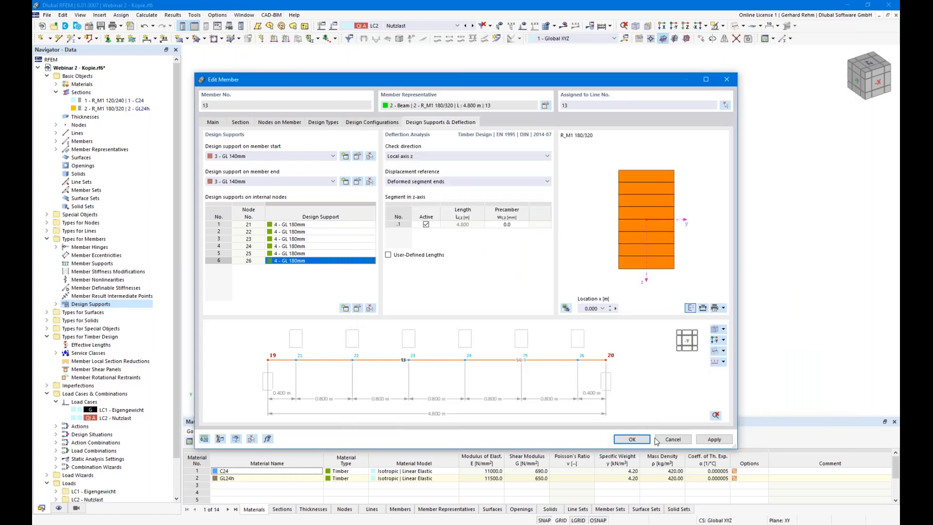
- Confirm member 13's settings, switch the tables to Timber Design, and run the timber calculation
{"action": "left_click", "coordinate": [631, 440]}
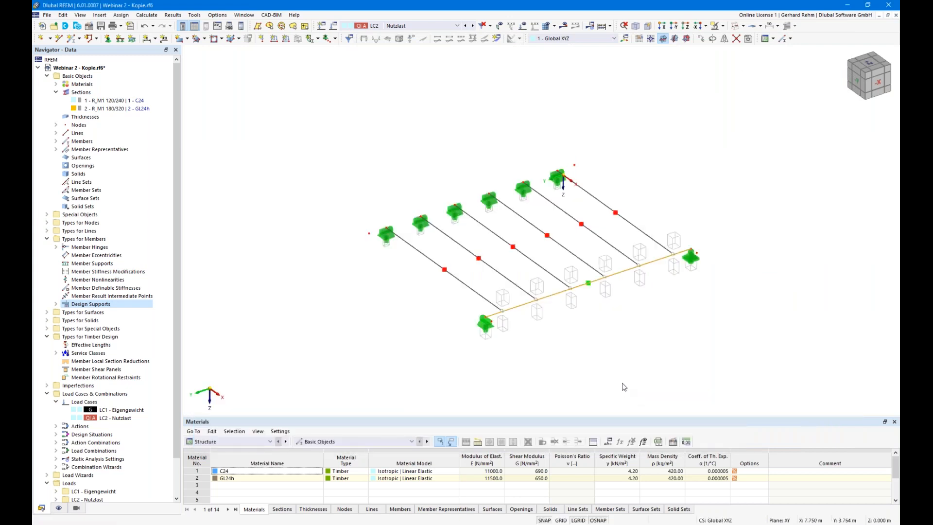
{"action": "left_click", "coordinate": [269, 441]}
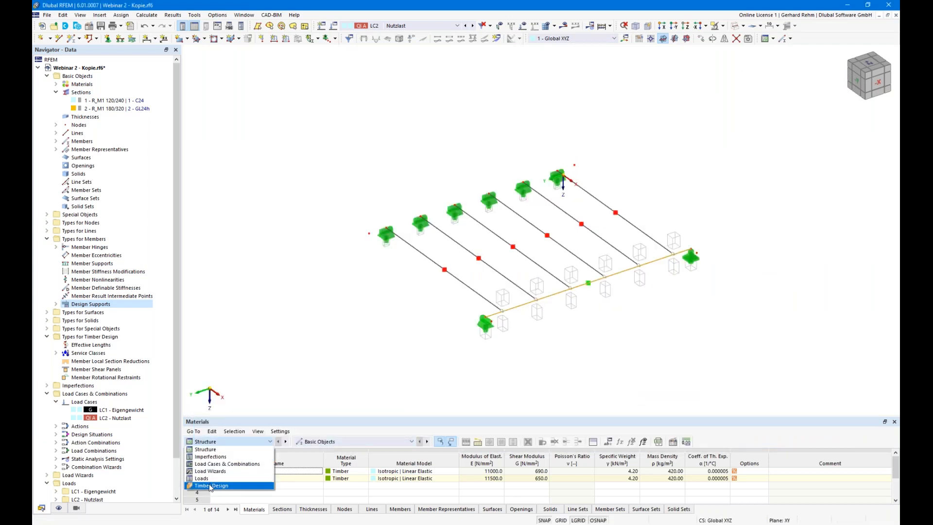
{"action": "left_click", "coordinate": [210, 486]}
{"action": "left_click", "coordinate": [464, 441]}
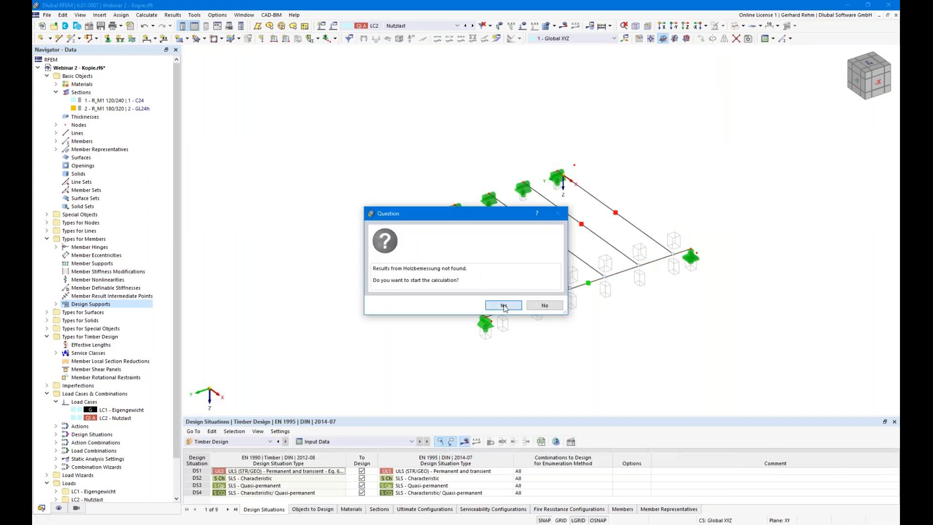
{"action": "left_click", "coordinate": [503, 306]}
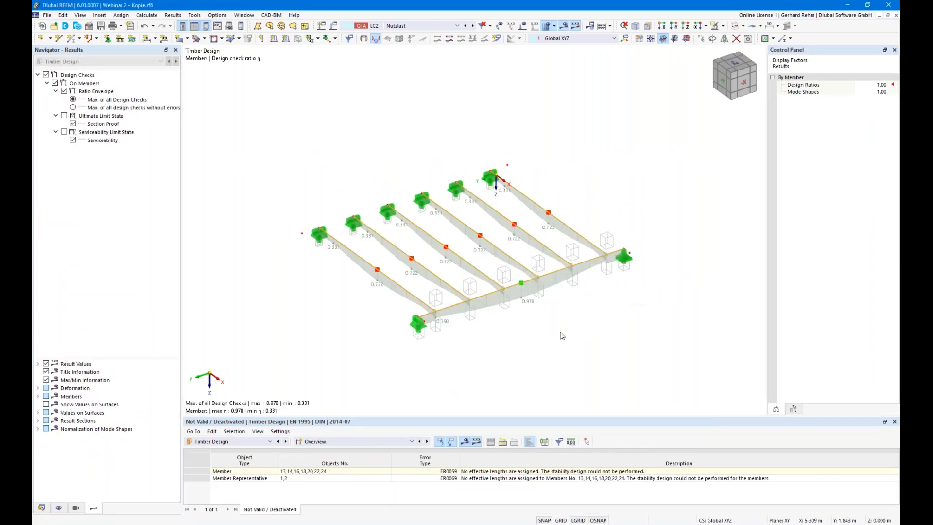
- List timber design ratios by member representative (max 0.978) with serviceability showing governing checks only
{"action": "scroll", "coordinate": [546, 331], "scroll_direction": "down", "scroll_amount": 1}
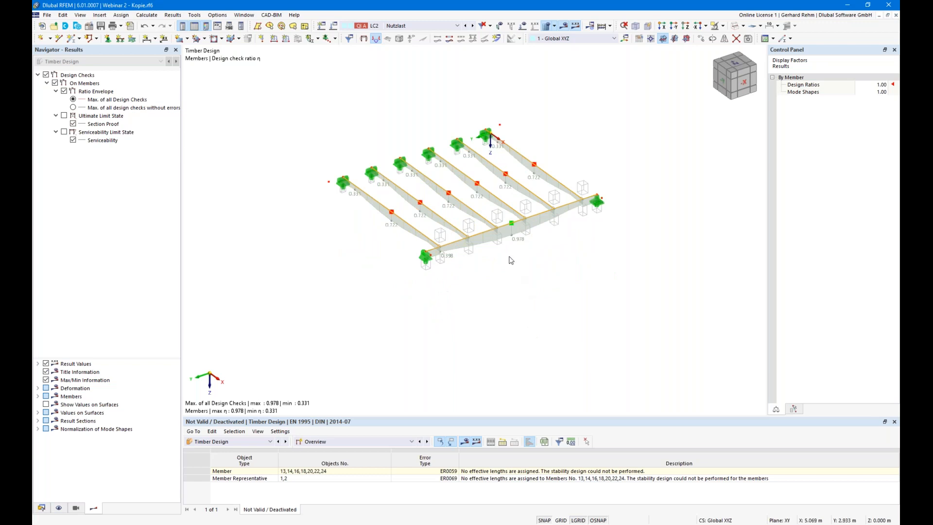
{"action": "middle_click_drag", "start_coordinate": [504, 281], "coordinate": [514, 300], "text": "ctrl"}
{"action": "right_click", "coordinate": [514, 300]}
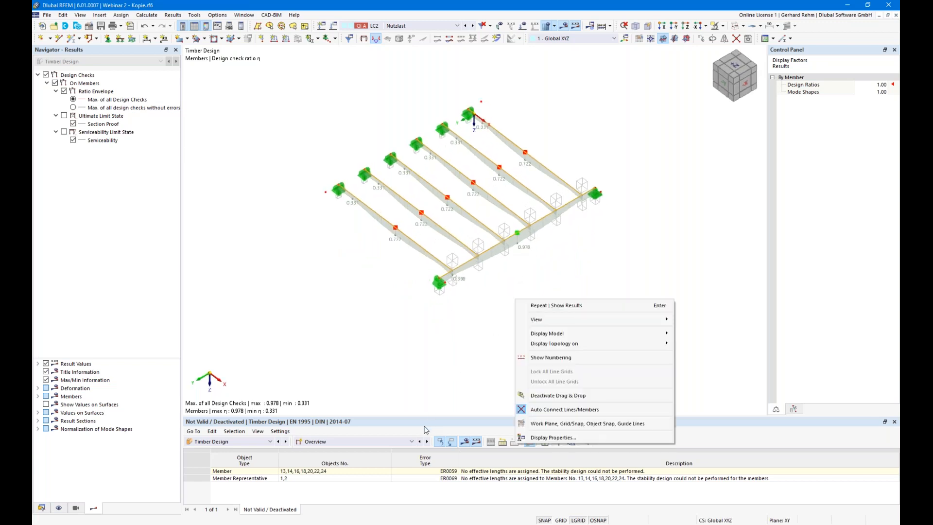
{"action": "left_click", "coordinate": [455, 392]}
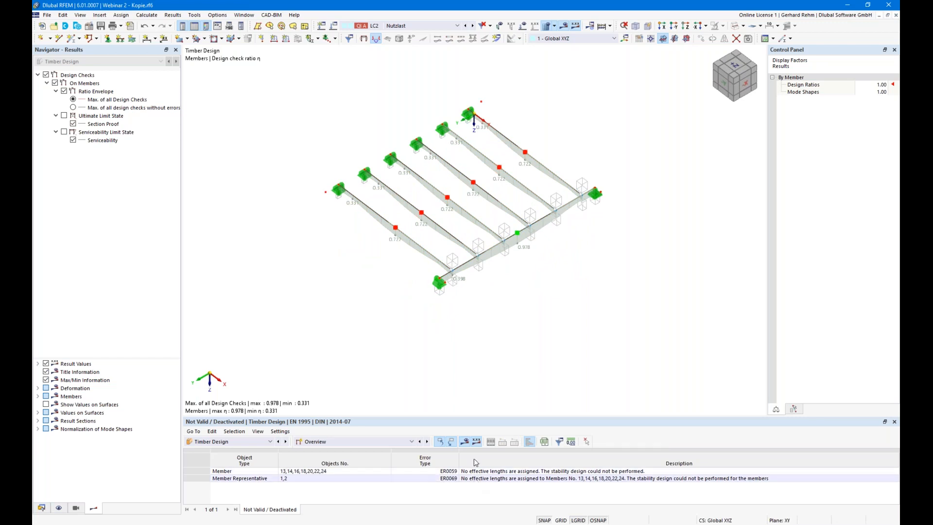
{"action": "left_click", "coordinate": [427, 442]}
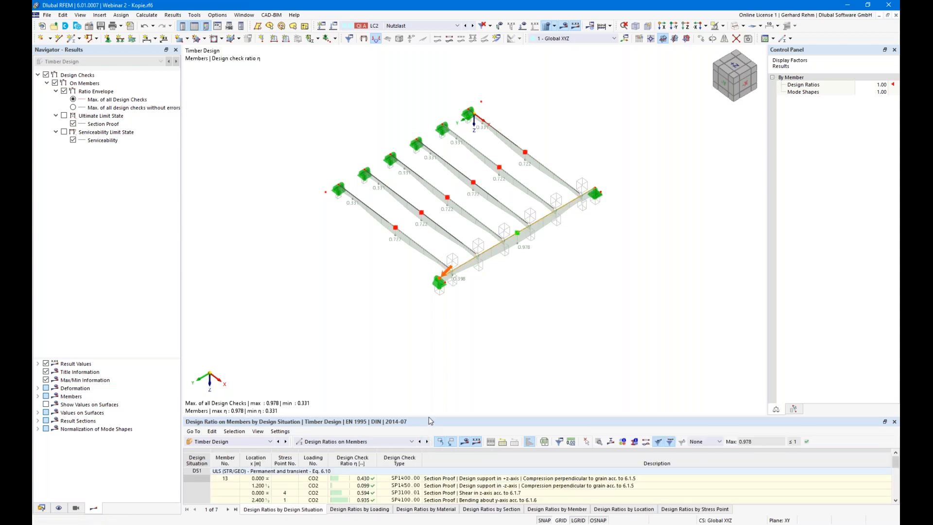
{"action": "left_click_drag", "start_coordinate": [429, 421], "coordinate": [437, 266]}
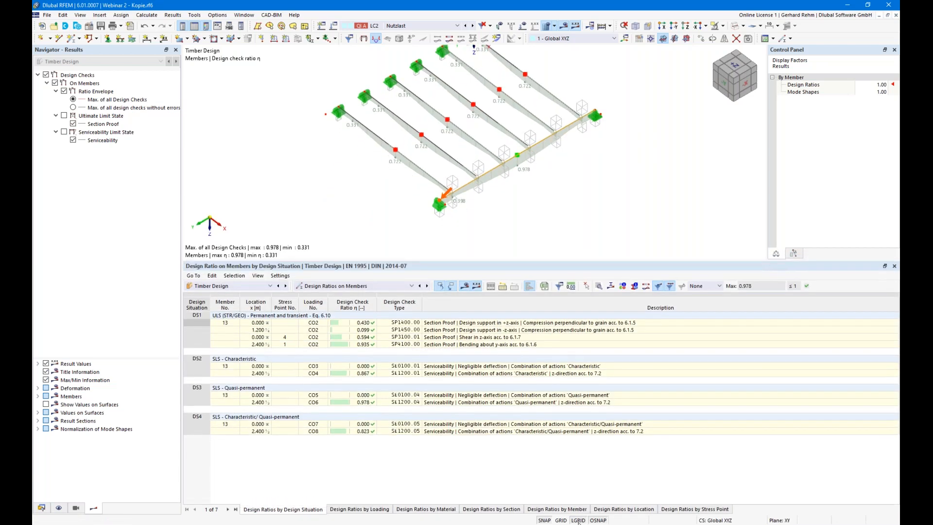
{"action": "left_click", "coordinate": [350, 285]}
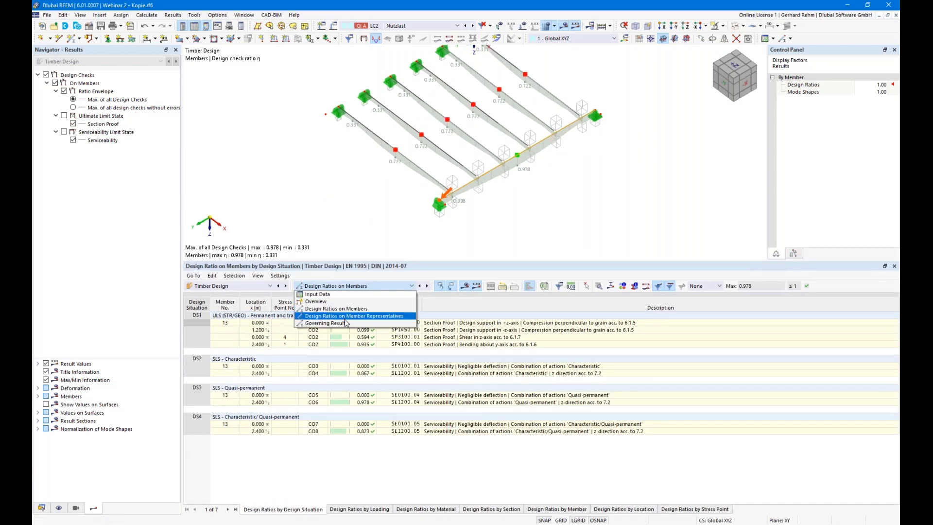
{"action": "left_click", "coordinate": [348, 316]}
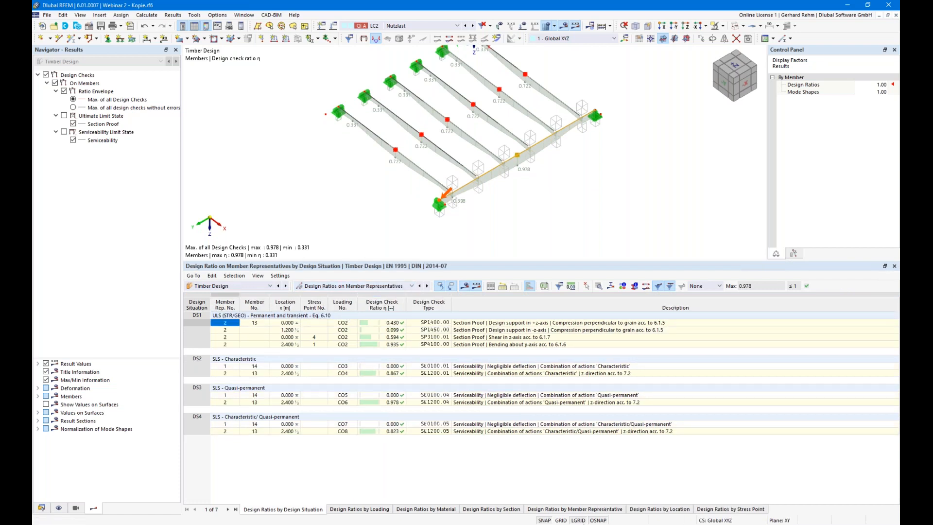
{"action": "left_click", "coordinate": [604, 510]}
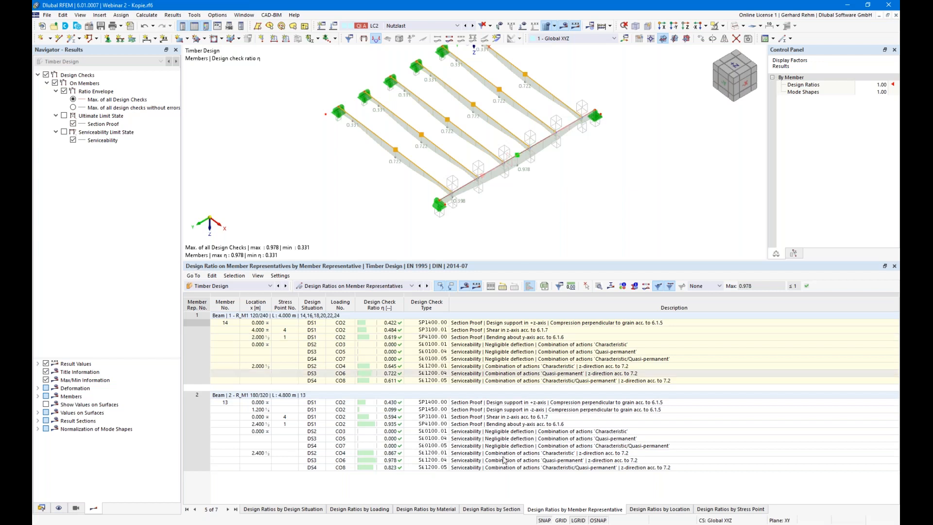
{"action": "left_click", "coordinate": [481, 425]}
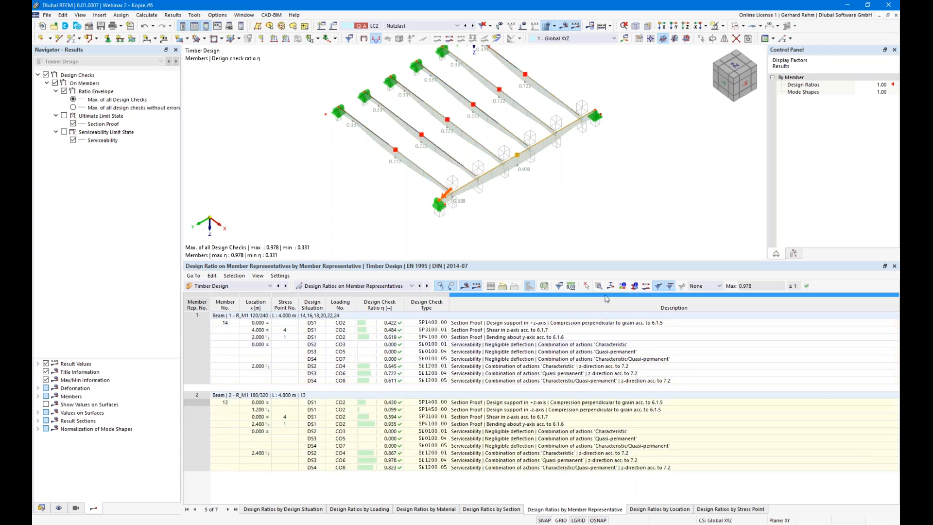
{"action": "left_click", "coordinate": [560, 287]}
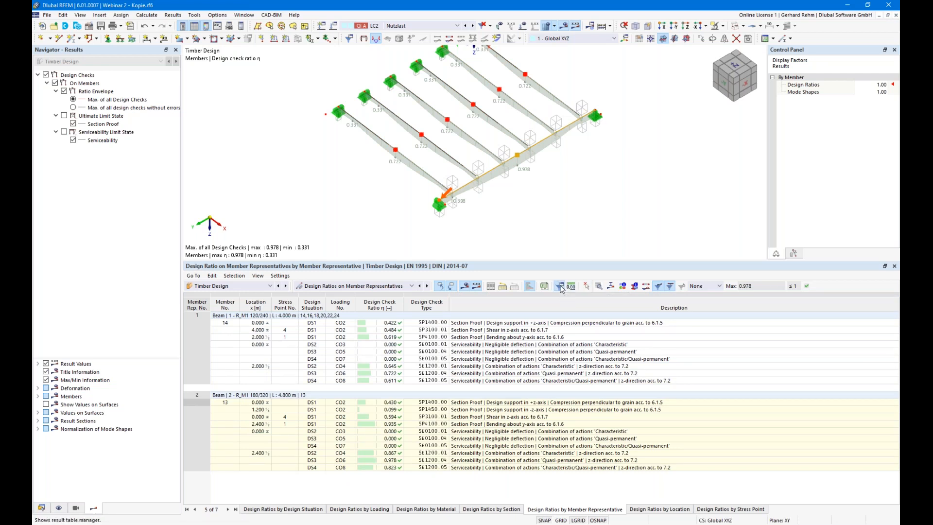
{"action": "left_click", "coordinate": [391, 196]}
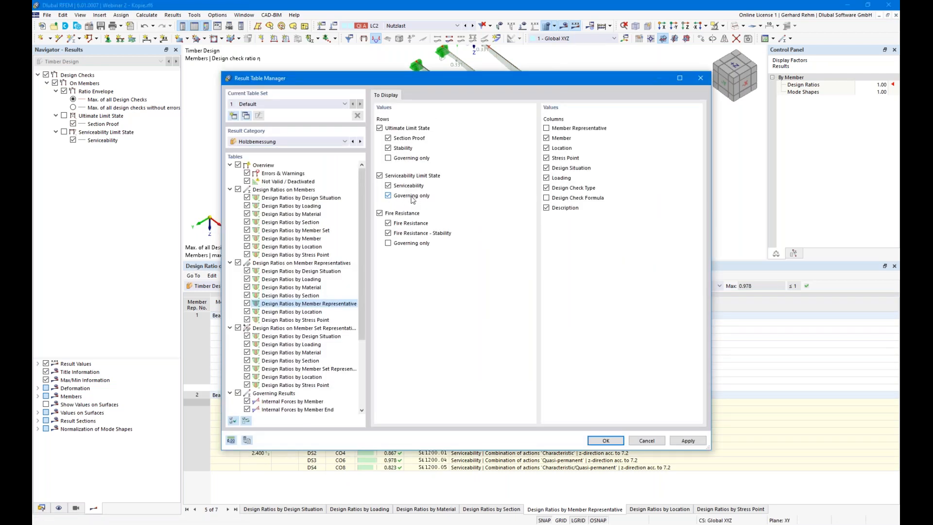
- Apply the governing-only table, locate beam 1's compression, shear and serviceability checks, and enlarge the 3D view
{"action": "left_click", "coordinate": [612, 443]}
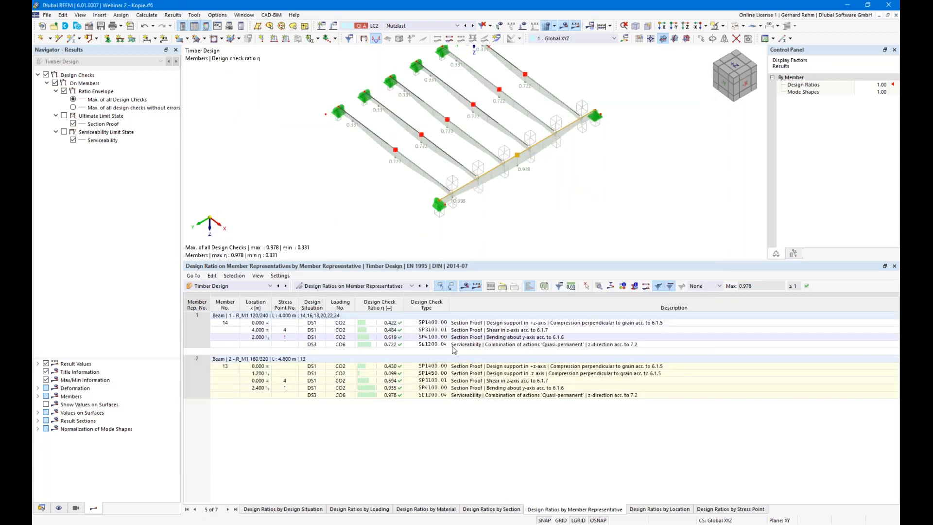
{"action": "left_click", "coordinate": [484, 323]}
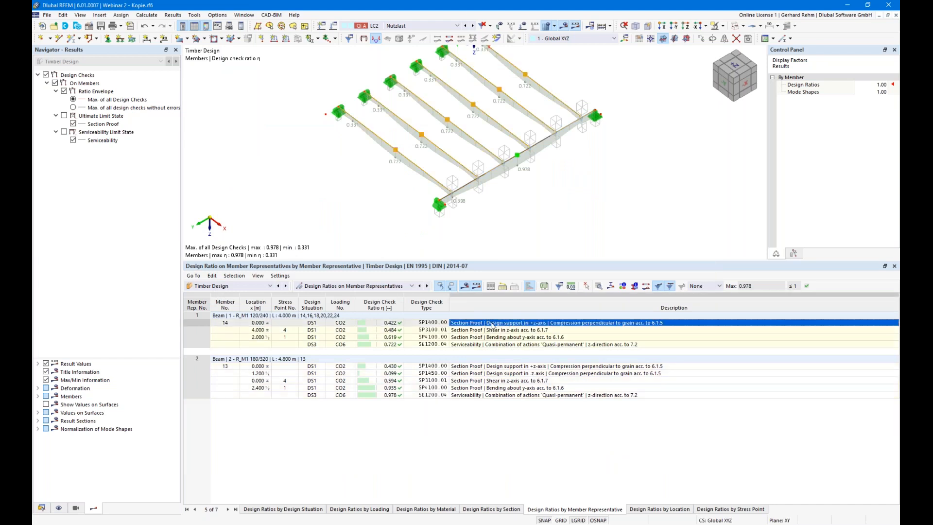
{"action": "left_click", "coordinate": [489, 330]}
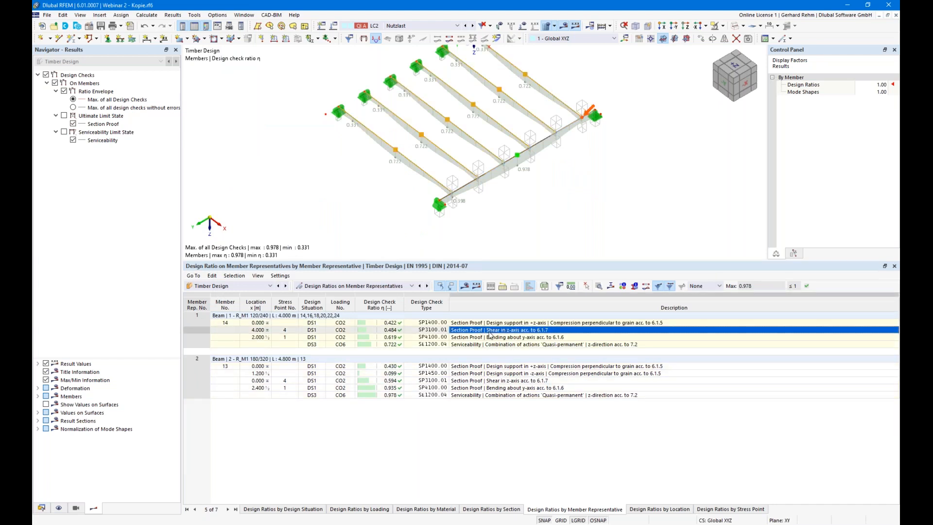
{"action": "left_click", "coordinate": [490, 337]}
{"action": "left_click", "coordinate": [494, 344]}
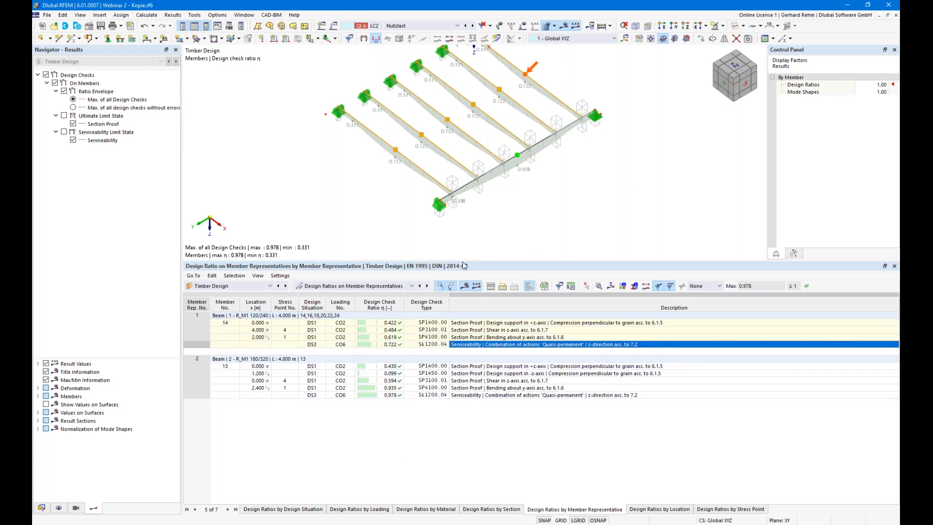
{"action": "left_click_drag", "start_coordinate": [466, 265], "coordinate": [486, 319]}
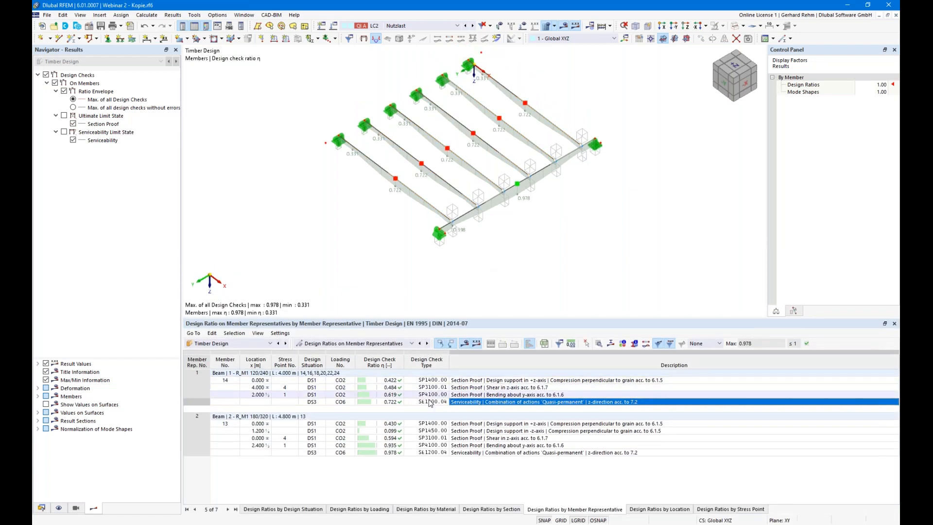
{"action": "double_click", "coordinate": [479, 381]}
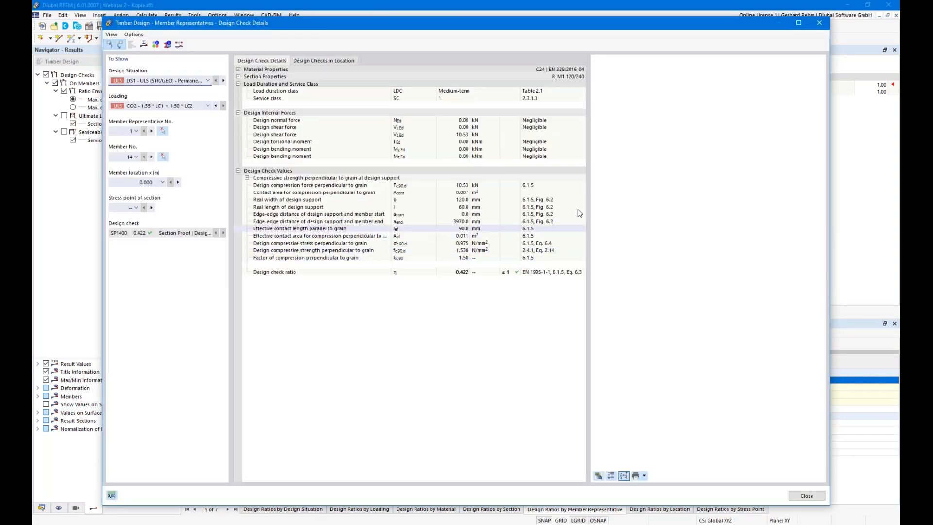
{"action": "left_click", "coordinate": [467, 186]}
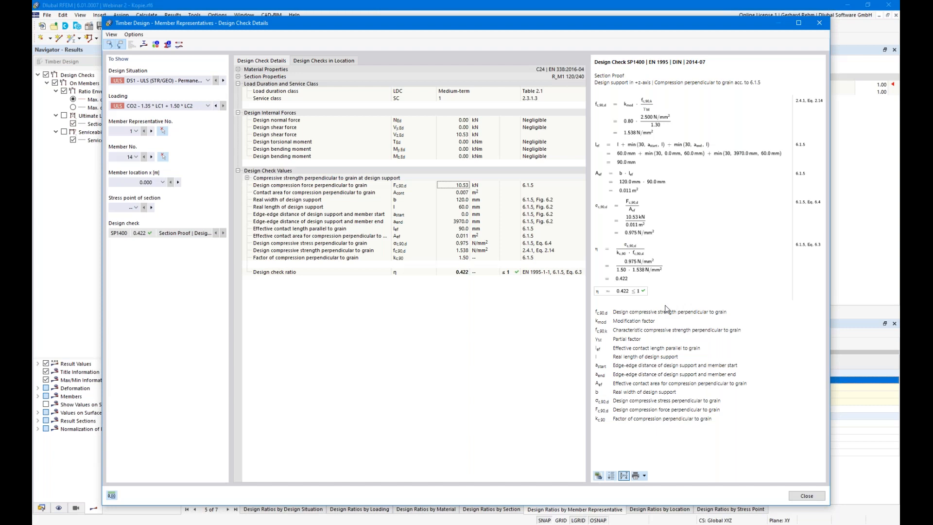
{"action": "left_click", "coordinate": [799, 497]}
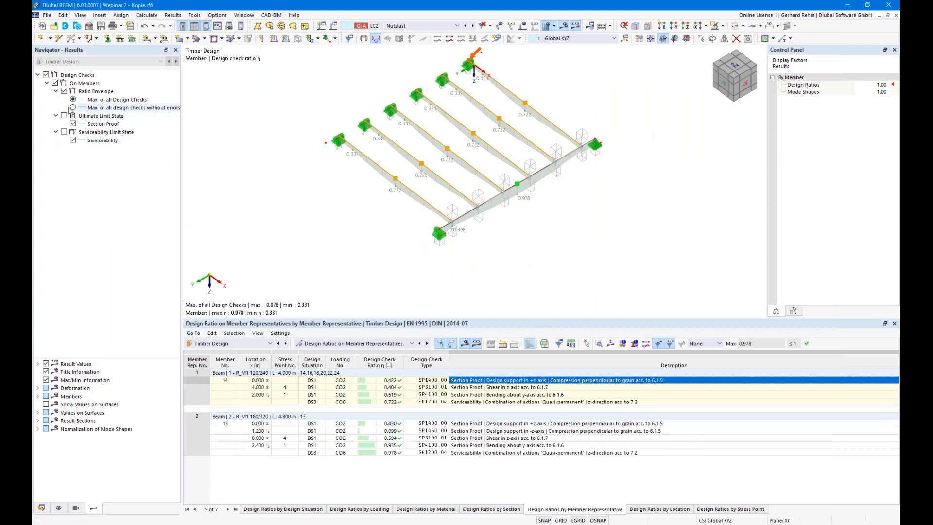
- Show only serviceability ratios (0.722 per beam, 0.978 girder), orbit the roof model, then open the File menu
{"action": "left_click", "coordinate": [64, 132]}
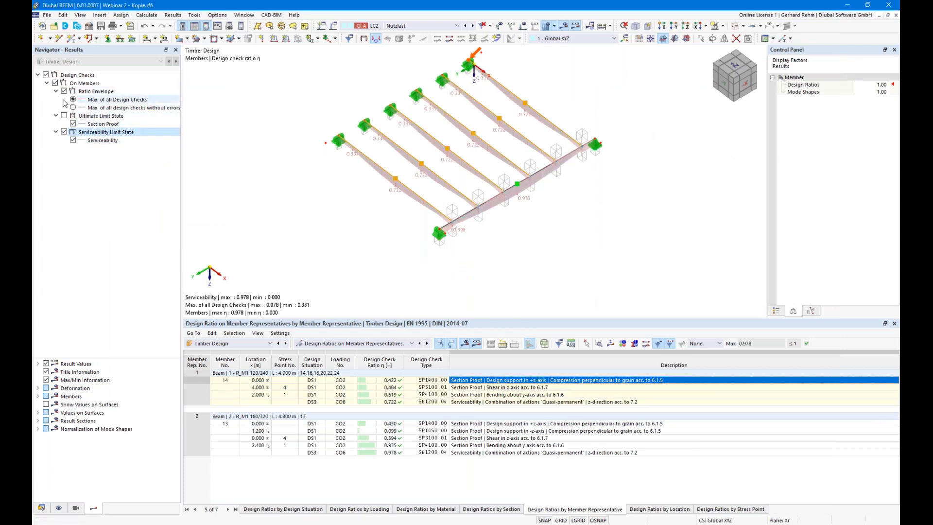
{"action": "left_click", "coordinate": [65, 91]}
{"action": "middle_click_drag", "start_coordinate": [393, 241], "coordinate": [449, 207], "text": "ctrl"}
{"action": "right_click_drag", "start_coordinate": [448, 207], "coordinate": [442, 228], "text": "ctrl"}
{"action": "left_click", "coordinate": [606, 158]}
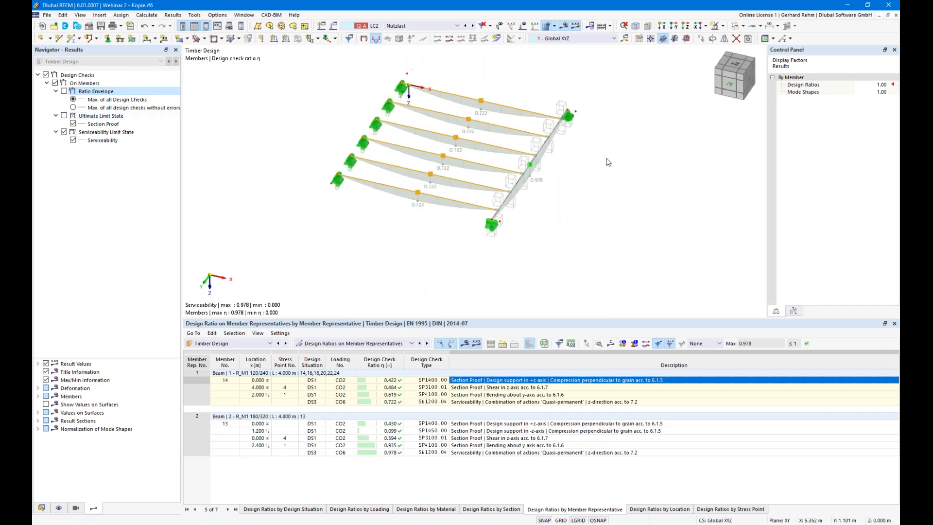
{"action": "middle_click_drag", "start_coordinate": [613, 223], "coordinate": [508, 223], "text": "ctrl"}
{"action": "right_click_drag", "start_coordinate": [508, 223], "coordinate": [547, 235], "text": "ctrl"}
{"action": "left_click", "coordinate": [525, 267]}
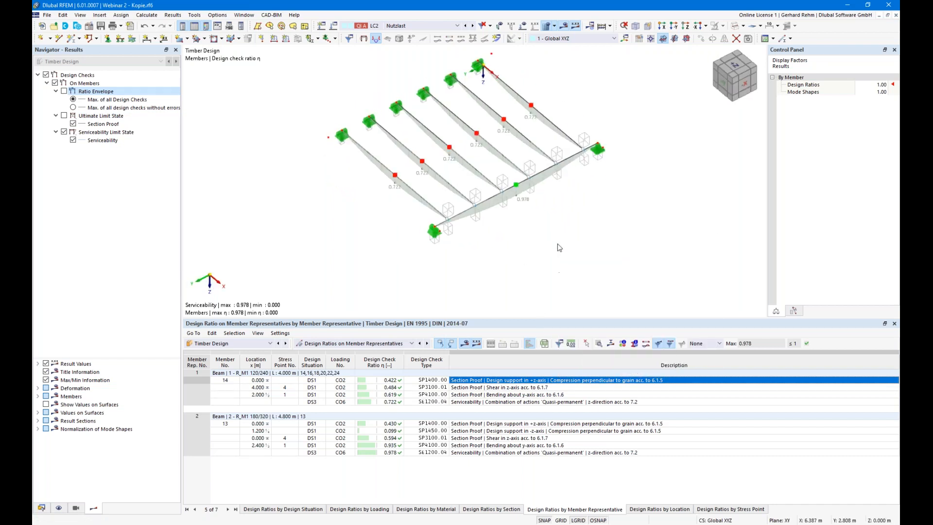
{"action": "left_click", "coordinate": [47, 16]}
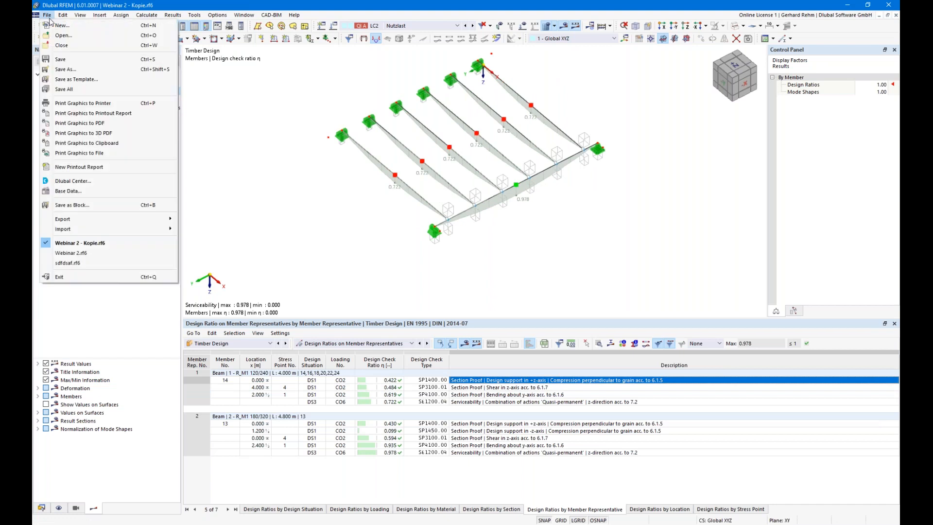
- Open the model Webinar Rehm 2.rf6
{"action": "left_click", "coordinate": [89, 35]}
{"action": "left_click", "coordinate": [151, 95]}
{"action": "left_click", "coordinate": [378, 270]}
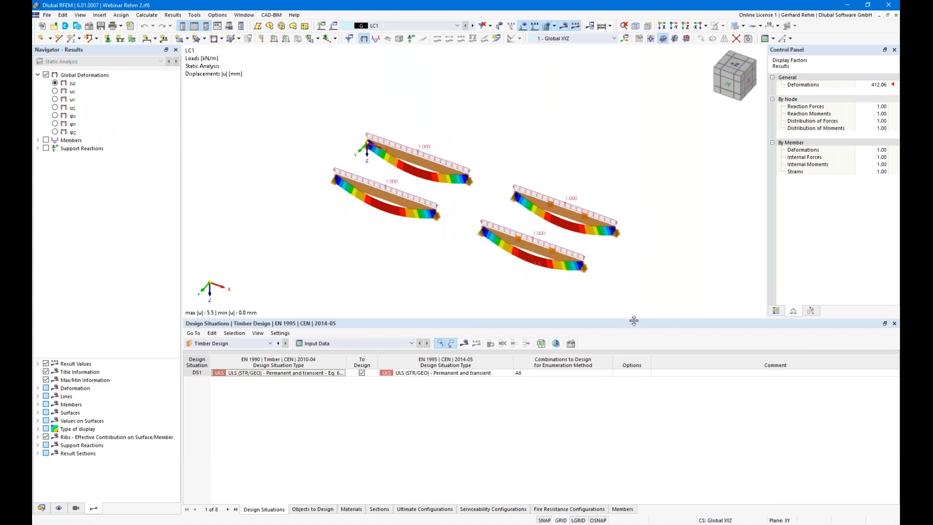
- Delete the right beam pair and the left beam, discarding results, leaving one loaded beam
{"action": "left_click_drag", "start_coordinate": [633, 319], "coordinate": [631, 390]}
{"action": "middle_click_drag", "start_coordinate": [623, 343], "coordinate": [689, 314], "text": "ctrl"}
{"action": "left_click_drag", "start_coordinate": [689, 314], "coordinate": [478, 171]}
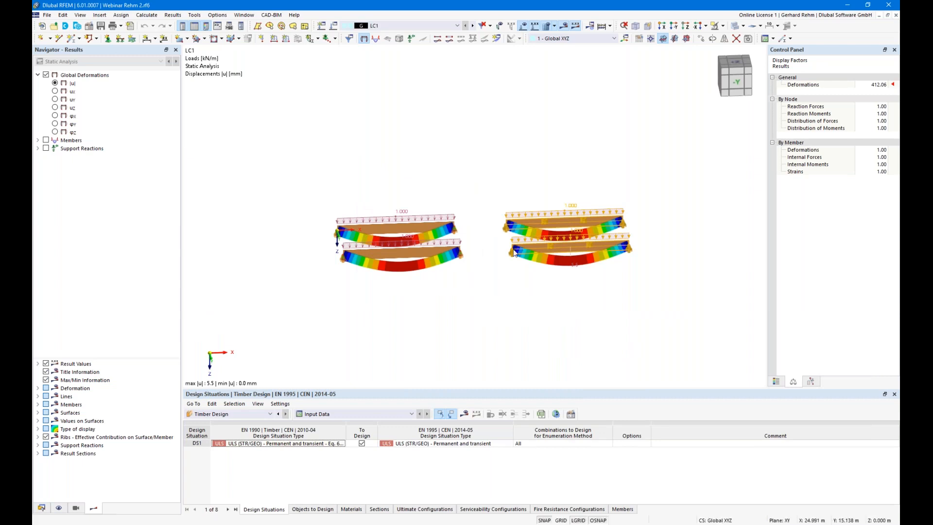
{"action": "key", "text": "Delete"}
{"action": "left_click", "coordinate": [493, 303]}
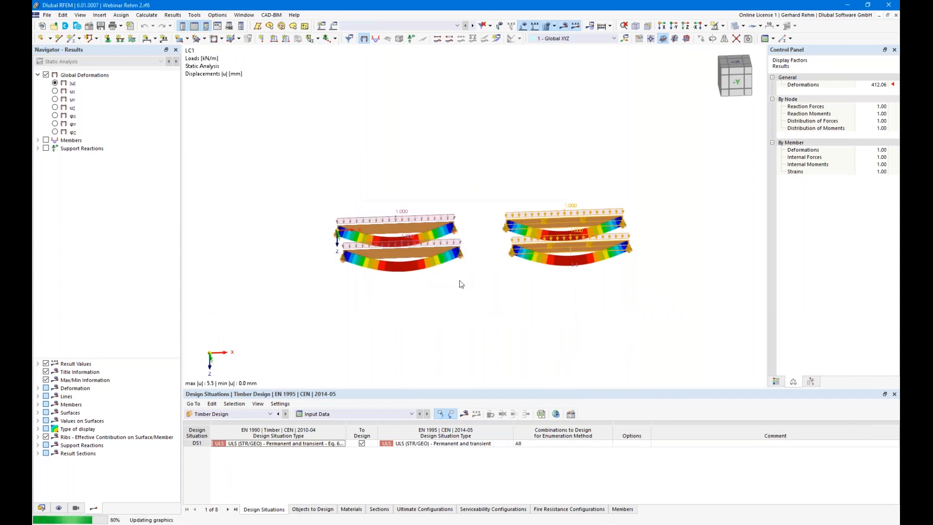
{"action": "middle_click_drag", "start_coordinate": [497, 304], "coordinate": [378, 297], "text": "ctrl"}
{"action": "left_click_drag", "start_coordinate": [543, 276], "coordinate": [447, 157]}
{"action": "key", "text": "Delete"}
{"action": "middle_click_drag", "start_coordinate": [483, 281], "coordinate": [622, 282], "text": "ctrl"}
- Check the beam's design types, then delete all unassigned timber effective lengths
{"action": "double_click", "coordinate": [543, 192]}
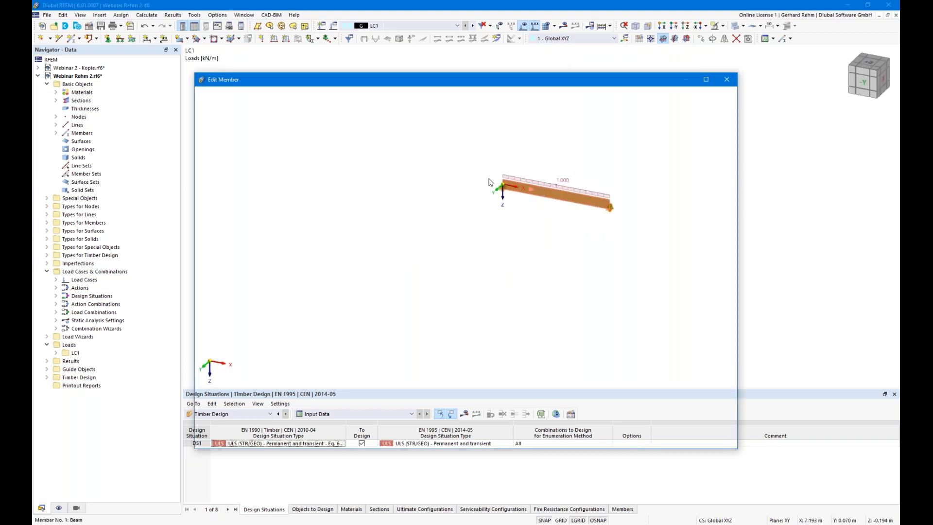
{"action": "left_click", "coordinate": [284, 123]}
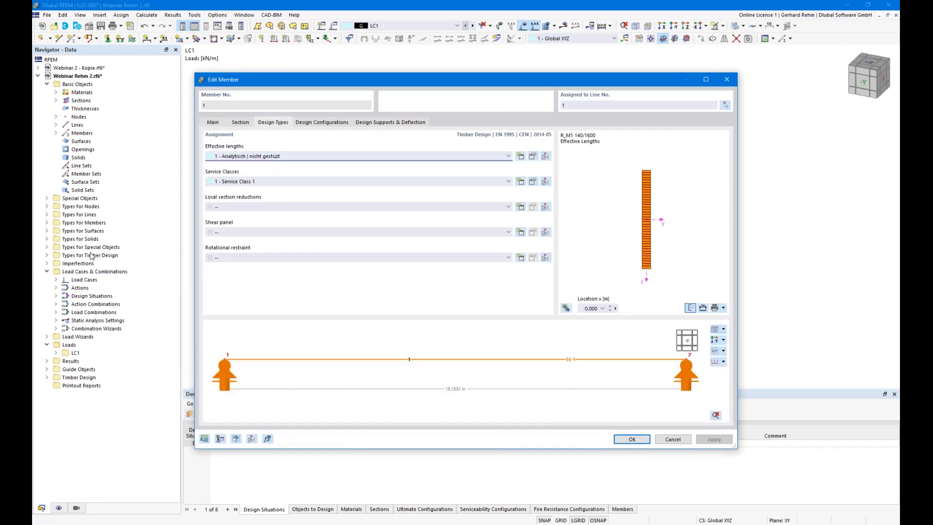
{"action": "key", "text": "Escape"}
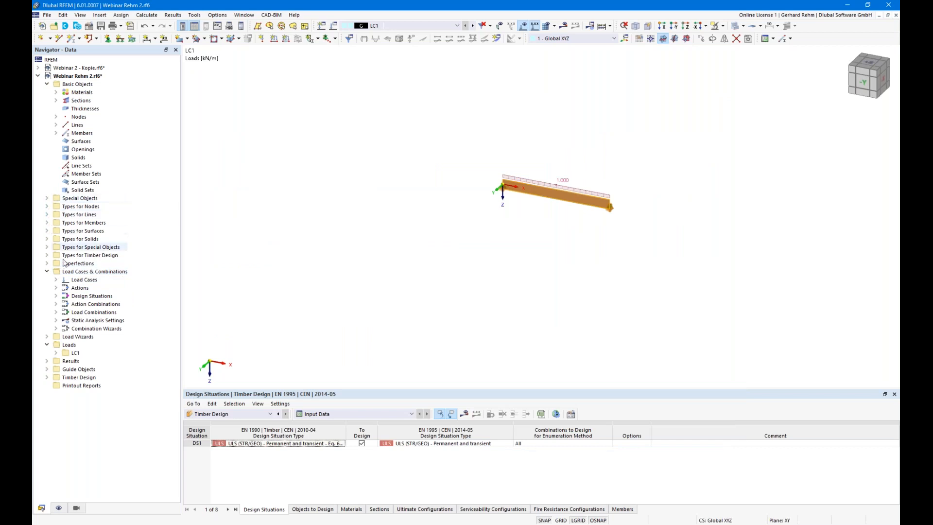
{"action": "left_click", "coordinate": [48, 256]}
{"action": "right_click", "coordinate": [73, 263]}
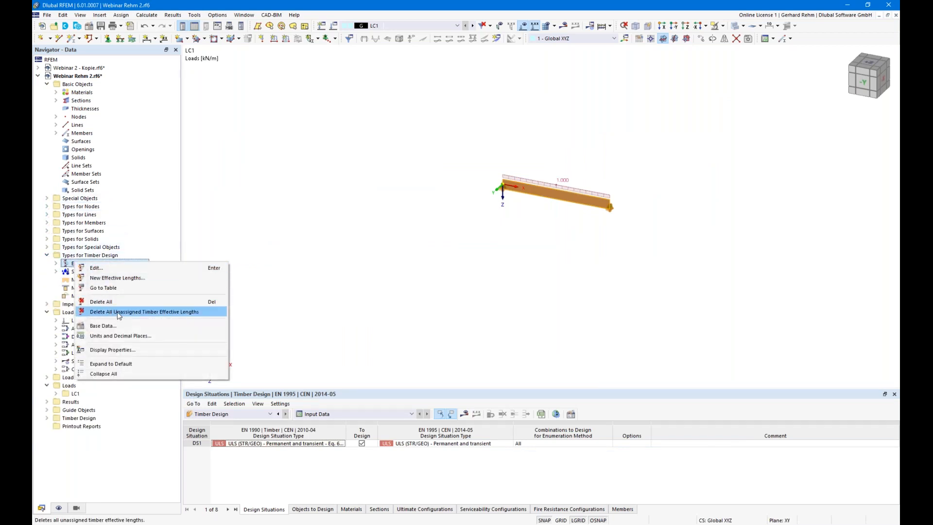
{"action": "left_click", "coordinate": [119, 311]}
{"action": "left_click", "coordinate": [544, 307]}
- Delete all remaining timber effective lengths and start the timber design calculation
{"action": "right_click", "coordinate": [102, 265]}
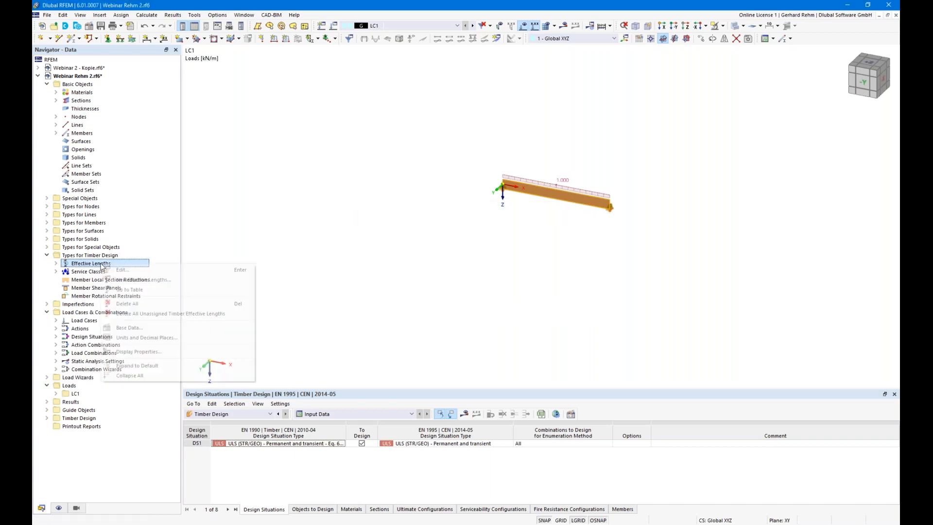
{"action": "left_click", "coordinate": [126, 304]}
{"action": "left_click", "coordinate": [505, 305]}
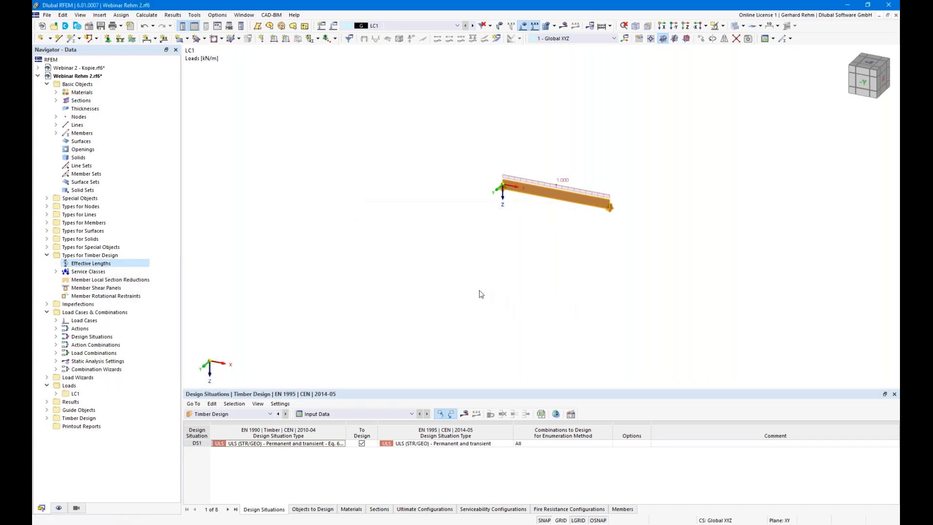
{"action": "left_click", "coordinate": [463, 413]}
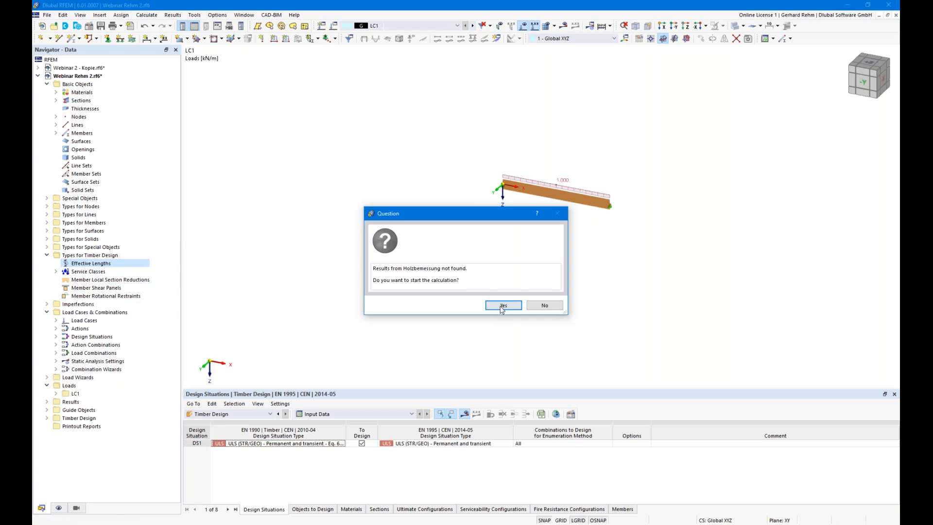
{"action": "left_click", "coordinate": [503, 306]}
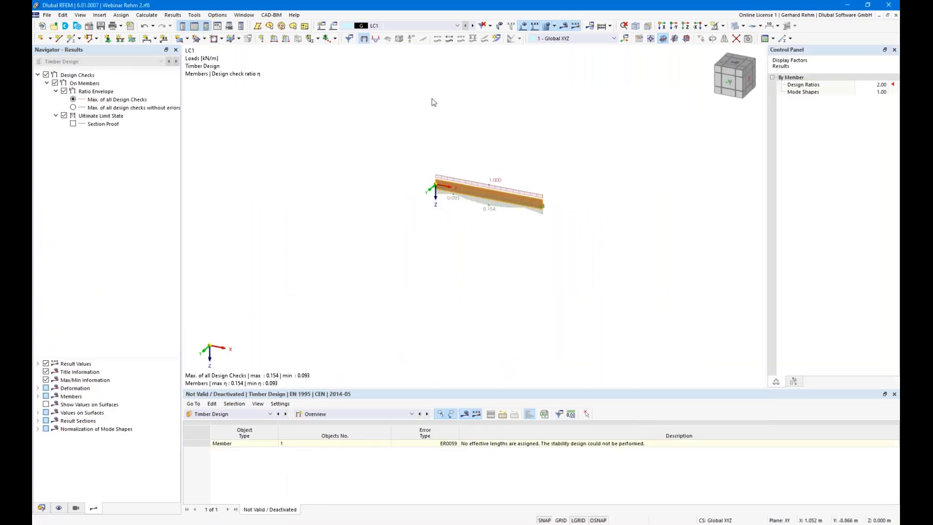
- Hide the results and check the beam's cross-section and material in its member properties
{"action": "left_click", "coordinate": [465, 413]}
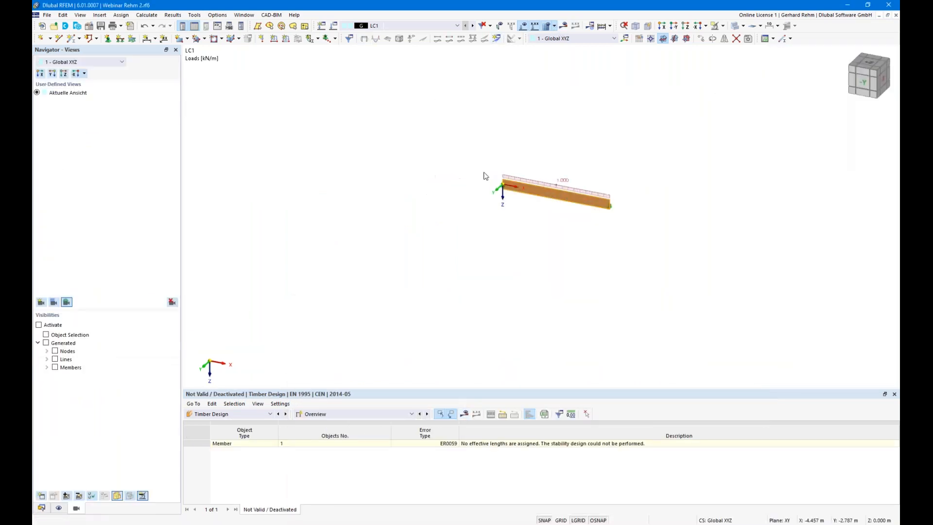
{"action": "scroll", "coordinate": [485, 177], "scroll_direction": "up", "scroll_amount": 5}
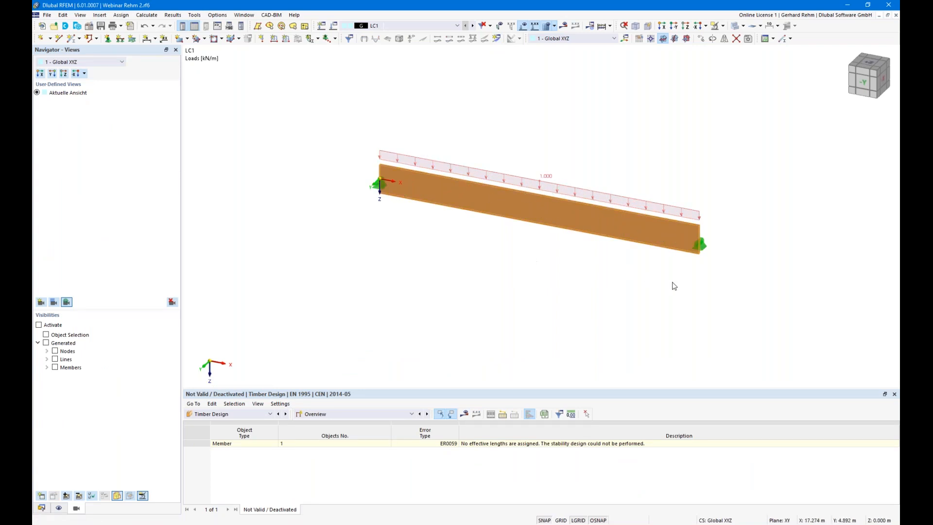
{"action": "left_click", "coordinate": [722, 310]}
{"action": "mouse_move", "coordinate": [722, 310]}
{"action": "middle_mouse_down", "text": "ctrl"}
{"action": "mouse_move", "coordinate": [689, 295]}
{"action": "mouse_move", "coordinate": [719, 307]}
{"action": "middle_mouse_up", "text": "ctrl"}
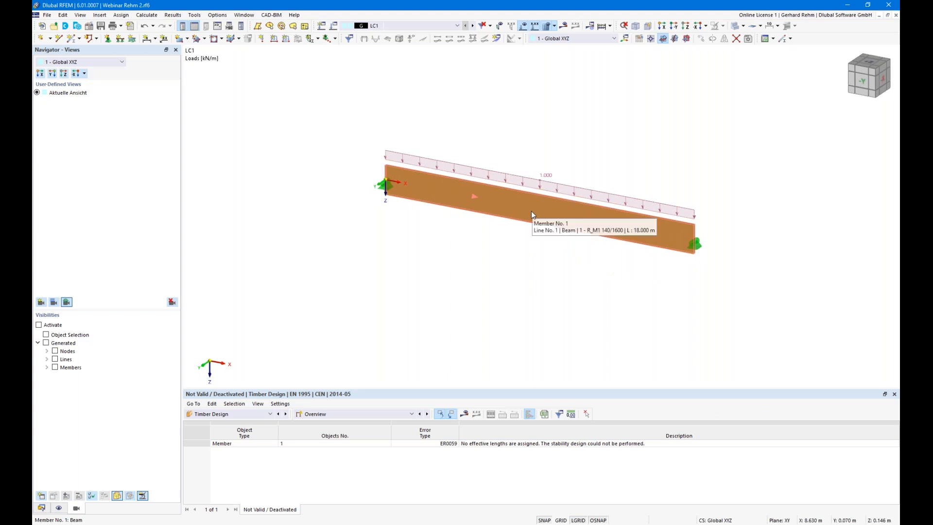
{"action": "double_click", "coordinate": [659, 239]}
{"action": "left_click", "coordinate": [241, 122]}
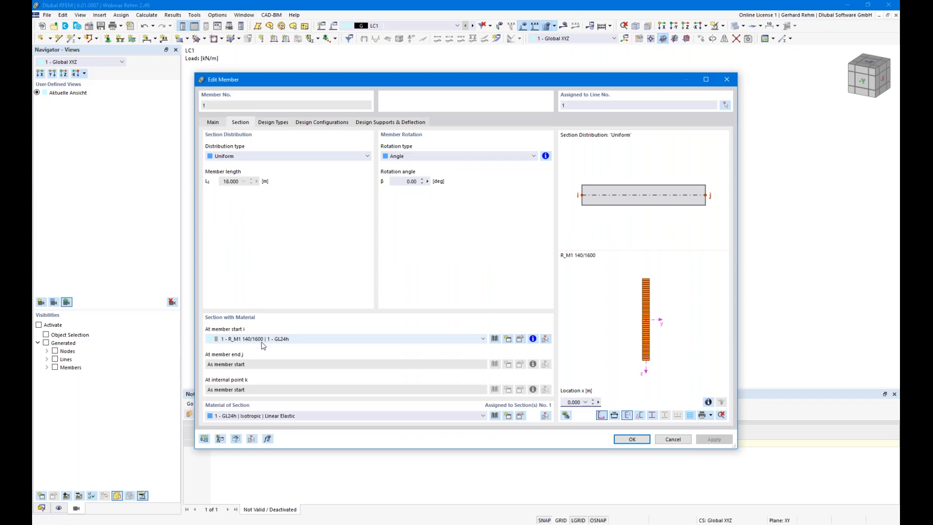
{"action": "key", "text": "Escape"}
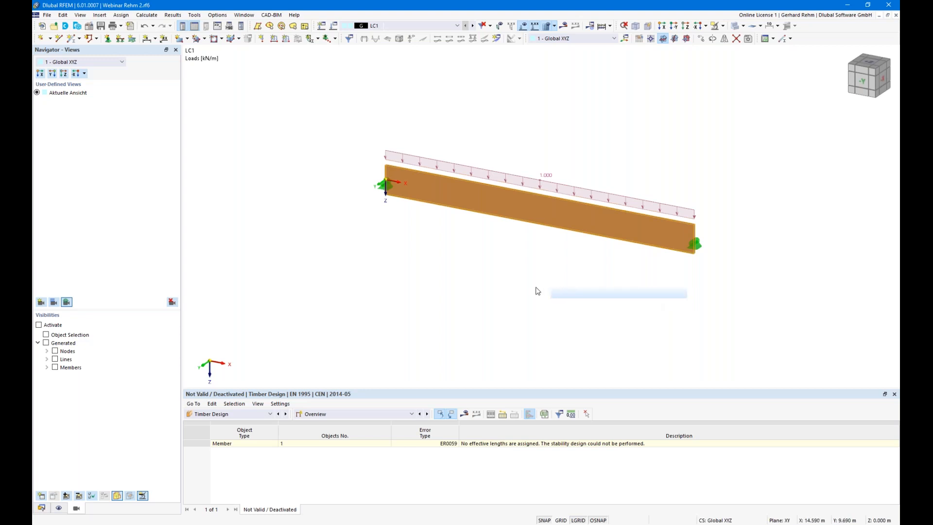
{"action": "scroll", "coordinate": [568, 287], "scroll_direction": "up", "scroll_amount": 3}
{"action": "scroll", "coordinate": [575, 283], "scroll_direction": "down", "scroll_amount": 3}
{"action": "mouse_move", "coordinate": [558, 279]}
{"action": "middle_mouse_down", "text": "ctrl"}
{"action": "mouse_move", "coordinate": [442, 248]}
{"action": "mouse_move", "coordinate": [559, 269]}
{"action": "middle_mouse_up", "text": "ctrl"}
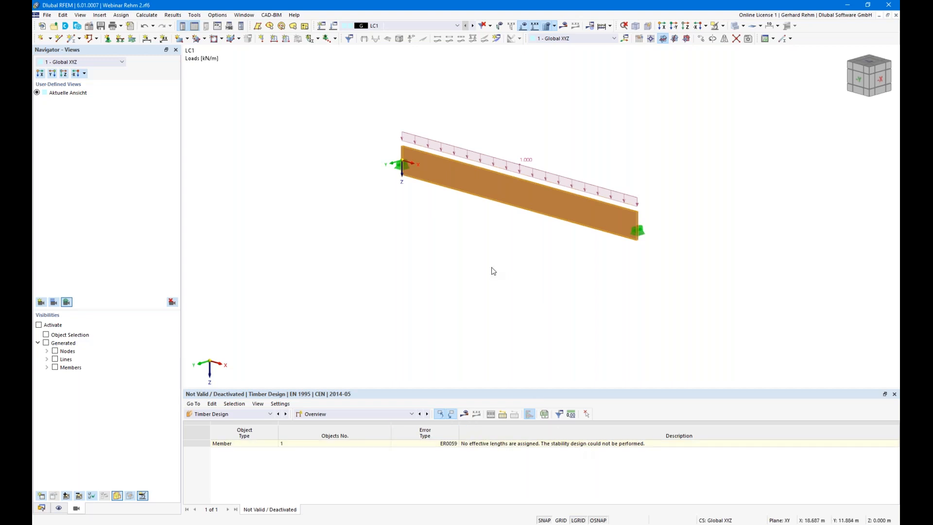
- List design ratios on members, highlighting shear 0.140 and bending about y 0.154
{"action": "left_click", "coordinate": [427, 414]}
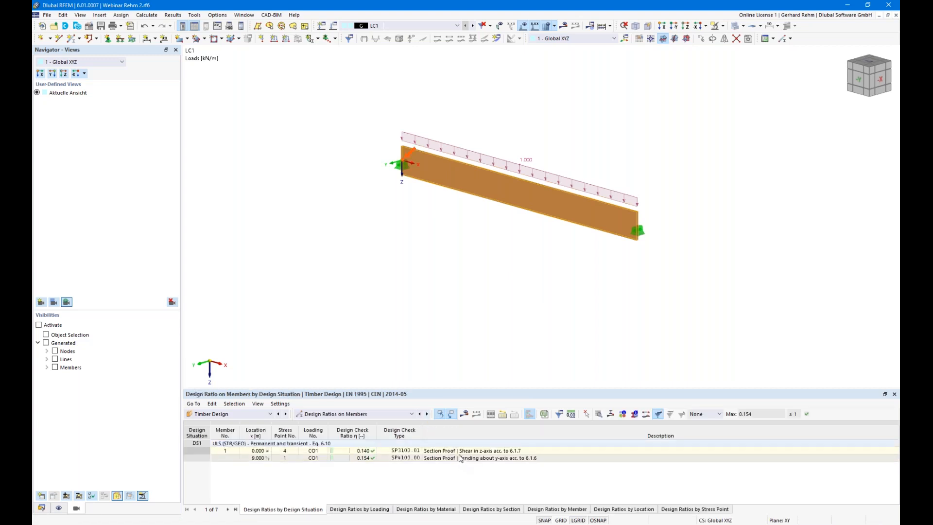
{"action": "left_click", "coordinate": [484, 450]}
{"action": "left_click", "coordinate": [477, 458]}
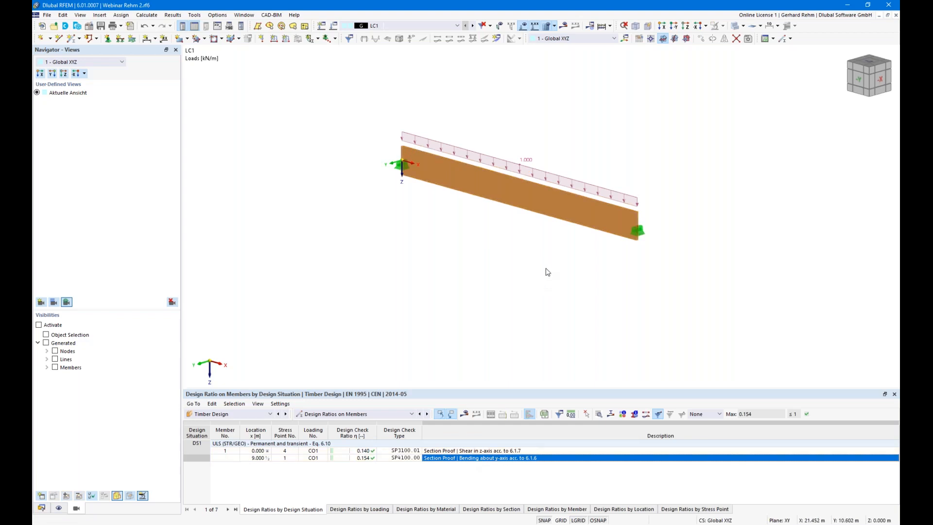
- Create new effective lengths for member 1 with flexural buckling about both axes excluded
{"action": "double_click", "coordinate": [558, 210]}
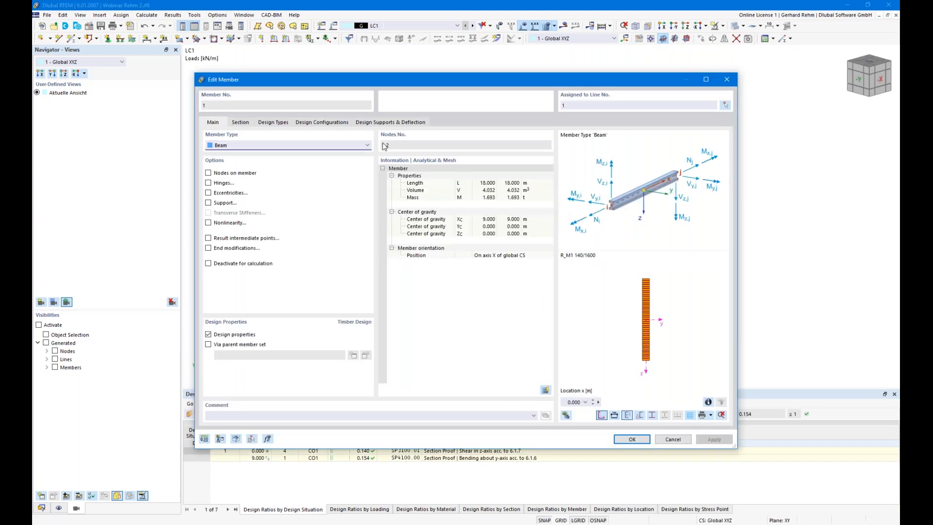
{"action": "left_click", "coordinate": [282, 123]}
{"action": "left_click", "coordinate": [521, 156]}
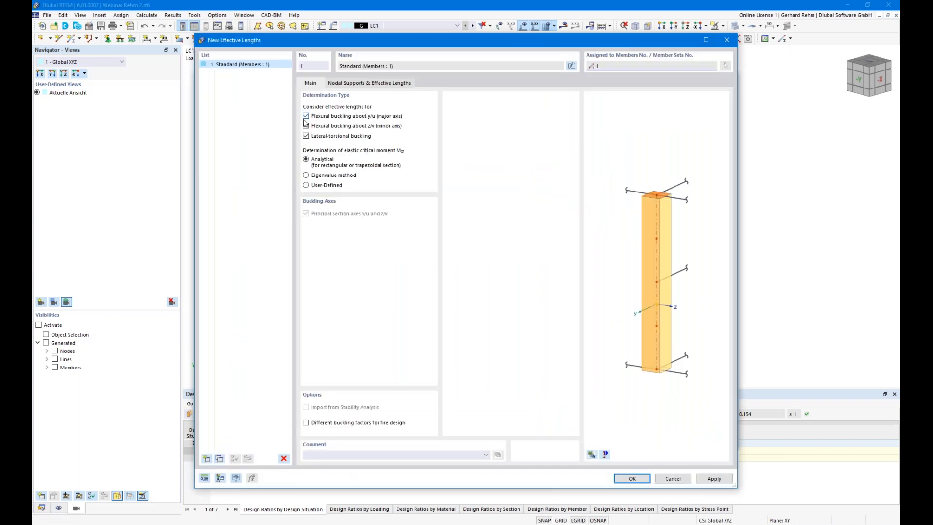
{"action": "left_click", "coordinate": [306, 116]}
{"action": "left_click", "coordinate": [306, 125]}
- Set the lateral-torsional buckling factor kLT to 0.88 and confirm both dialogs
{"action": "left_click", "coordinate": [351, 83]}
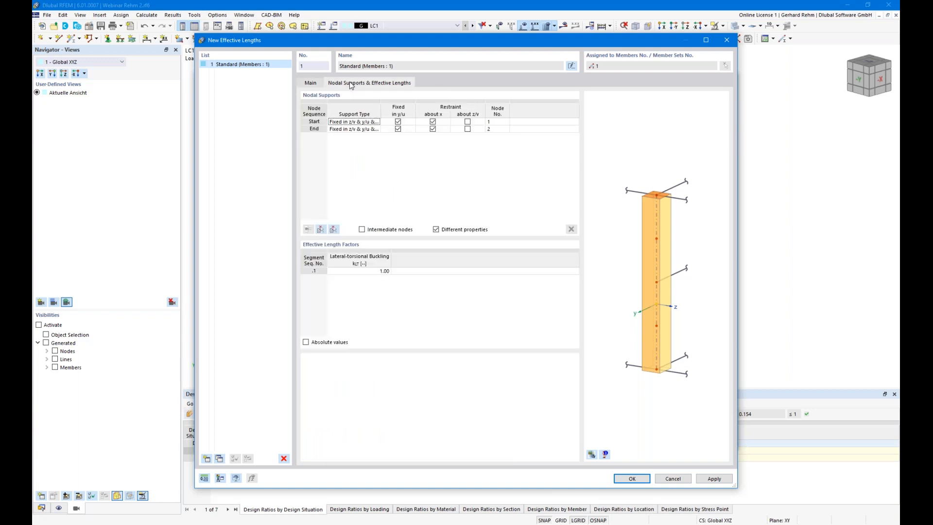
{"action": "left_click", "coordinate": [360, 271]}
{"action": "left_click", "coordinate": [359, 270]}
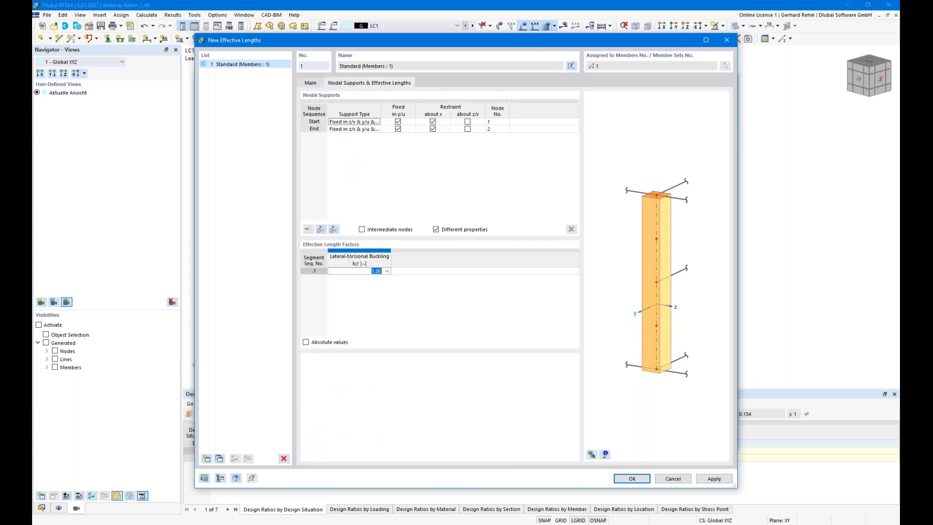
{"action": "left_click", "coordinate": [371, 271]}
{"action": "left_click_drag", "start_coordinate": [483, 43], "coordinate": [442, 64]}
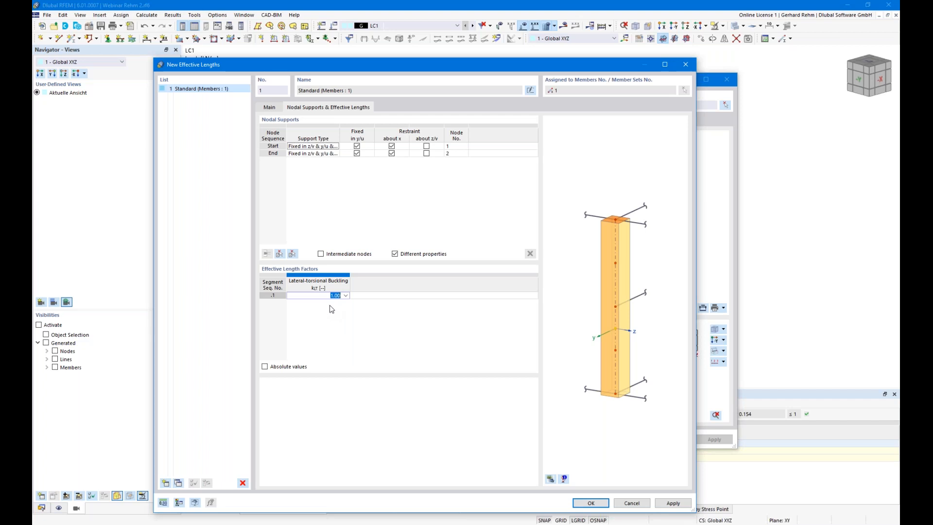
{"action": "type", "text": "0,885"}
{"action": "left_click", "coordinate": [355, 295]}
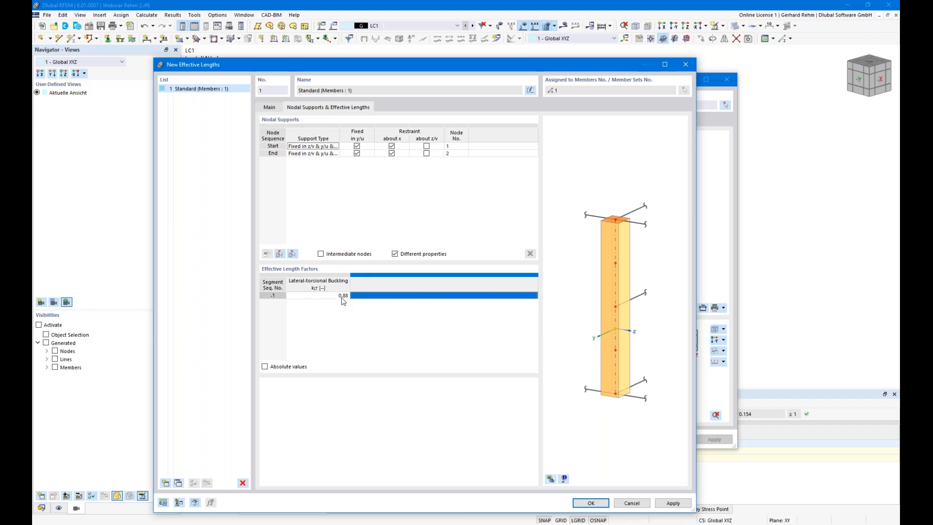
{"action": "left_click", "coordinate": [591, 503]}
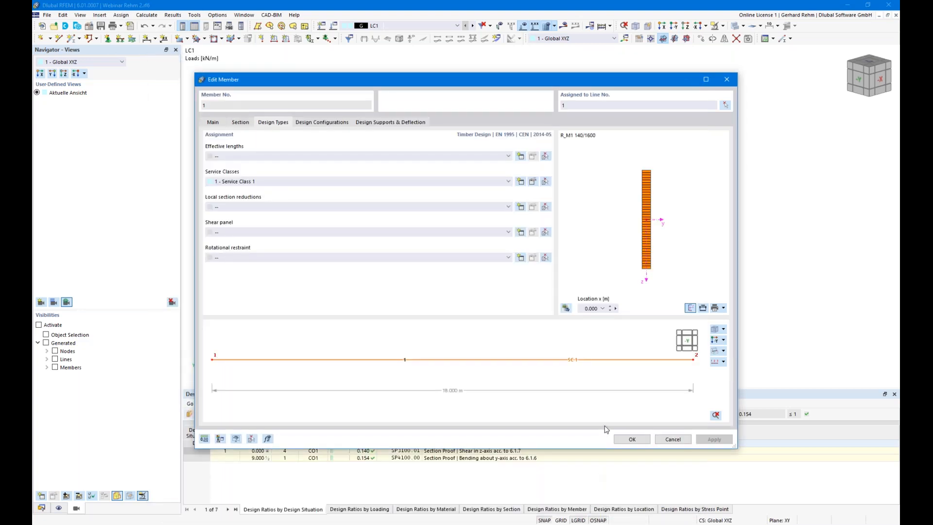
{"action": "left_click", "coordinate": [632, 439]}
{"action": "scroll", "coordinate": [631, 242], "scroll_direction": "up", "scroll_amount": 4}
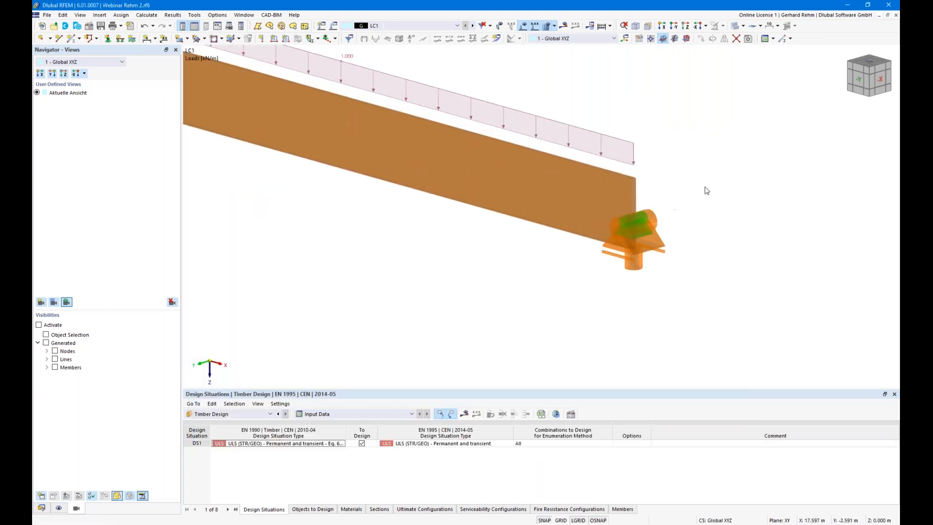
- Toggle the member effective length symbols off and back on in the display tree
{"action": "scroll", "coordinate": [655, 241], "scroll_direction": "down", "scroll_amount": 4}
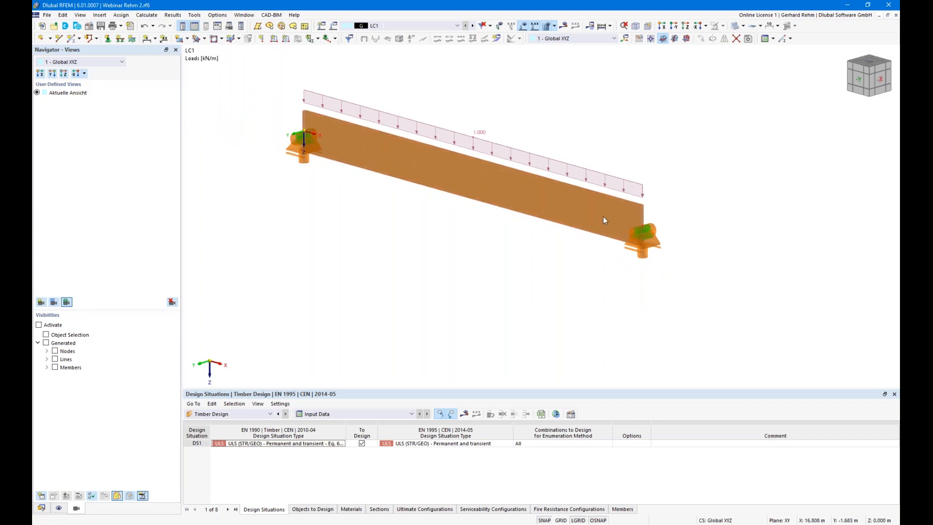
{"action": "left_click", "coordinate": [58, 507]}
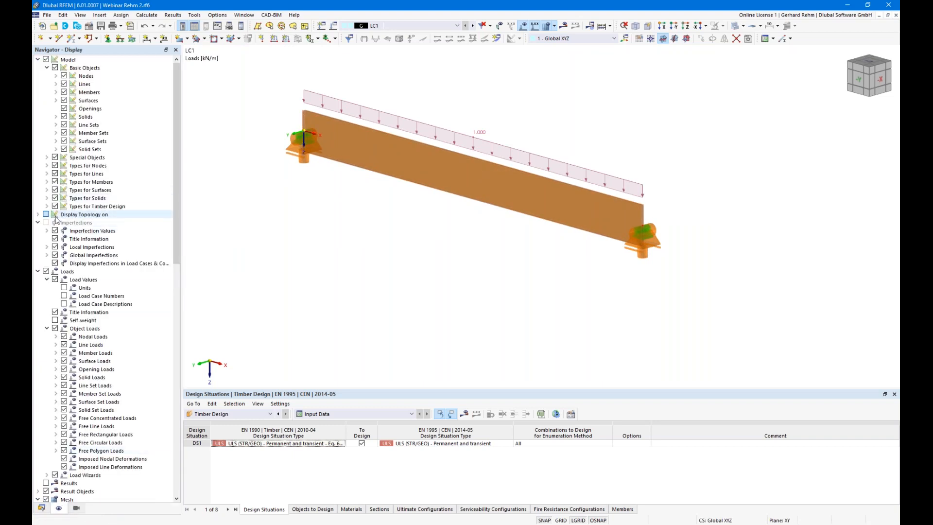
{"action": "left_click", "coordinate": [47, 206]}
{"action": "left_click", "coordinate": [63, 215]}
{"action": "left_click", "coordinate": [63, 215]}
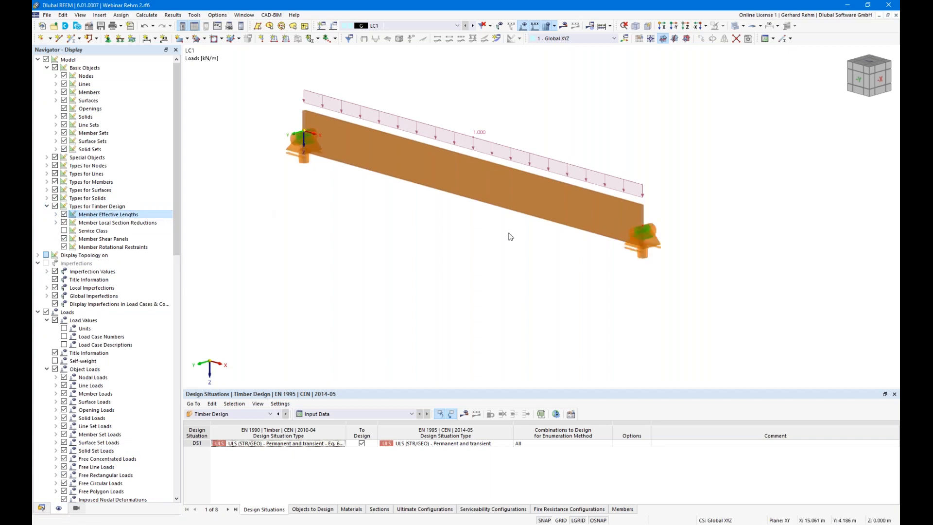
- Recalculate the model and show the timber design results with governing ratio 0.692
{"action": "scroll", "coordinate": [500, 235], "scroll_direction": "down", "scroll_amount": 2}
{"action": "left_click", "coordinate": [464, 414]}
{"action": "left_click", "coordinate": [503, 304]}
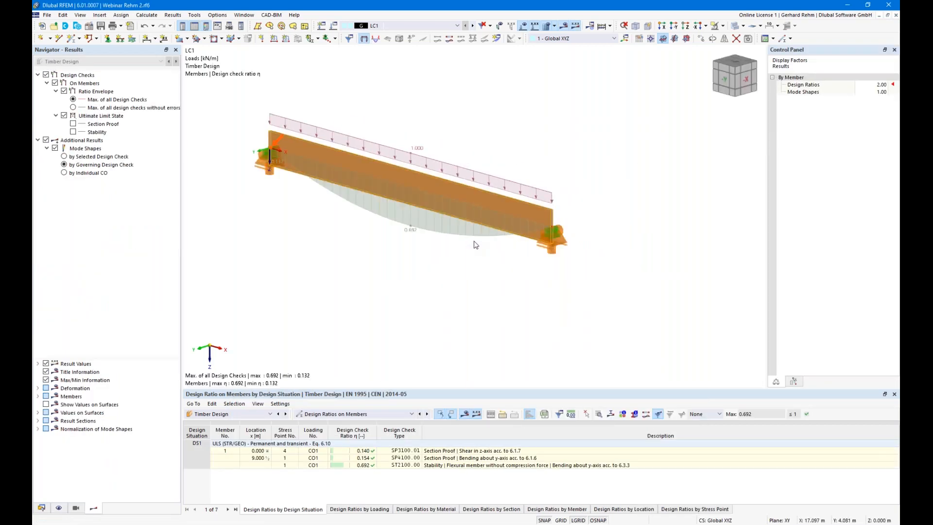
{"action": "scroll", "coordinate": [481, 289], "scroll_direction": "down", "scroll_amount": 2}
{"action": "middle_click_drag", "start_coordinate": [485, 288], "coordinate": [622, 274]}
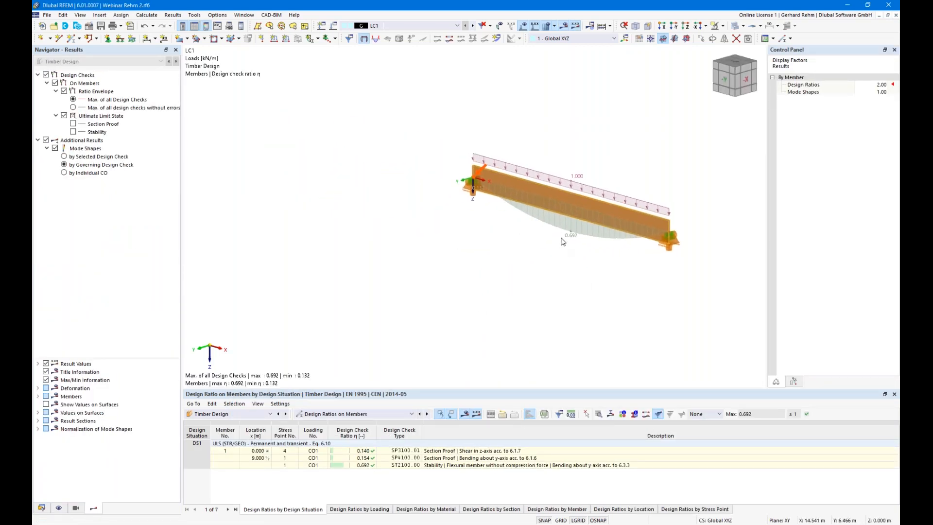
{"action": "double_click", "coordinate": [361, 467]}
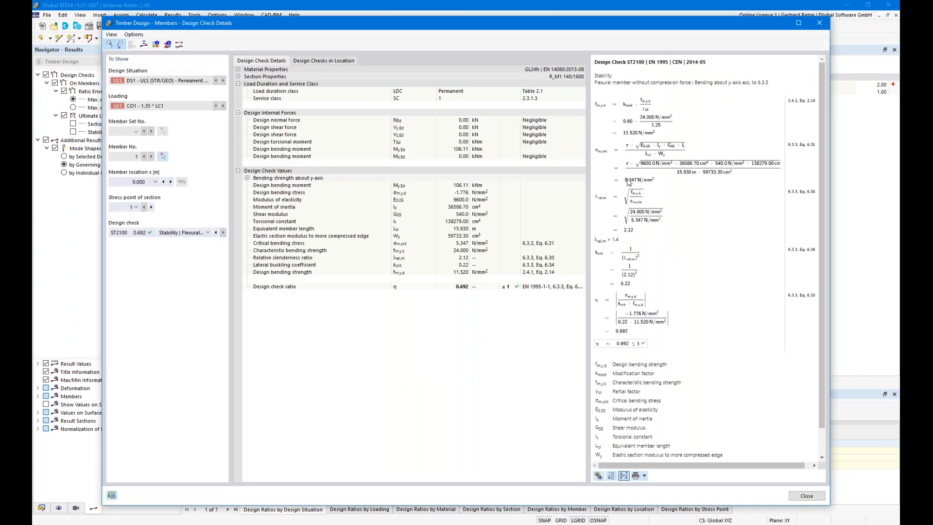
{"action": "left_click", "coordinate": [698, 174]}
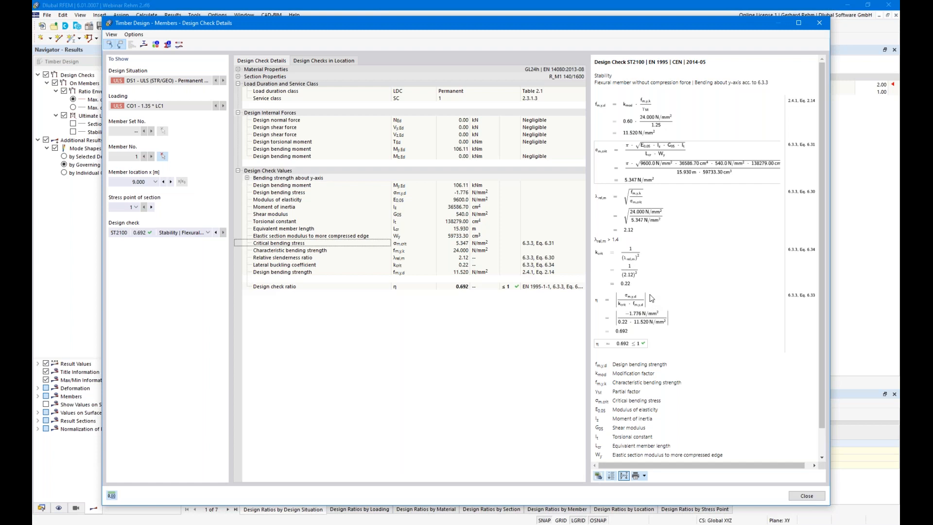
- Turn on the work-plane grid and Ctrl-drag a copy of the loaded beam by ΔY 10.000 m
{"action": "left_click", "coordinate": [798, 496]}
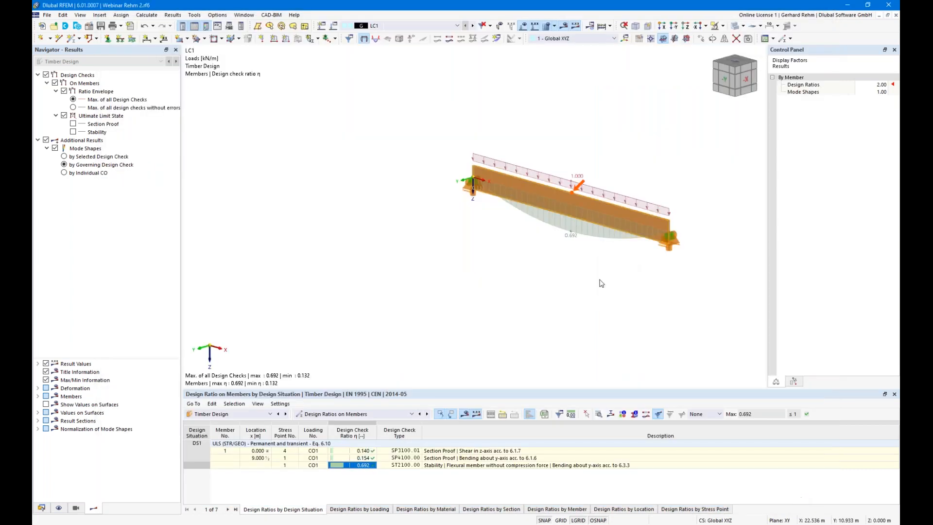
{"action": "scroll", "coordinate": [601, 284], "scroll_direction": "down", "scroll_amount": 1}
{"action": "mouse_move", "coordinate": [552, 243]}
{"action": "middle_mouse_down"}
{"action": "mouse_move", "coordinate": [468, 202]}
{"action": "mouse_move", "coordinate": [558, 255]}
{"action": "middle_mouse_up"}
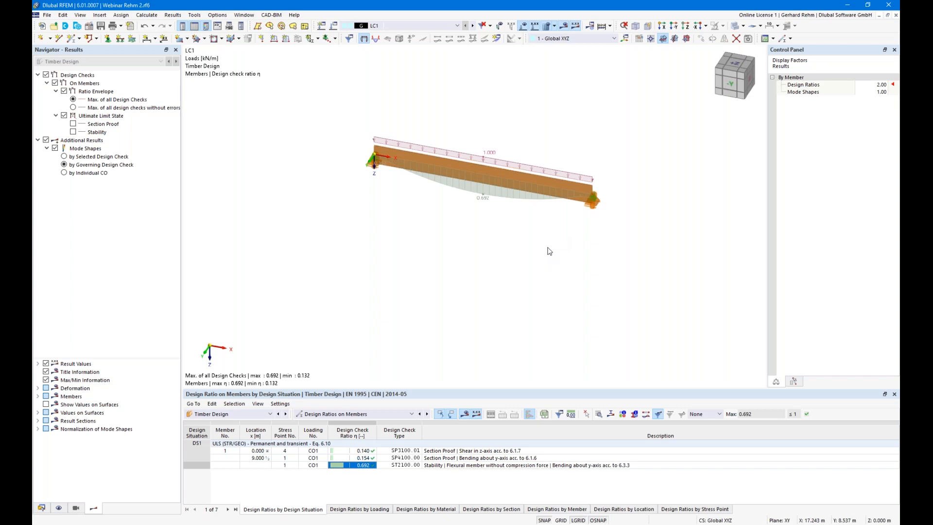
{"action": "left_click", "coordinate": [560, 520]}
{"action": "left_click_drag", "start_coordinate": [648, 242], "coordinate": [357, 109]}
{"action": "left_click_drag", "start_coordinate": [373, 155], "coordinate": [332, 221], "text": "ctrl"}
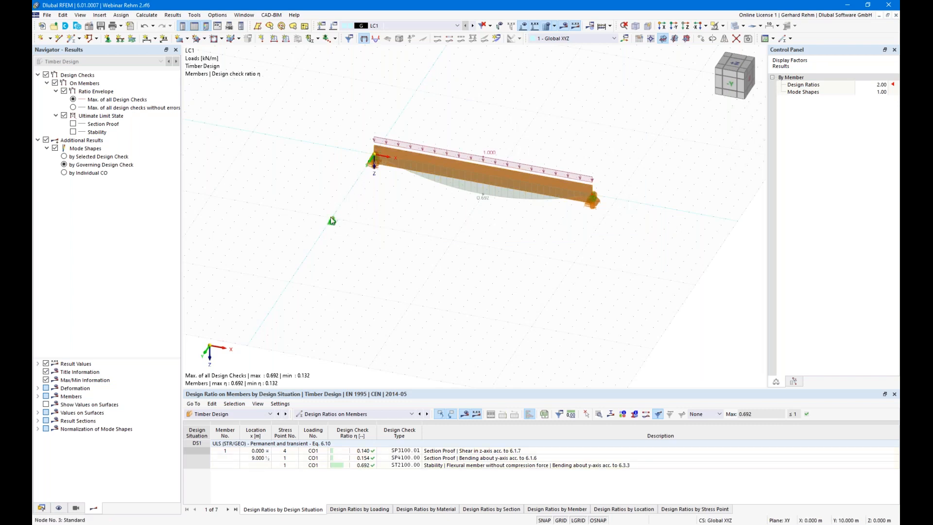
{"action": "left_click_drag", "start_coordinate": [641, 249], "coordinate": [330, 107]}
{"action": "left_click_drag", "start_coordinate": [375, 156], "coordinate": [333, 222], "text": "ctrl"}
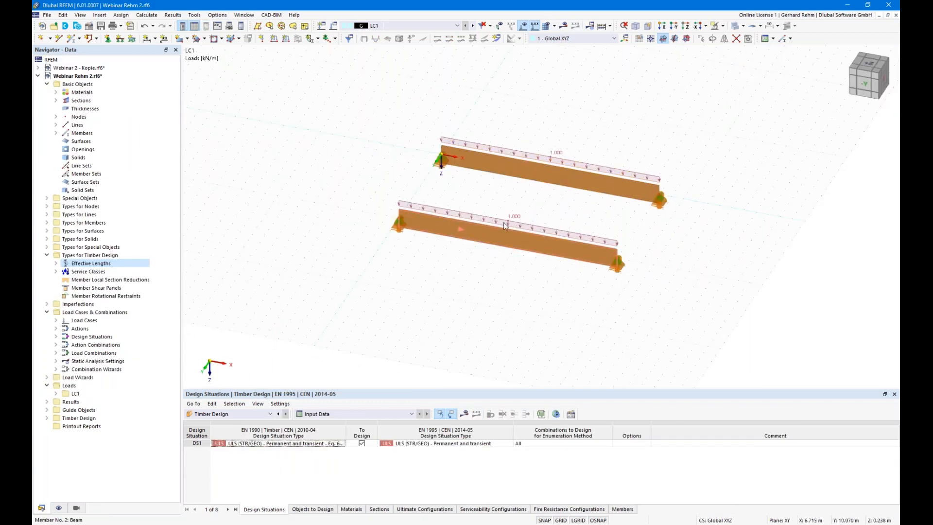
- Create new effective lengths for member 2 using the eigenvalue method, excluding both flexural buckling checks
{"action": "double_click", "coordinate": [478, 237]}
{"action": "left_click", "coordinate": [279, 124]}
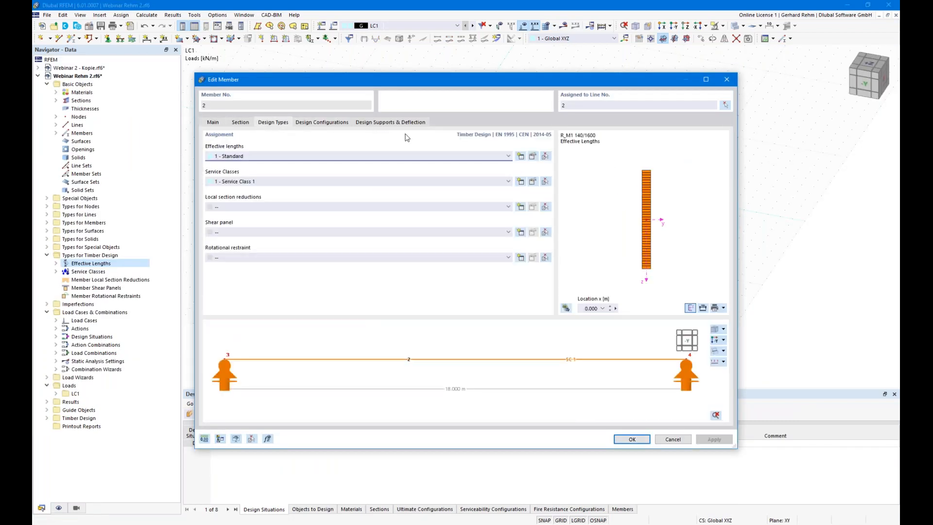
{"action": "left_click", "coordinate": [523, 159]}
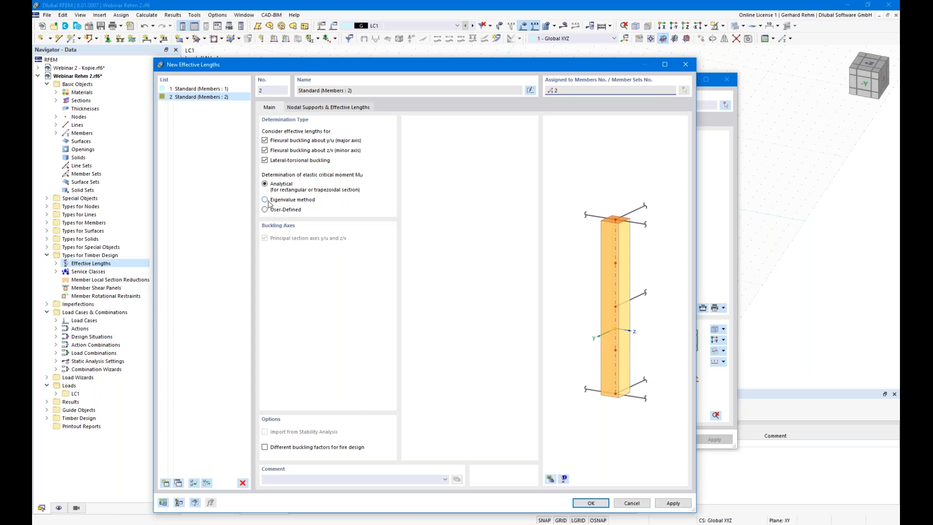
{"action": "left_click", "coordinate": [265, 199]}
{"action": "left_click", "coordinate": [265, 141]}
{"action": "left_click", "coordinate": [266, 151]}
- Review nodal supports in a 3D preview, confirm the effective lengths and member, and calculate
{"action": "left_click", "coordinate": [302, 108]}
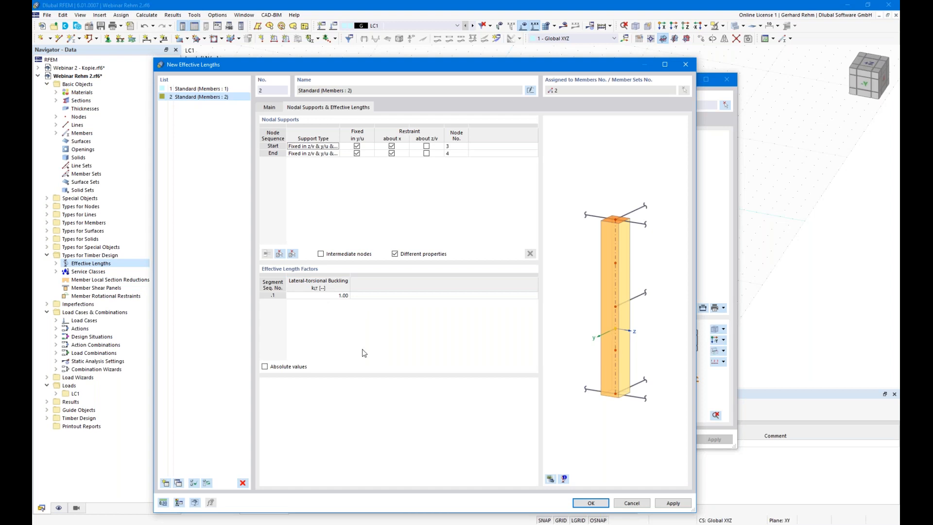
{"action": "left_click", "coordinate": [551, 479]}
{"action": "left_click", "coordinate": [551, 479]}
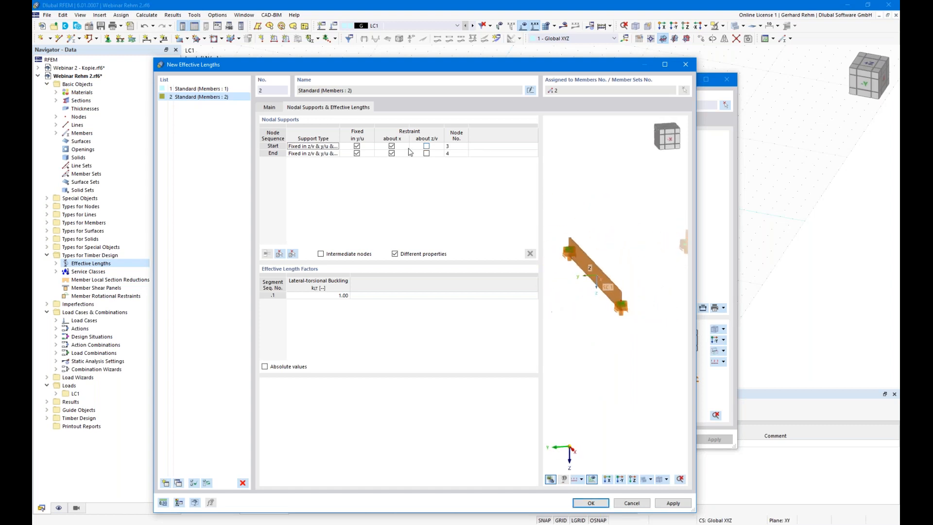
{"action": "left_click", "coordinate": [321, 147]}
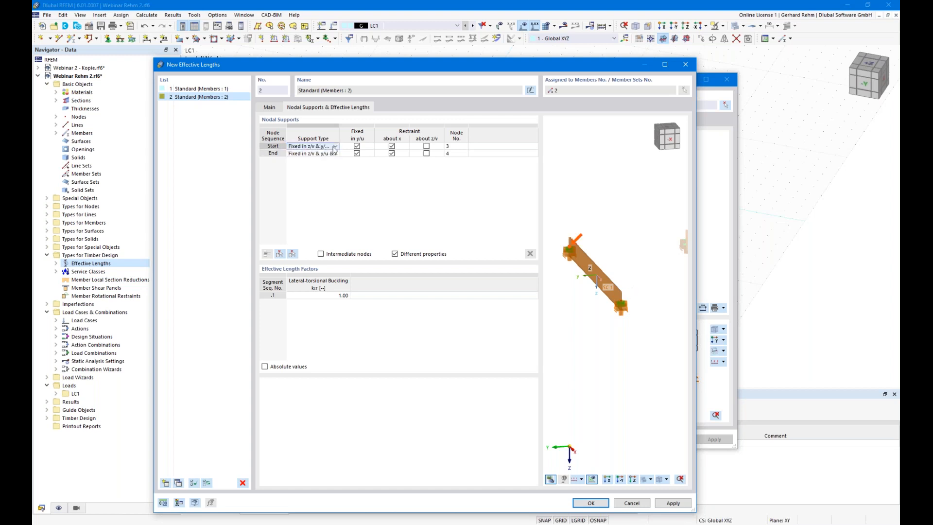
{"action": "left_click", "coordinate": [334, 147]}
{"action": "left_click", "coordinate": [335, 147]}
{"action": "left_click", "coordinate": [590, 502]}
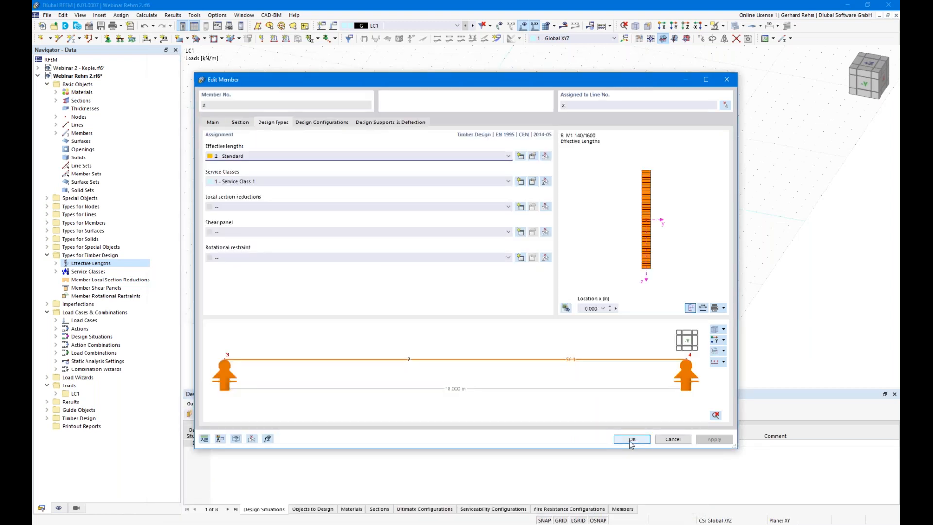
{"action": "left_click", "coordinate": [631, 440]}
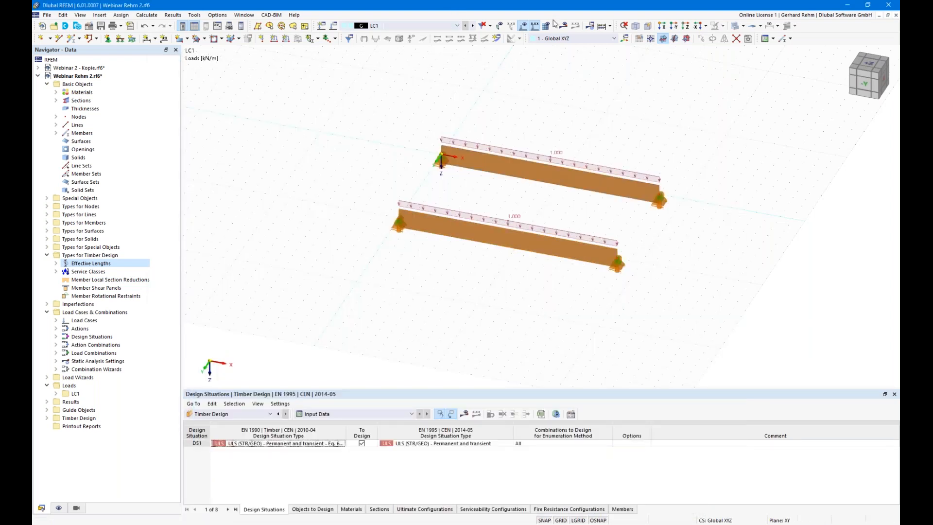
{"action": "left_click", "coordinate": [562, 29]}
{"action": "left_click", "coordinate": [505, 305]}
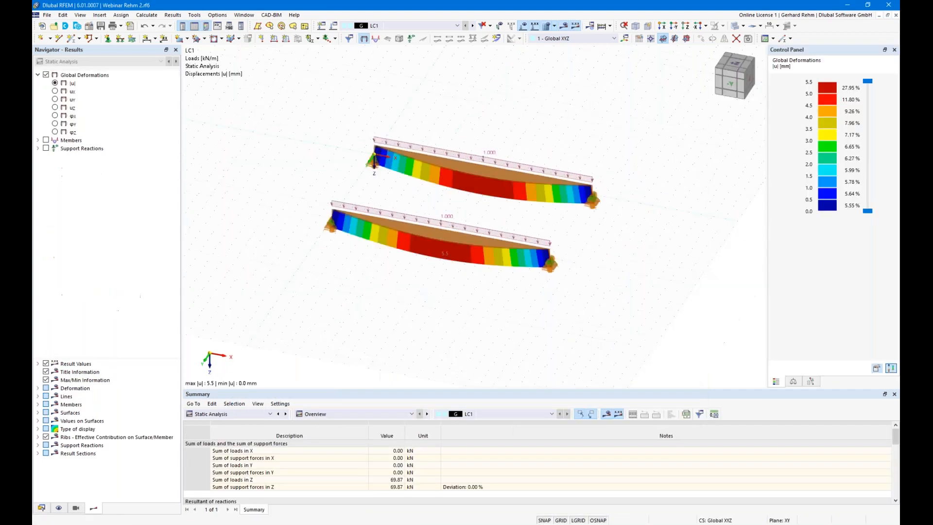
- Switch the results table to Timber Design and run the missing design calculation
{"action": "left_click", "coordinate": [228, 413]}
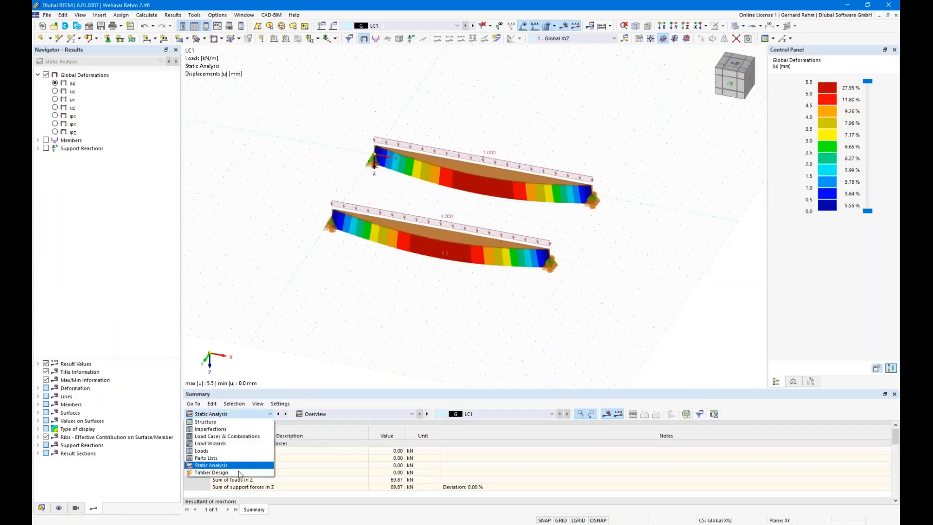
{"action": "left_click", "coordinate": [225, 472]}
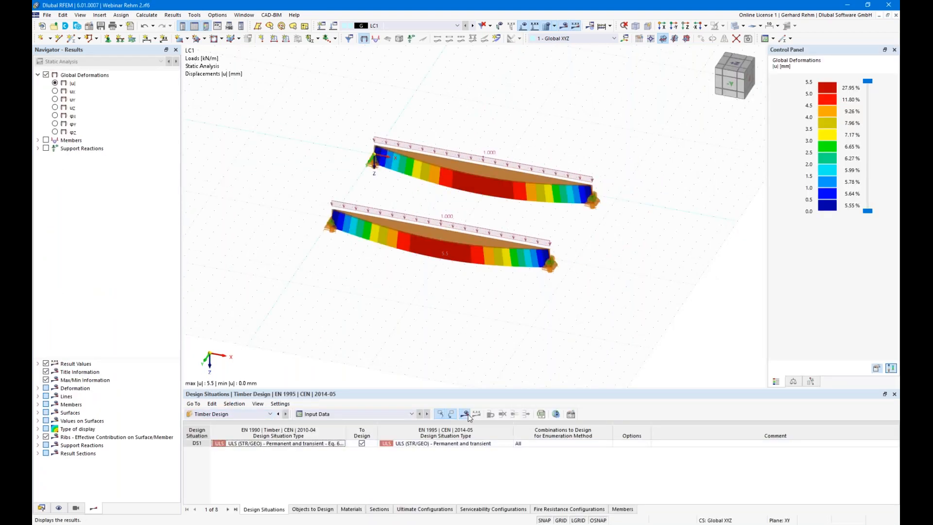
{"action": "left_click", "coordinate": [501, 306]}
- Open the 1 - Standard ultimate configuration under Timber Design in the data navigator
{"action": "left_click", "coordinate": [41, 507]}
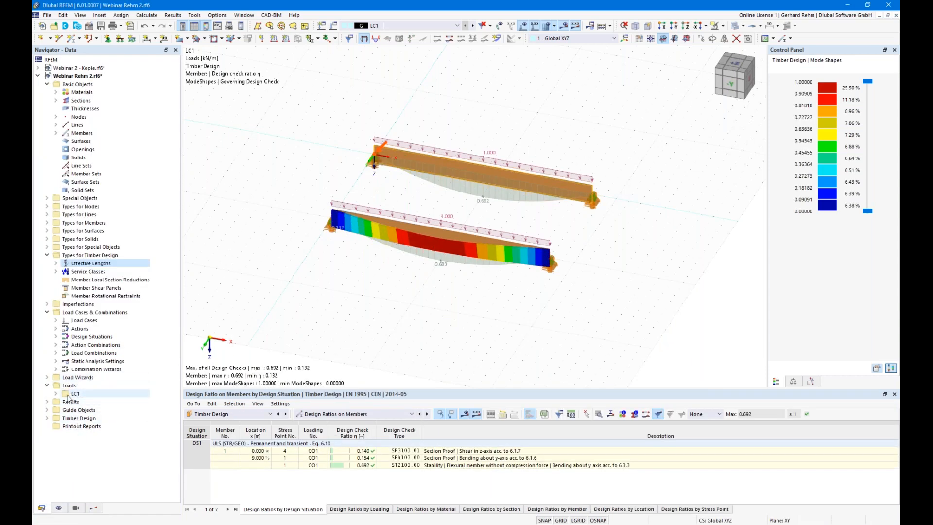
{"action": "double_click", "coordinate": [68, 419]}
{"action": "left_click", "coordinate": [77, 459]}
{"action": "double_click", "coordinate": [78, 459]}
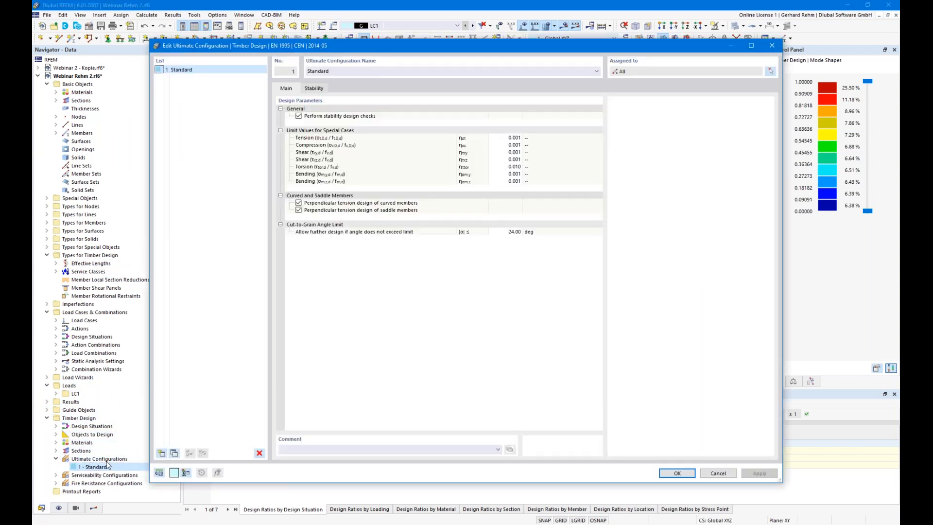
- Review the Stability settings of the standard ultimate configuration and cancel without changes
{"action": "left_click", "coordinate": [319, 89]}
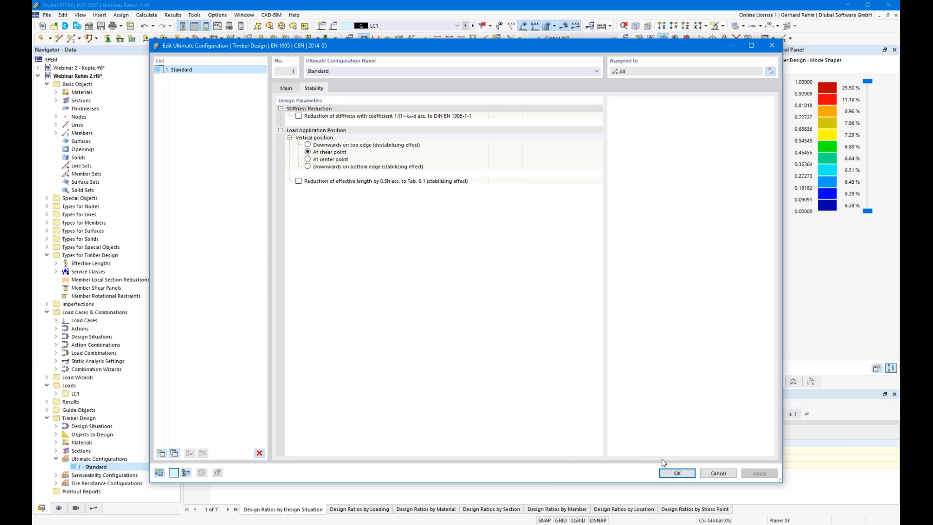
{"action": "left_click", "coordinate": [717, 474]}
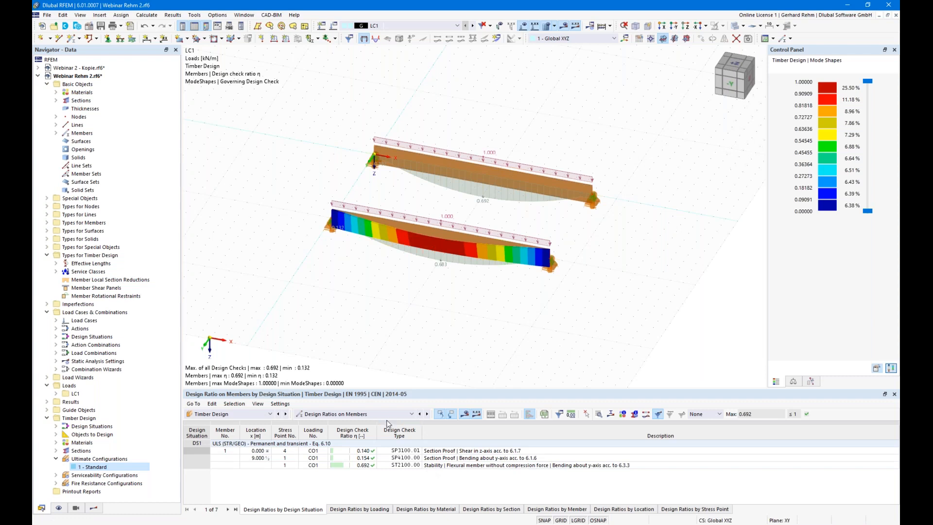
- List design ratios by member and open the stability check details for members 1 (0.692) and 2
{"action": "left_click", "coordinate": [530, 508]}
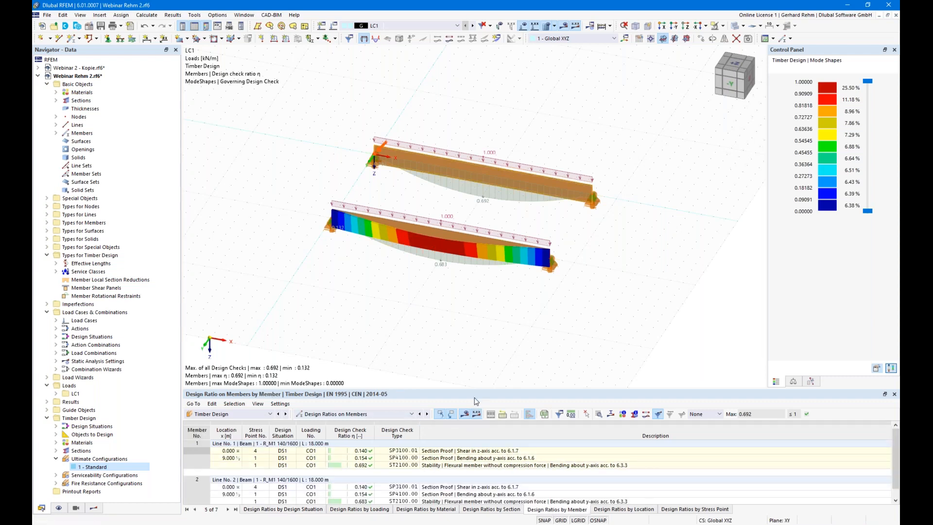
{"action": "left_click_drag", "start_coordinate": [476, 390], "coordinate": [479, 318]}
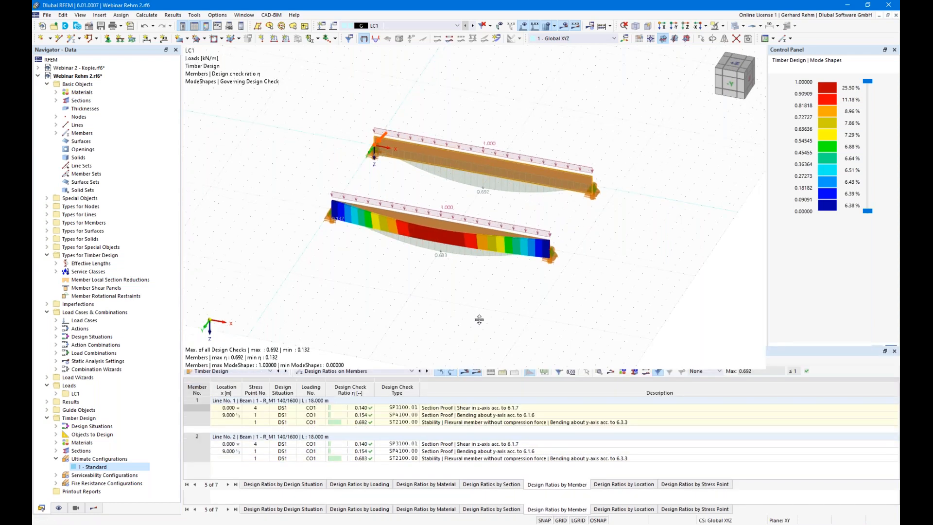
{"action": "left_click", "coordinate": [468, 390]}
{"action": "double_click", "coordinate": [468, 391]}
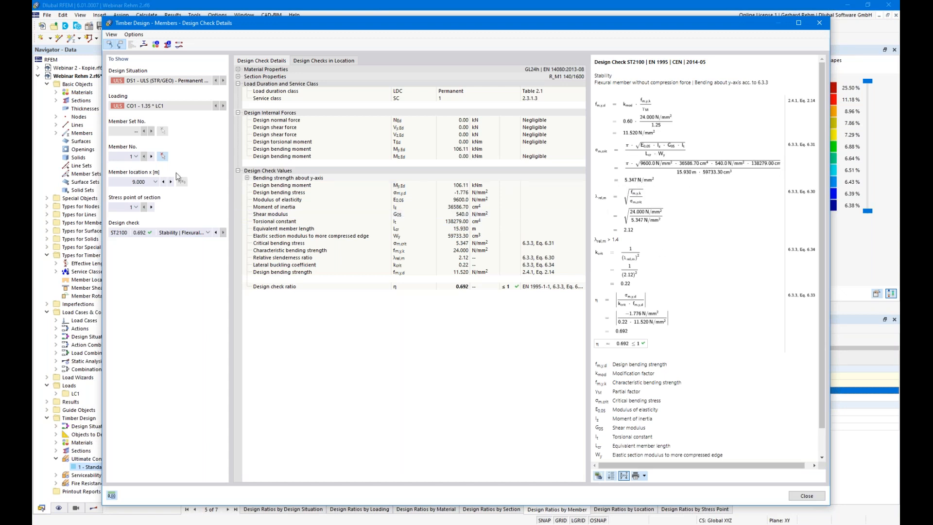
{"action": "left_click", "coordinate": [152, 157]}
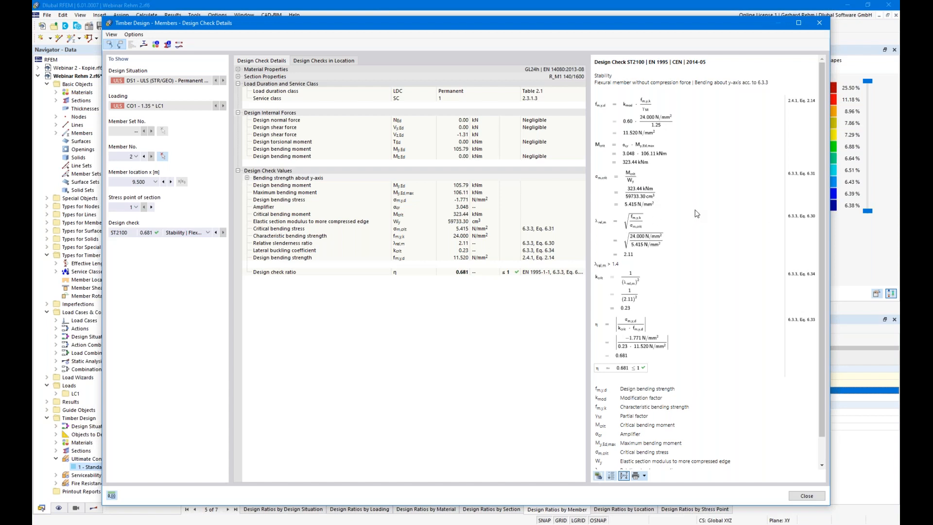
- Close the check details and copy both beams alongside along X
{"action": "left_click", "coordinate": [799, 496]}
{"action": "left_click_drag", "start_coordinate": [352, 142], "coordinate": [329, 117]}
{"action": "left_click_drag", "start_coordinate": [435, 162], "coordinate": [640, 202], "text": "ctrl"}
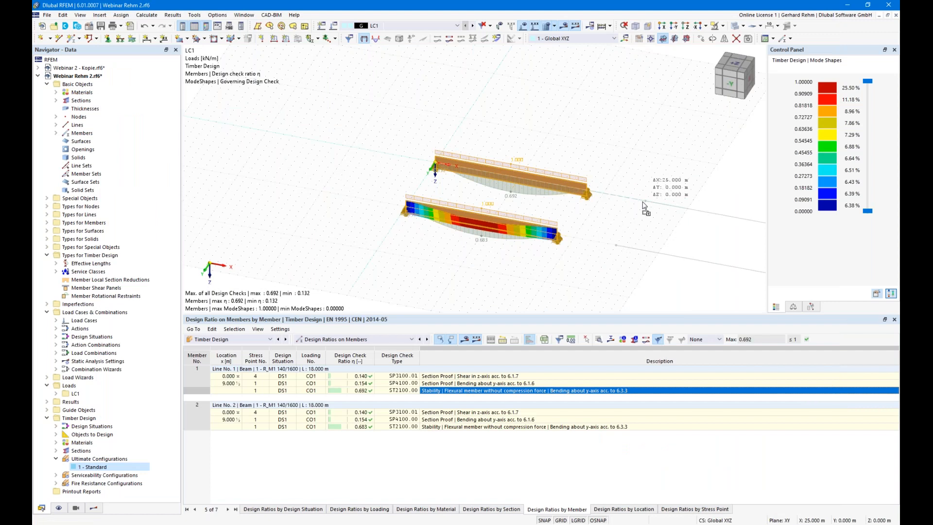
- Bring the copied pair of beams into view, select them with their loads, then clear the selection
{"action": "middle_click_drag", "start_coordinate": [686, 281], "coordinate": [542, 232]}
{"action": "left_click_drag", "start_coordinate": [644, 250], "coordinate": [613, 131]}
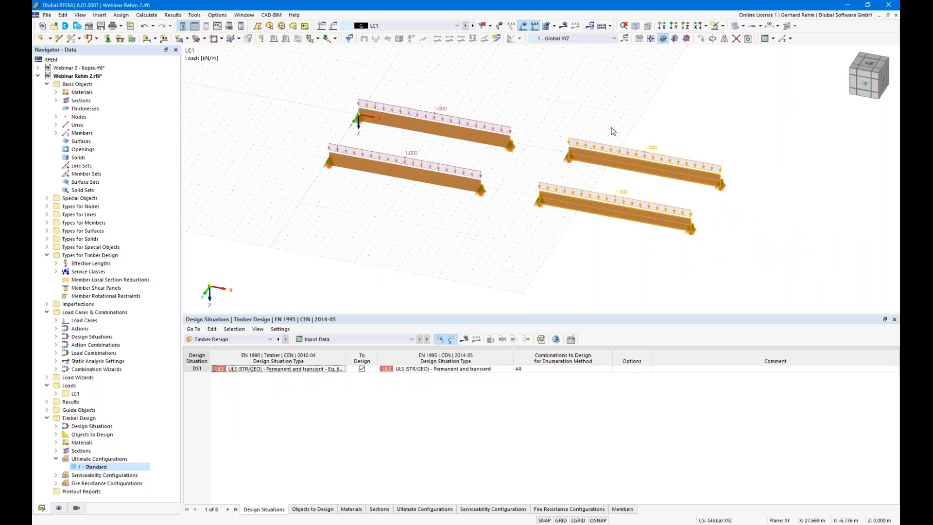
{"action": "left_click", "coordinate": [647, 249]}
{"action": "left_click_drag", "start_coordinate": [649, 252], "coordinate": [609, 146]}
{"action": "left_click", "coordinate": [570, 266]}
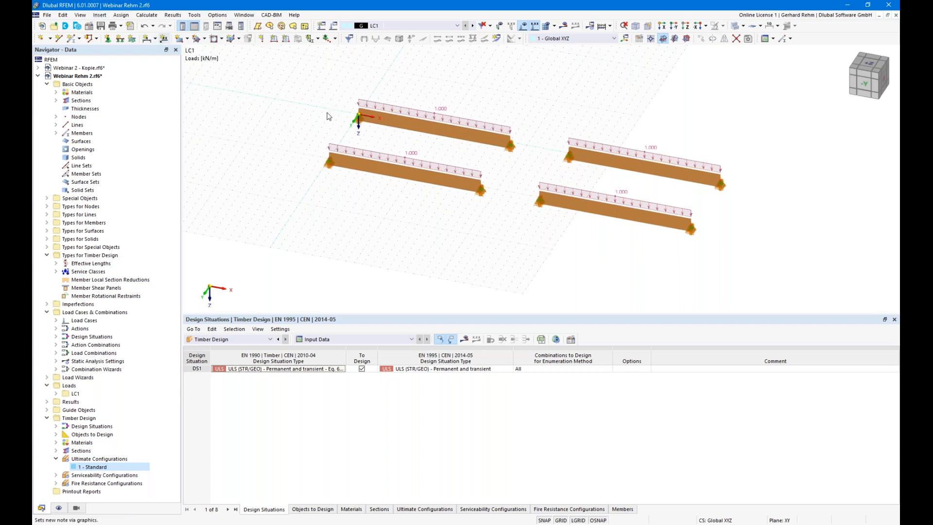
- Assign Ctrl+T to the Tools command Divide Member Using N Intermediate Nodes
{"action": "left_click", "coordinate": [65, 17]}
{"action": "mouse_move", "coordinate": [80, 18]}
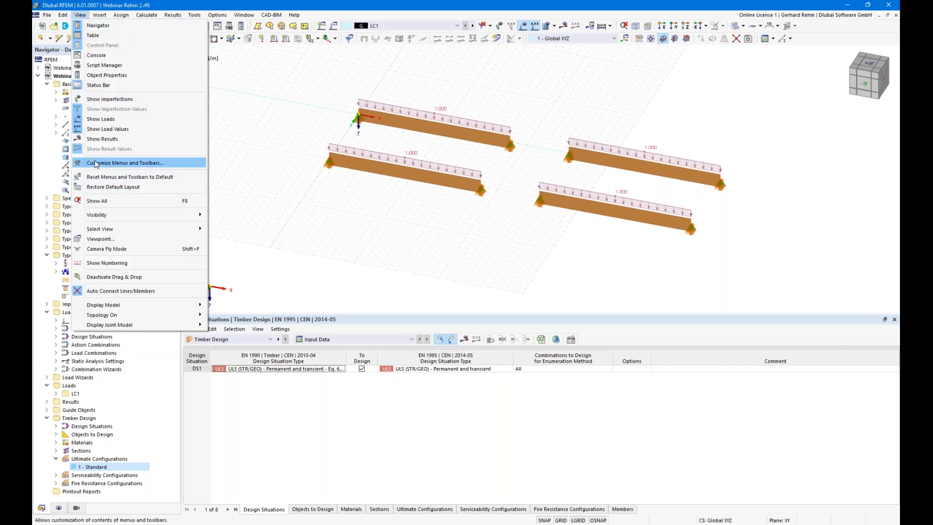
{"action": "left_click", "coordinate": [102, 163]}
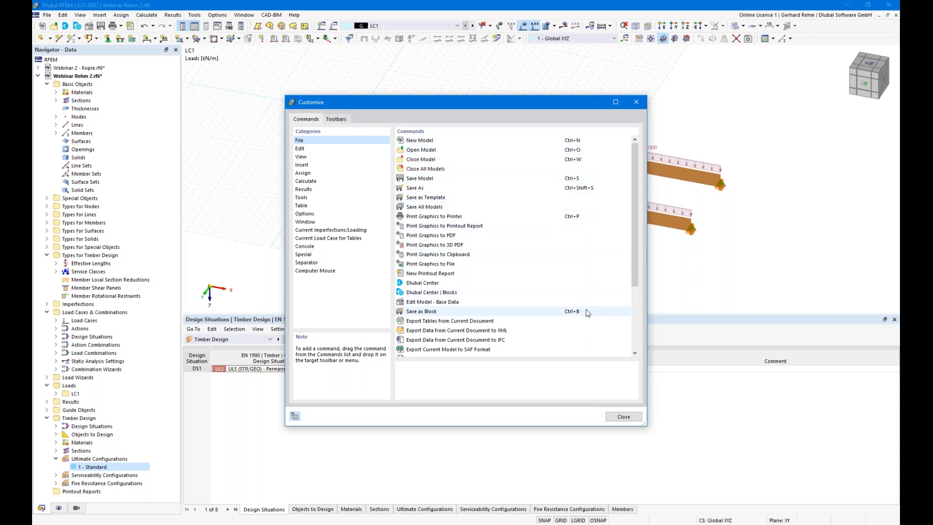
{"action": "left_click", "coordinate": [301, 198]}
{"action": "scroll", "coordinate": [534, 275], "scroll_direction": "down", "scroll_amount": 1}
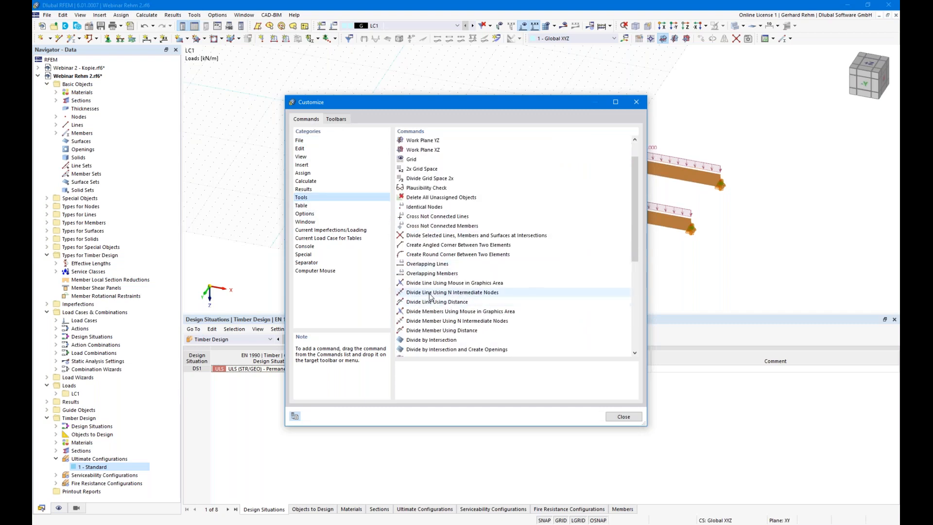
{"action": "left_click", "coordinate": [433, 323]}
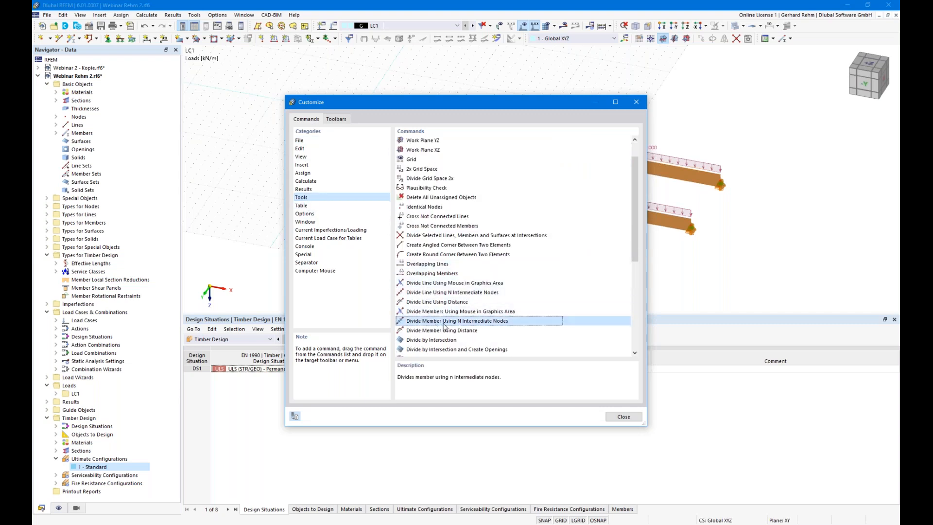
{"action": "left_click", "coordinate": [595, 321]}
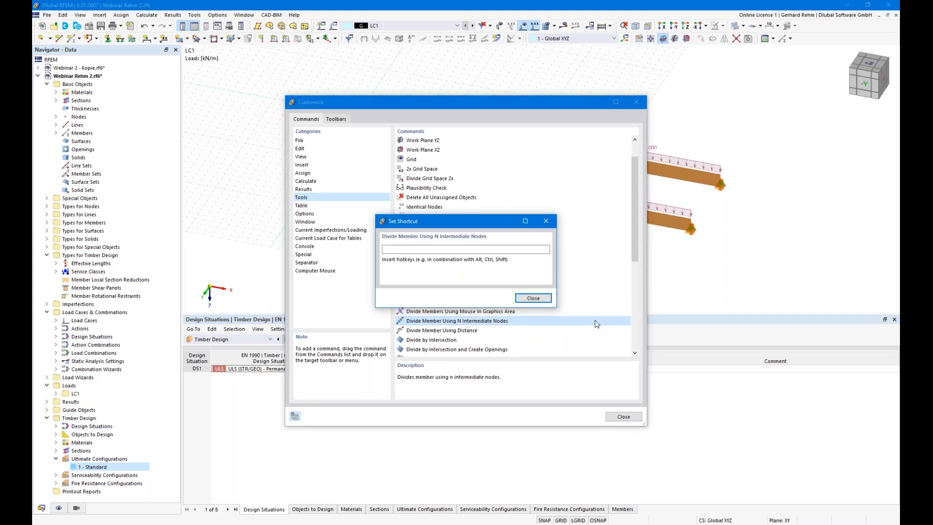
{"action": "key", "text": "ctrl+t"}
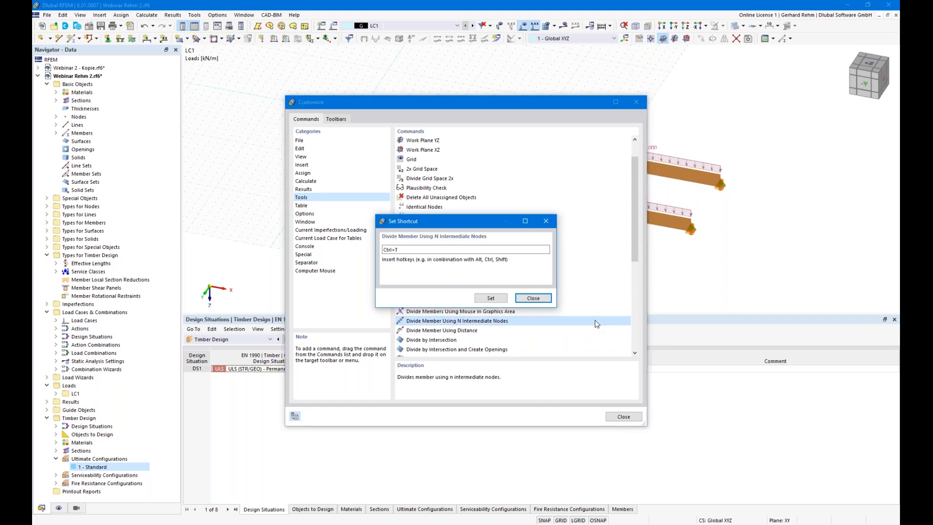
{"action": "left_click", "coordinate": [490, 298]}
{"action": "left_click", "coordinate": [623, 416]}
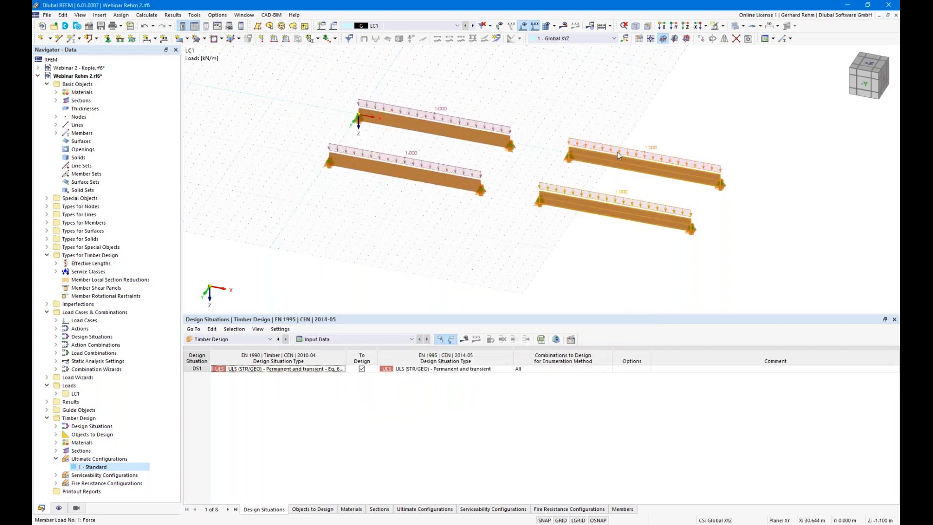
- Add 2 on-member intermediate nodes to members 3 and 4, then show members as lines
{"action": "key", "text": "ctrl+t"}
{"action": "left_click", "coordinate": [294, 187]}
{"action": "type", "text": "2"}
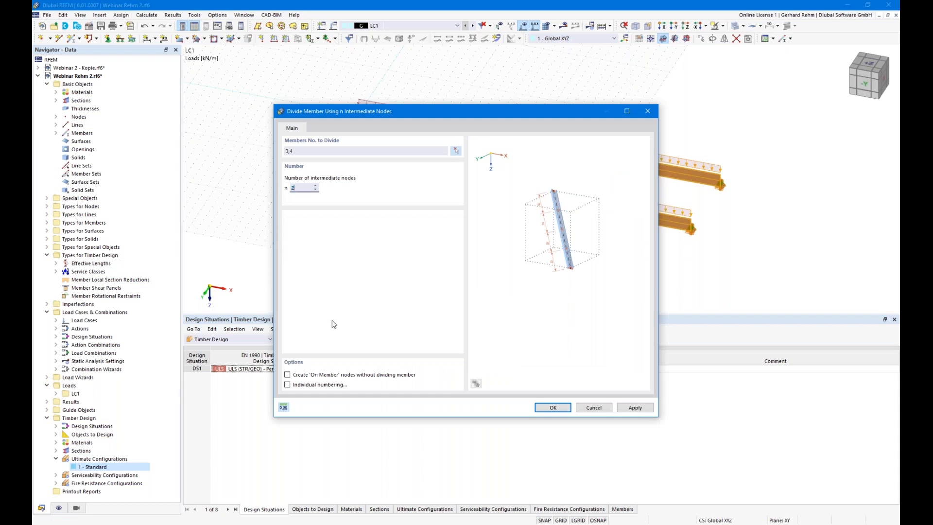
{"action": "left_click", "coordinate": [553, 407]}
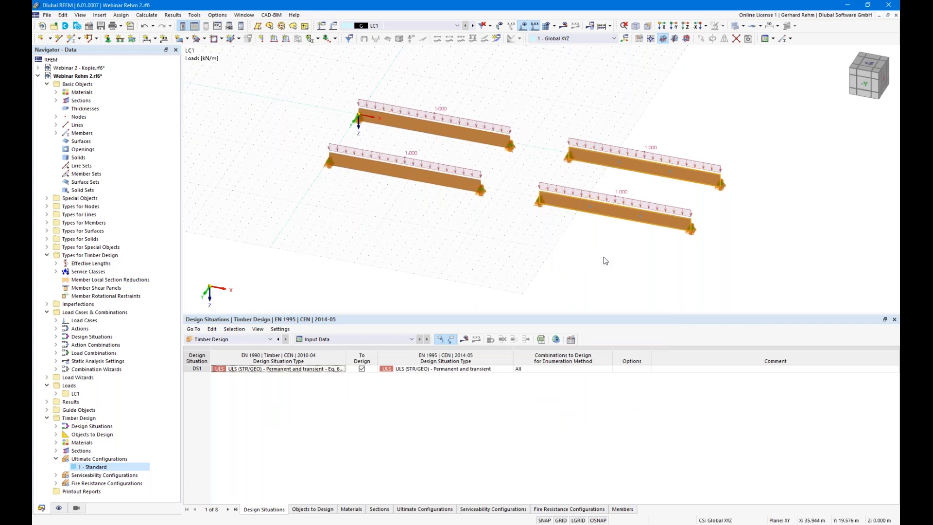
{"action": "left_click", "coordinate": [676, 39]}
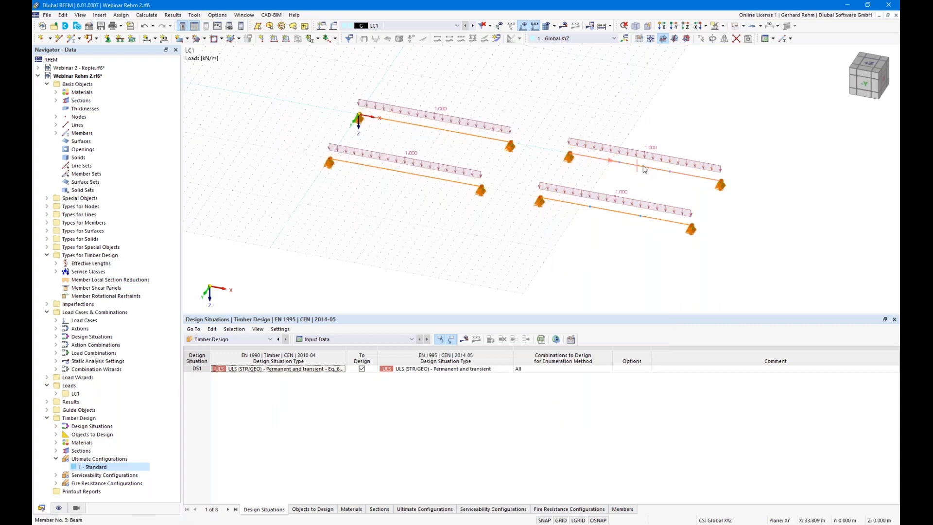
- Create a new effective length for member 3 with both flexural buckling options unchecked
{"action": "double_click", "coordinate": [644, 169]}
{"action": "left_click_drag", "start_coordinate": [441, 78], "coordinate": [413, 232]}
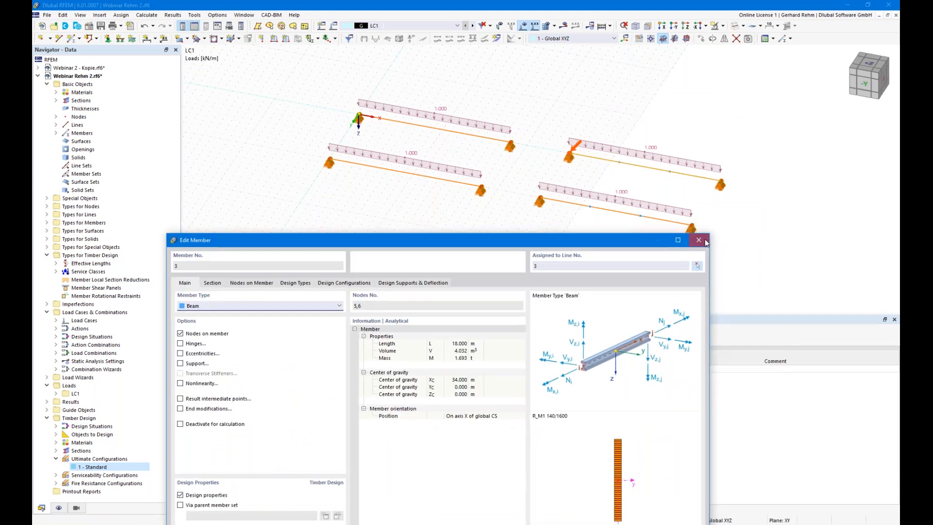
{"action": "left_click", "coordinate": [699, 240]}
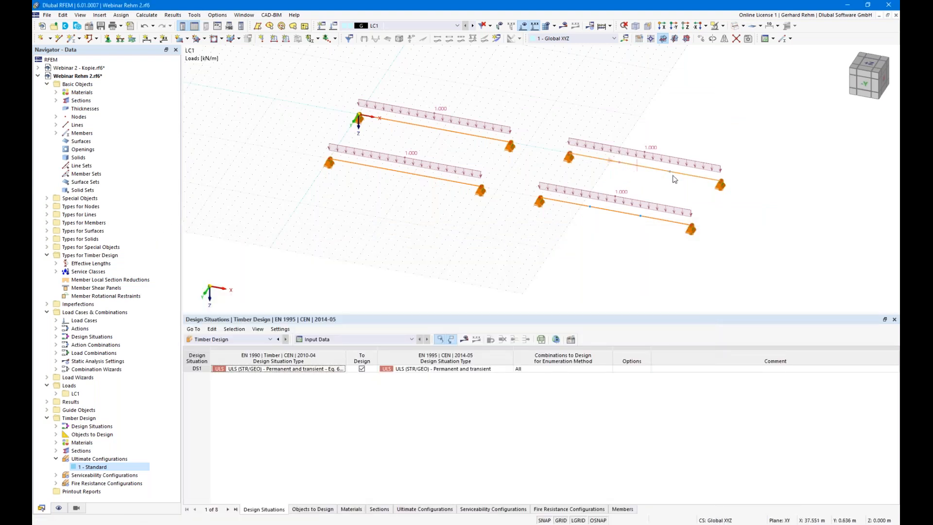
{"action": "double_click", "coordinate": [657, 171]}
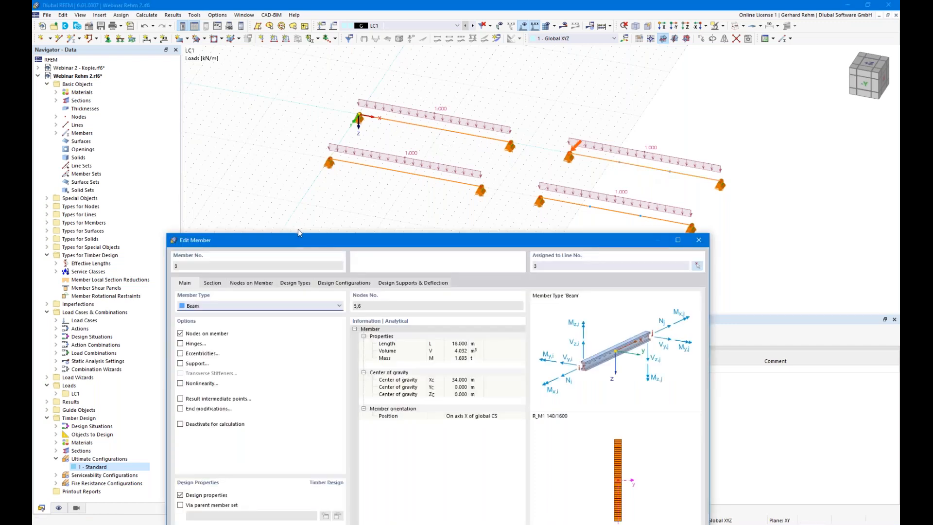
{"action": "left_click_drag", "start_coordinate": [290, 240], "coordinate": [292, 179]}
{"action": "left_click", "coordinate": [296, 221]}
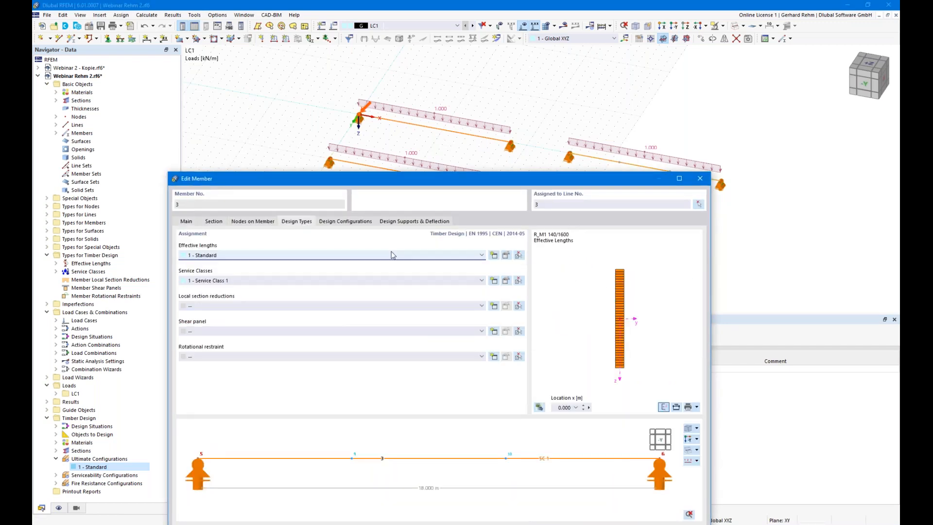
{"action": "left_click", "coordinate": [493, 255]}
{"action": "left_click", "coordinate": [276, 140]}
{"action": "left_click", "coordinate": [277, 150]}
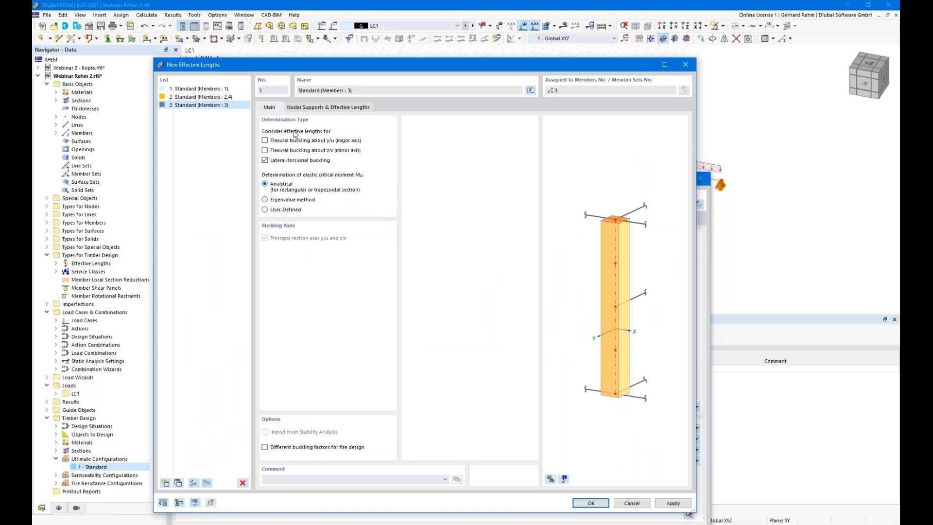
- Enable intermediate nodes in member 3's effective lengths, keeping kLT at 1.00
{"action": "left_click", "coordinate": [320, 108]}
{"action": "left_click_drag", "start_coordinate": [361, 76], "coordinate": [410, 236]}
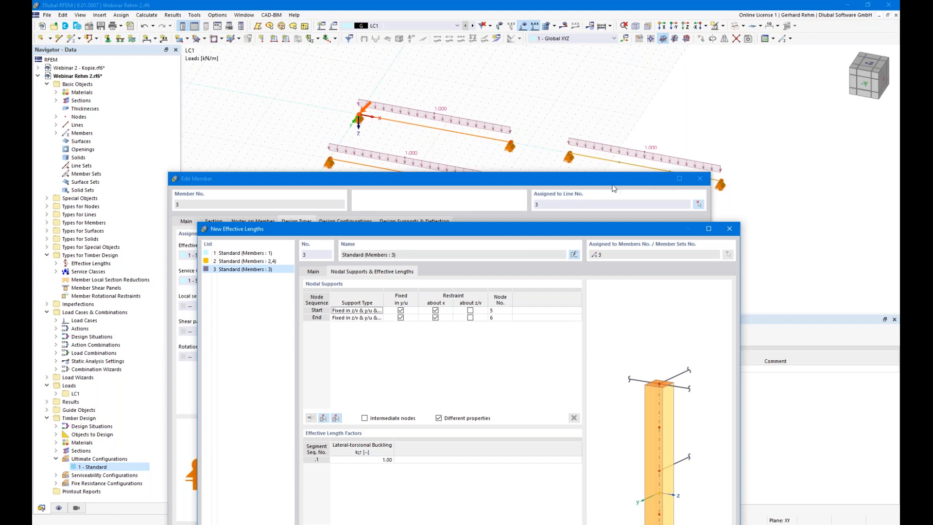
{"action": "left_click", "coordinate": [381, 460]}
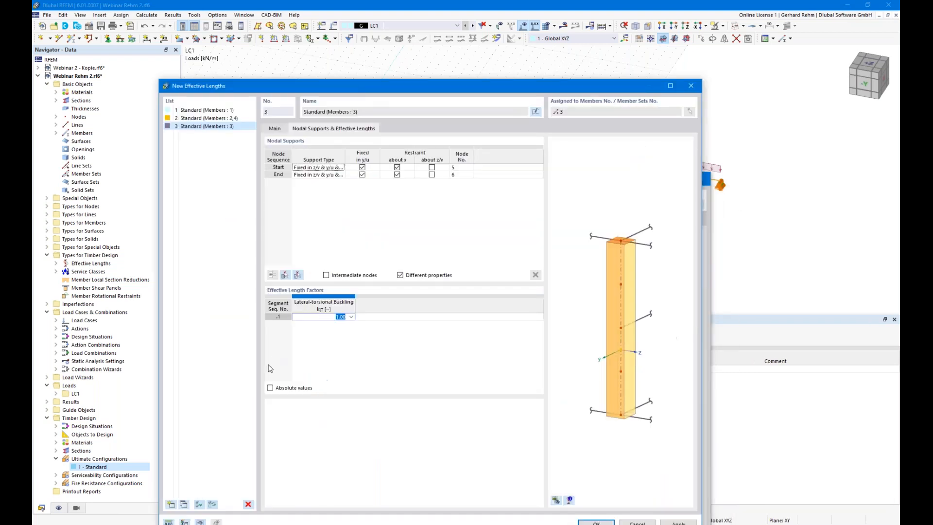
{"action": "left_click", "coordinate": [270, 387]}
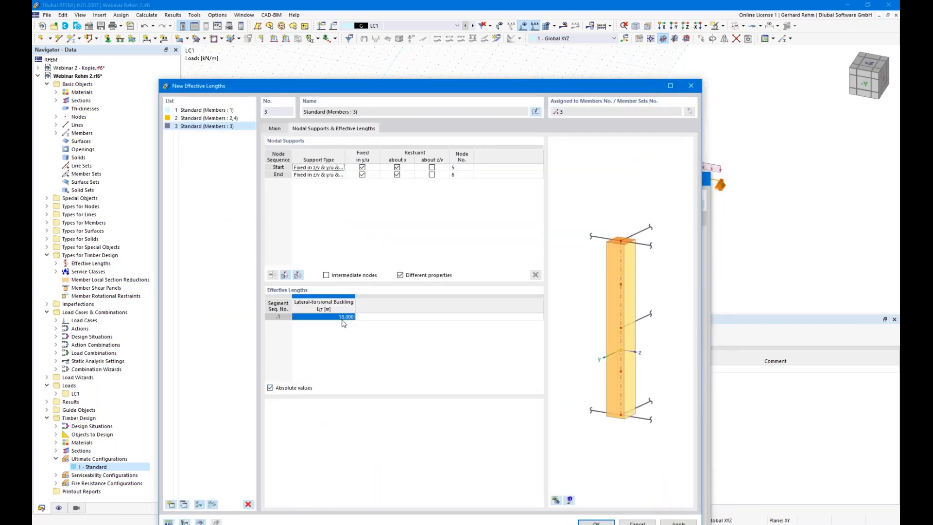
{"action": "left_click", "coordinate": [270, 387]}
{"action": "left_click_drag", "start_coordinate": [363, 94], "coordinate": [412, 172]}
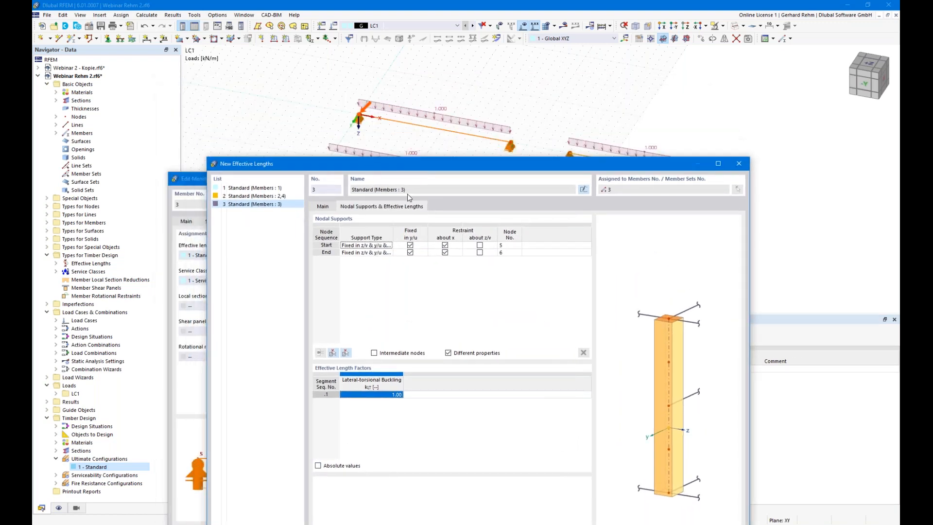
{"action": "left_click", "coordinate": [374, 353]}
{"action": "left_click_drag", "start_coordinate": [536, 167], "coordinate": [524, 198]}
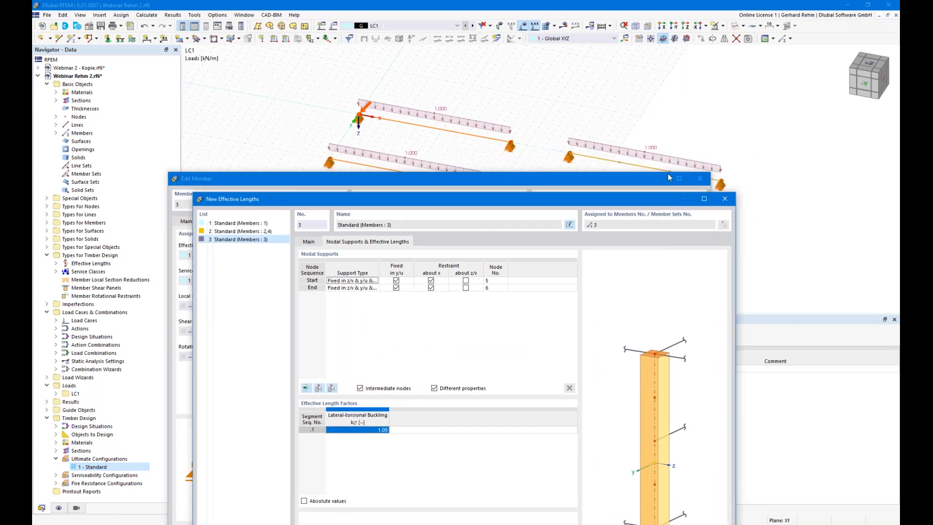
- Add member 3's intermediate nodes 9 and 10 and fix both laterally in y/u
{"action": "left_click", "coordinate": [332, 388]}
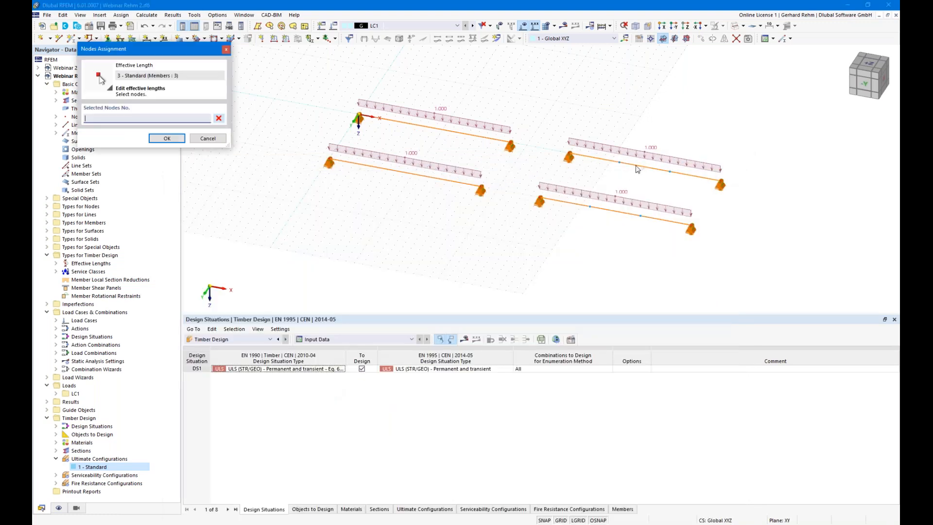
{"action": "left_click", "coordinate": [215, 139]}
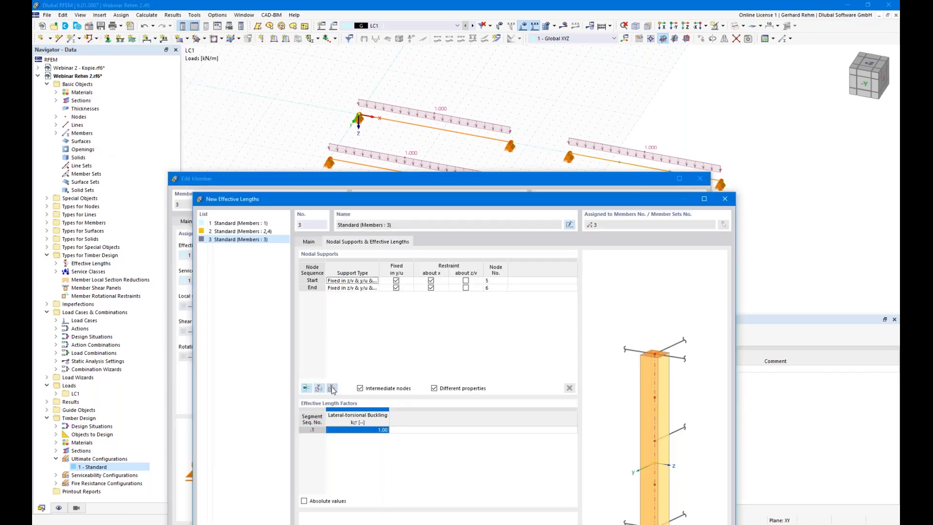
{"action": "left_click", "coordinate": [331, 389]}
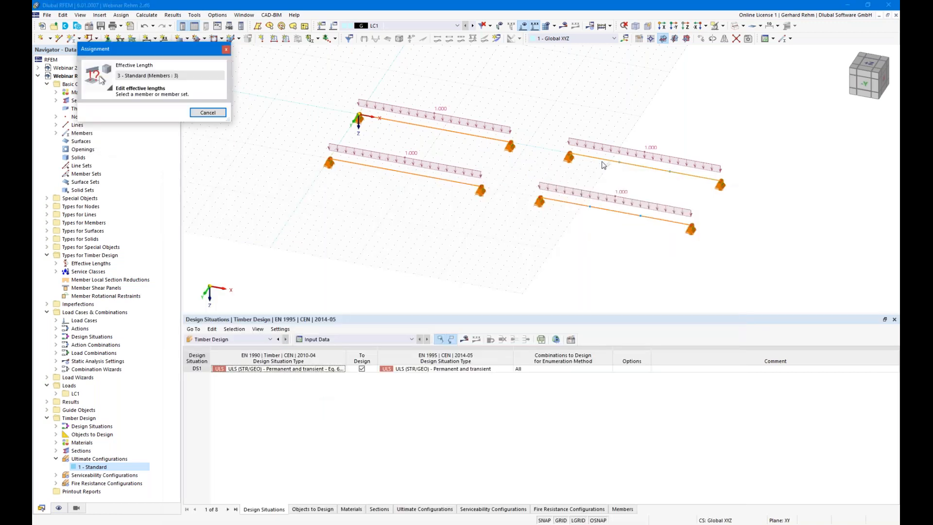
{"action": "left_click", "coordinate": [610, 162]}
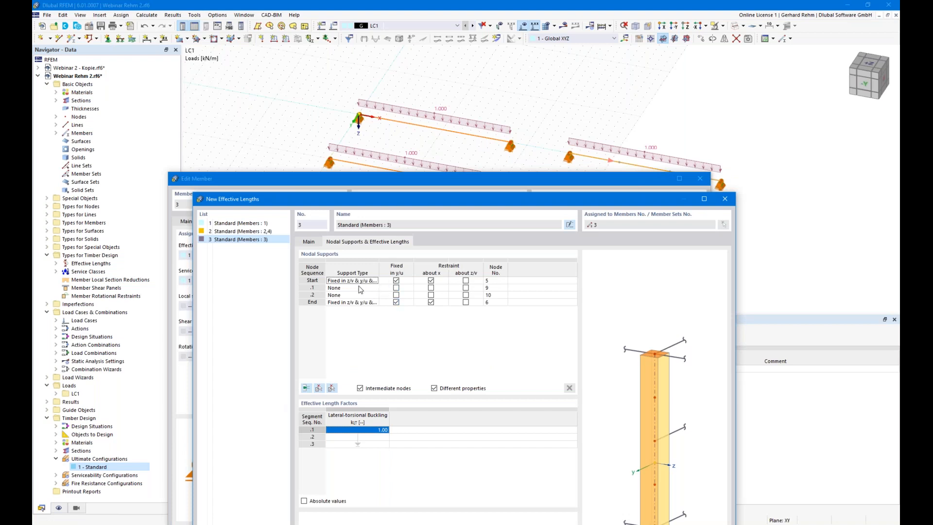
{"action": "left_click", "coordinate": [352, 295]}
{"action": "left_click", "coordinate": [352, 288]}
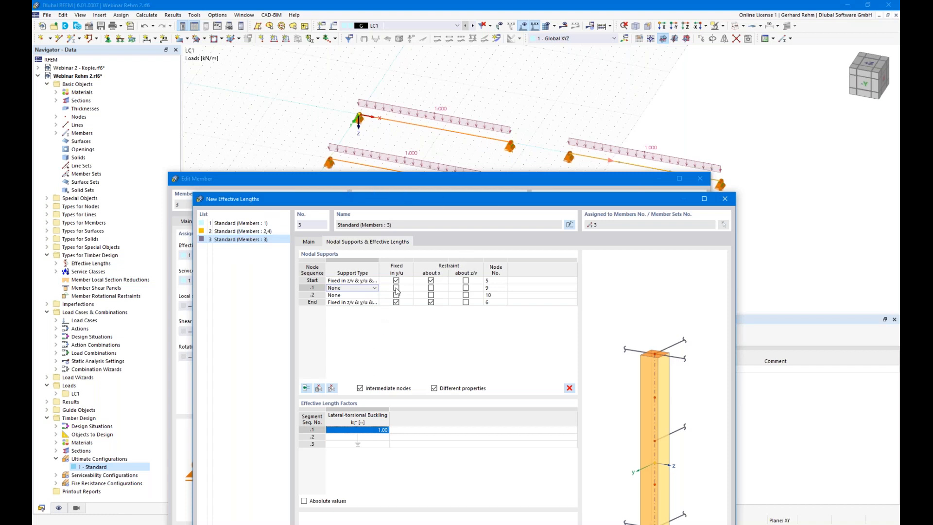
{"action": "left_click", "coordinate": [396, 288]}
{"action": "left_click", "coordinate": [396, 295]}
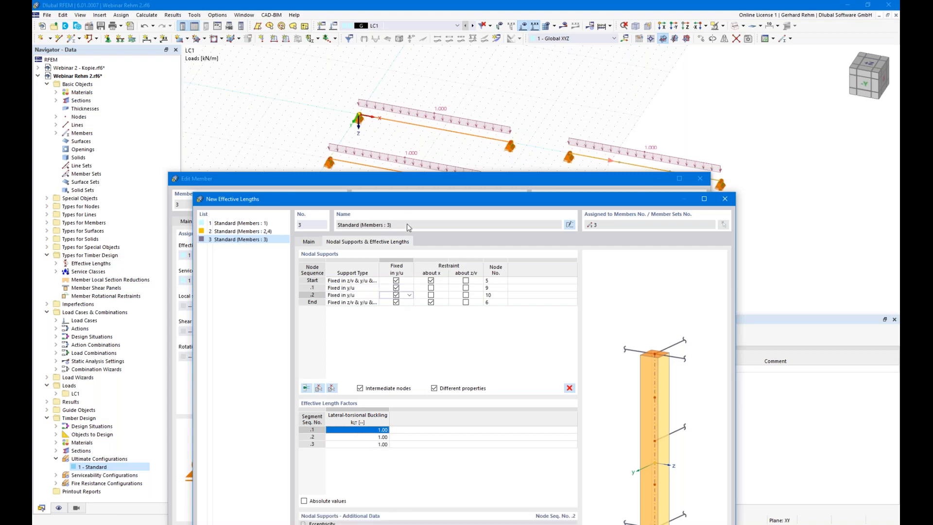
- Apply the 3 - Standard effective length to member 3, then open member 4's Design Types
{"action": "left_click_drag", "start_coordinate": [411, 202], "coordinate": [437, 165]}
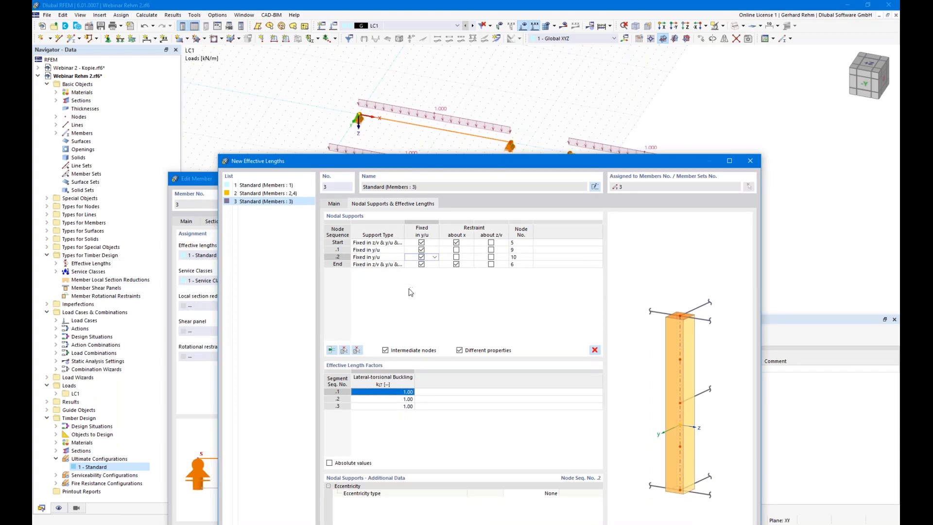
{"action": "left_click_drag", "start_coordinate": [432, 161], "coordinate": [417, 42]}
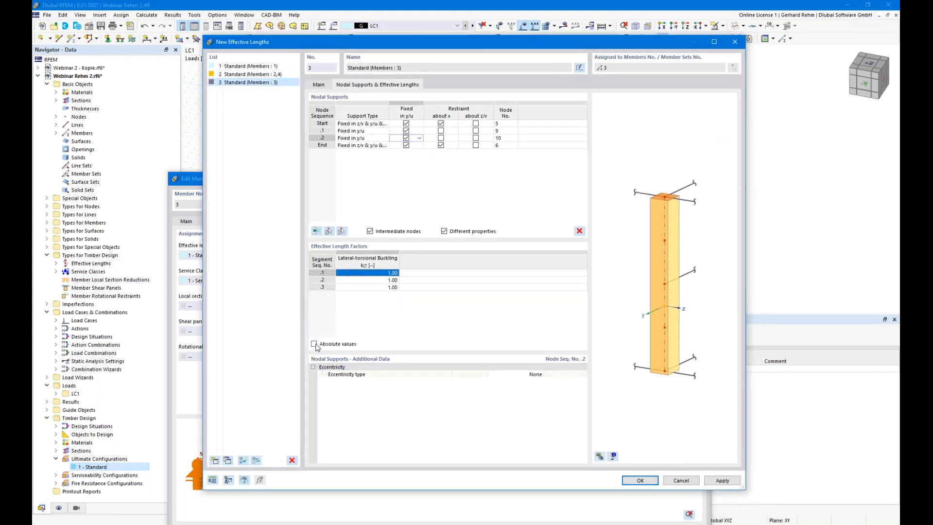
{"action": "left_click", "coordinate": [639, 480]}
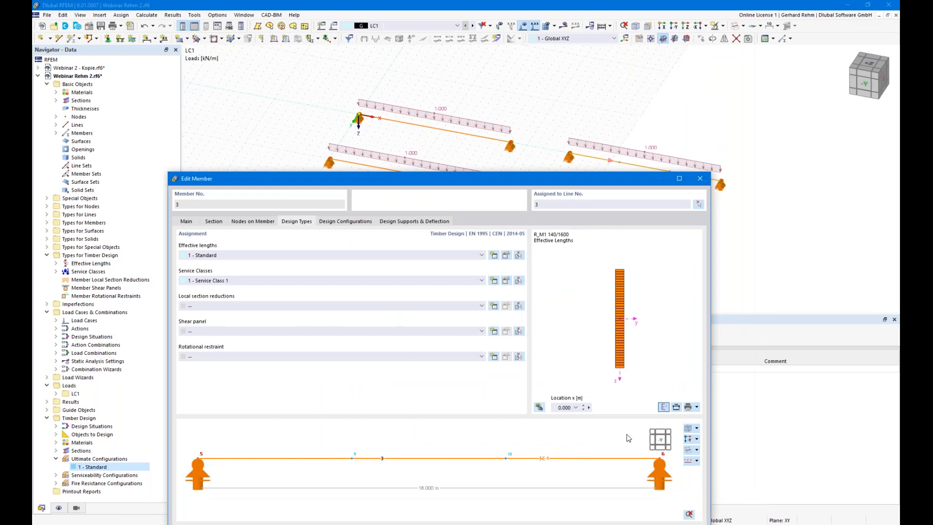
{"action": "left_click_drag", "start_coordinate": [572, 181], "coordinate": [608, 31]}
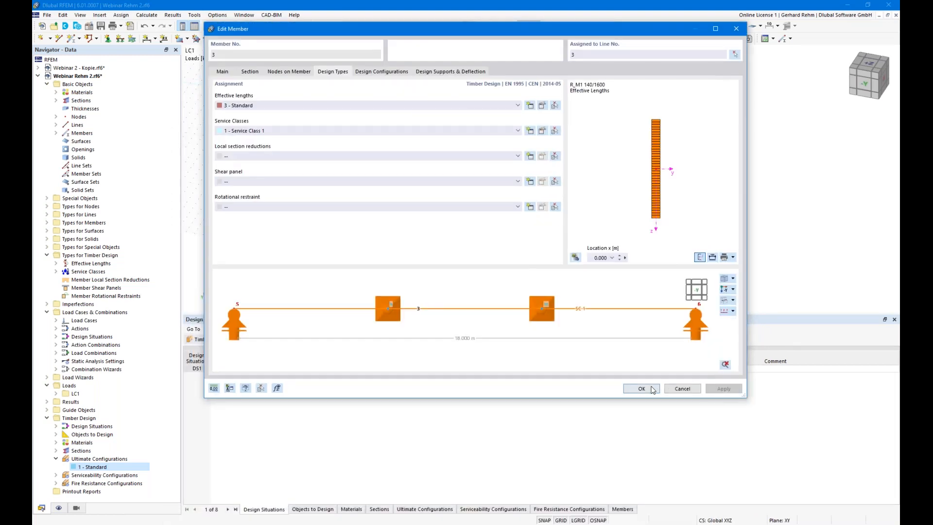
{"action": "left_click", "coordinate": [642, 388]}
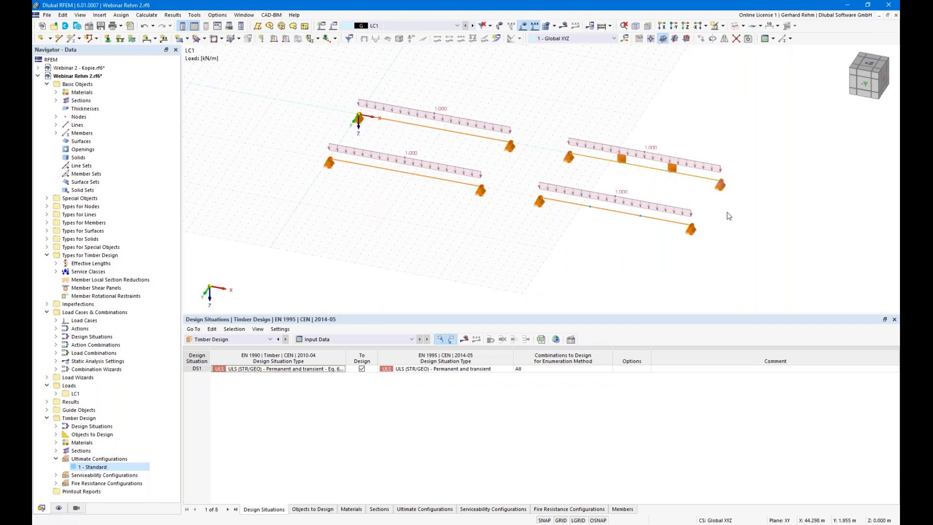
{"action": "double_click", "coordinate": [542, 220]}
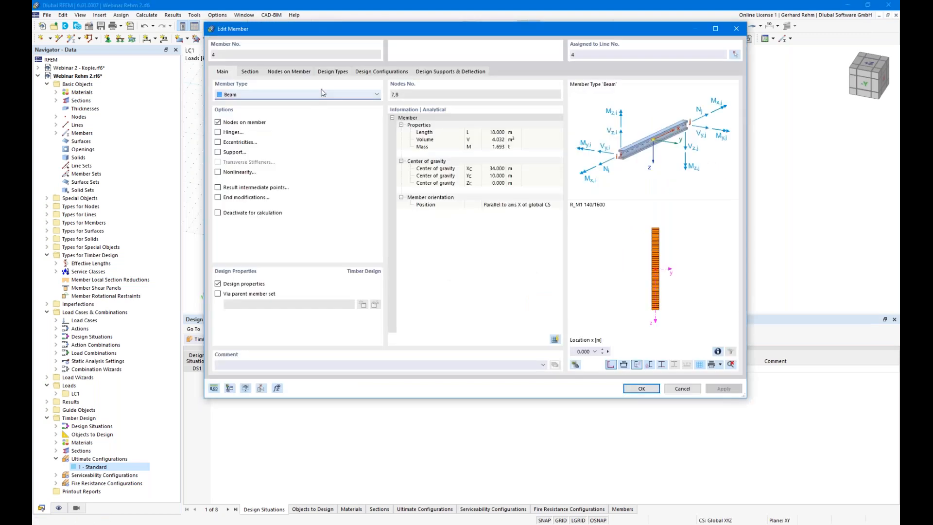
{"action": "left_click", "coordinate": [332, 72]}
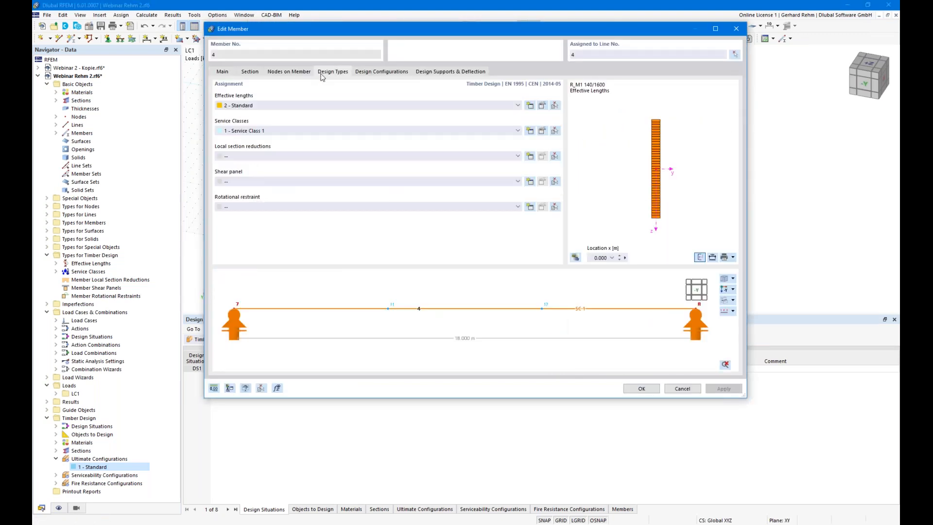
- Create a new eigenvalue-method effective length for member 4 without flexural buckling
{"action": "left_click", "coordinate": [529, 105]}
{"action": "left_click", "coordinate": [314, 177]}
{"action": "left_click", "coordinate": [314, 127]}
{"action": "left_click", "coordinate": [314, 118]}
{"action": "left_click", "coordinate": [356, 87]}
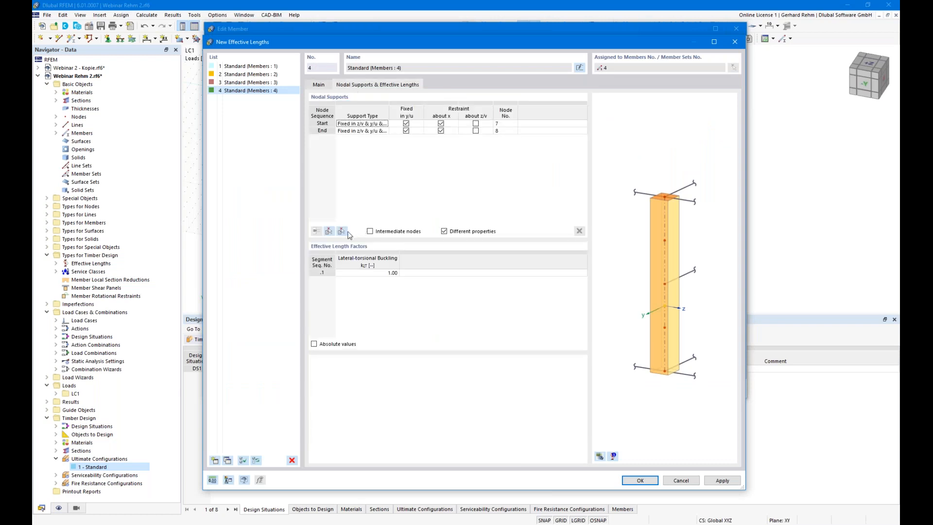
- Fix member 4 laterally in y/u at intermediate nodes 11 and 12 and apply
{"action": "left_click", "coordinate": [371, 232]}
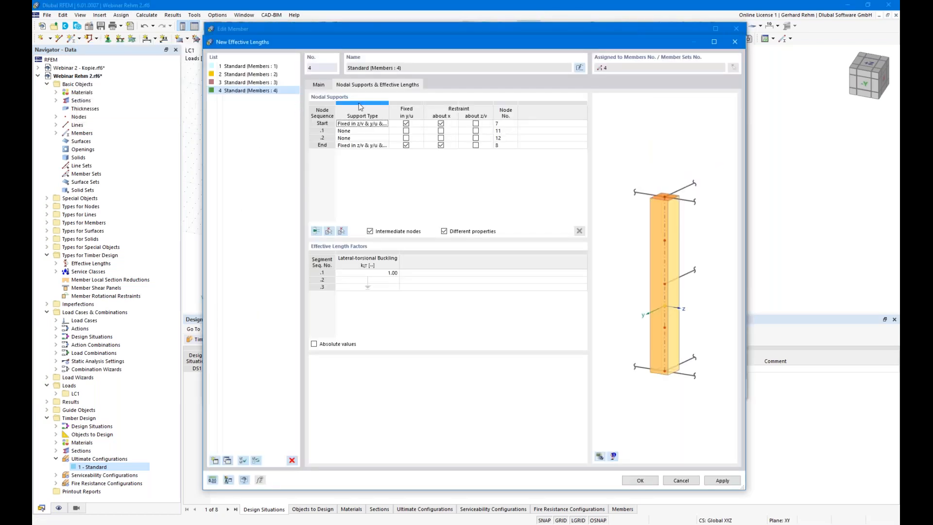
{"action": "left_click", "coordinate": [406, 131]}
{"action": "left_click", "coordinate": [406, 138]}
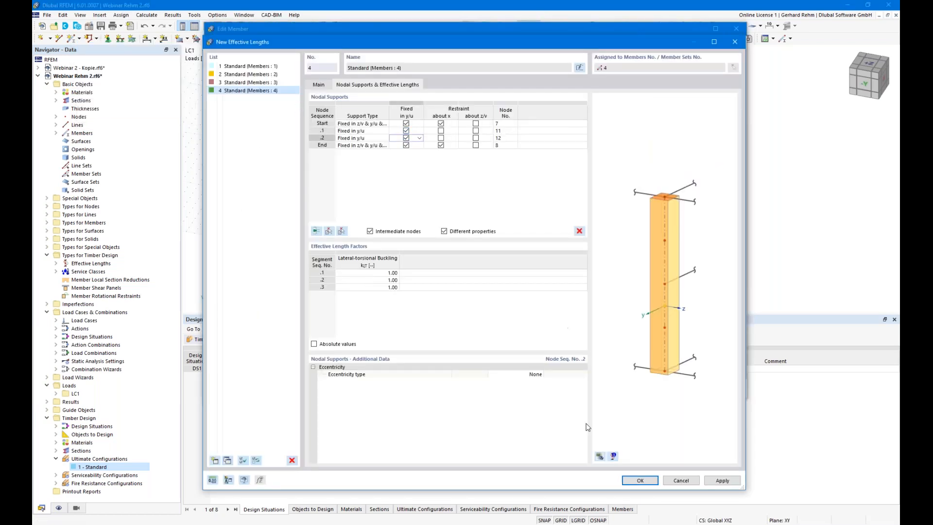
{"action": "left_click", "coordinate": [599, 456]}
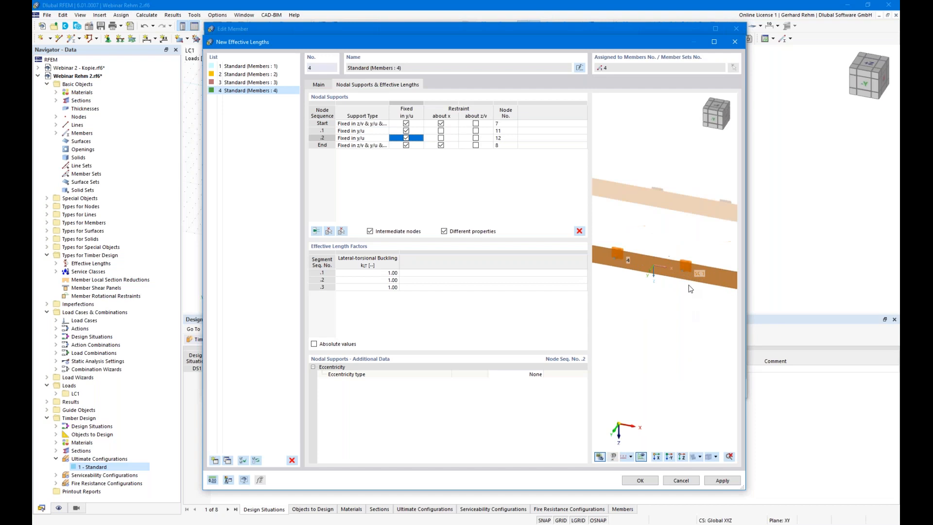
{"action": "middle_click_drag", "start_coordinate": [690, 316], "coordinate": [693, 377], "text": "ctrl"}
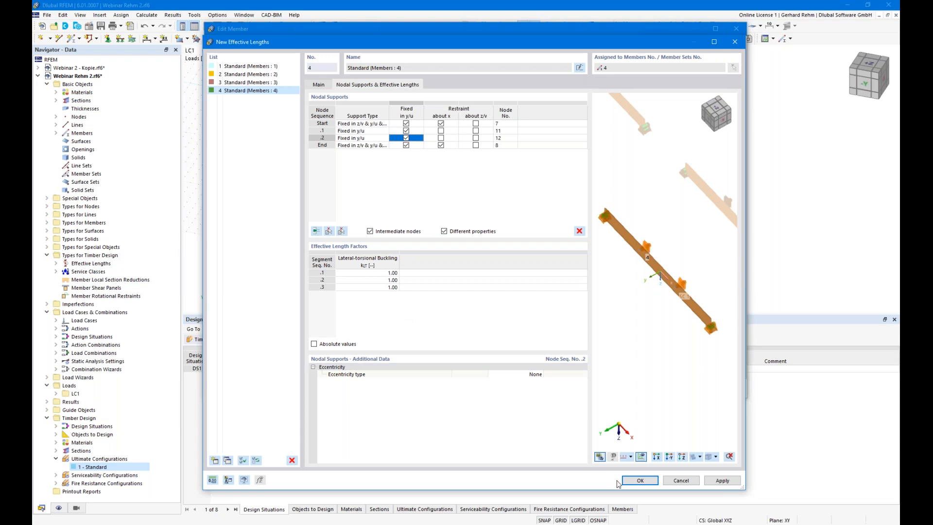
{"action": "left_click", "coordinate": [640, 481]}
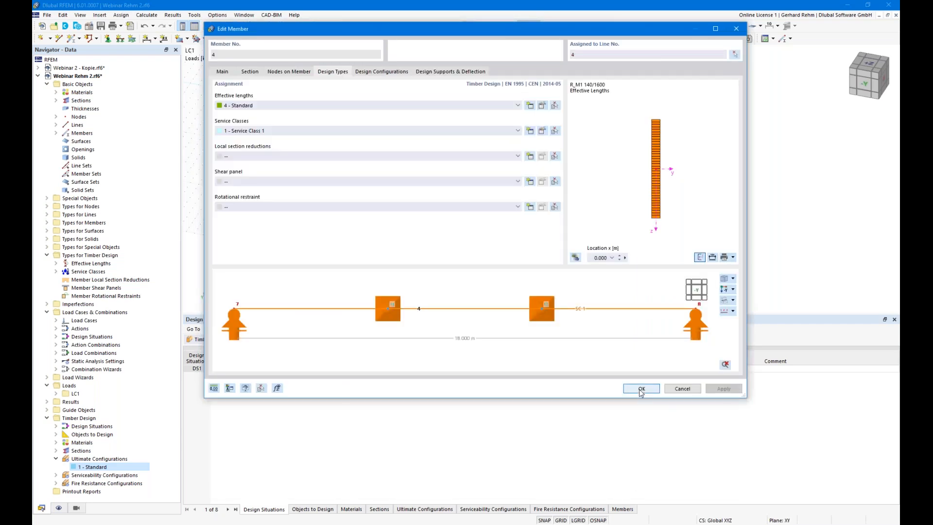
{"action": "left_click", "coordinate": [641, 389]}
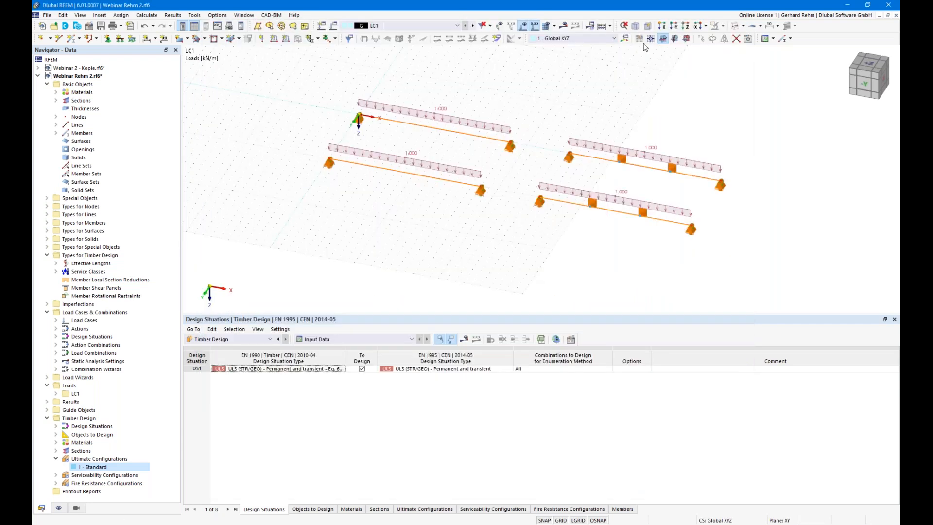
- Run the timber design calculation and display each beam's design ratios
{"action": "left_click", "coordinate": [464, 338]}
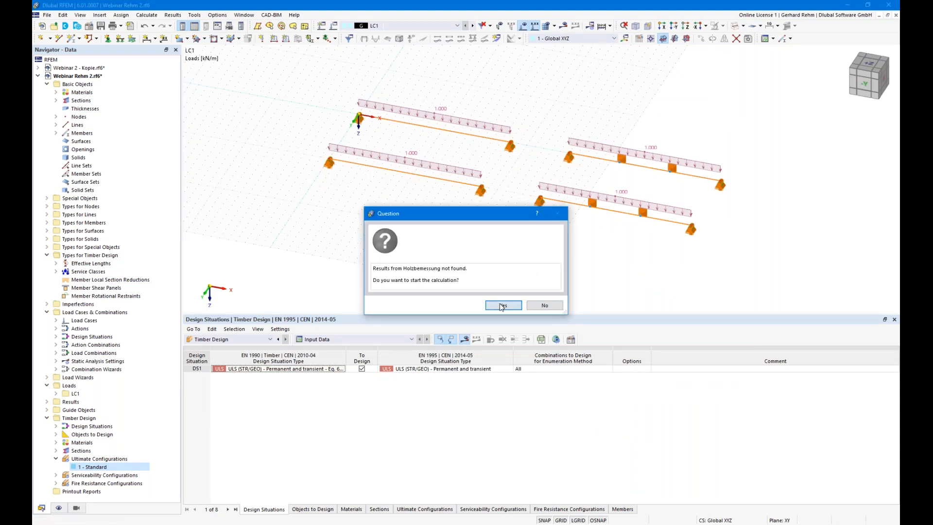
{"action": "left_click", "coordinate": [502, 305]}
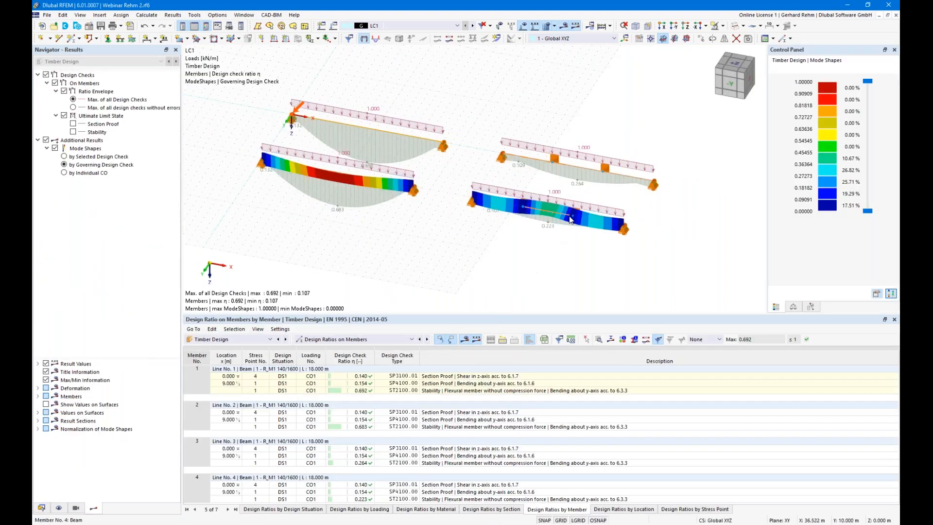
{"action": "scroll", "coordinate": [578, 184], "scroll_direction": "up", "scroll_amount": 2}
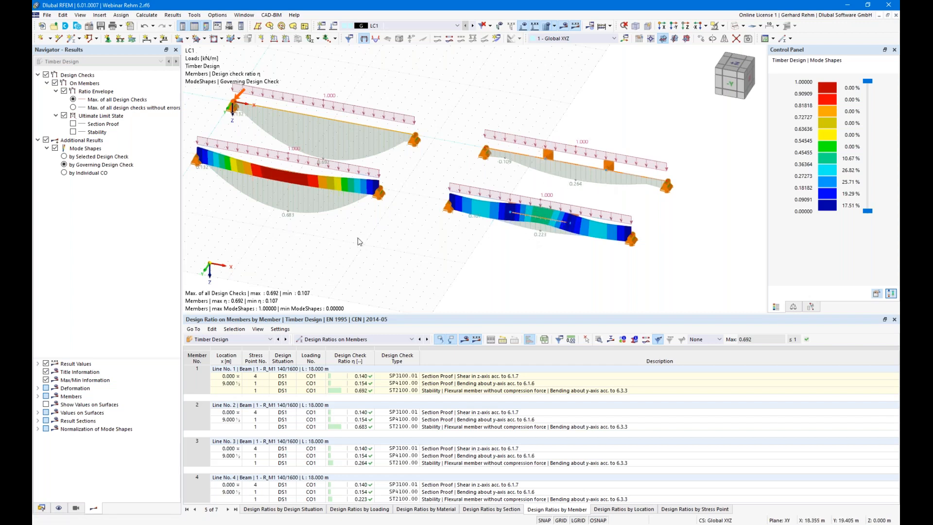
{"action": "middle_click_drag", "start_coordinate": [395, 223], "coordinate": [455, 211]}
{"action": "left_click_drag", "start_coordinate": [546, 318], "coordinate": [543, 400]}
- Inspect the beams in 3D, noting member 4's 0.223 stability ratio, and open its properties
{"action": "middle_click_drag", "start_coordinate": [564, 342], "coordinate": [521, 327], "text": "ctrl"}
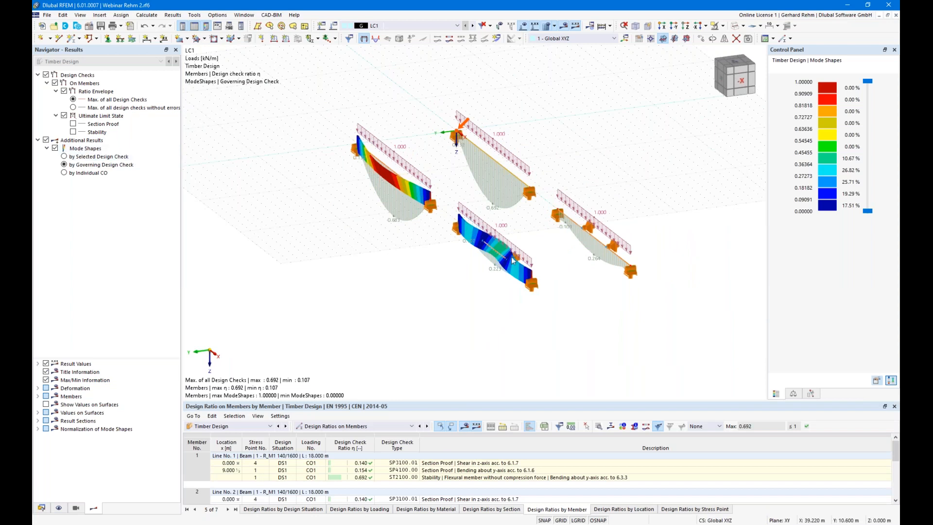
{"action": "scroll", "coordinate": [321, 156], "scroll_direction": "up", "scroll_amount": 2}
{"action": "middle_click_drag", "start_coordinate": [321, 156], "coordinate": [320, 88], "text": "ctrl"}
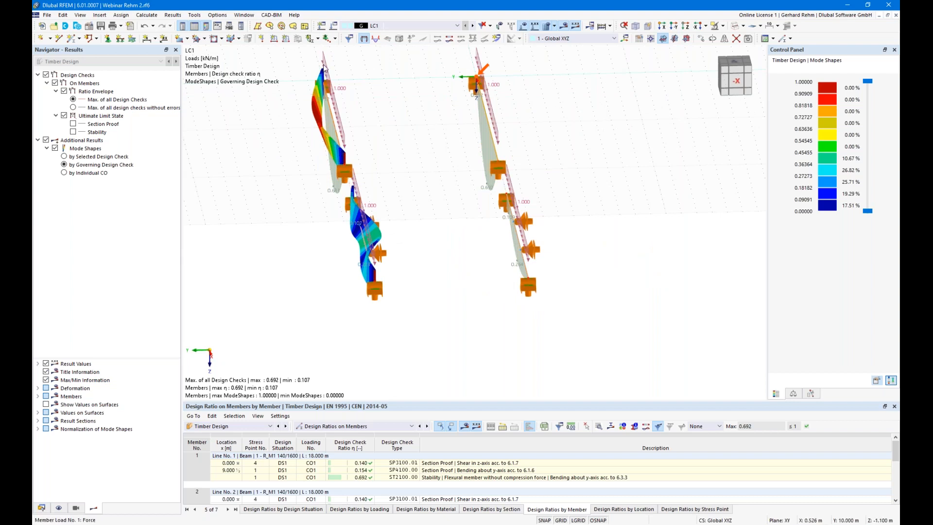
{"action": "middle_click_drag", "start_coordinate": [335, 231], "coordinate": [287, 175], "text": "ctrl"}
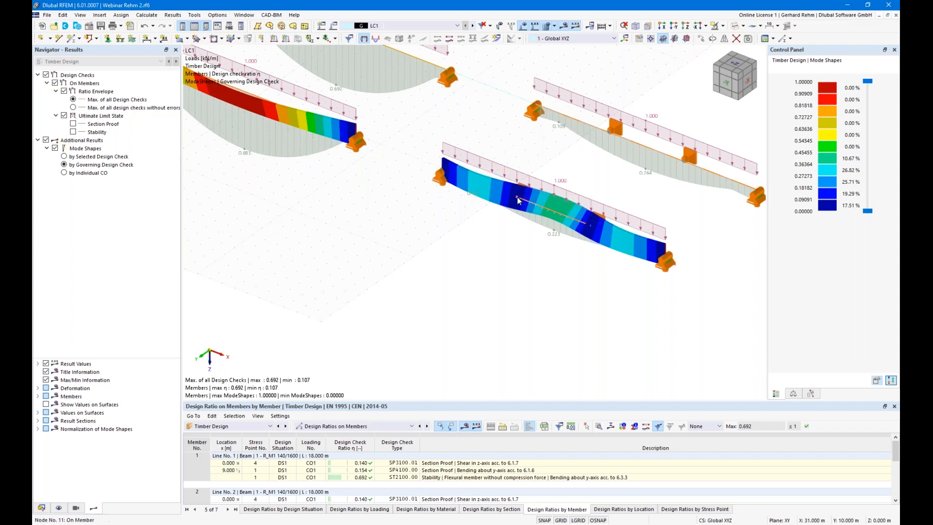
{"action": "mouse_move", "coordinate": [602, 276]}
{"action": "middle_mouse_down", "text": "ctrl"}
{"action": "mouse_move", "coordinate": [583, 282]}
{"action": "mouse_move", "coordinate": [489, 250]}
{"action": "mouse_move", "coordinate": [623, 292]}
{"action": "mouse_move", "coordinate": [619, 284]}
{"action": "middle_mouse_up", "text": "ctrl"}
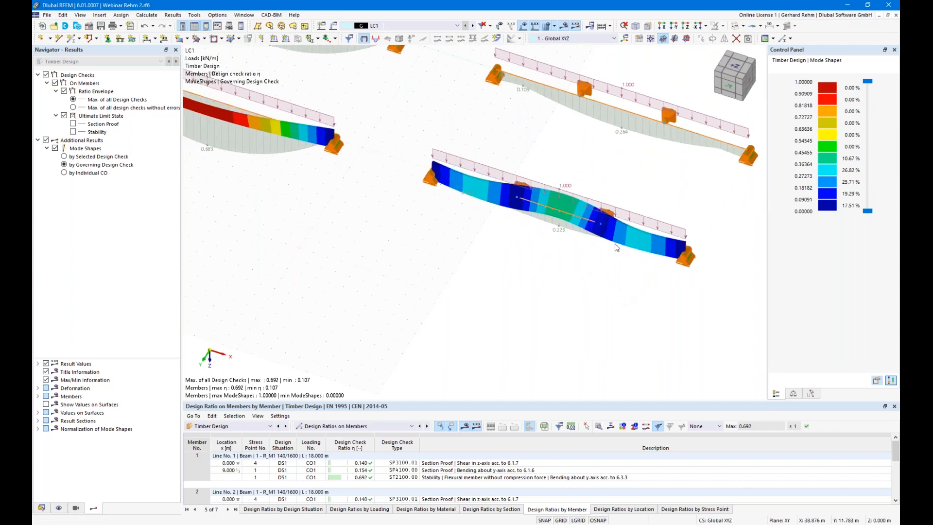
{"action": "double_click", "coordinate": [584, 221]}
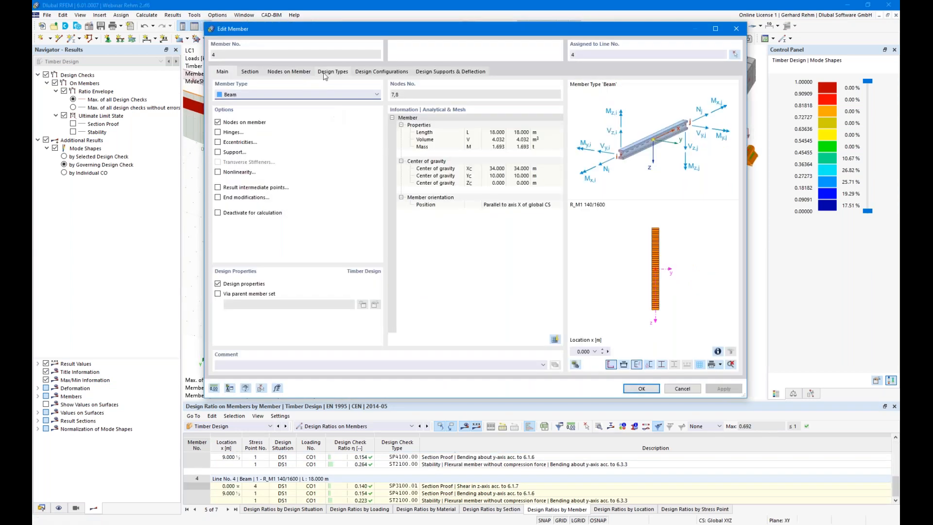
- In member 4's effective lengths, place intermediate lateral support .1 eccentrically at the upper flange
{"action": "left_click", "coordinate": [332, 72]}
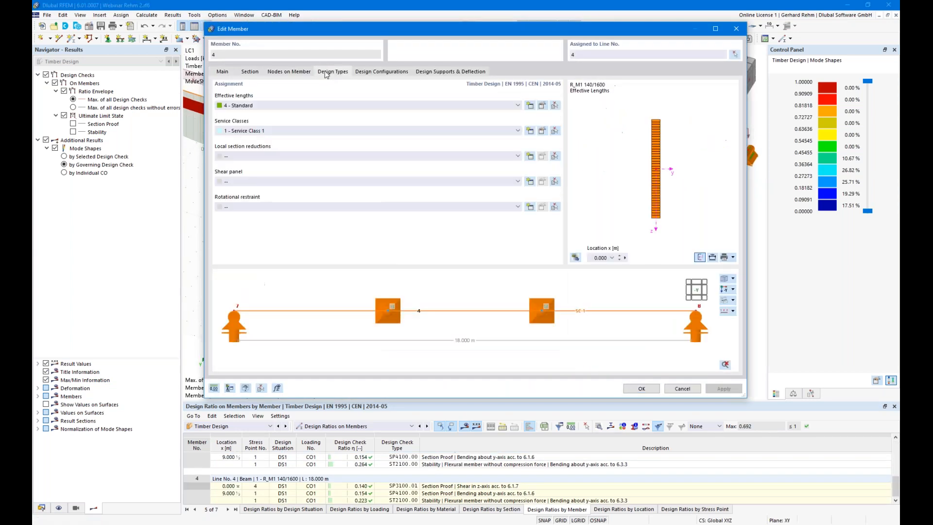
{"action": "left_click", "coordinate": [542, 106]}
{"action": "left_click", "coordinate": [378, 84]}
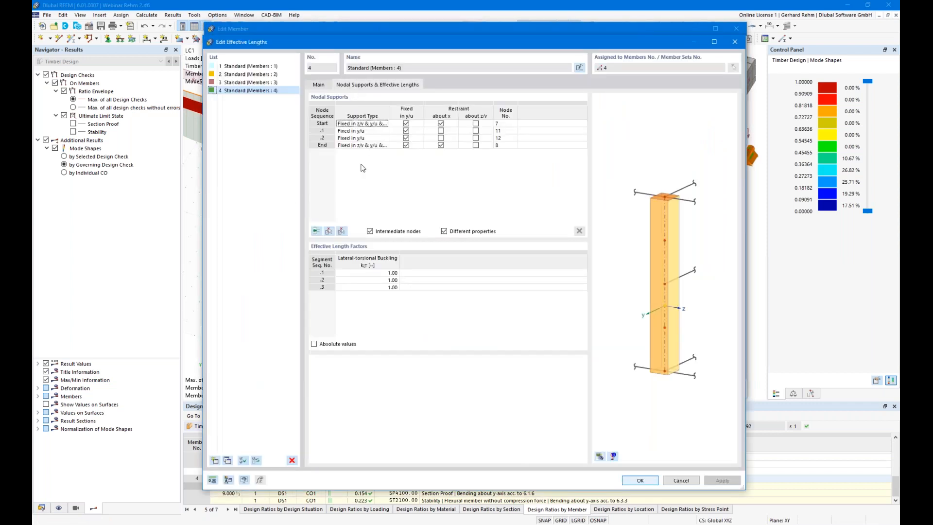
{"action": "left_click", "coordinate": [382, 131]}
{"action": "left_click", "coordinate": [538, 374]}
{"action": "left_click", "coordinate": [538, 374]}
{"action": "left_click", "coordinate": [514, 387]}
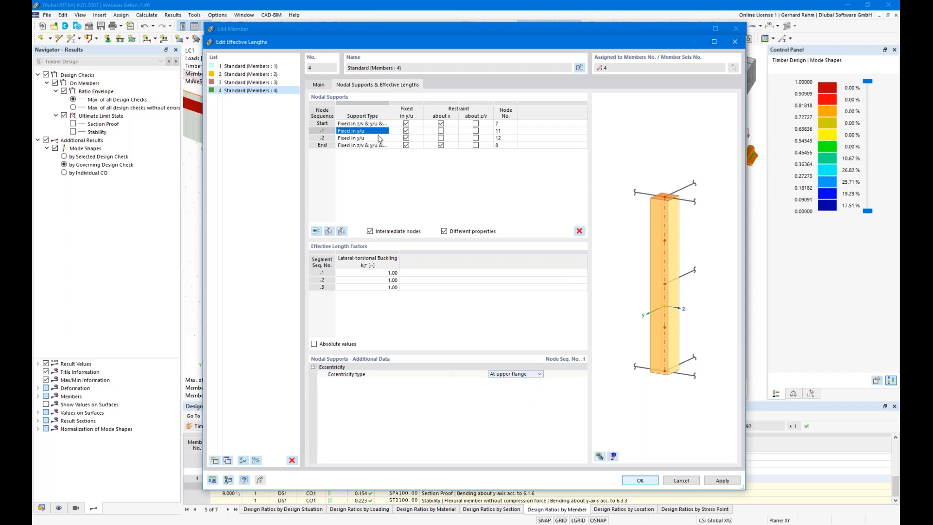
- Set support .2's eccentricity type and apply the effective lengths to member 4, deleting design results
{"action": "left_click", "coordinate": [377, 138]}
{"action": "left_click", "coordinate": [539, 374]}
{"action": "left_click", "coordinate": [539, 374]}
{"action": "left_click", "coordinate": [511, 388]}
{"action": "left_click", "coordinate": [639, 480]}
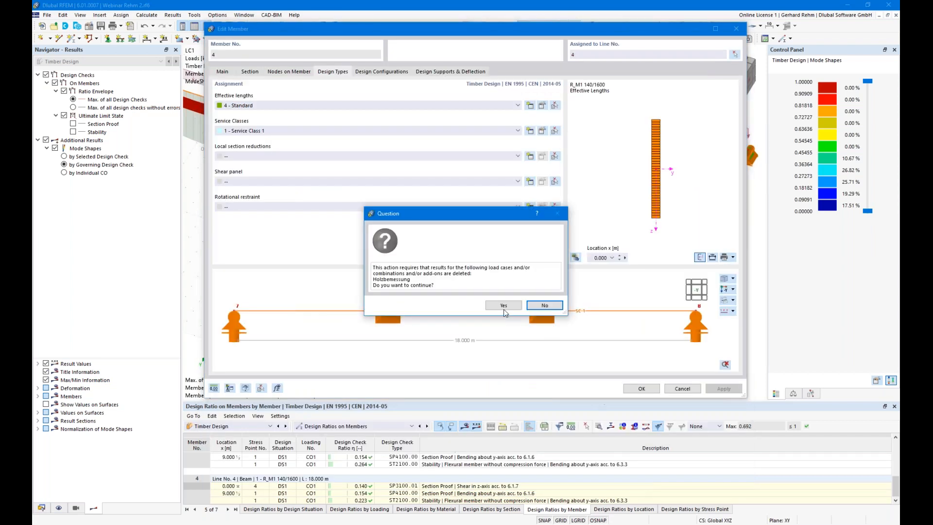
{"action": "left_click", "coordinate": [499, 306]}
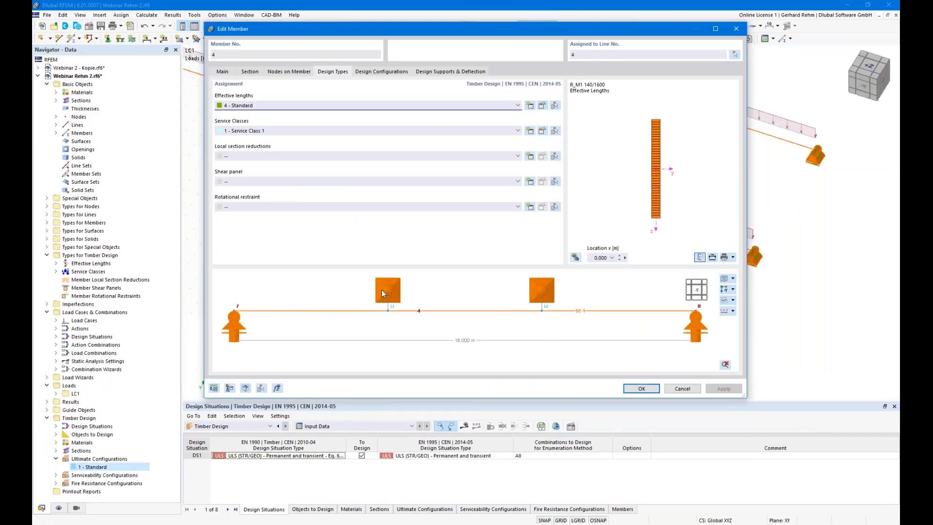
{"action": "left_click", "coordinate": [653, 389]}
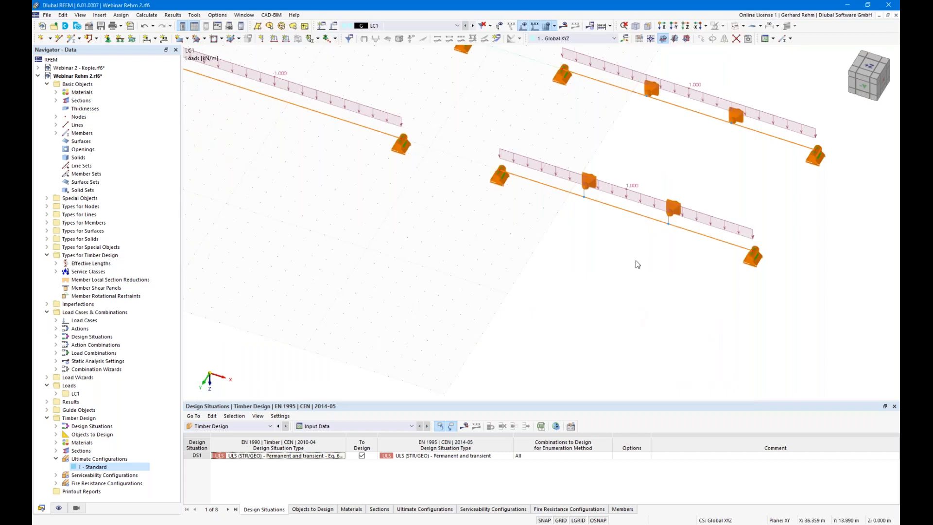
- Display the beams as solids and recalculate all, running the LC1 static analysis
{"action": "left_click", "coordinate": [735, 27]}
{"action": "middle_click_drag", "start_coordinate": [681, 345], "coordinate": [637, 306], "text": "ctrl"}
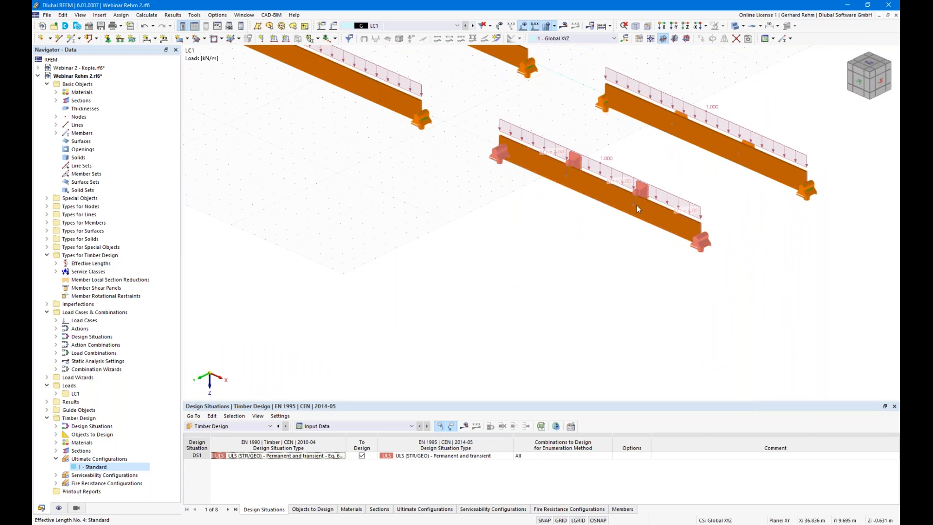
{"action": "scroll", "coordinate": [613, 277], "scroll_direction": "down", "scroll_amount": 2}
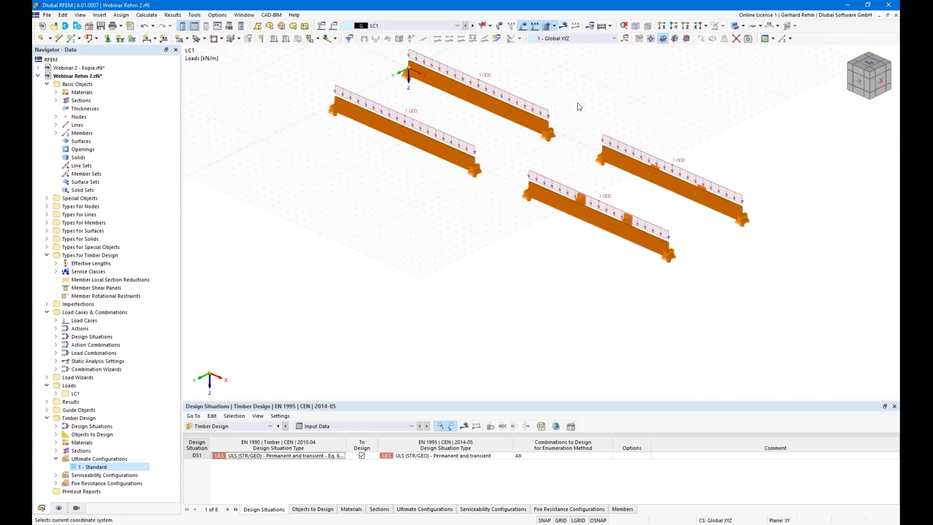
{"action": "left_click", "coordinate": [564, 25]}
{"action": "key", "text": "Return"}
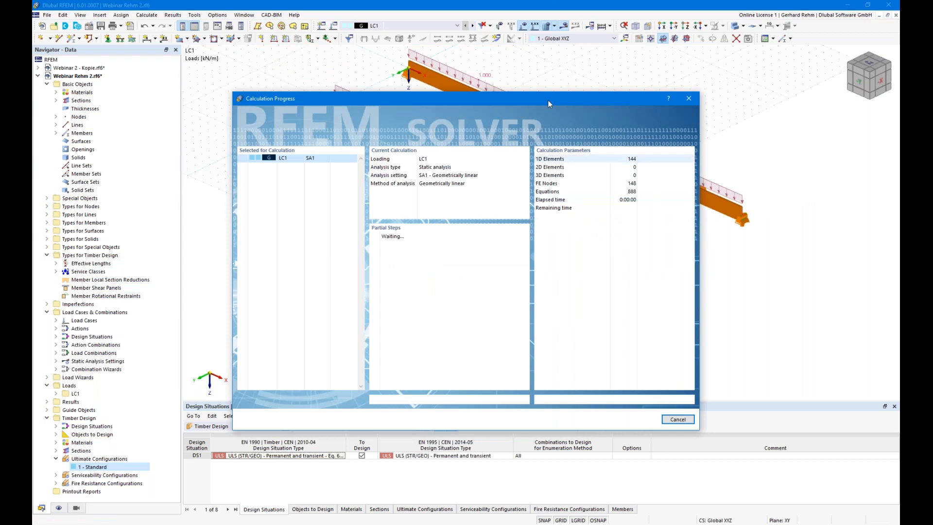
{"action": "left_click_drag", "start_coordinate": [504, 99], "coordinate": [319, 67]}
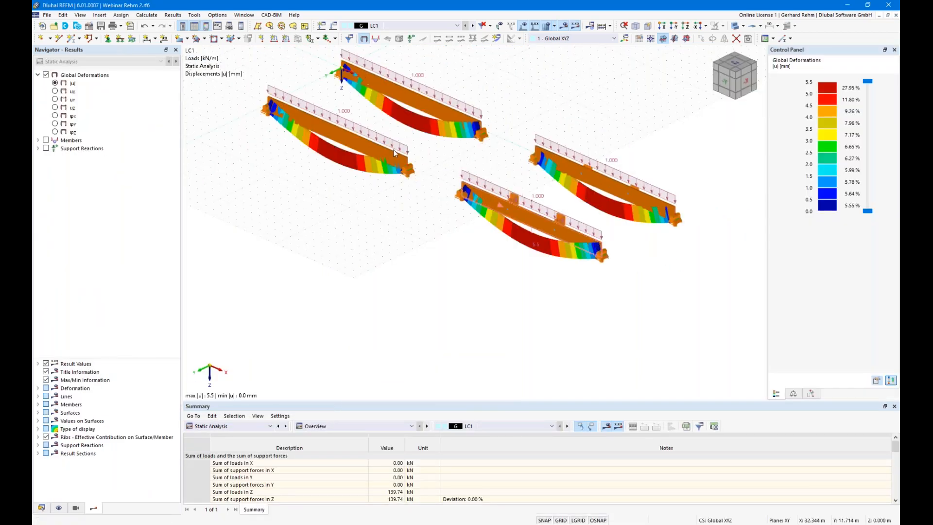
- Run the timber design calculation from the Timber Design input data table
{"action": "left_click", "coordinate": [253, 426]}
{"action": "left_click", "coordinate": [233, 475]}
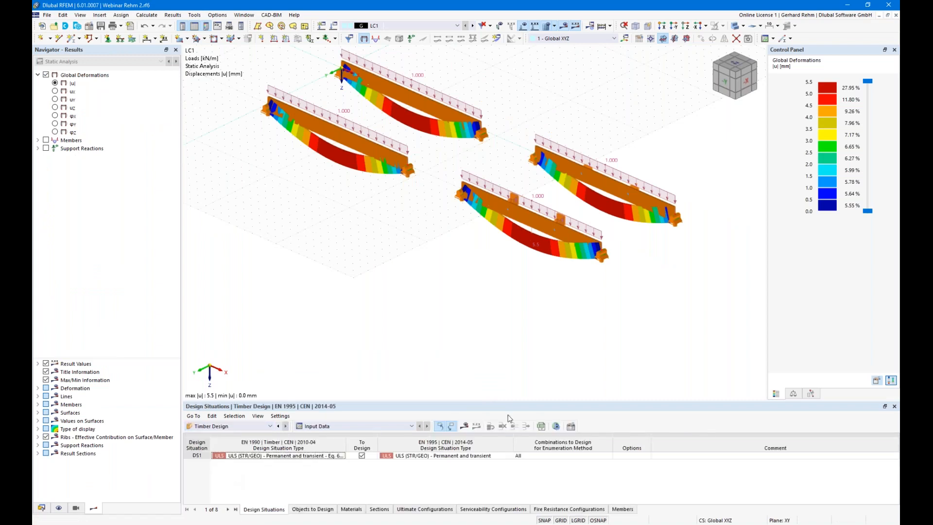
{"action": "left_click", "coordinate": [467, 426]}
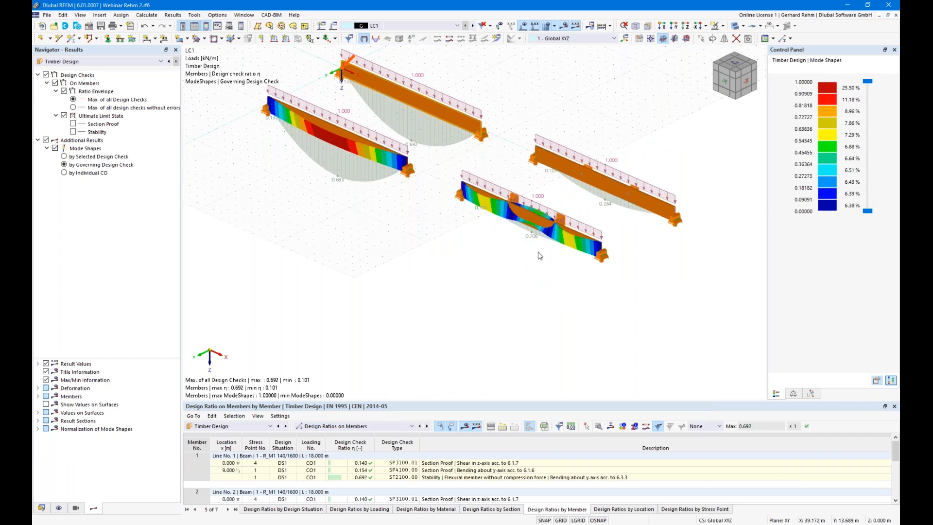
- Show the beams semi-transparent with loads hidden, orbiting and zooming around the buckled beam
{"action": "left_click", "coordinate": [735, 28]}
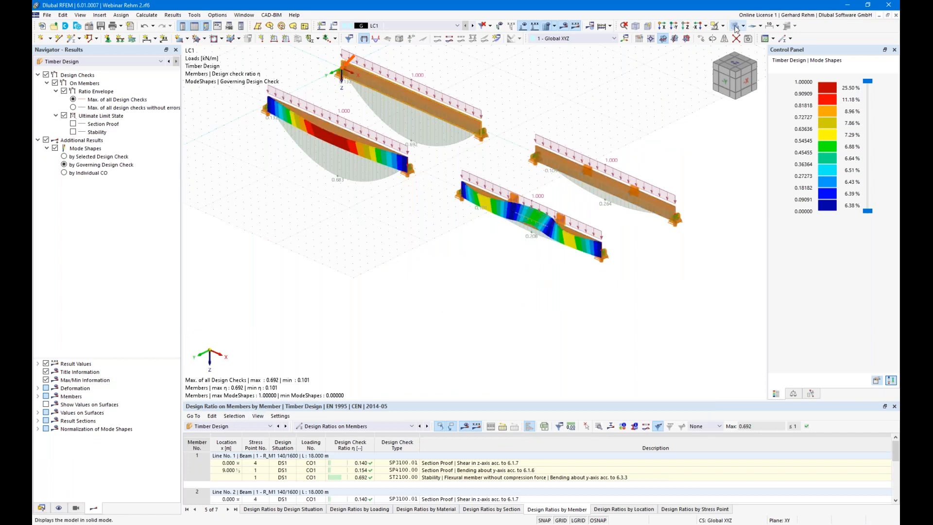
{"action": "middle_click_drag", "start_coordinate": [617, 319], "coordinate": [566, 291], "text": "ctrl"}
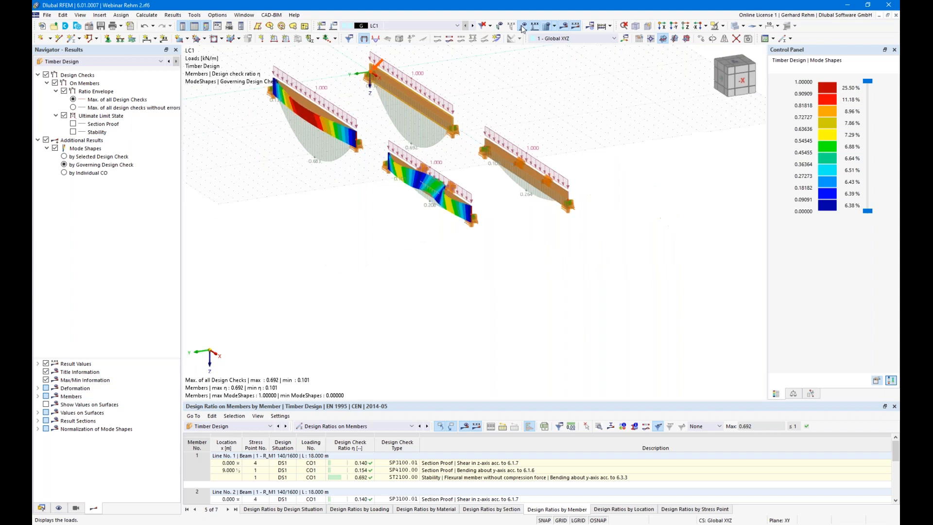
{"action": "left_click", "coordinate": [522, 27]}
{"action": "scroll", "coordinate": [478, 229], "scroll_direction": "up", "scroll_amount": 3}
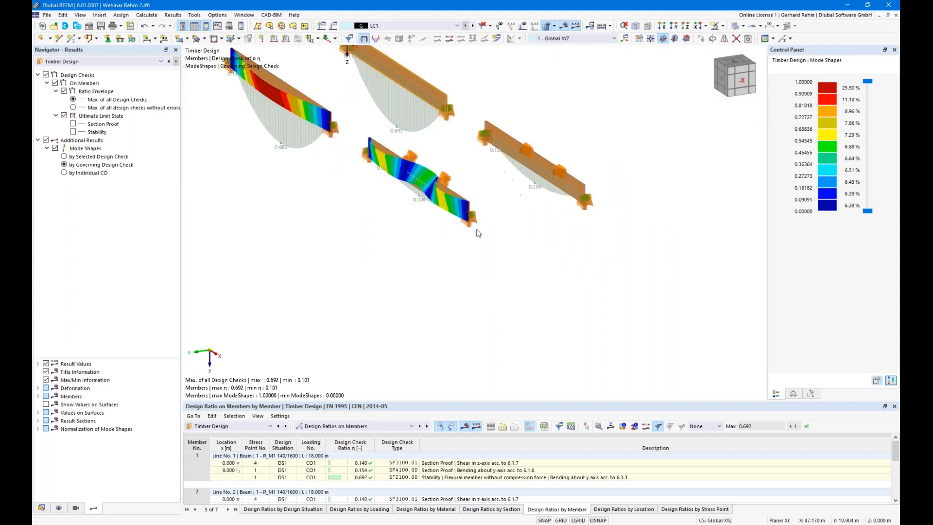
{"action": "middle_click_drag", "start_coordinate": [466, 206], "coordinate": [464, 268], "text": "ctrl"}
{"action": "scroll", "coordinate": [396, 174], "scroll_direction": "up", "scroll_amount": 5}
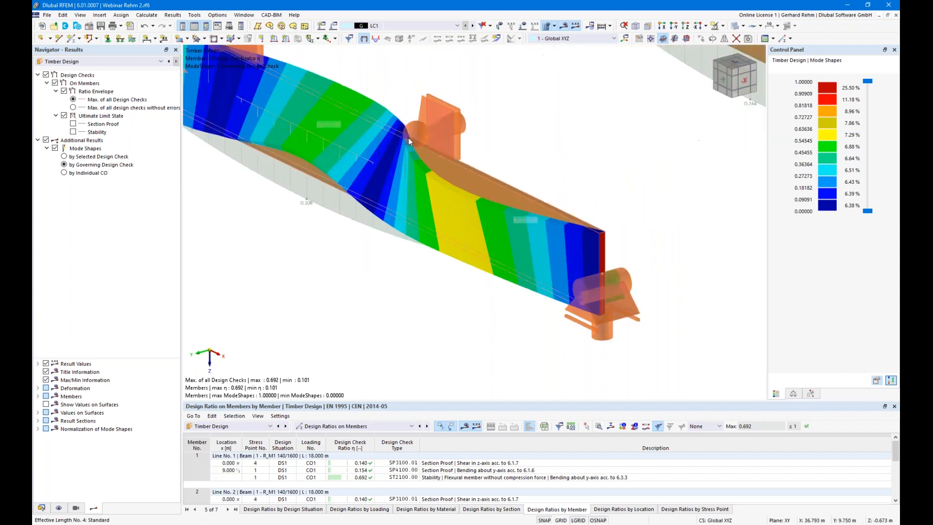
{"action": "middle_click_drag", "start_coordinate": [427, 292], "coordinate": [365, 235], "text": "ctrl"}
{"action": "scroll", "coordinate": [550, 357], "scroll_direction": "down", "scroll_amount": 4}
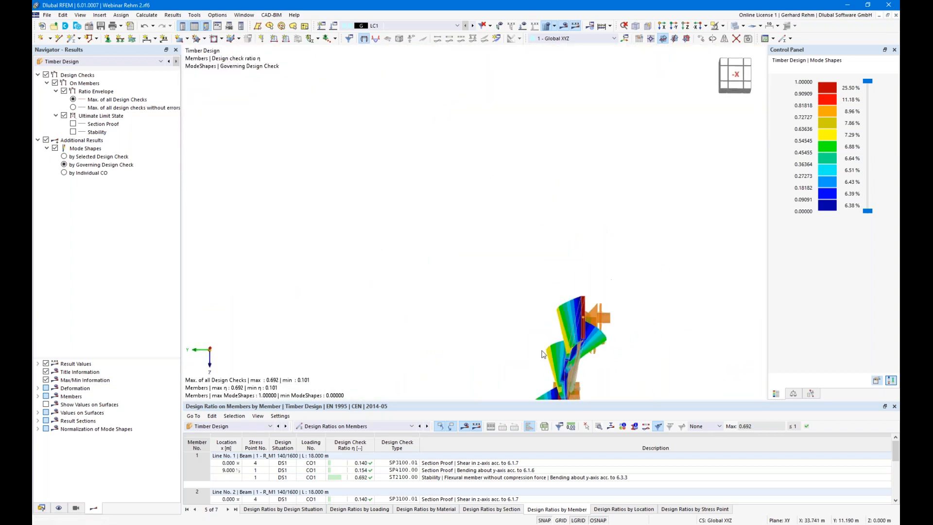
{"action": "middle_click_drag", "start_coordinate": [617, 364], "coordinate": [543, 362], "text": "ctrl"}
{"action": "scroll", "coordinate": [507, 261], "scroll_direction": "down", "scroll_amount": 1}
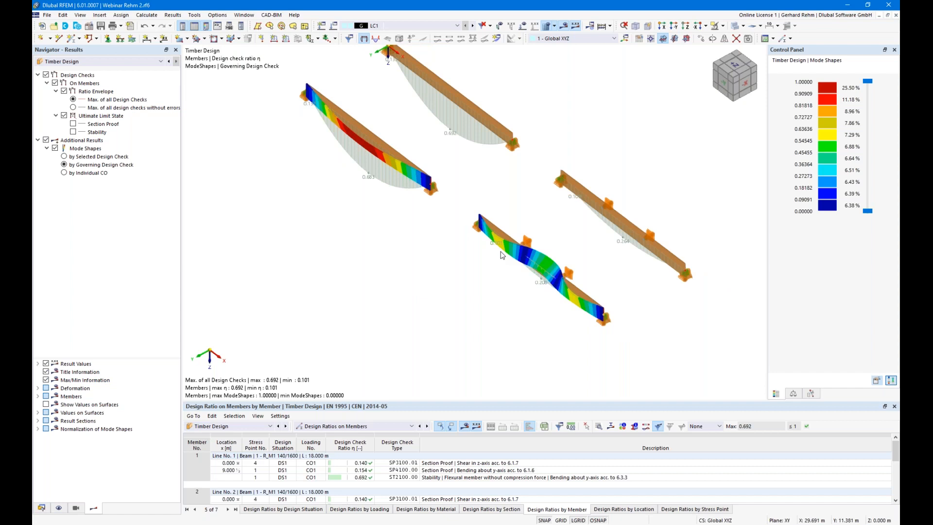
{"action": "scroll", "coordinate": [498, 249], "scroll_direction": "down", "scroll_amount": 2}
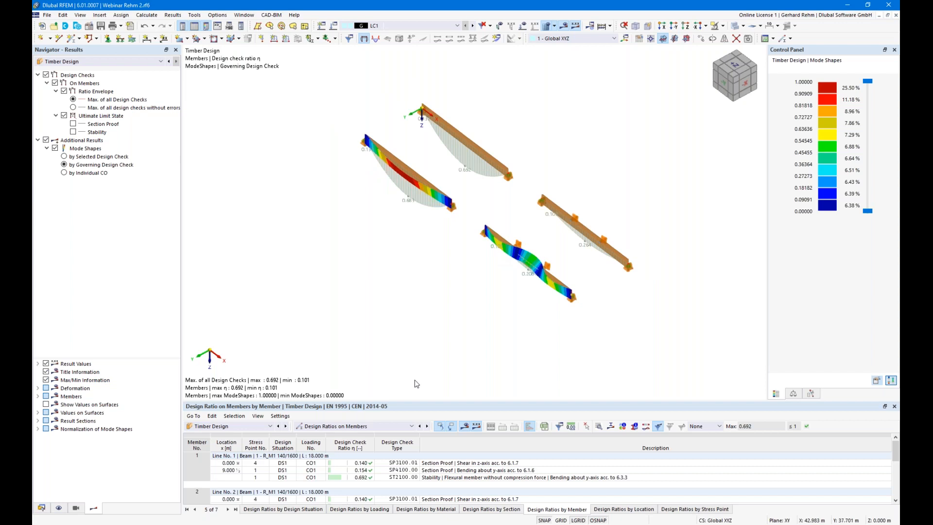
{"action": "middle_click_drag", "start_coordinate": [421, 343], "coordinate": [488, 329]}
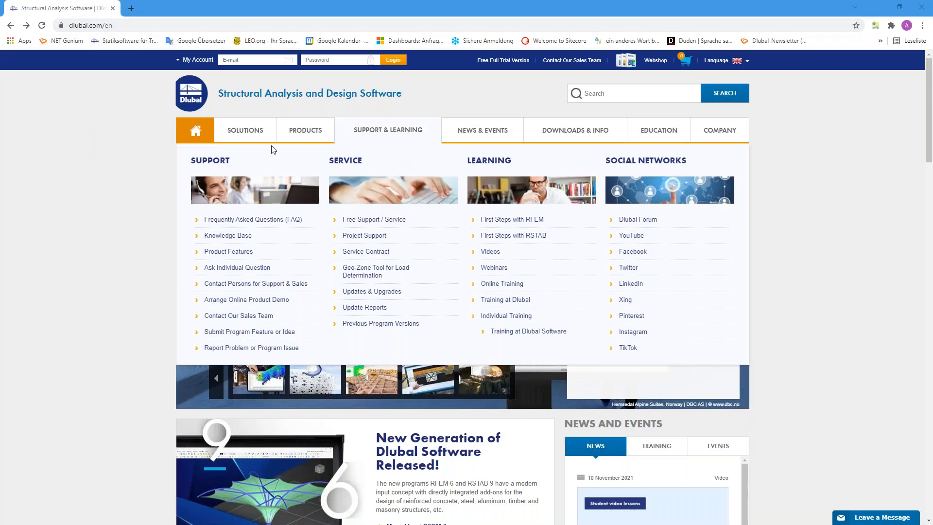
- Open Webinars under NEWS & EVENTS and scroll through the 'Model and Design Timber Structures' webinar page
{"action": "mouse_move", "coordinate": [479, 137]}
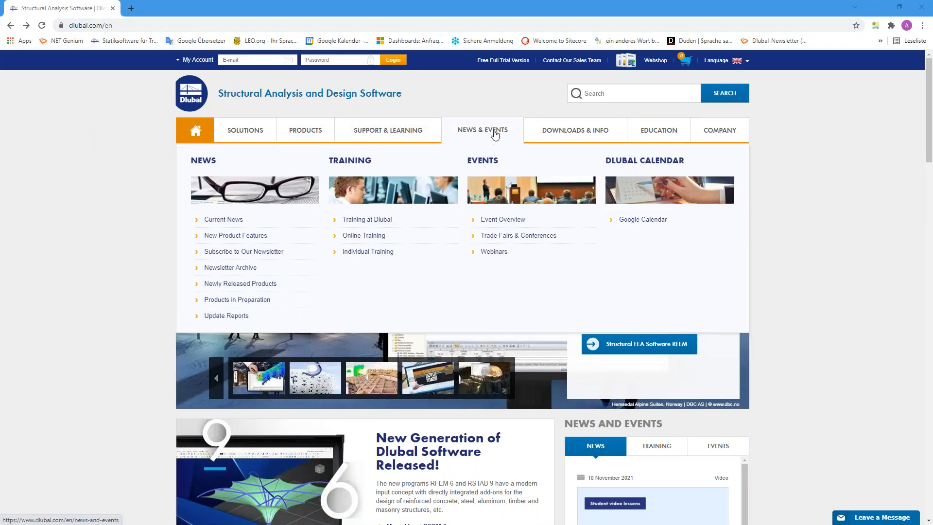
{"action": "left_click", "coordinate": [494, 252]}
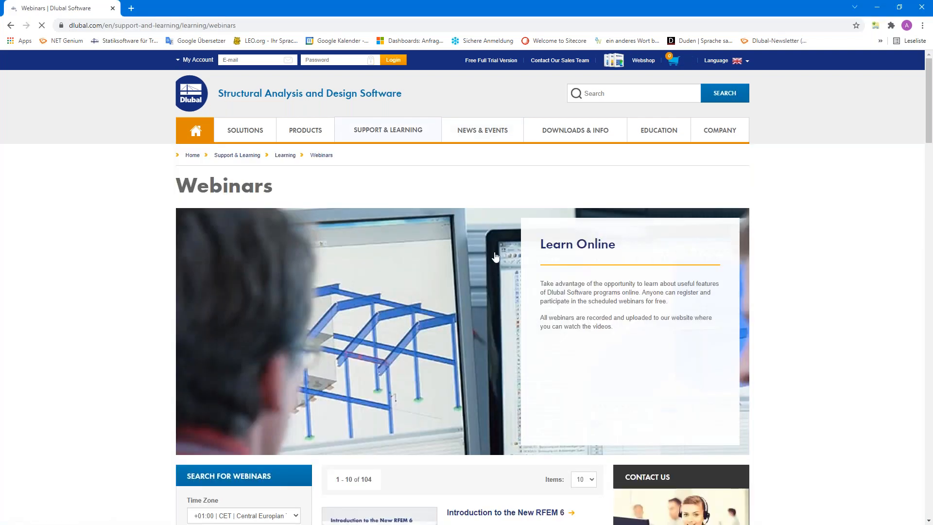
{"action": "scroll", "coordinate": [495, 256], "scroll_direction": "down", "scroll_amount": 5}
{"action": "scroll", "coordinate": [495, 256], "scroll_direction": "down", "scroll_amount": 10}
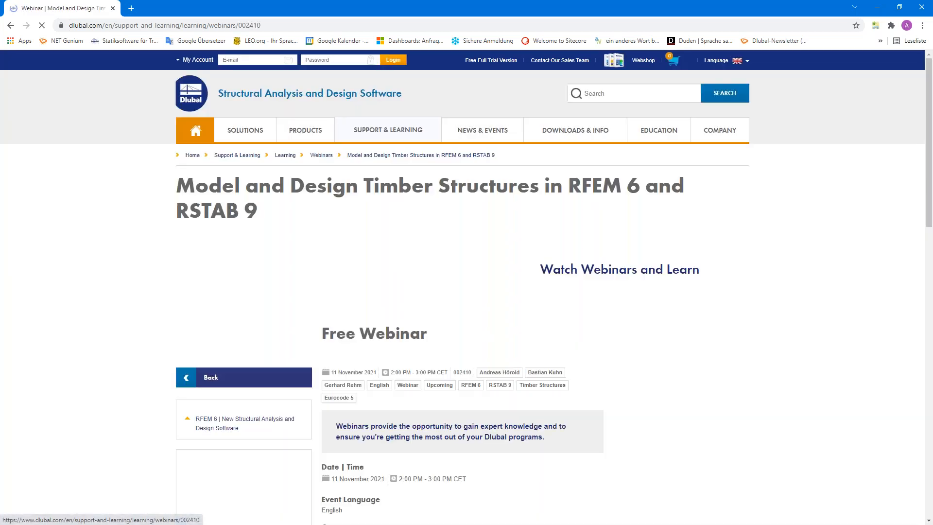
{"action": "scroll", "coordinate": [477, 152], "scroll_direction": "down", "scroll_amount": 3}
{"action": "scroll", "coordinate": [381, 378], "scroll_direction": "down", "scroll_amount": 1}
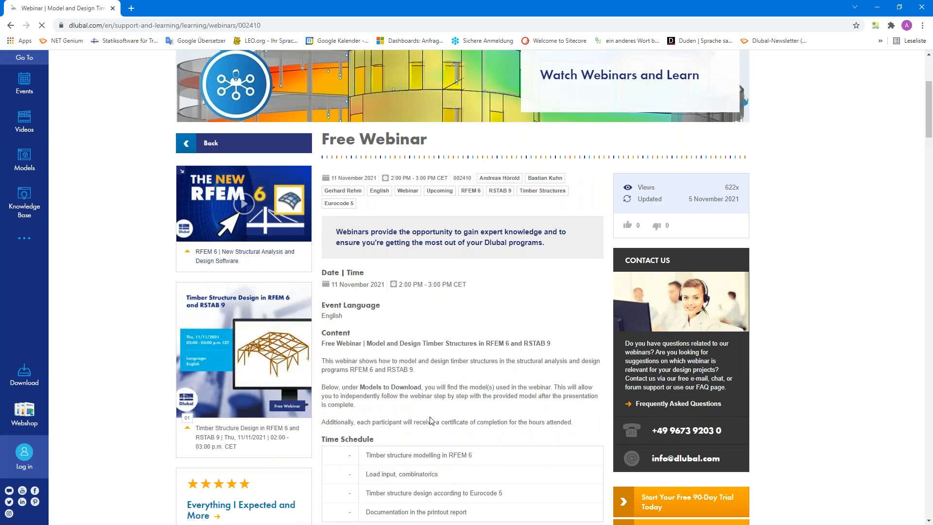
{"action": "scroll", "coordinate": [380, 377], "scroll_direction": "down", "scroll_amount": 3}
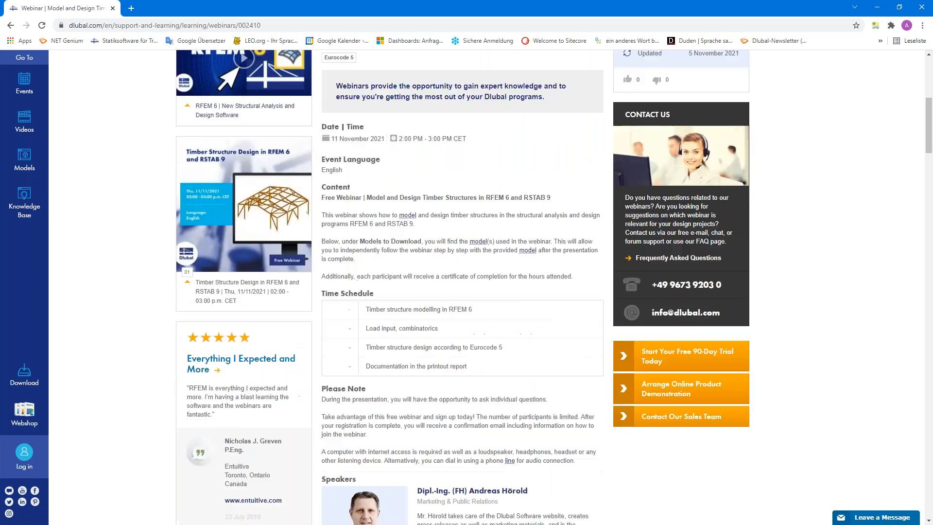
{"action": "scroll", "coordinate": [381, 378], "scroll_direction": "down", "scroll_amount": 20}
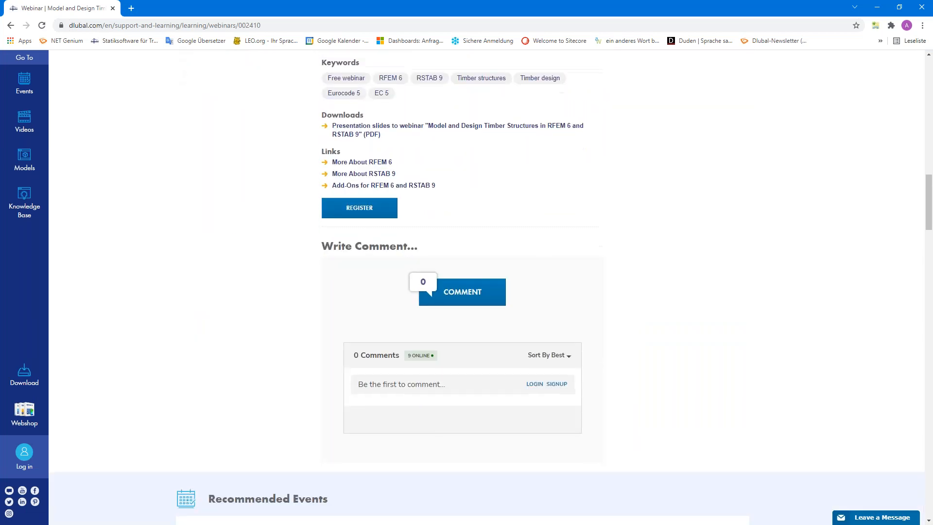
{"action": "scroll", "coordinate": [294, 368], "scroll_direction": "down", "scroll_amount": 5}
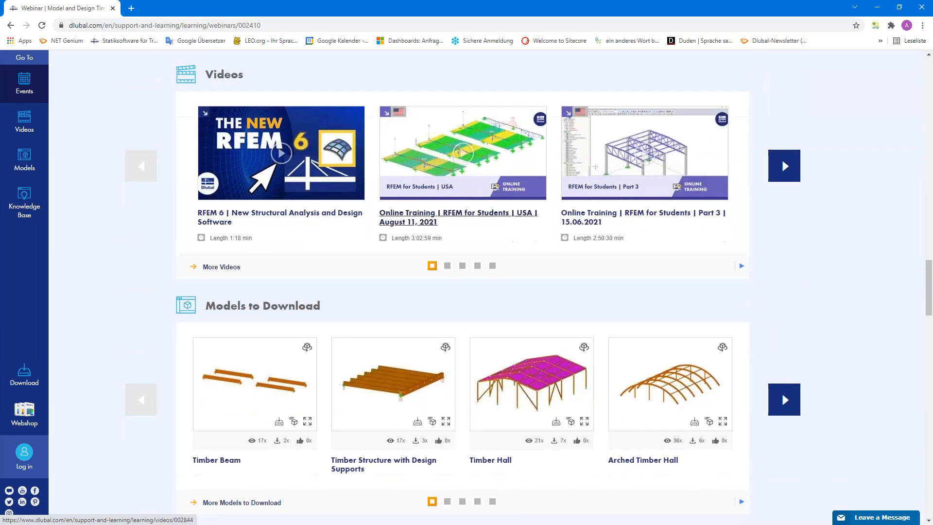
{"action": "scroll", "coordinate": [295, 368], "scroll_direction": "up", "scroll_amount": 20}
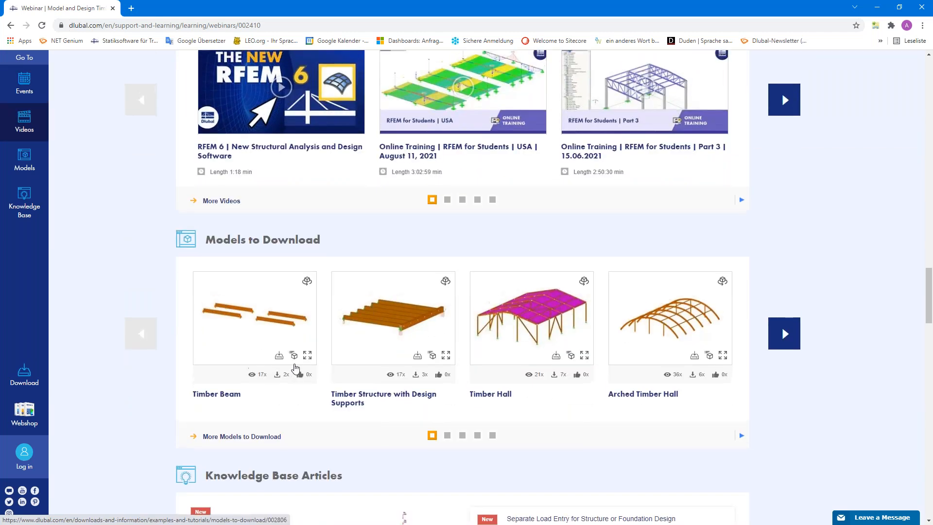
{"action": "scroll", "coordinate": [294, 369], "scroll_direction": "up", "scroll_amount": 16}
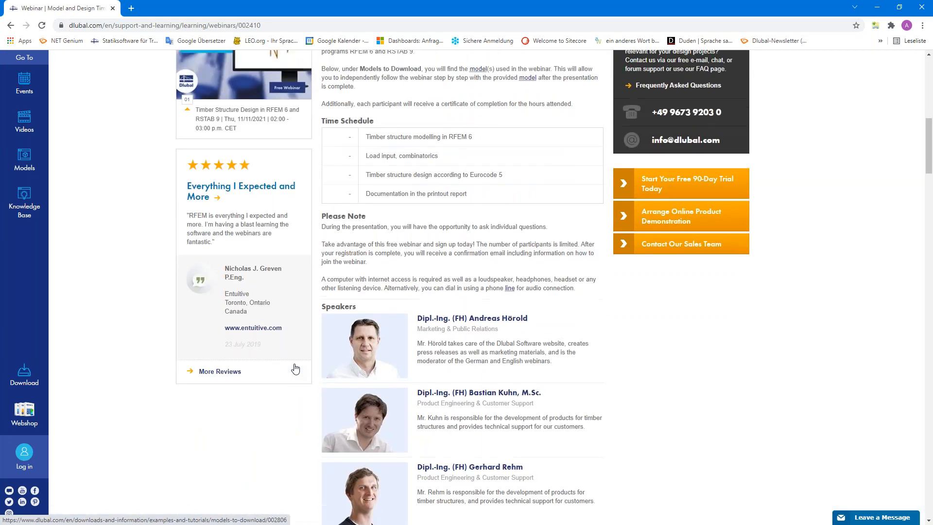